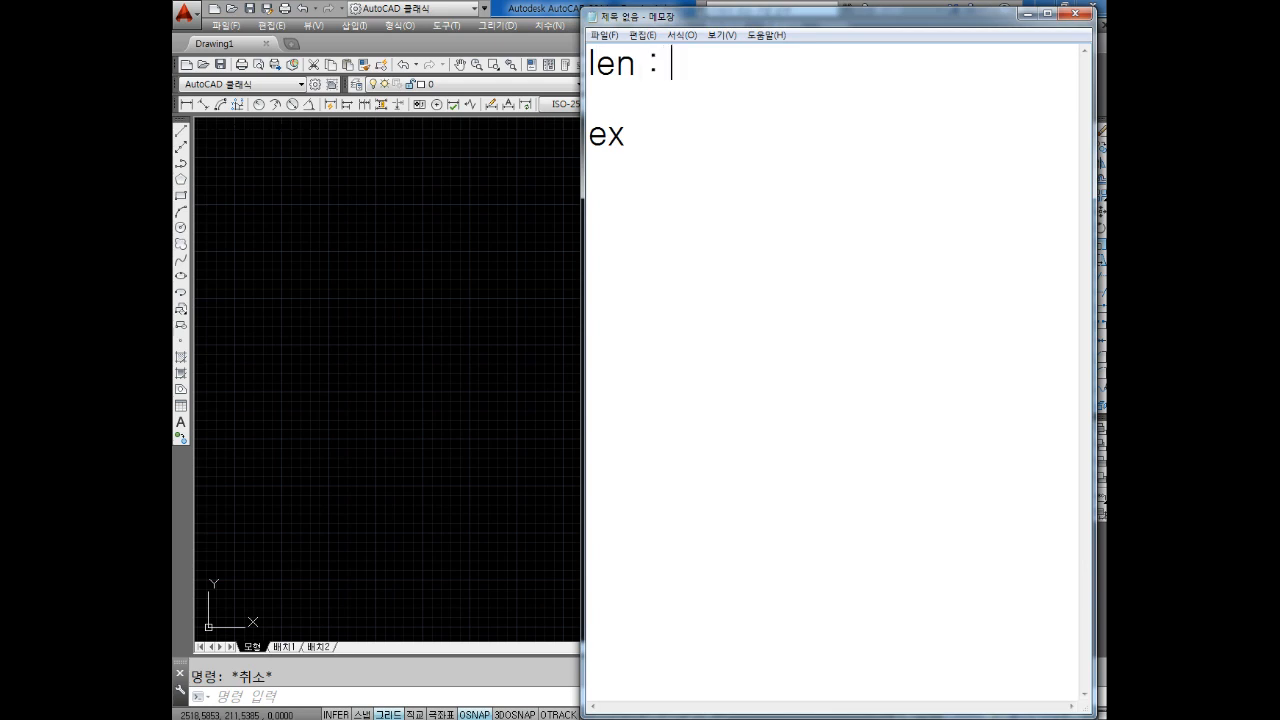
Complete the notes so they read "len : 일정한 늘리기" and "ex : 경계선 늘리기".
{"action": "type", "text": "ㄹ정한 늘리기"}
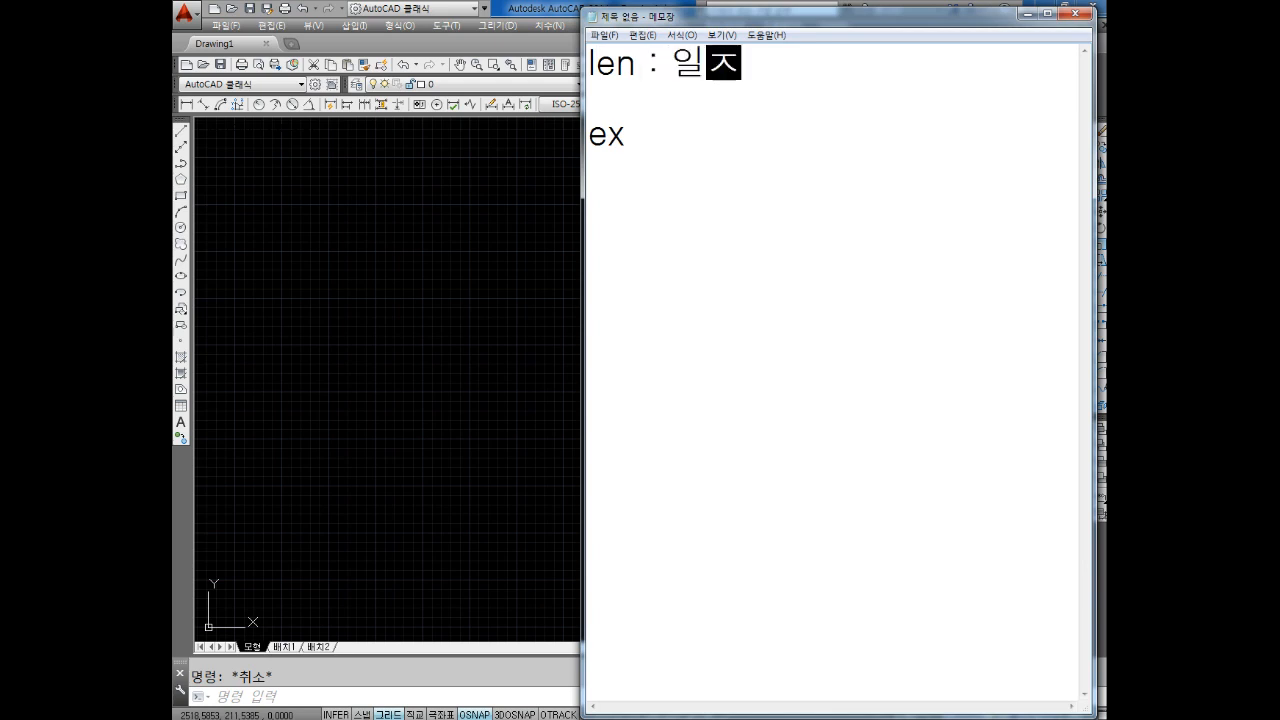
{"action": "key", "text": "Down"}
{"action": "key", "text": "Down"}
{"action": "key", "text": "Right"}
{"action": "key", "text": "Right"}
{"action": "type", "text": ": 경계ㅣㅅ"}
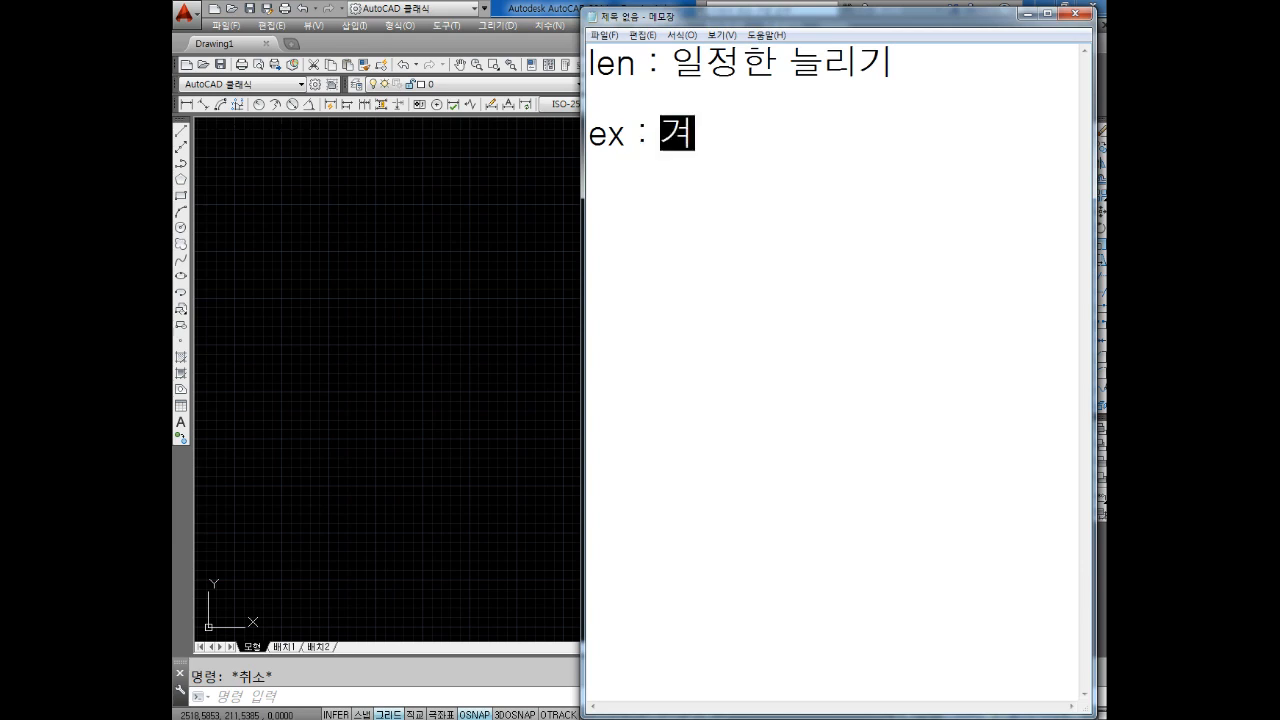
{"action": "key", "text": "BackSpace"}
{"action": "key", "text": "BackSpace"}
{"action": "type", "text": "선 늘리기"}
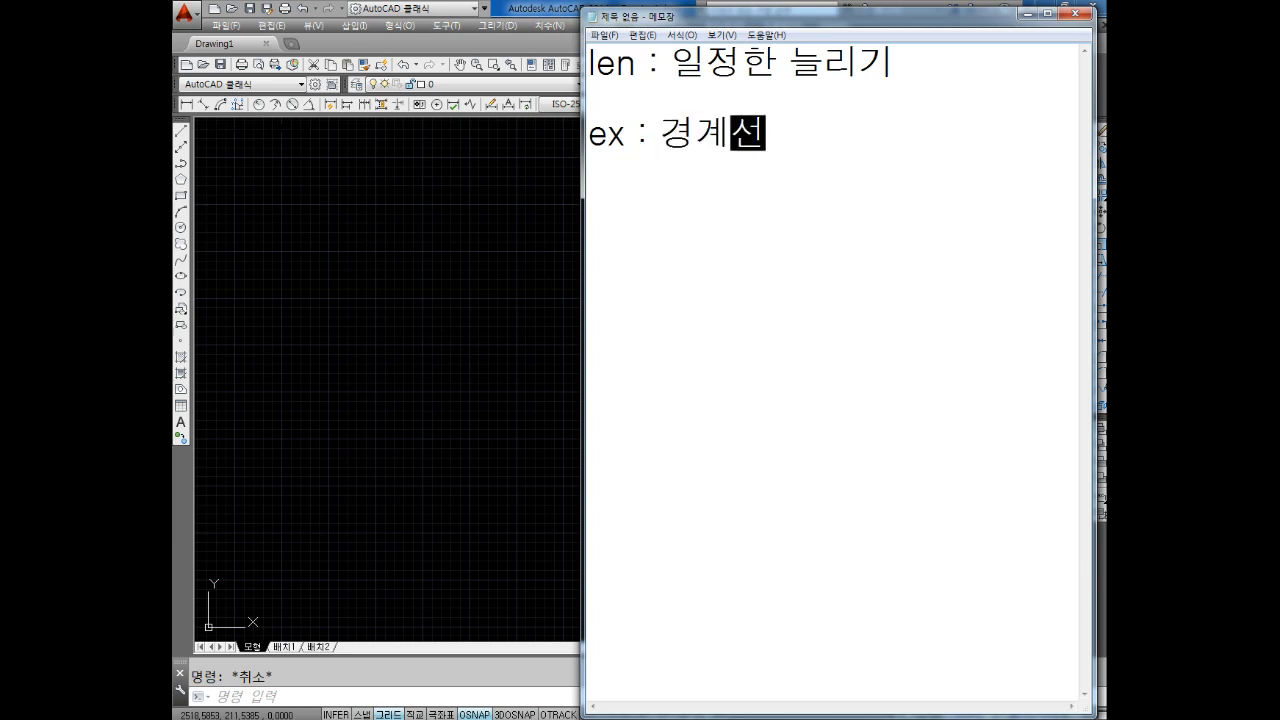
{"action": "key", "text": "Return"}
{"action": "key", "text": "Return"}
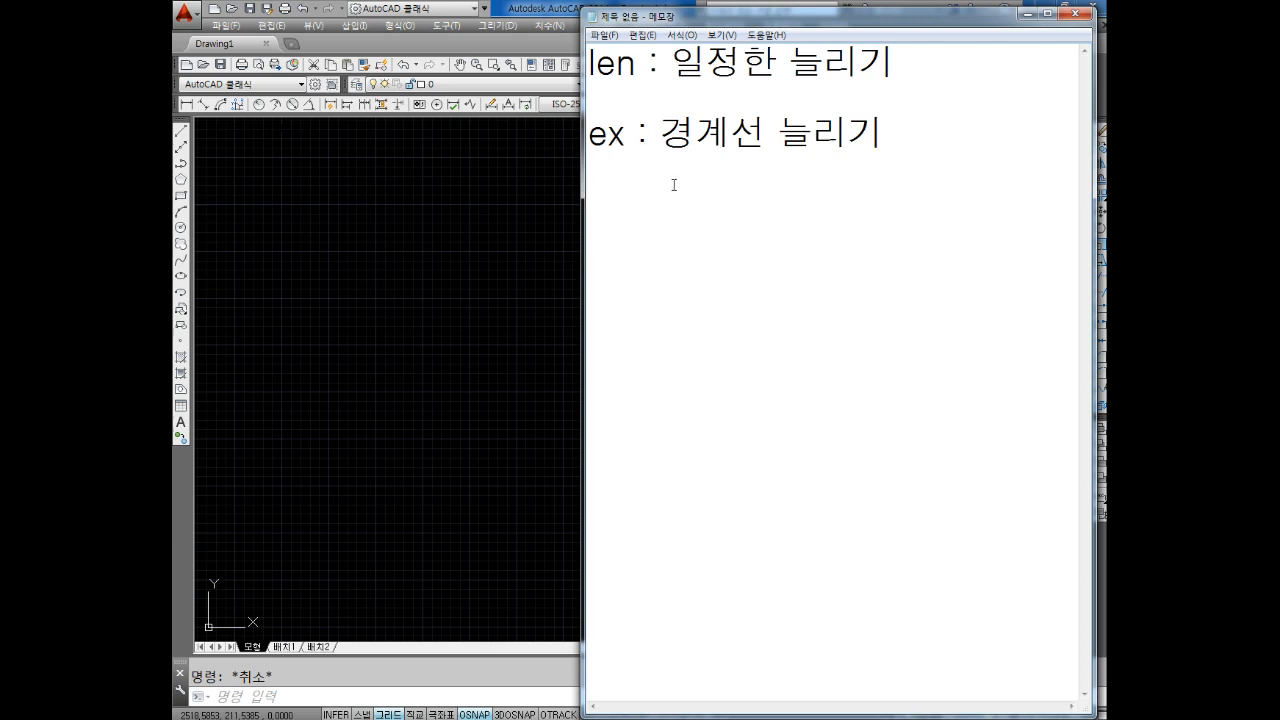
Add the line "회전기능: ro" below the ex note.
{"action": "type", "text": "회전기능"}
{"action": "type", "text": " ro"}
{"action": "key", "text": "Left"}
{"action": "key", "text": "Left"}
{"action": "key", "text": "Left"}
{"action": "type", "text": ":"}
{"action": "key", "text": "Right"}
{"action": "key", "text": "Right"}
{"action": "key", "text": "Return"}
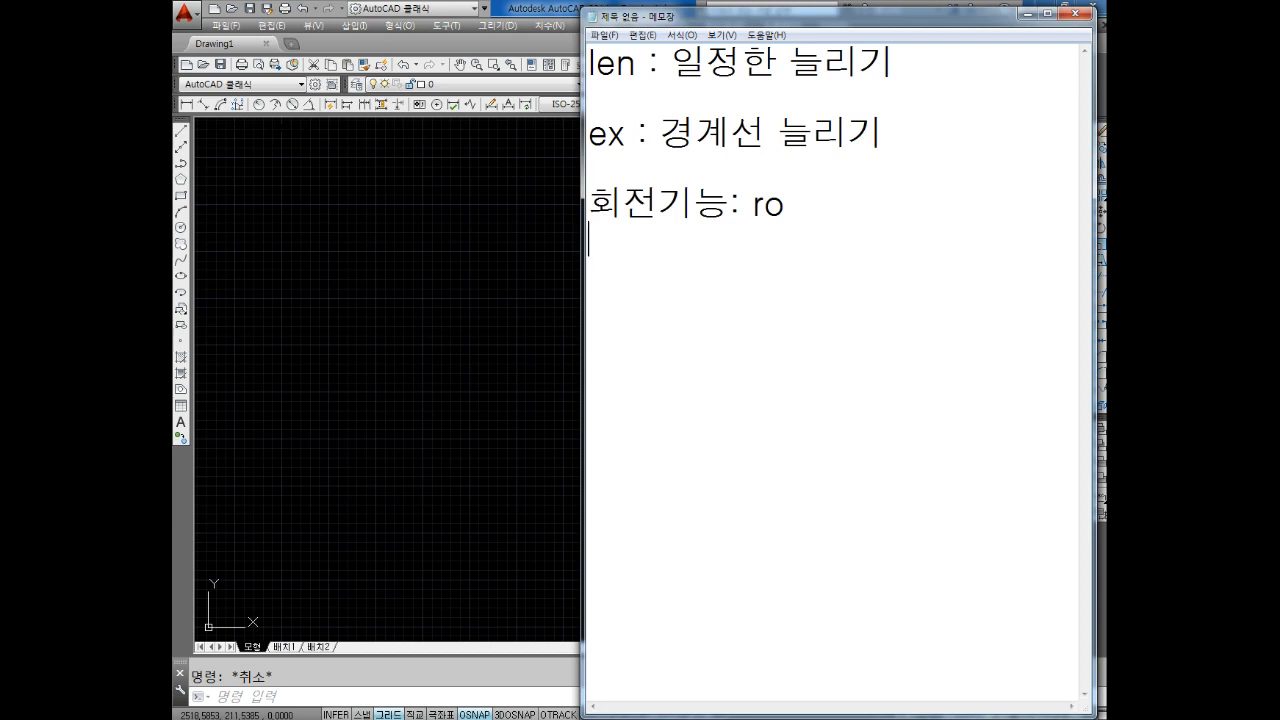
Switch to AutoCAD, turn off the grid and draw a 30 by 30 rectangle in the drawing area.
{"action": "left_click", "coordinate": [377, 168]}
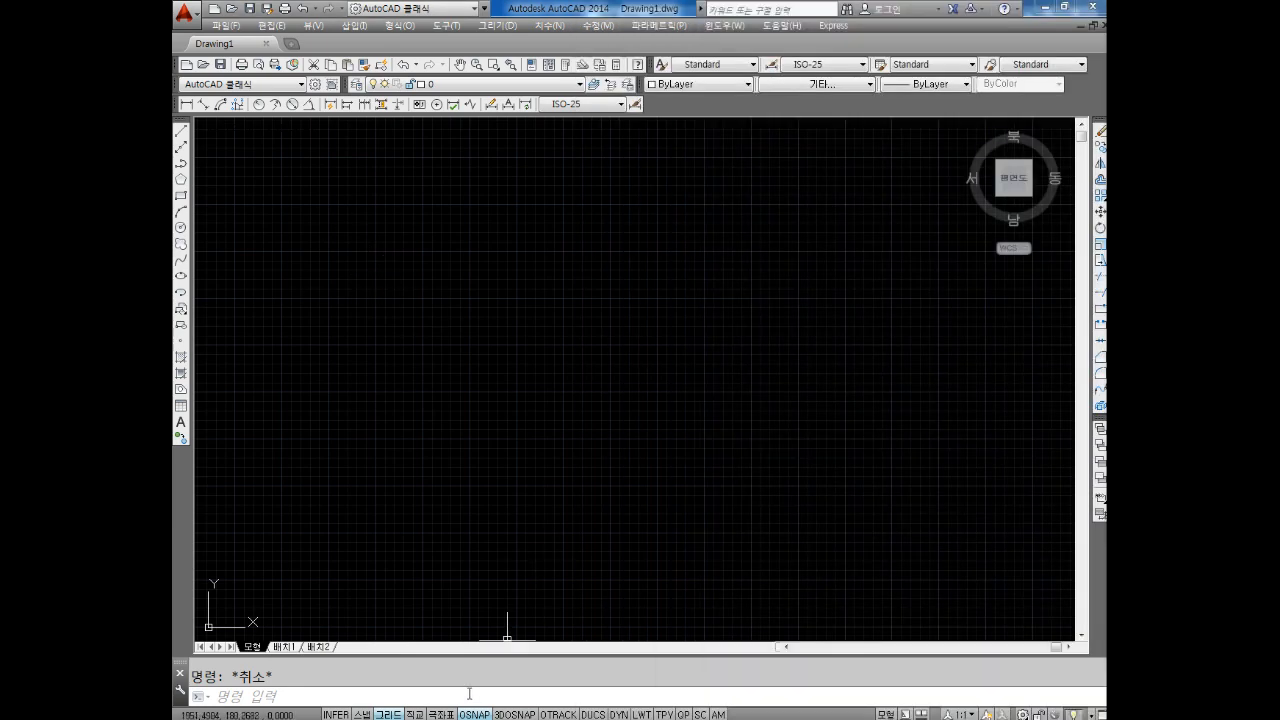
{"action": "key", "text": "F7"}
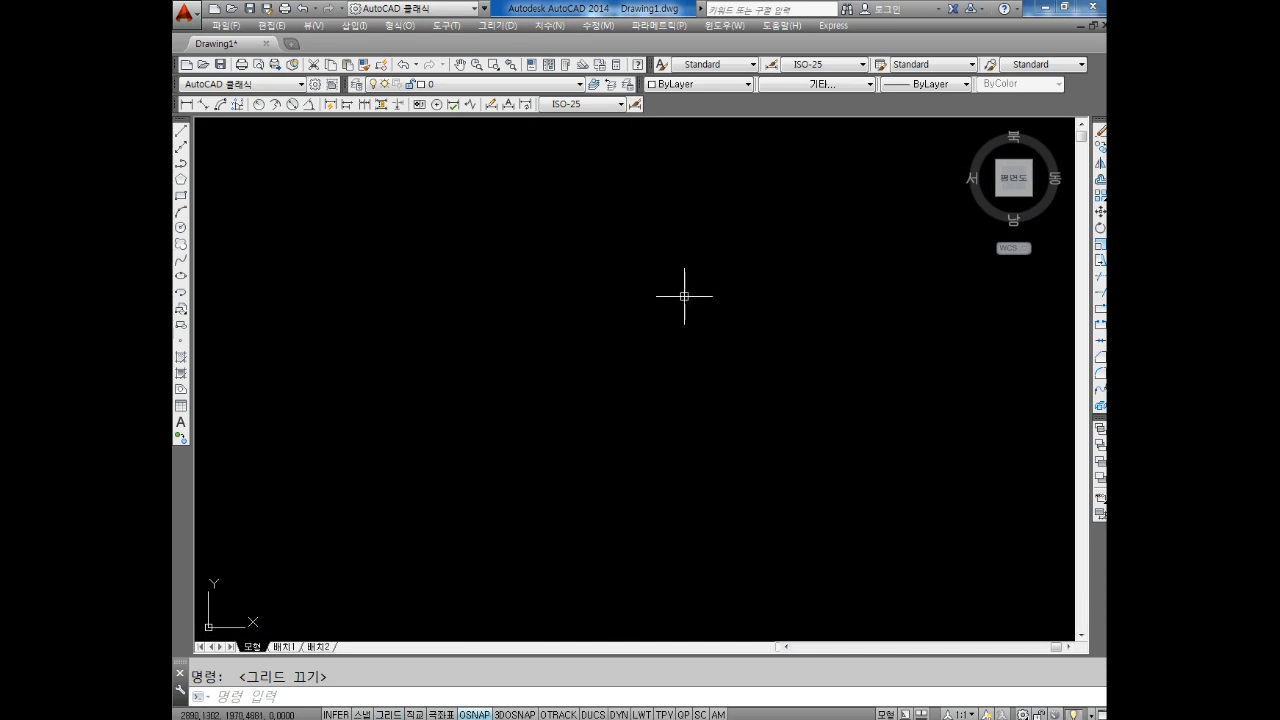
{"action": "type", "text": "re"}
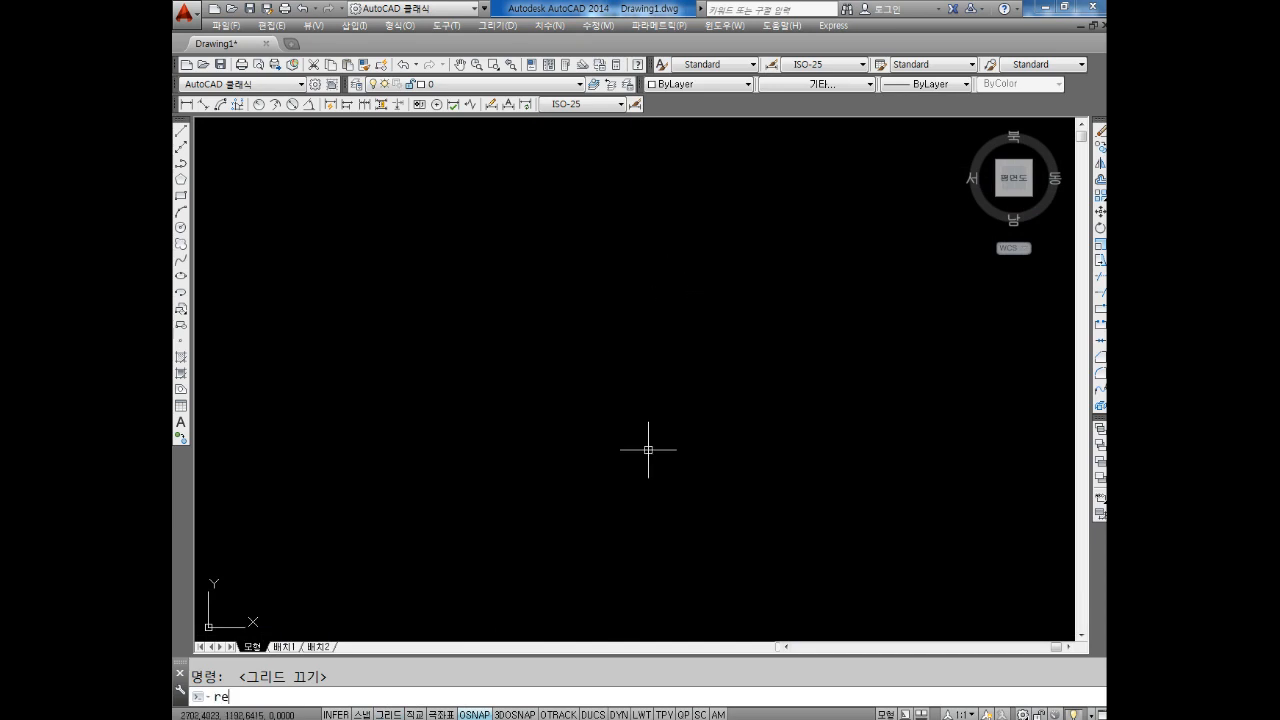
{"action": "type", "text": "c"}
{"action": "key", "text": "Return"}
{"action": "left_click", "coordinate": [544, 480]}
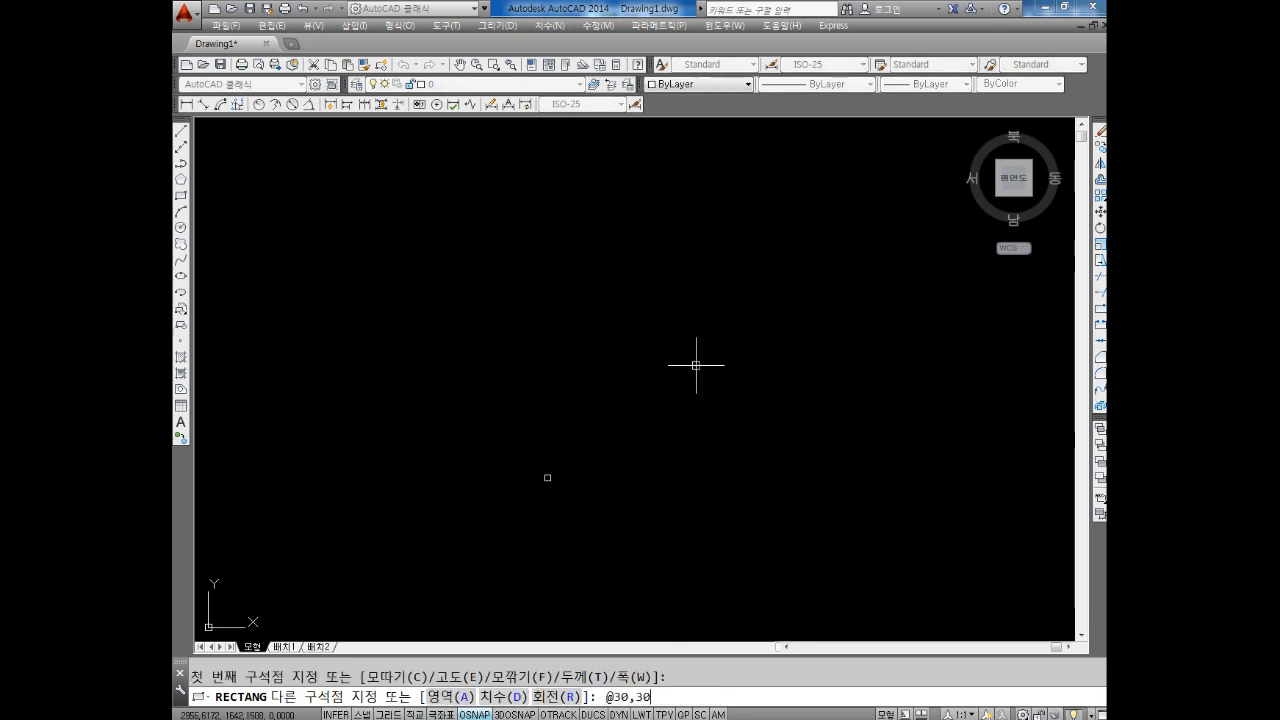
{"action": "key", "text": "Return"}
{"action": "key", "text": "Escape"}
Set the rectangle's color to cyan (하늘색).
{"action": "scroll", "coordinate": [578, 485], "scroll_direction": "up", "scroll_amount": 8}
{"action": "middle_click_drag", "start_coordinate": [578, 551], "coordinate": [570, 317]}
{"action": "scroll", "coordinate": [538, 390], "scroll_direction": "up", "scroll_amount": 4}
{"action": "middle_click_drag", "start_coordinate": [538, 390], "coordinate": [540, 440]}
{"action": "left_click", "coordinate": [759, 266]}
{"action": "left_click", "coordinate": [438, 522]}
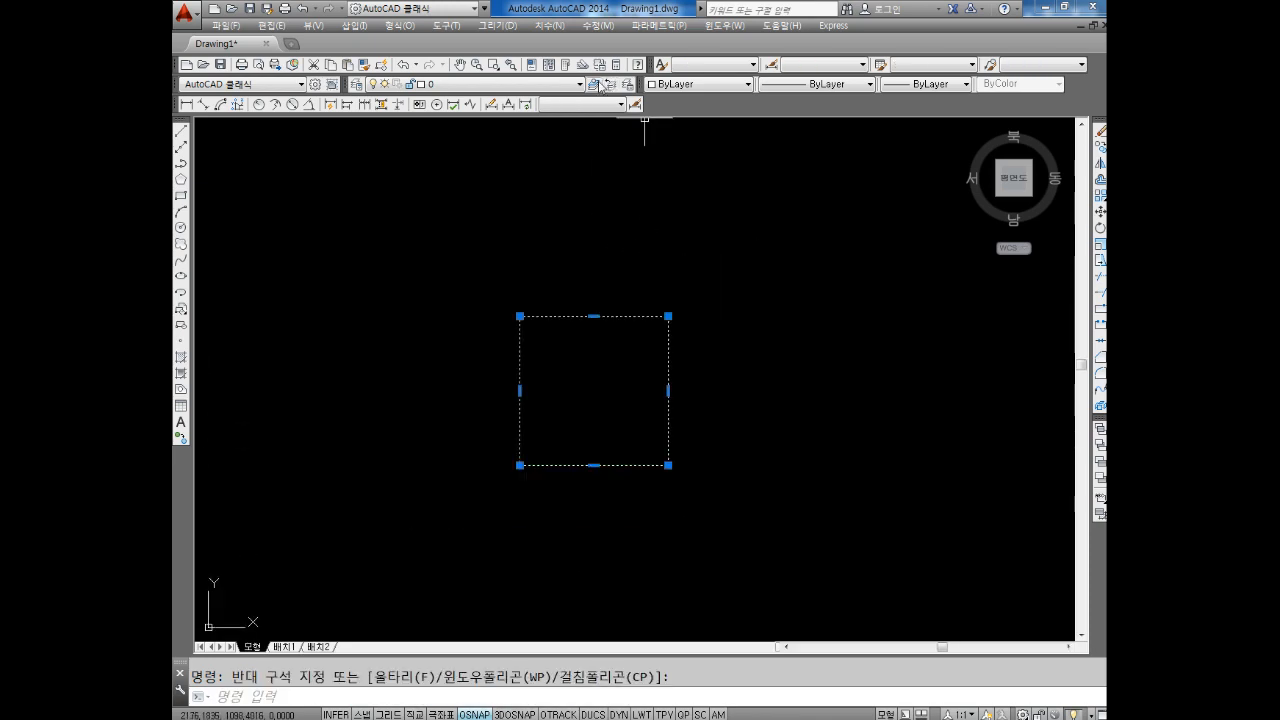
{"action": "left_click", "coordinate": [695, 84]}
{"action": "left_click", "coordinate": [690, 158]}
{"action": "key", "text": "Escape"}
Add linear dimensions to the square's left side and bottom side, placed outside the shape.
{"action": "middle_click_drag", "start_coordinate": [603, 222], "coordinate": [596, 197]}
{"action": "left_click", "coordinate": [186, 104]}
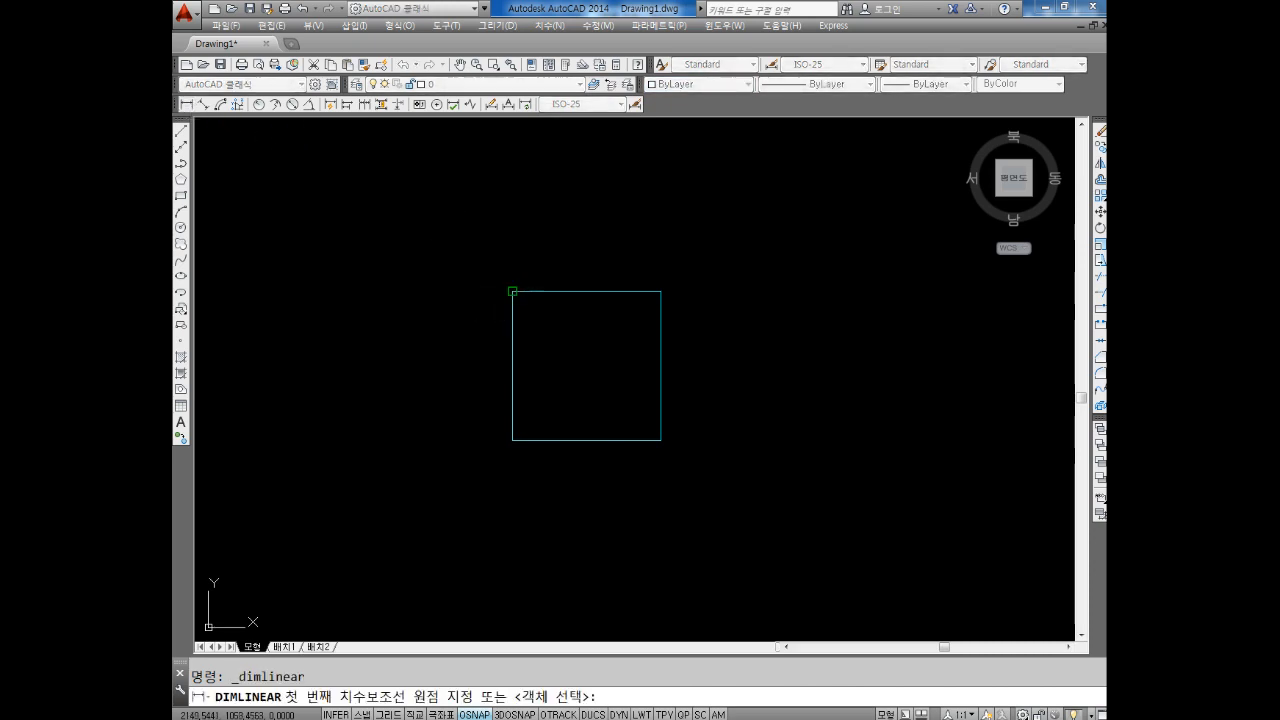
{"action": "left_click", "coordinate": [512, 291]}
{"action": "left_click", "coordinate": [512, 440]}
{"action": "left_click", "coordinate": [460, 370]}
{"action": "key", "text": "Return"}
{"action": "left_click", "coordinate": [512, 440]}
{"action": "left_click", "coordinate": [660, 440]}
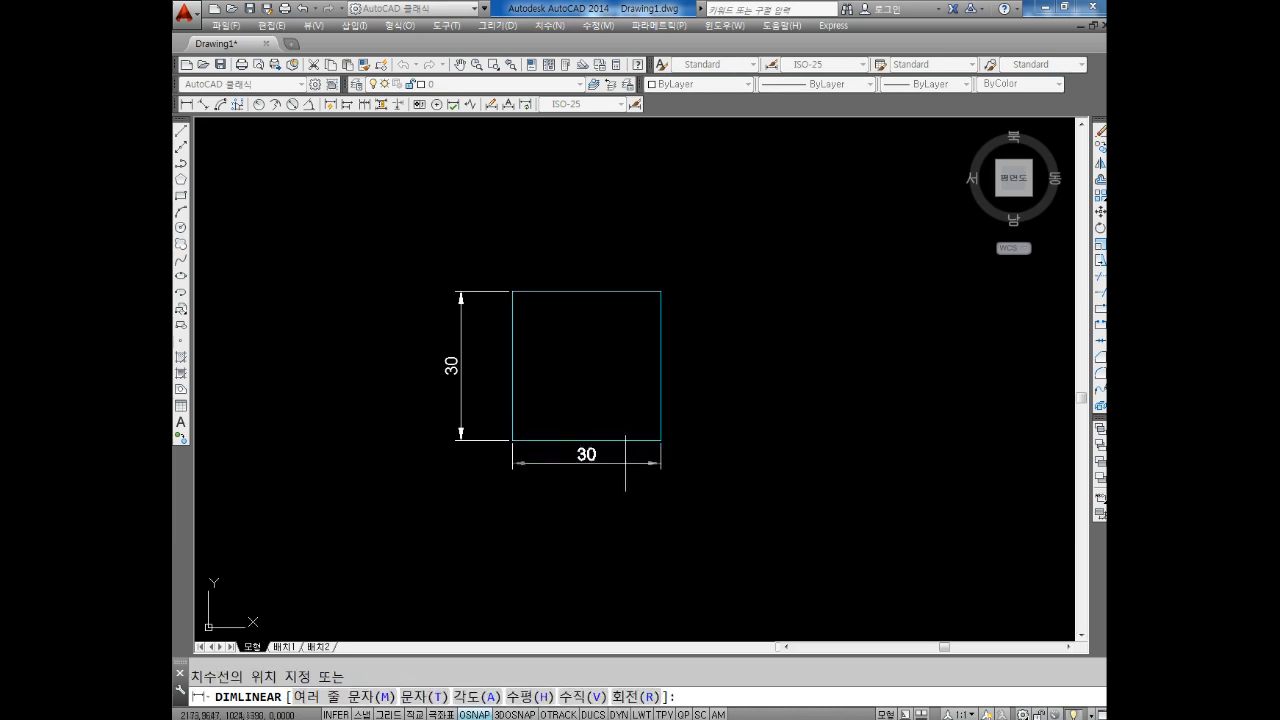
{"action": "left_click", "coordinate": [640, 492]}
{"action": "key", "text": "Escape"}
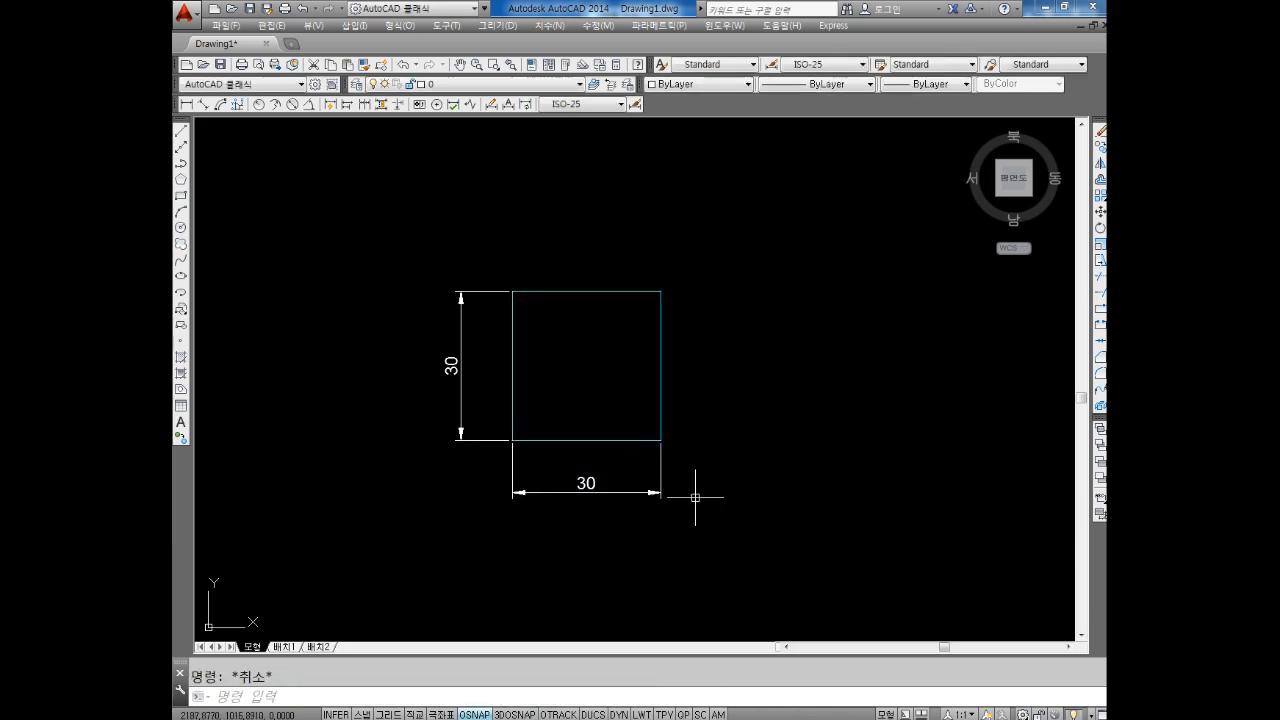
Set the color of the square and both of its dimensions to yellow (노란색).
{"action": "scroll", "coordinate": [623, 443], "scroll_direction": "up", "scroll_amount": 1}
{"action": "scroll", "coordinate": [626, 426], "scroll_direction": "down", "scroll_amount": 1}
{"action": "left_click", "coordinate": [752, 243]}
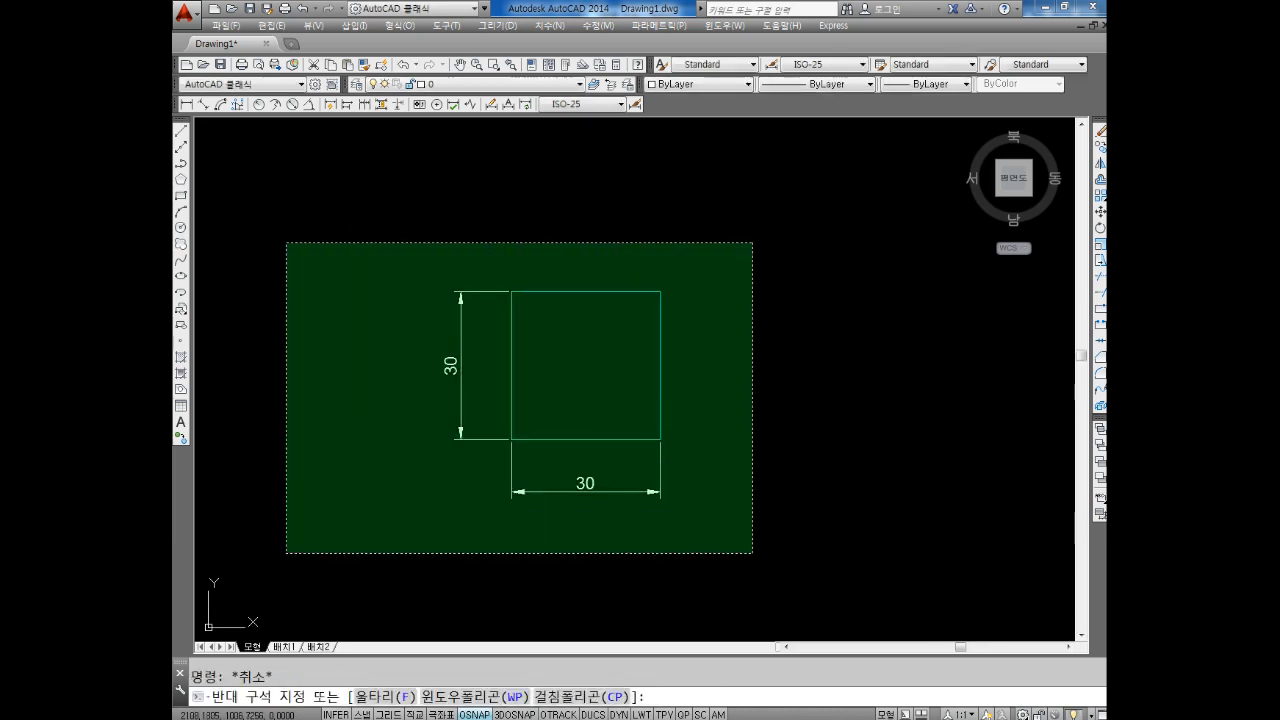
{"action": "left_click", "coordinate": [287, 553]}
{"action": "left_click", "coordinate": [700, 84]}
{"action": "left_click", "coordinate": [690, 131]}
{"action": "key", "text": "Escape"}
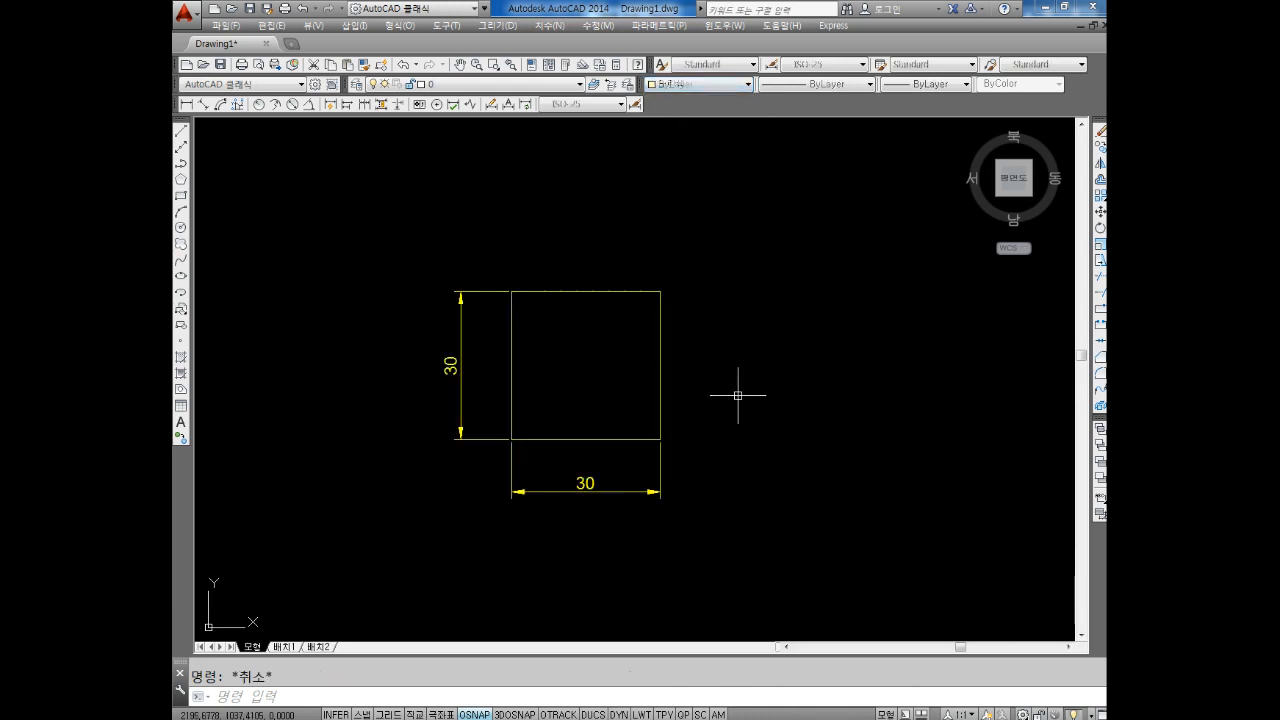
Draw a diagonal line from the square's upper-left corner to its lower-right corner.
{"action": "middle_click_drag", "start_coordinate": [721, 419], "coordinate": [737, 391]}
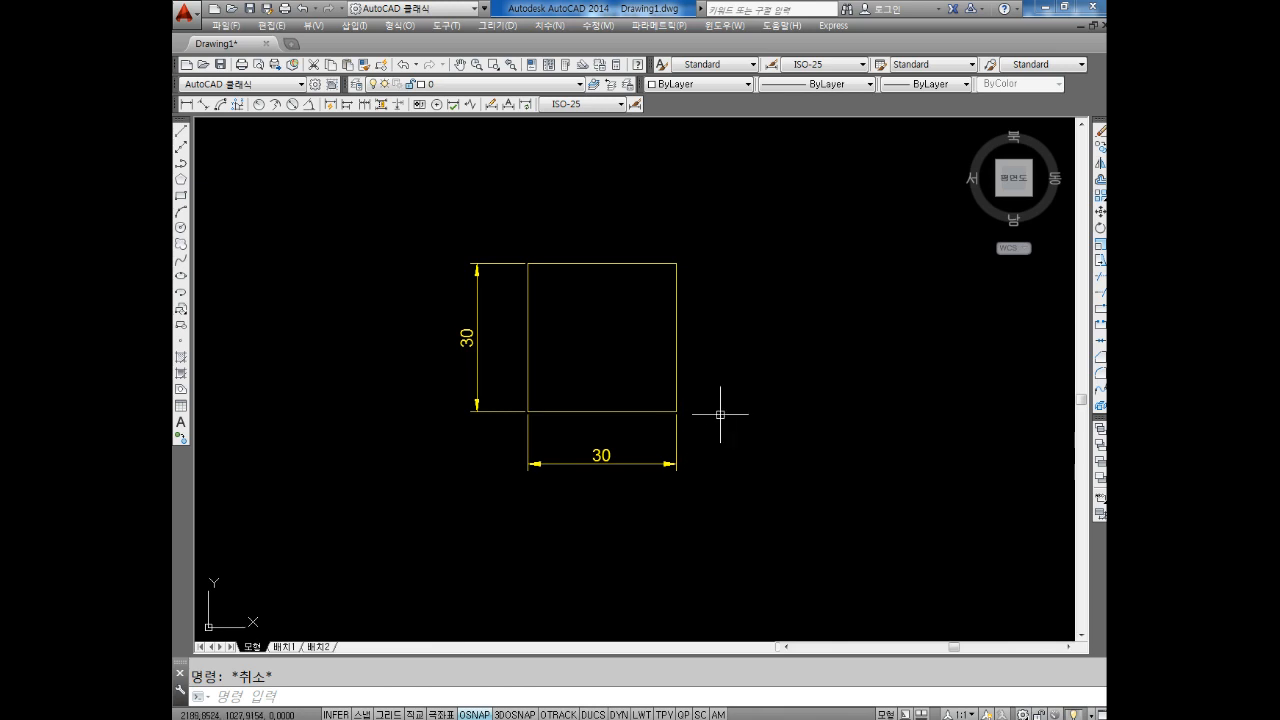
{"action": "type", "text": "l"}
{"action": "key", "text": "Return"}
{"action": "left_click", "coordinate": [528, 264]}
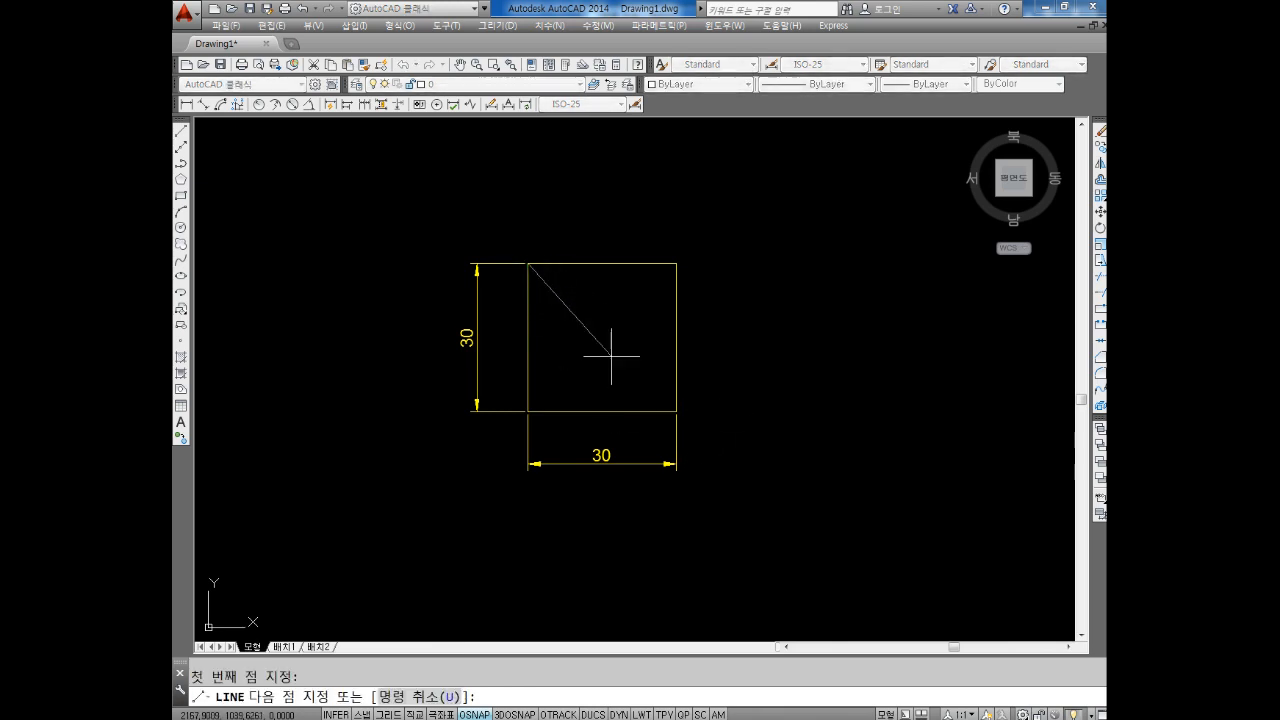
{"action": "left_click", "coordinate": [676, 410]}
{"action": "key", "text": "Escape"}
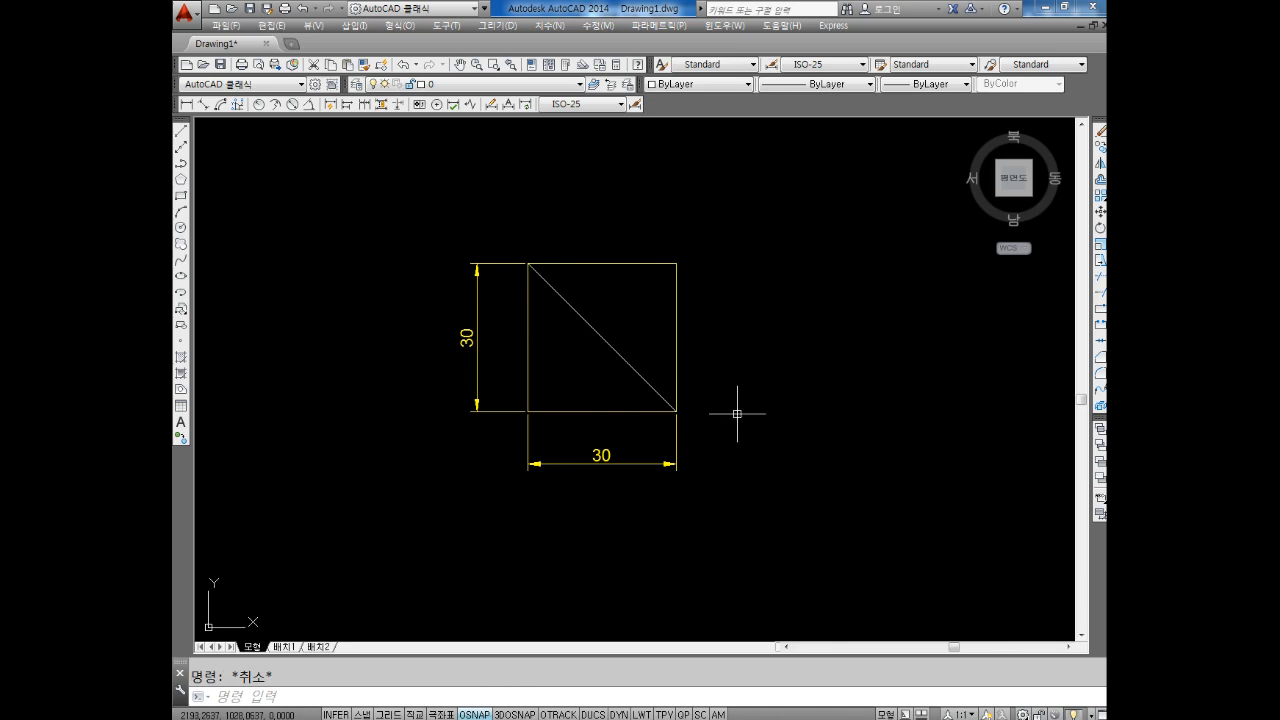
Make yellow (노란색) the current drawing color and apply it to the square's diagonal line.
{"action": "left_click", "coordinate": [690, 84]}
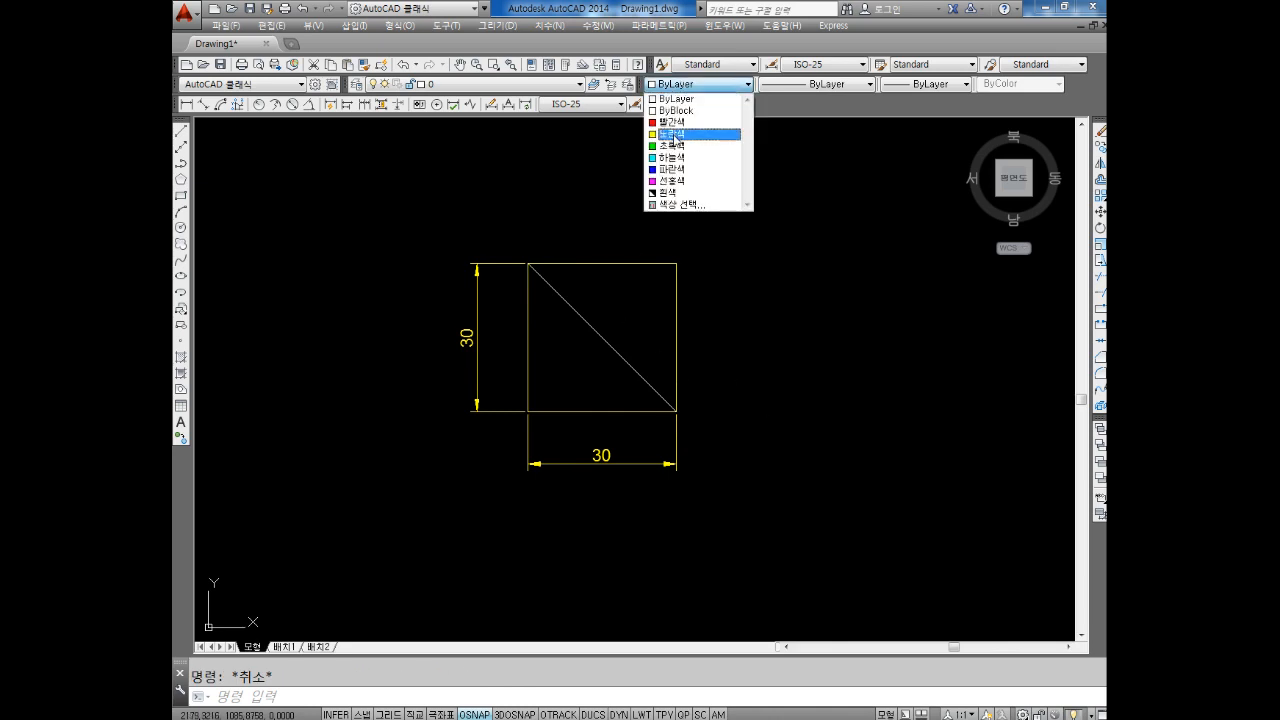
{"action": "left_click", "coordinate": [674, 136]}
{"action": "left_click", "coordinate": [644, 298]}
{"action": "left_click", "coordinate": [592, 344]}
{"action": "left_click", "coordinate": [692, 85]}
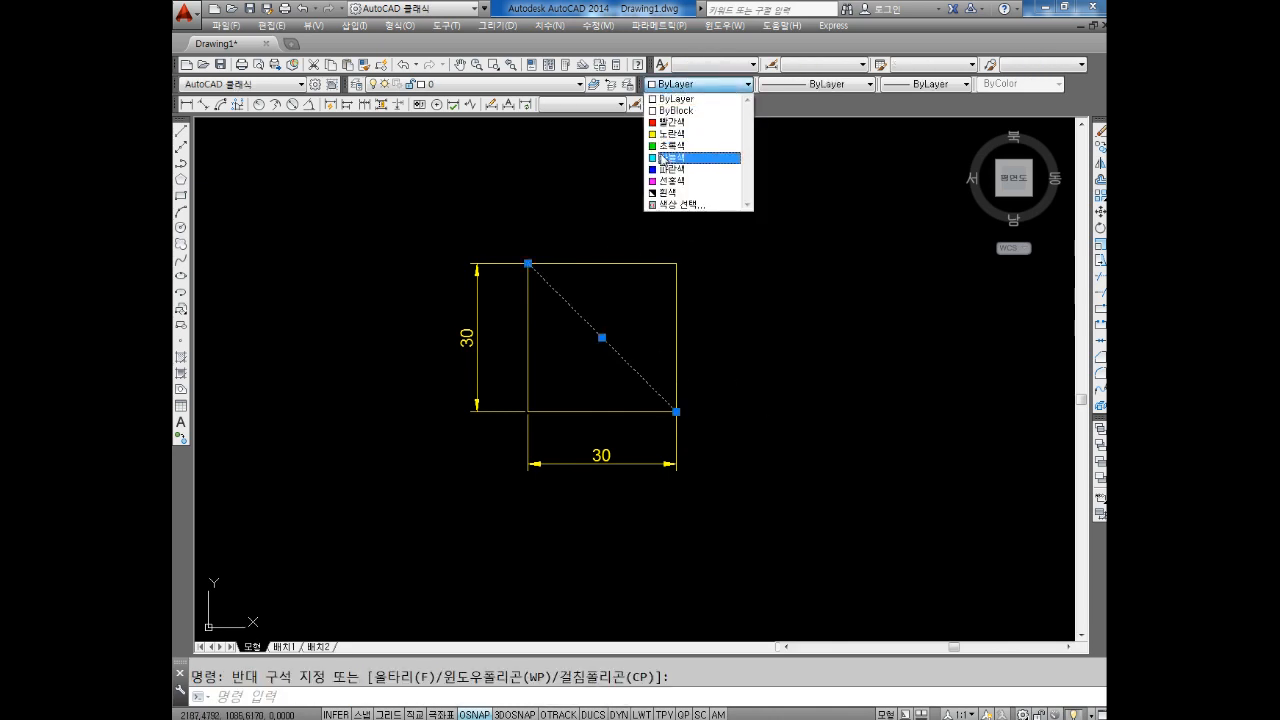
{"action": "left_click", "coordinate": [664, 133]}
{"action": "key", "text": "Escape"}
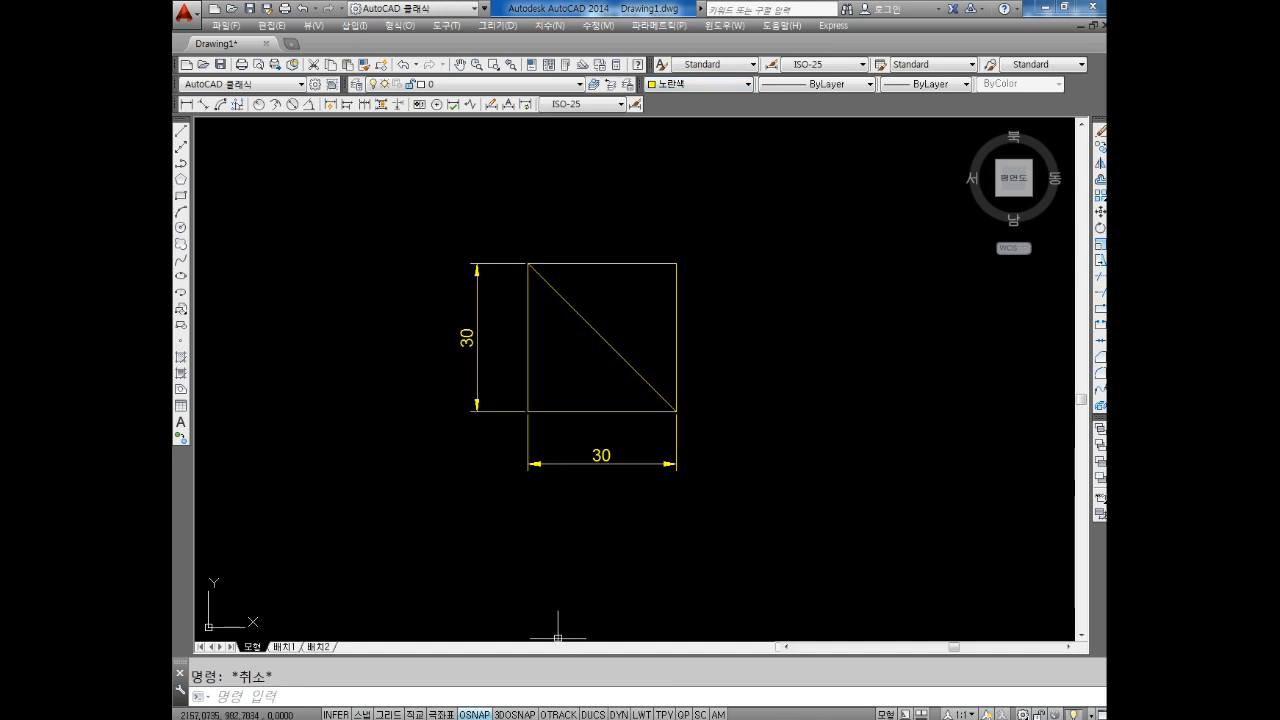
Switch to Notepad and write "ro 엔터" on a separate line below "회전기능:".
{"action": "key", "text": "alt+Tab"}
{"action": "key", "text": "Left"}
{"action": "key", "text": "Return"}
{"action": "type", "text": "엔터"}
{"action": "key", "text": "Return"}
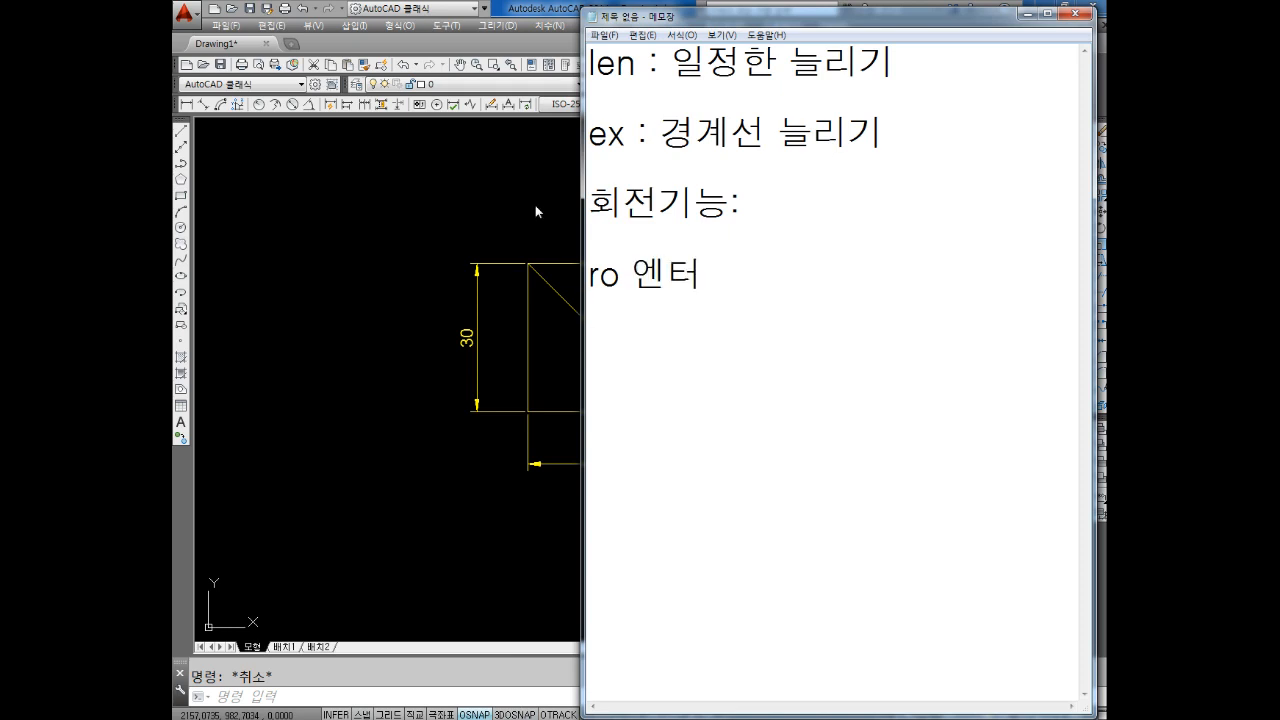
Switch to AutoCAD, start Rotate and select the square, its diagonal and both dimensions.
{"action": "key", "text": "alt+Tab"}
{"action": "type", "text": "ro"}
{"action": "key", "text": "Return"}
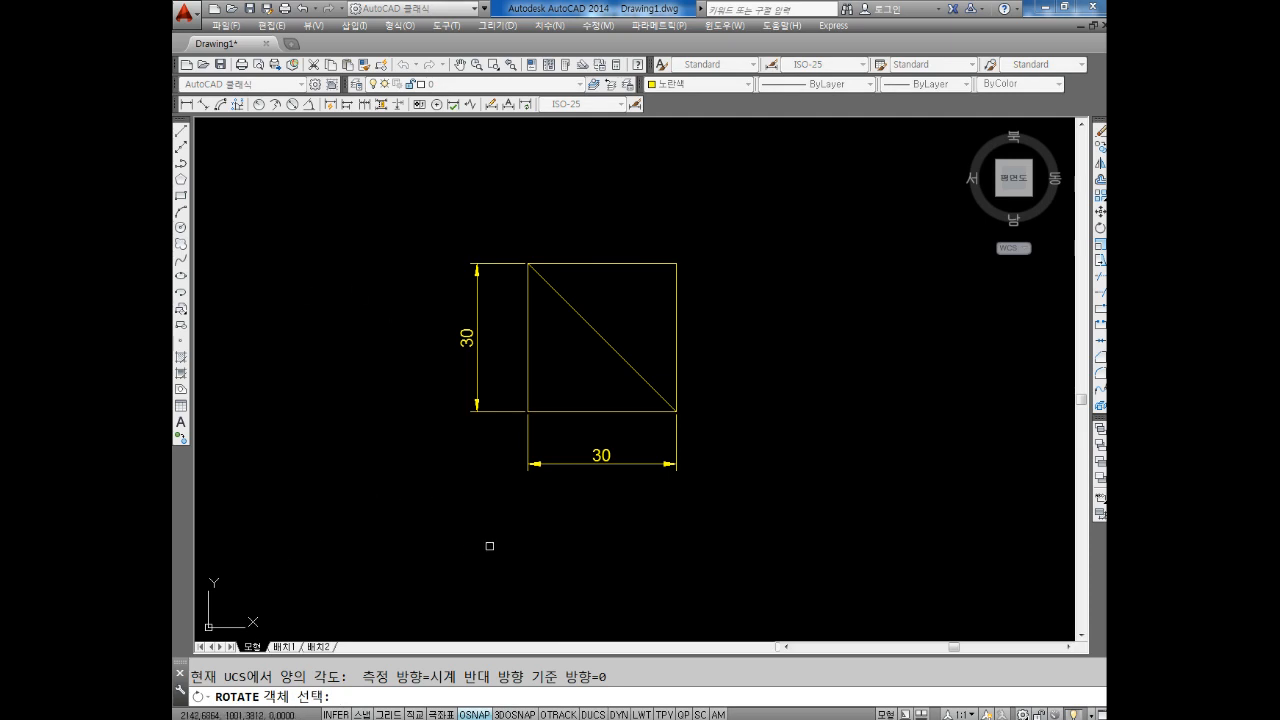
{"action": "left_click", "coordinate": [734, 156]}
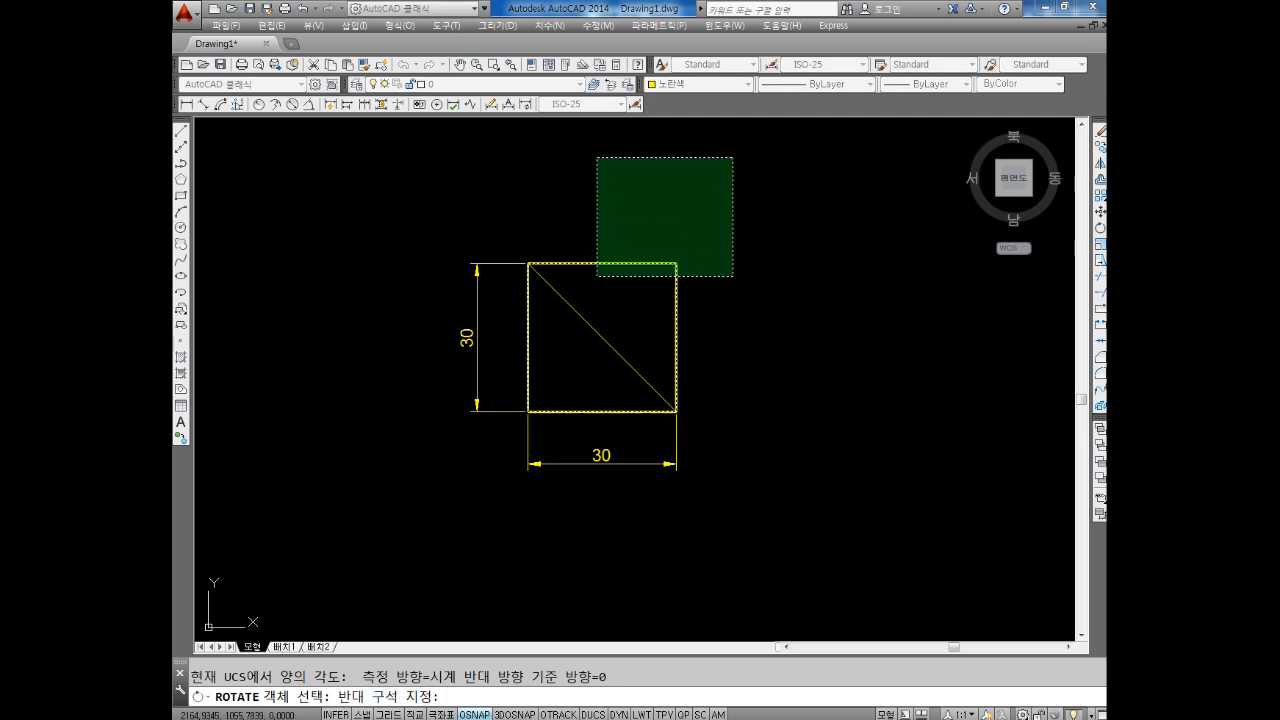
{"action": "left_click", "coordinate": [424, 530]}
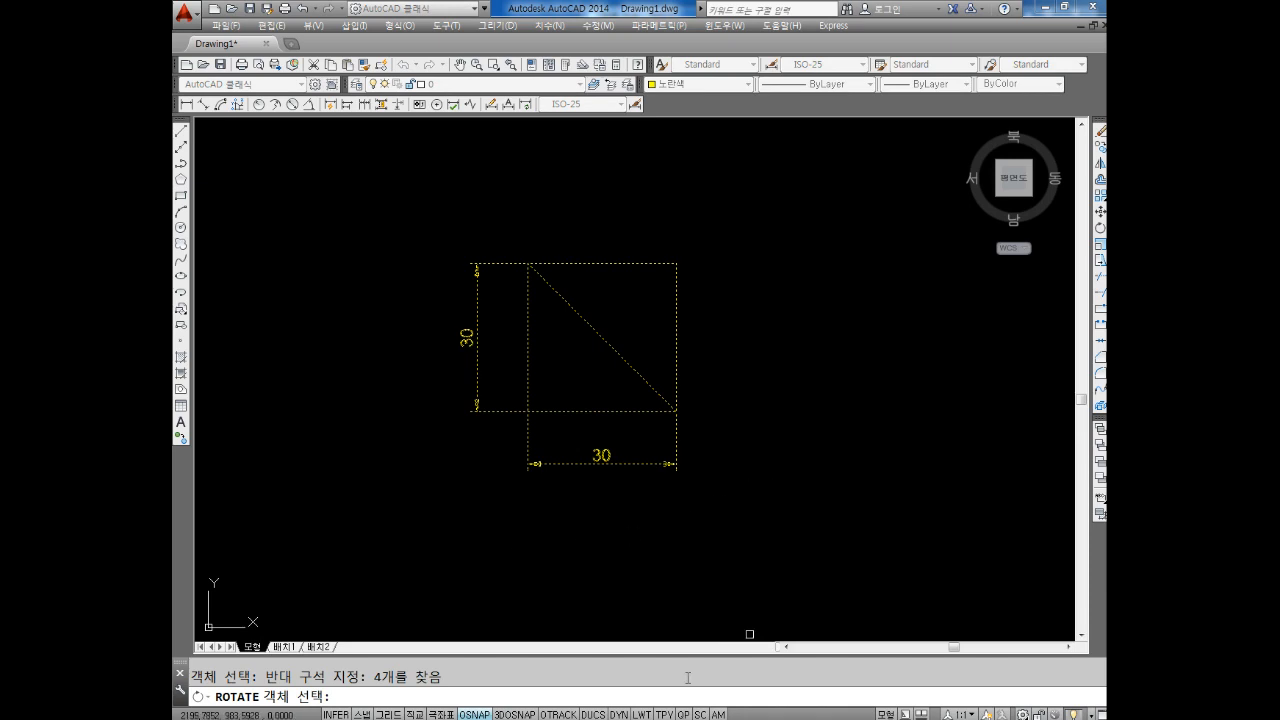
Add the line "도형선택" to the Notepad notes and accept the Rotate selection in AutoCAD.
{"action": "key", "text": "alt+Tab"}
{"action": "key", "text": "Return"}
{"action": "type", "text": "도형선ㅌㅐㄱ"}
{"action": "key", "text": "Return"}
{"action": "key", "text": "alt+Tab"}
{"action": "key", "text": "Return"}
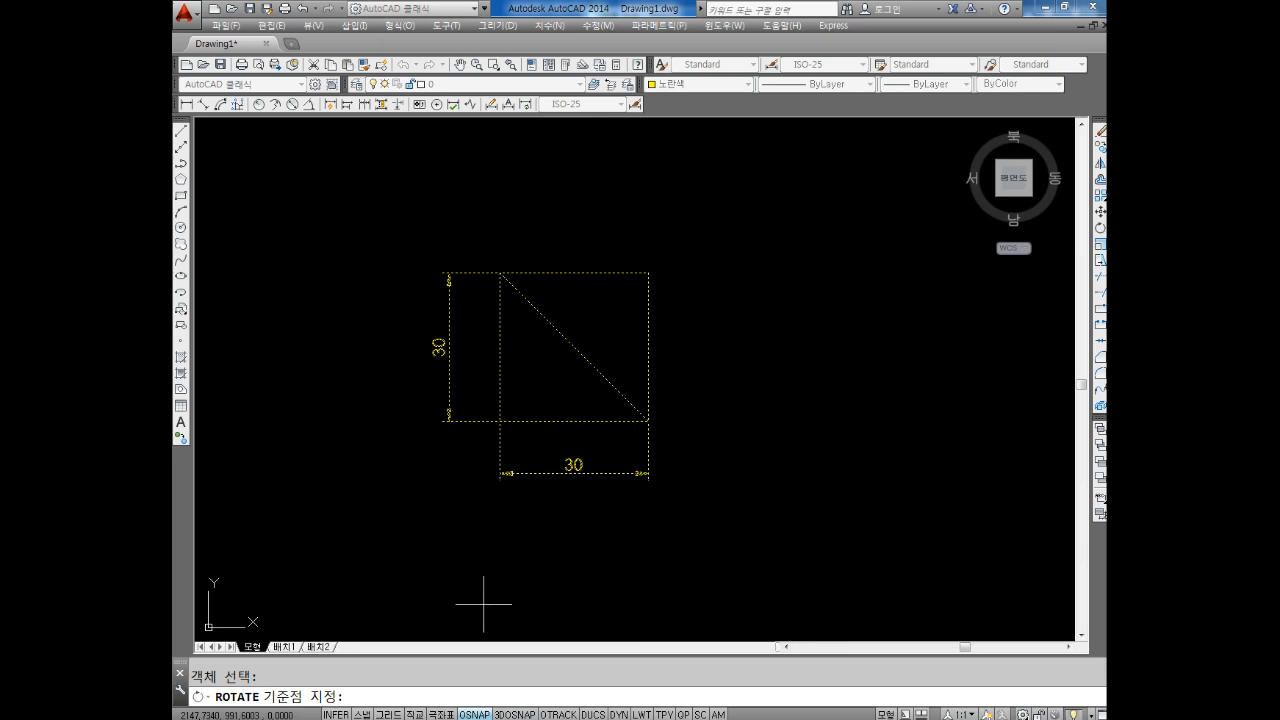
In Notepad, append "엔터" after "도형선택" and add the line "기준점 선택".
{"action": "key", "text": "alt+Tab"}
{"action": "left_click", "coordinate": [757, 302]}
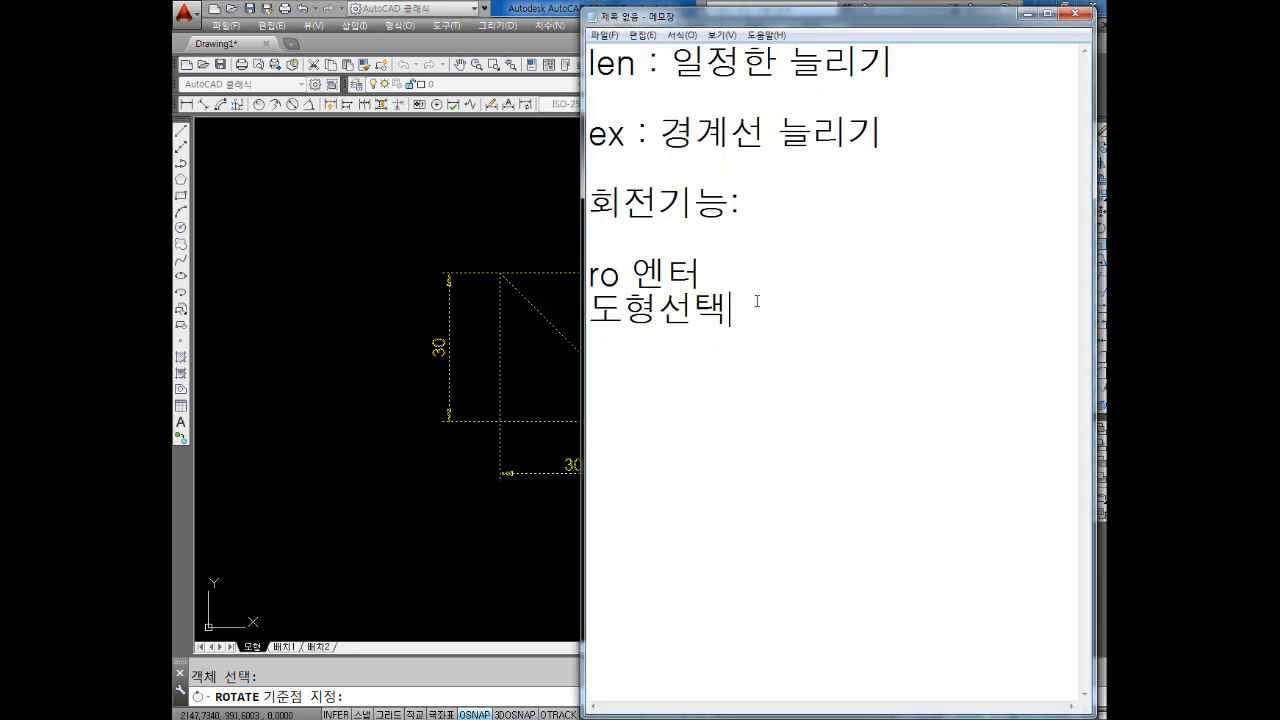
{"action": "type", "text": "엔터"}
{"action": "key", "text": "Return"}
{"action": "type", "text": "기준"}
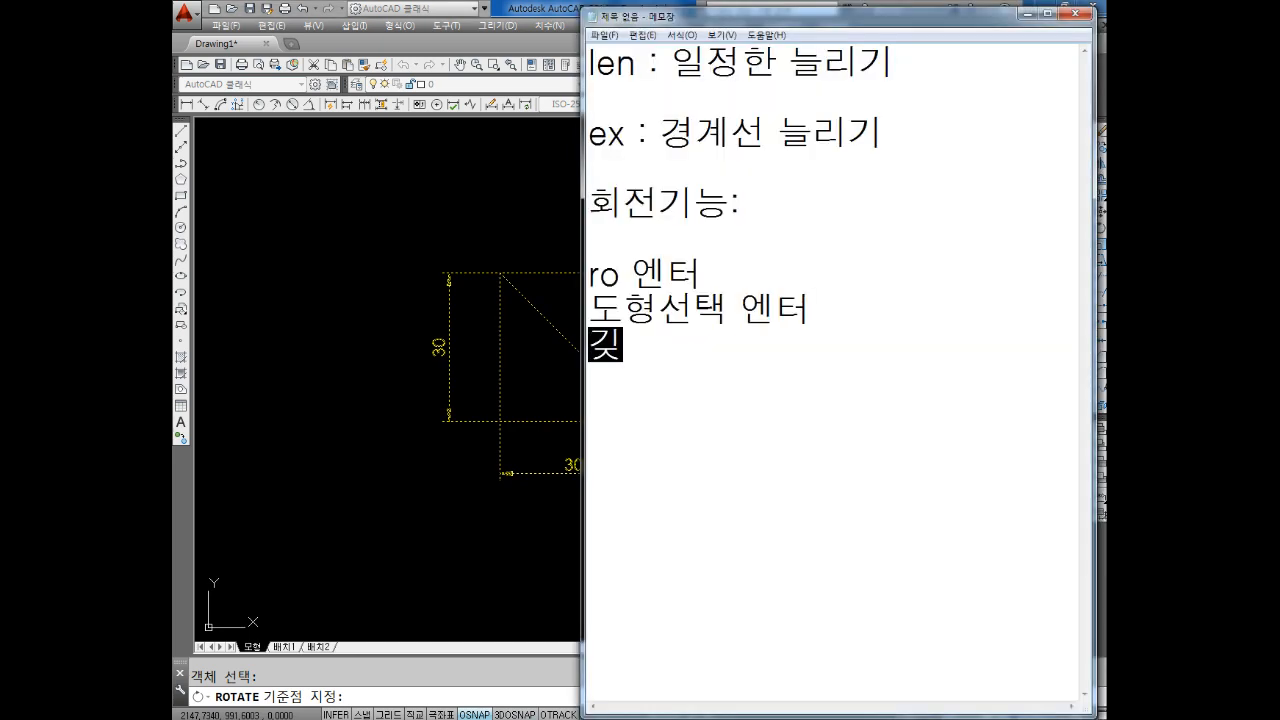
{"action": "type", "text": "점 선택"}
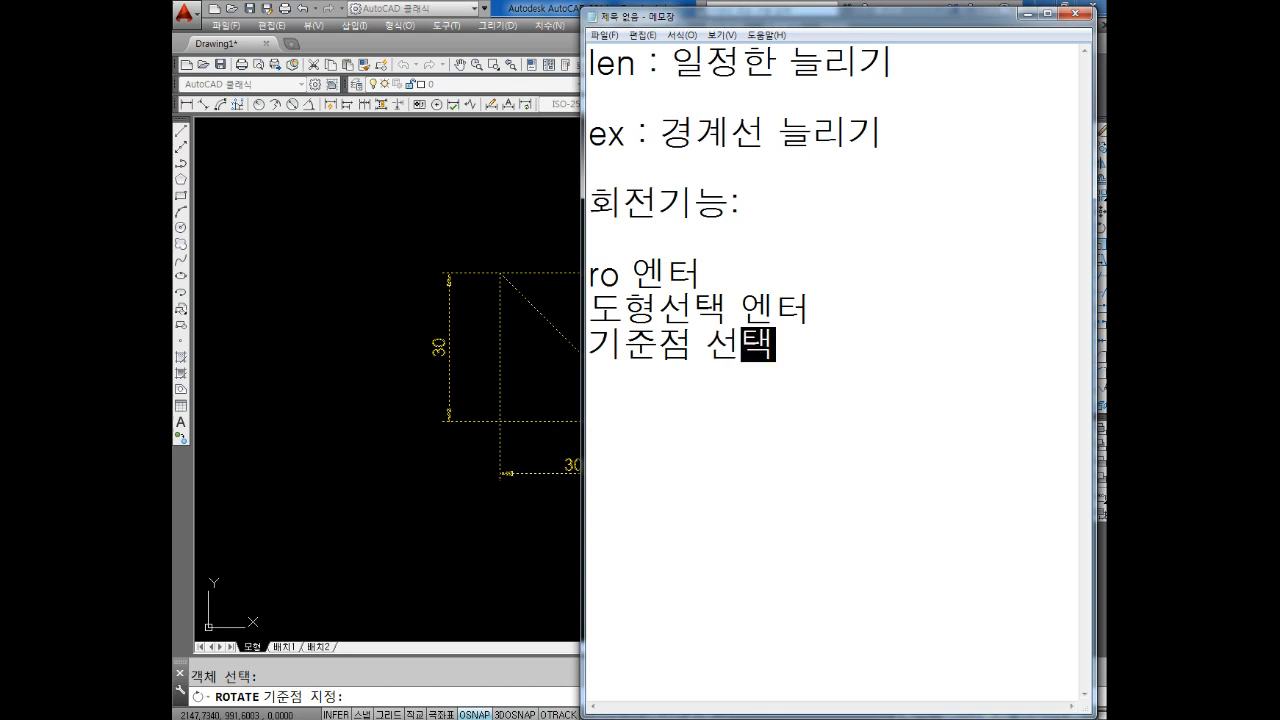
Return to AutoCAD and specify the midpoint of the square's diagonal as the rotation base point.
{"action": "left_click", "coordinate": [403, 446]}
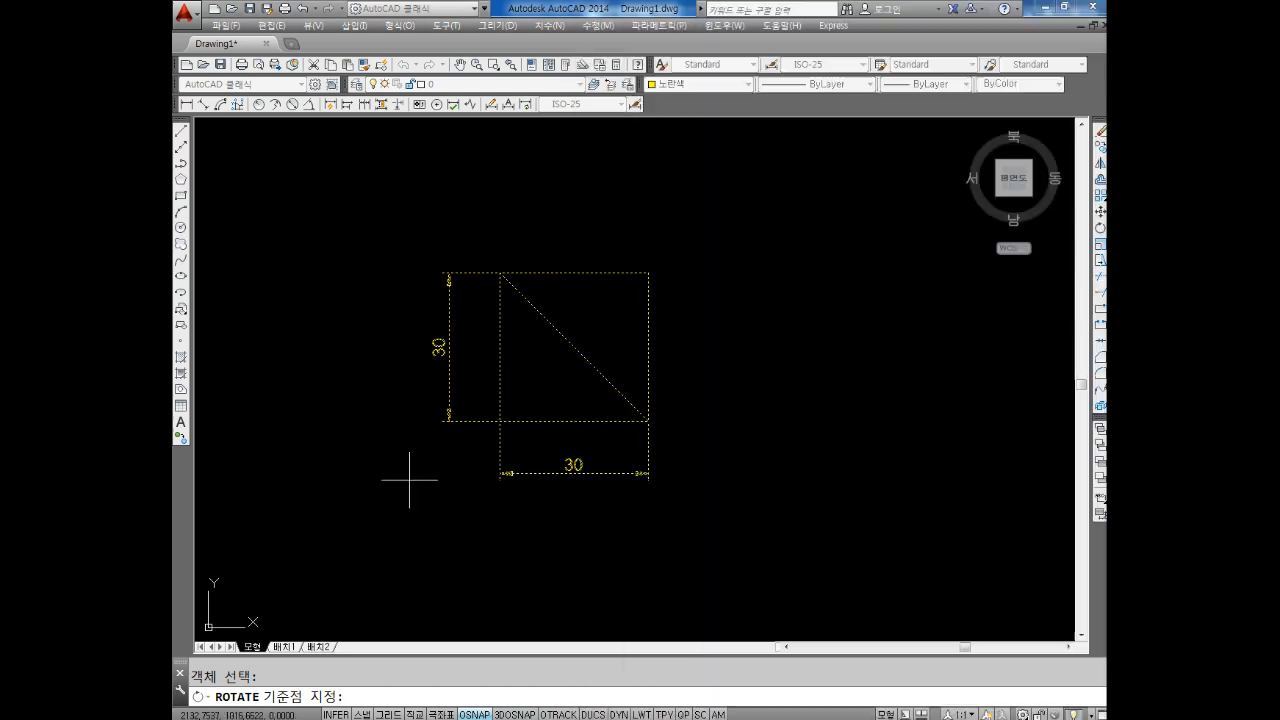
{"action": "left_click", "coordinate": [574, 347]}
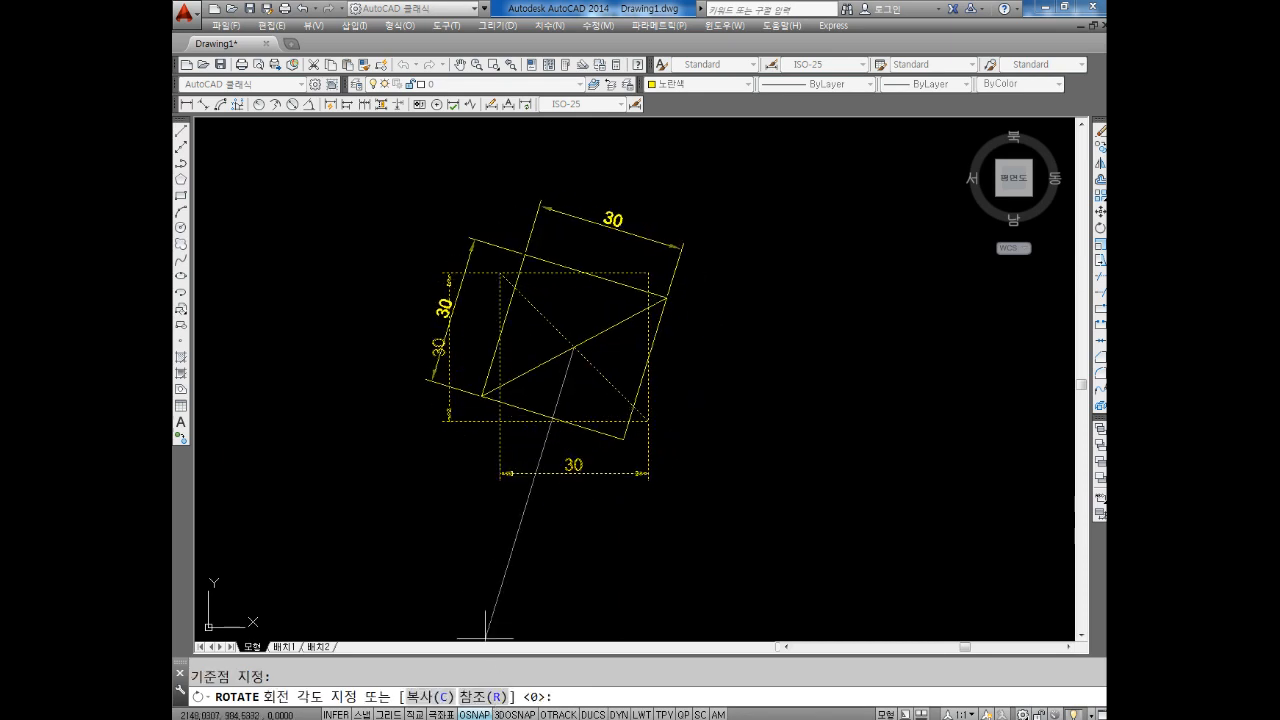
Switch to Notepad, append "후" to the "기준점 선택" line and add "각도 입력" two lines below.
{"action": "key", "text": "alt+Tab"}
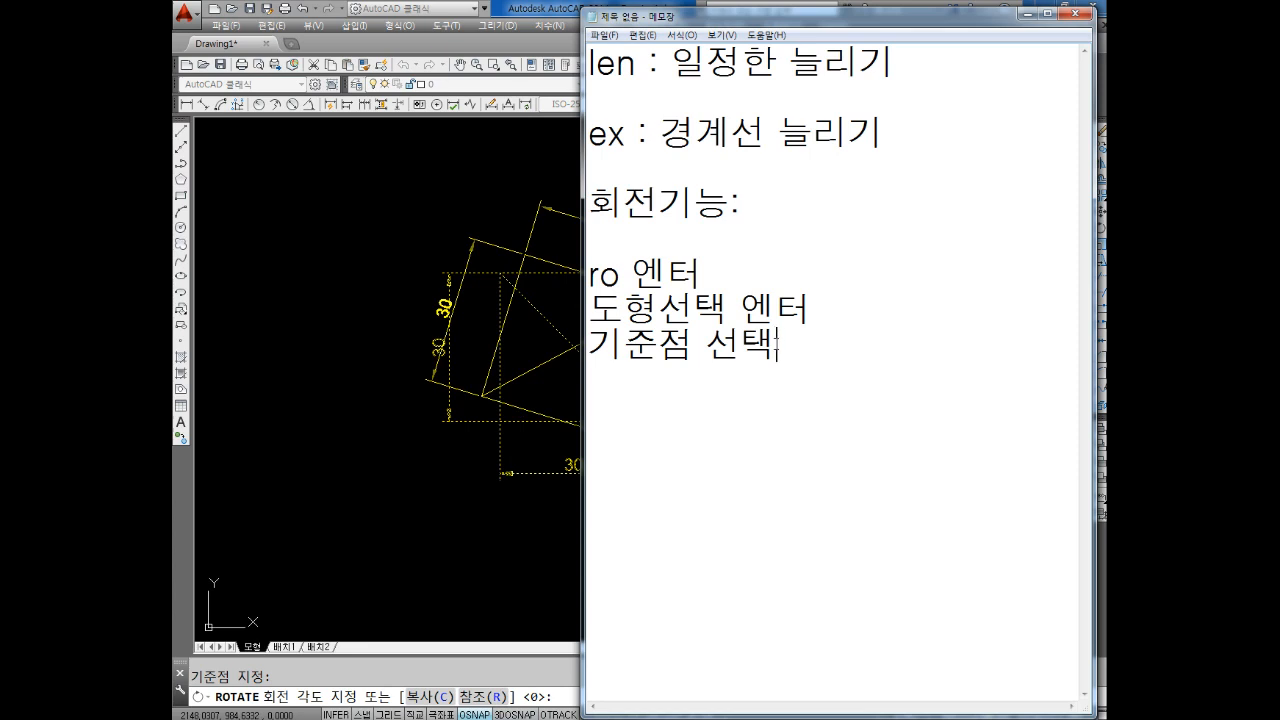
{"action": "type", "text": "되"}
{"action": "key", "text": "BackSpace"}
{"action": "key", "text": "BackSpace"}
{"action": "key", "text": "BackSpace"}
{"action": "type", "text": "후"}
{"action": "key", "text": "Return"}
{"action": "key", "text": "Return"}
{"action": "type", "text": "각도"}
{"action": "type", "text": "입력"}
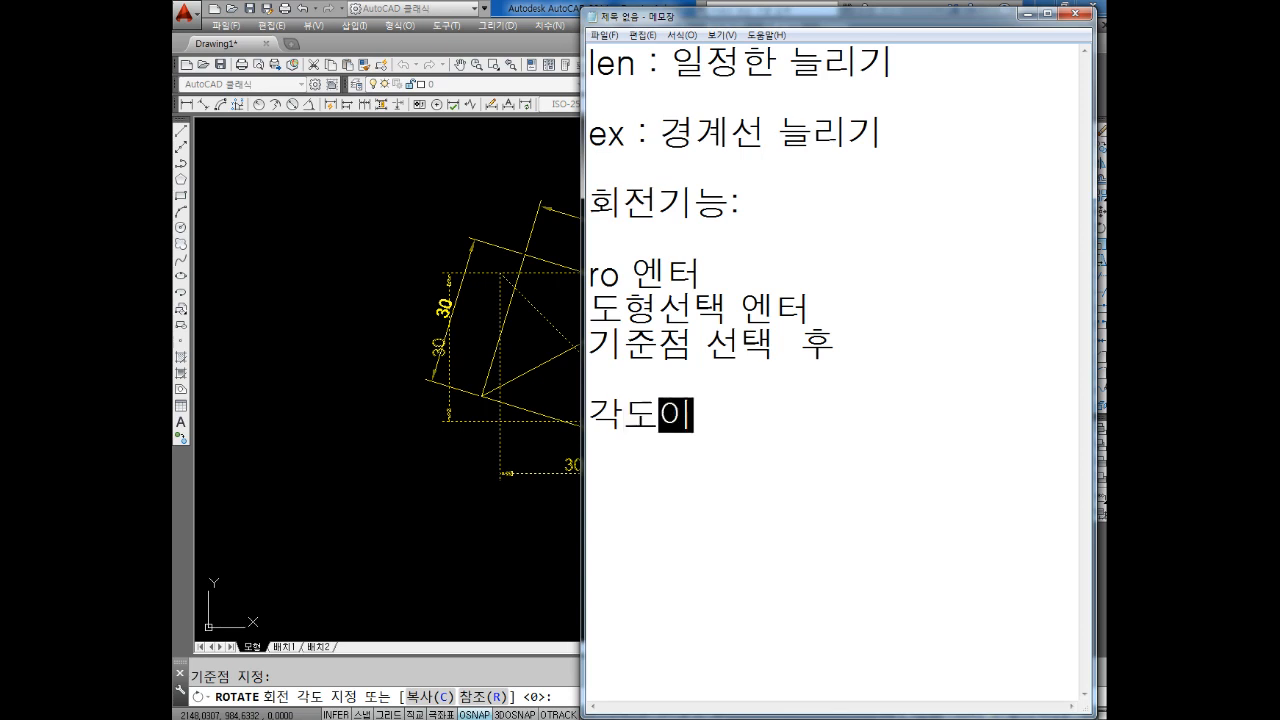
{"action": "key", "text": "Left"}
{"action": "key", "text": "Left"}
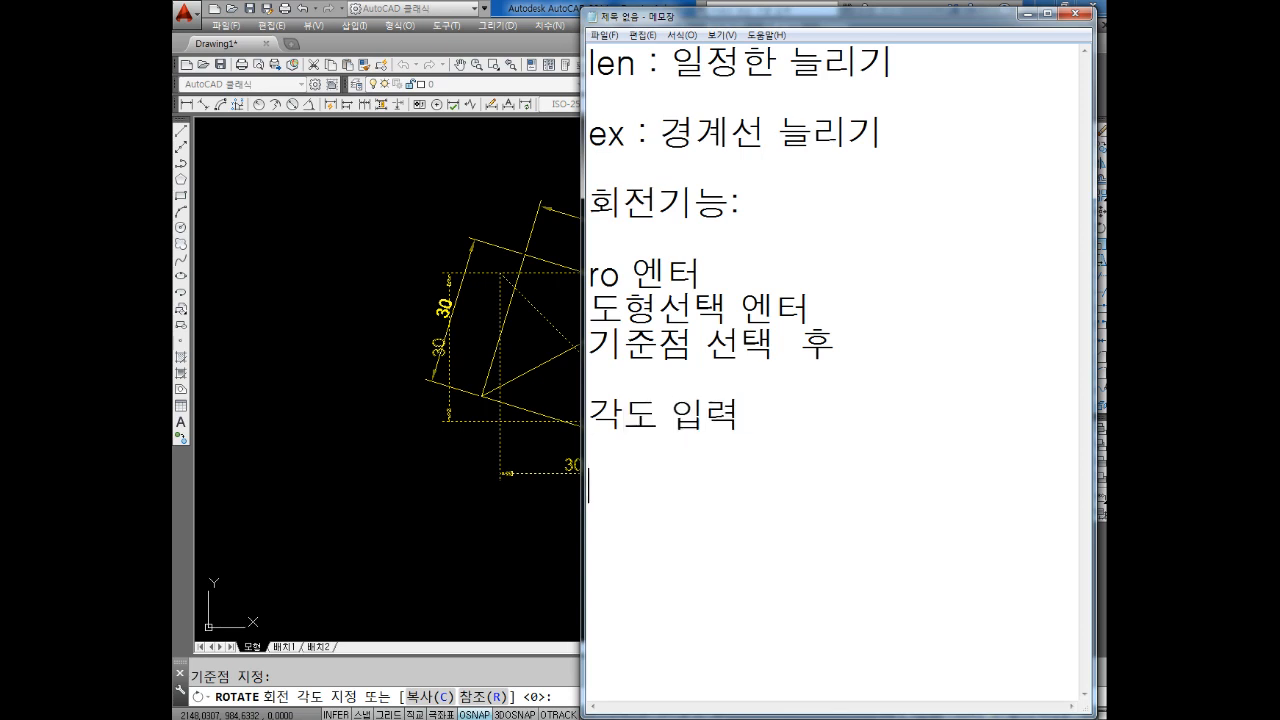
Add the direction notes "시계방향 -" and "반시계방향", separated by a blank line, below "각도 입력".
{"action": "type", "text": "시계방향"}
{"action": "key", "text": "Return"}
{"action": "type", "text": "바ㄴ시계방향"}
{"action": "key", "text": "Up"}
{"action": "key", "text": "Return"}
{"action": "key", "text": "Up"}
{"action": "key", "text": "Right"}
{"action": "key", "text": "Right"}
{"action": "key", "text": "Right"}
{"action": "key", "text": "Right"}
{"action": "type", "text": "-"}
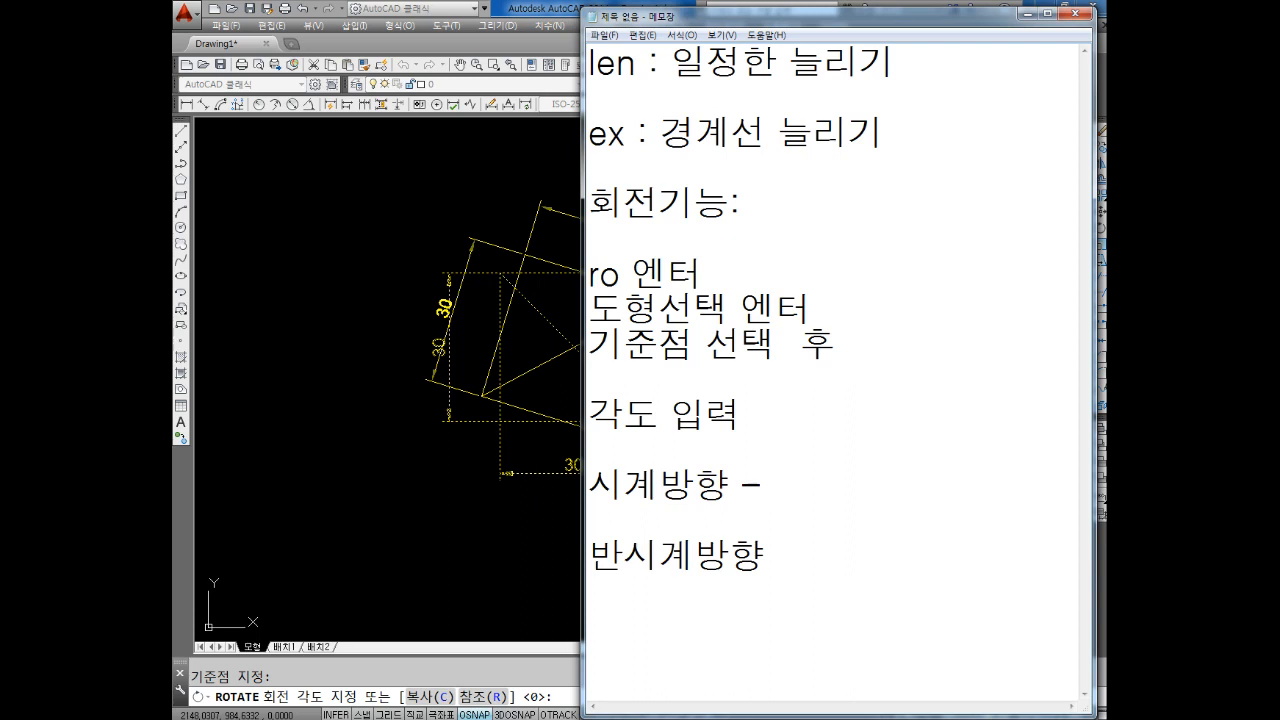
Append "+" to the "반시계방향" line in the notes.
{"action": "key", "text": "Down"}
{"action": "key", "text": "Right"}
{"action": "key", "text": "Right"}
{"action": "key", "text": "Right"}
{"action": "key", "text": "Right"}
{"action": "key", "text": "Right"}
{"action": "type", "text": "+"}
Return to AutoCAD and finish the Rotate command with an angle of 90 degrees.
{"action": "key", "text": "alt+Tab"}
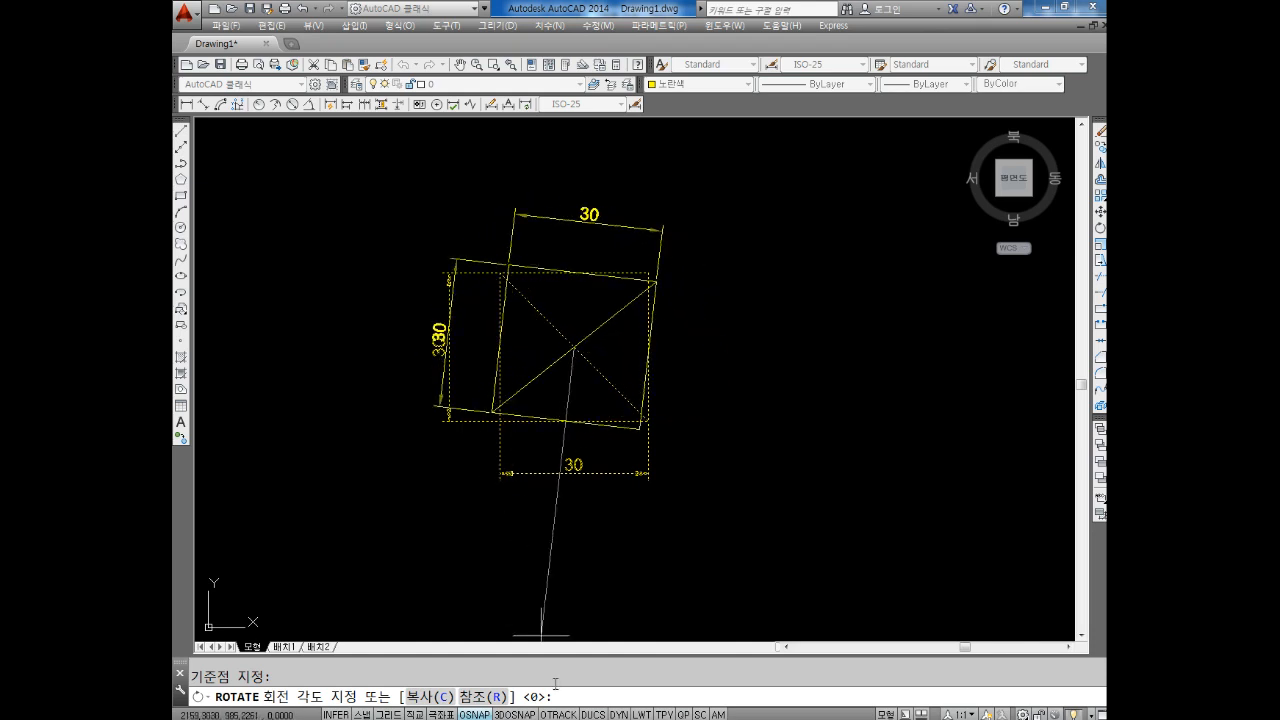
{"action": "type", "text": "0"}
{"action": "key", "text": "Return"}
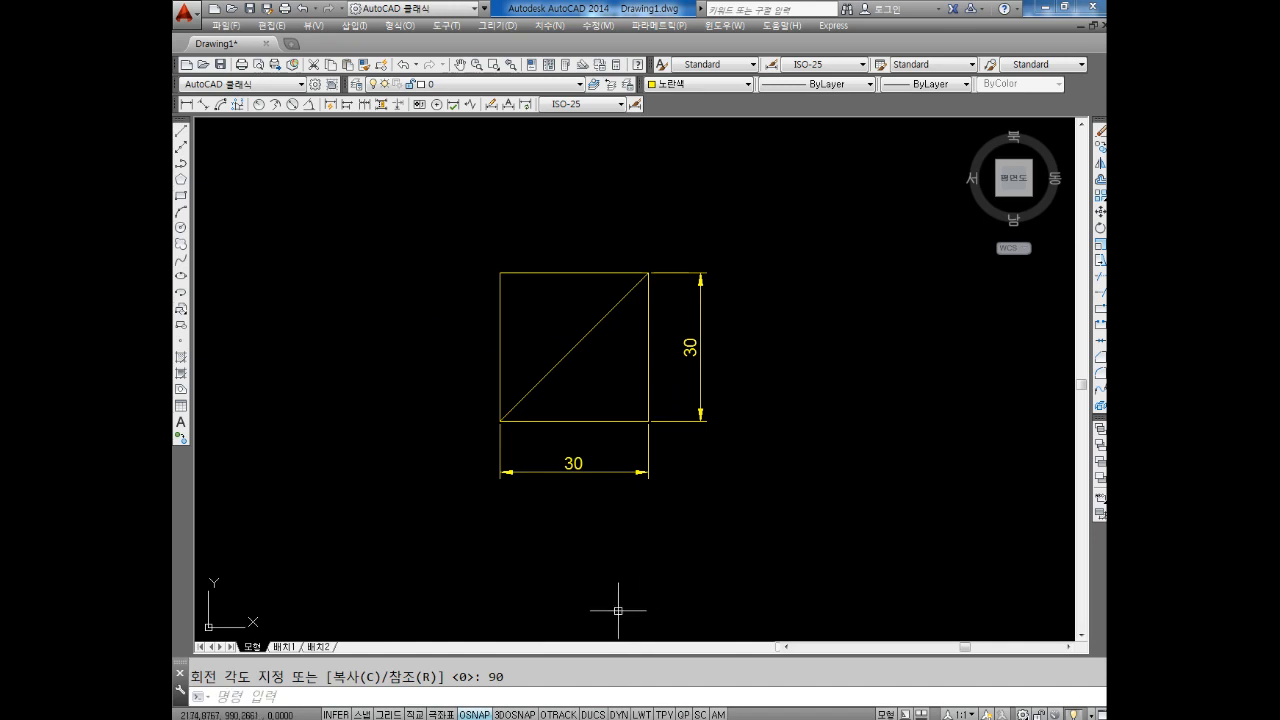
{"action": "key", "text": "Escape"}
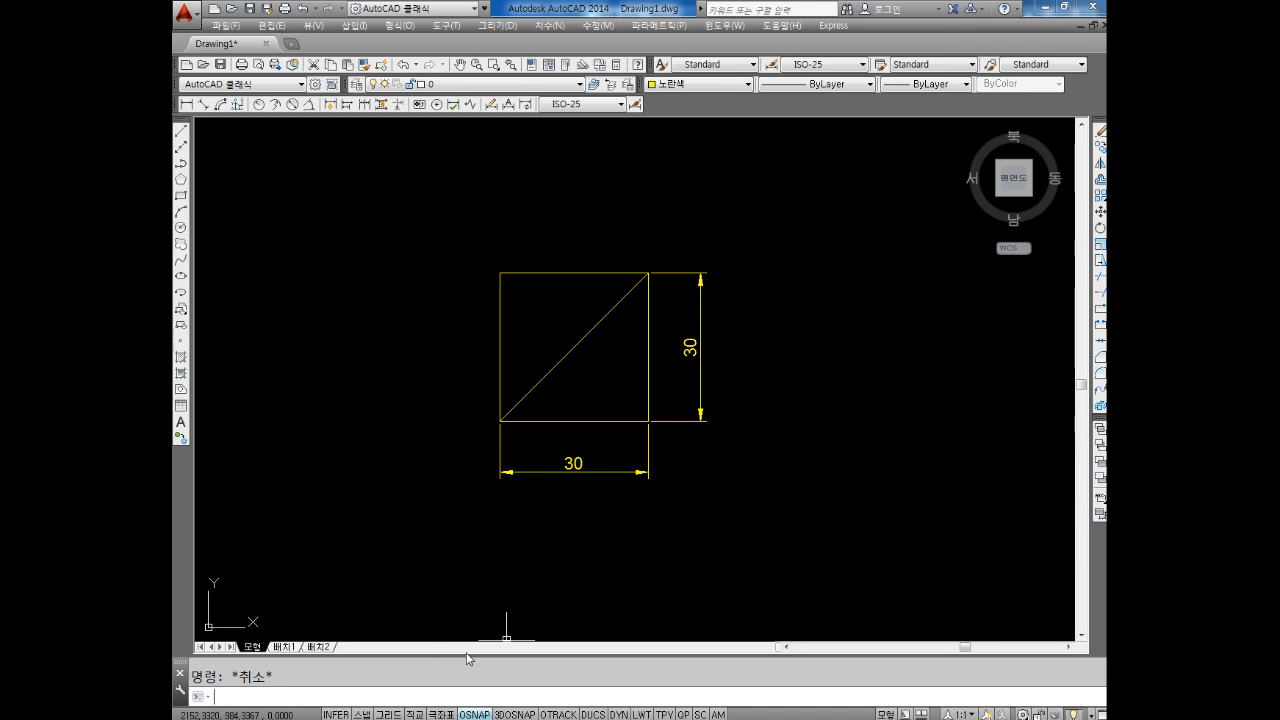
Rotate the square, its diagonal and both dimensions by 45 degrees about the diagonal's midpoint.
{"action": "type", "text": "ro"}
{"action": "key", "text": "Return"}
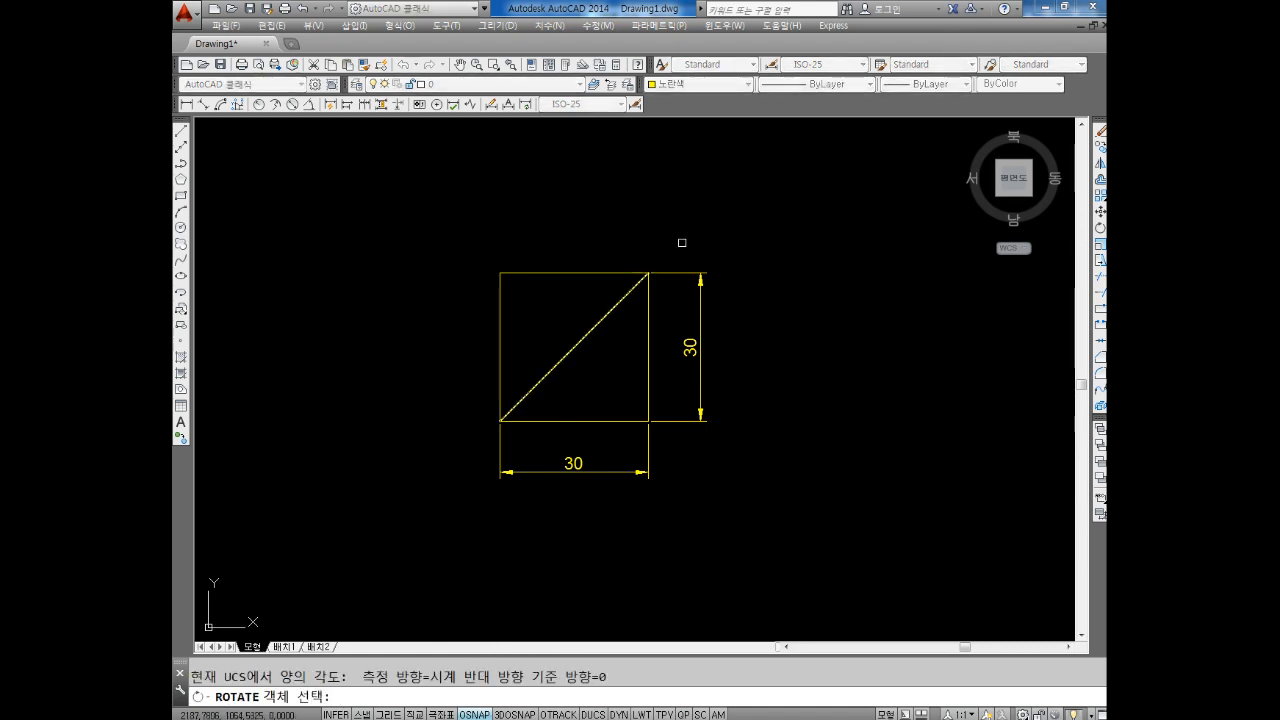
{"action": "left_click", "coordinate": [813, 156]}
{"action": "left_click", "coordinate": [421, 516]}
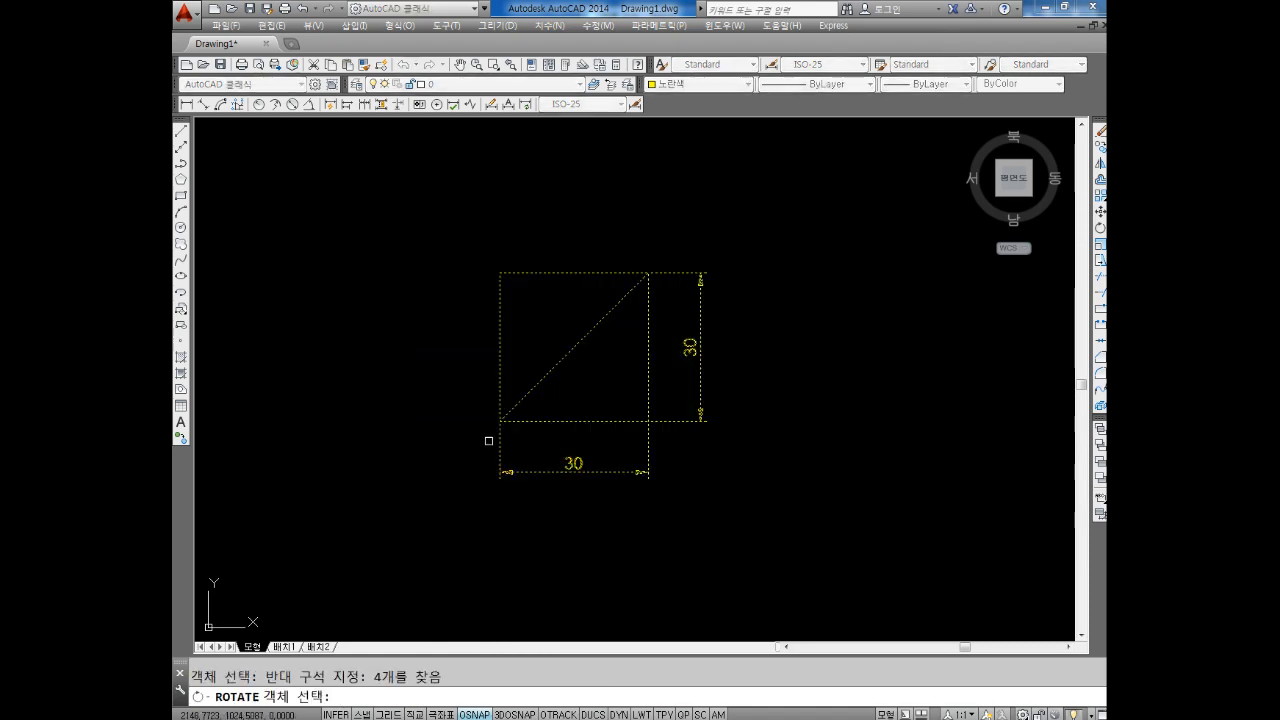
{"action": "left_click", "coordinate": [800, 184]}
{"action": "left_click", "coordinate": [446, 532]}
{"action": "key", "text": "Return"}
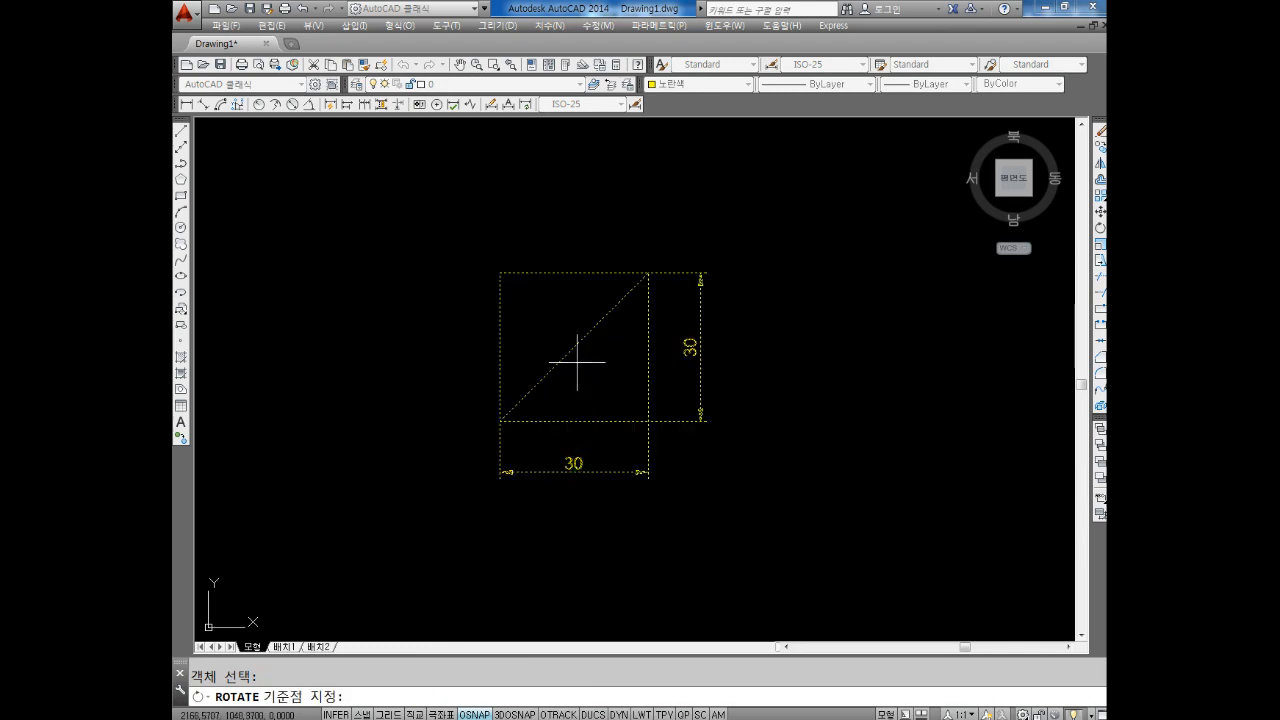
{"action": "left_click", "coordinate": [574, 347]}
{"action": "type", "text": "45"}
{"action": "key", "text": "Return"}
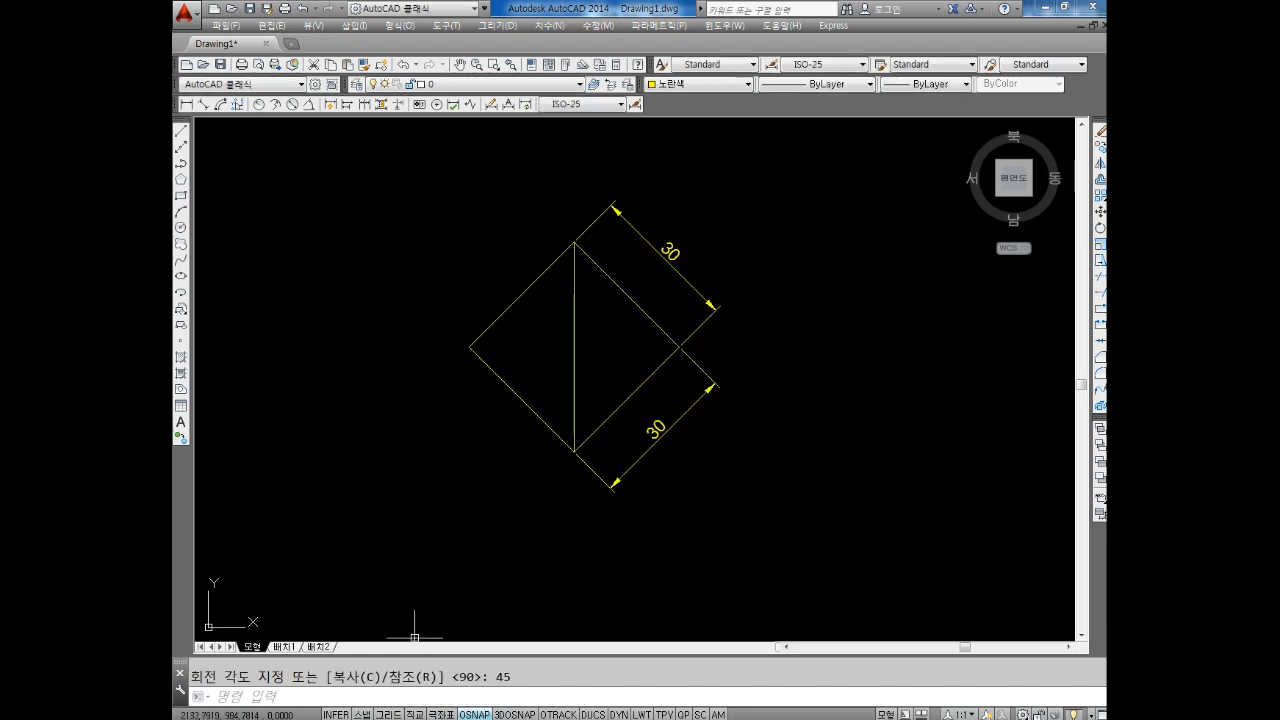
Switch to Notepad, append "45" to the "각도 입력" line and add a blank line below it.
{"action": "key", "text": "alt+Tab"}
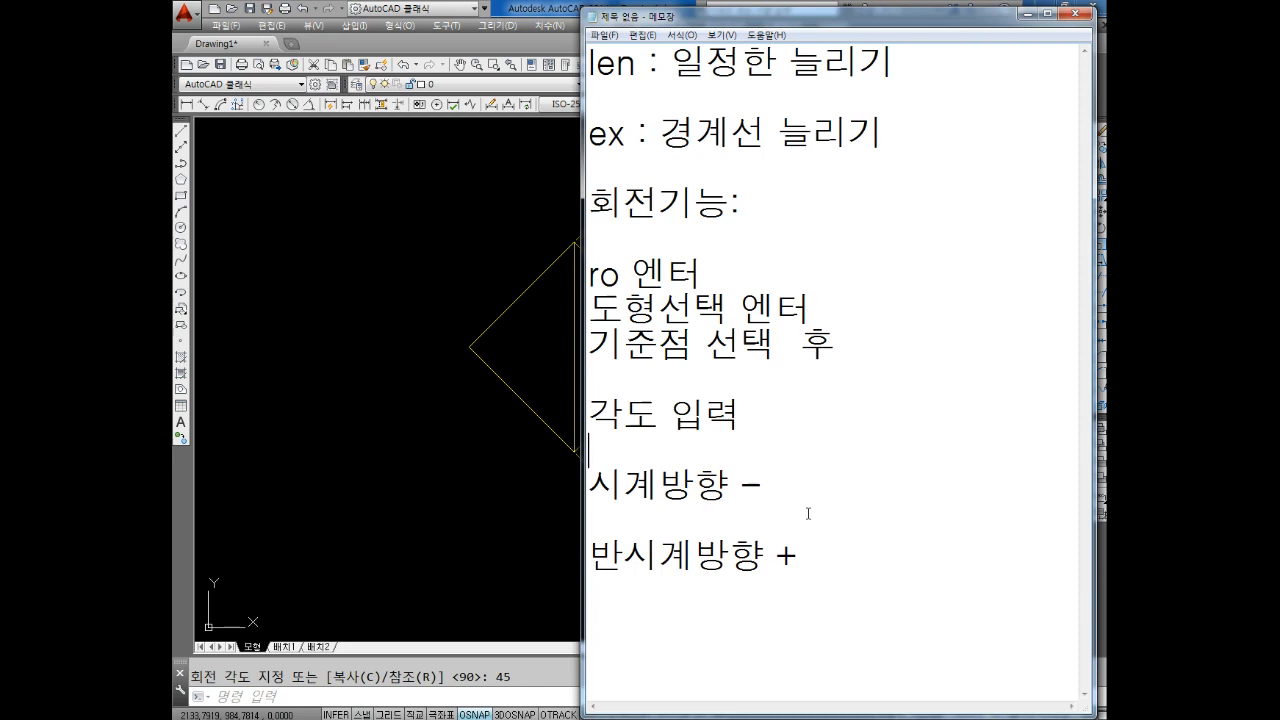
{"action": "type", "text": "458"}
{"action": "key", "text": "BackSpace"}
{"action": "key", "text": "Return"}
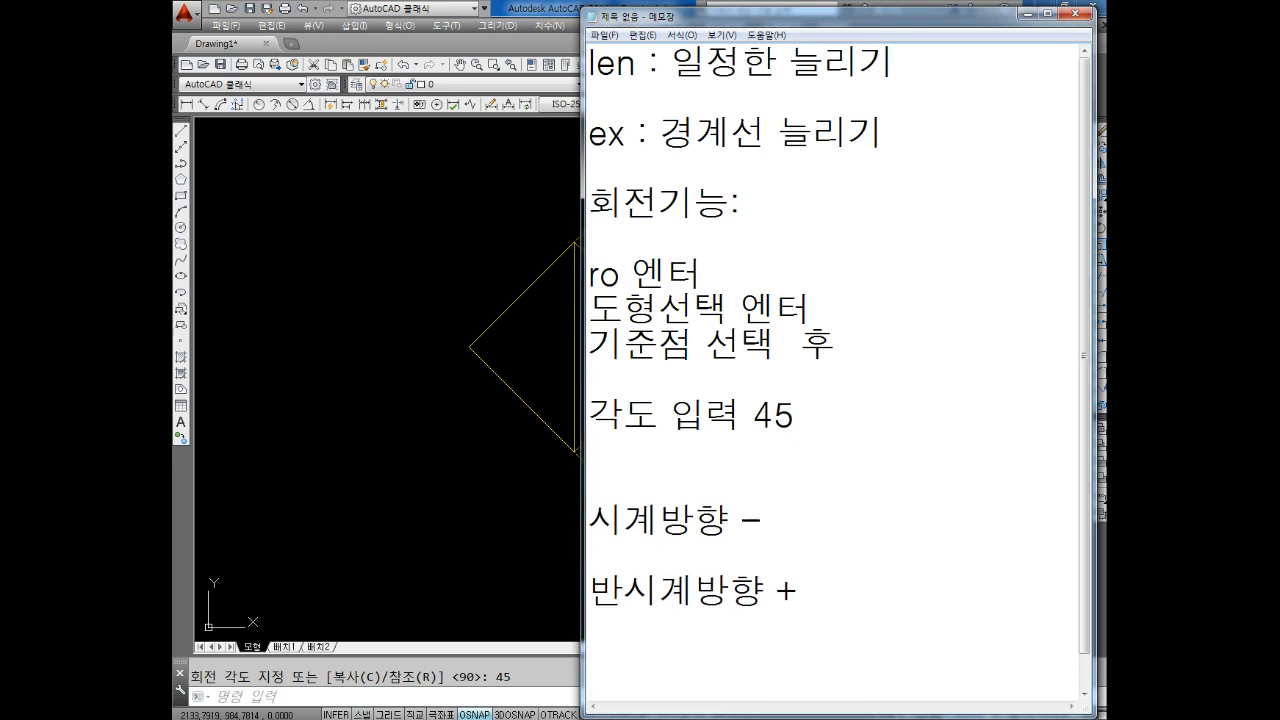
Return to AutoCAD and undo the 45-degree rotation of the square.
{"action": "left_click", "coordinate": [423, 415]}
{"action": "key", "text": "Escape"}
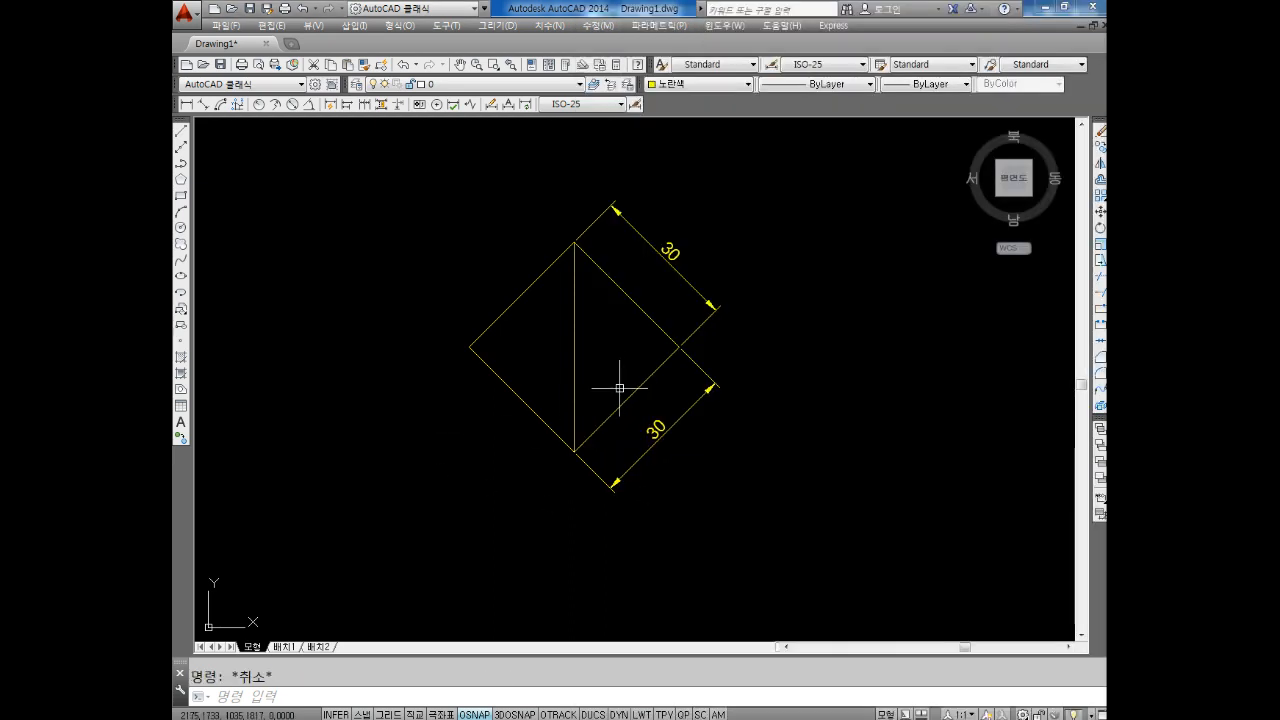
{"action": "middle_click_drag", "start_coordinate": [653, 350], "coordinate": [645, 385]}
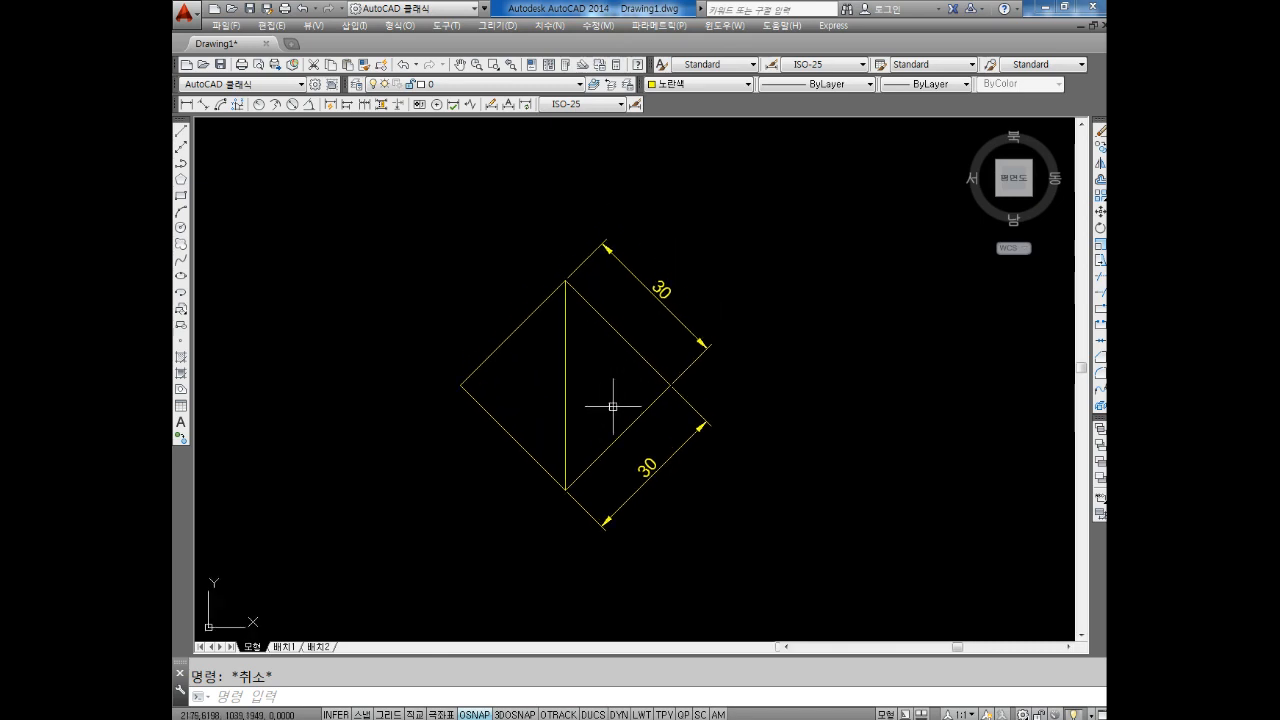
{"action": "key", "text": "ctrl+z"}
{"action": "key", "text": "Escape"}
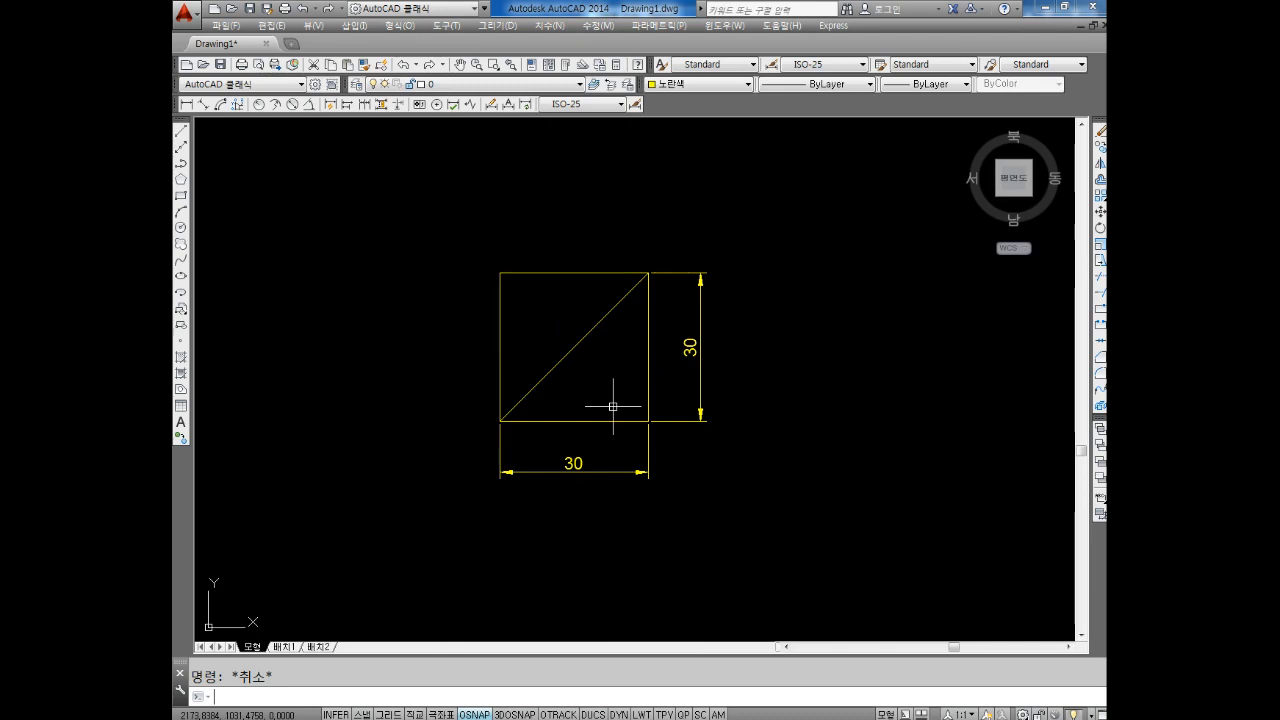
{"action": "key", "text": "Escape"}
{"action": "key", "text": "Escape"}
Rotate a copy of the dimensioned square by 45 degrees about the diagonal's midpoint, using Rotate's Copy option.
{"action": "type", "text": "ro"}
{"action": "key", "text": "Return"}
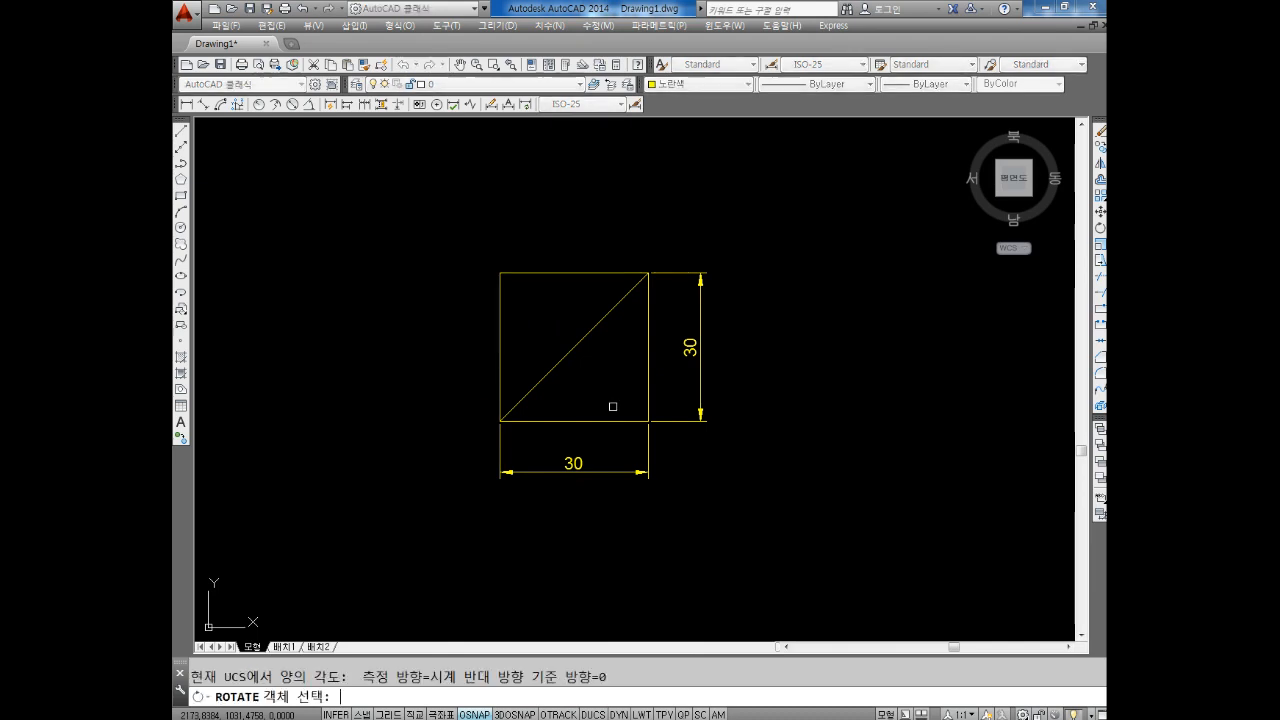
{"action": "left_click", "coordinate": [786, 184]}
{"action": "left_click", "coordinate": [410, 578]}
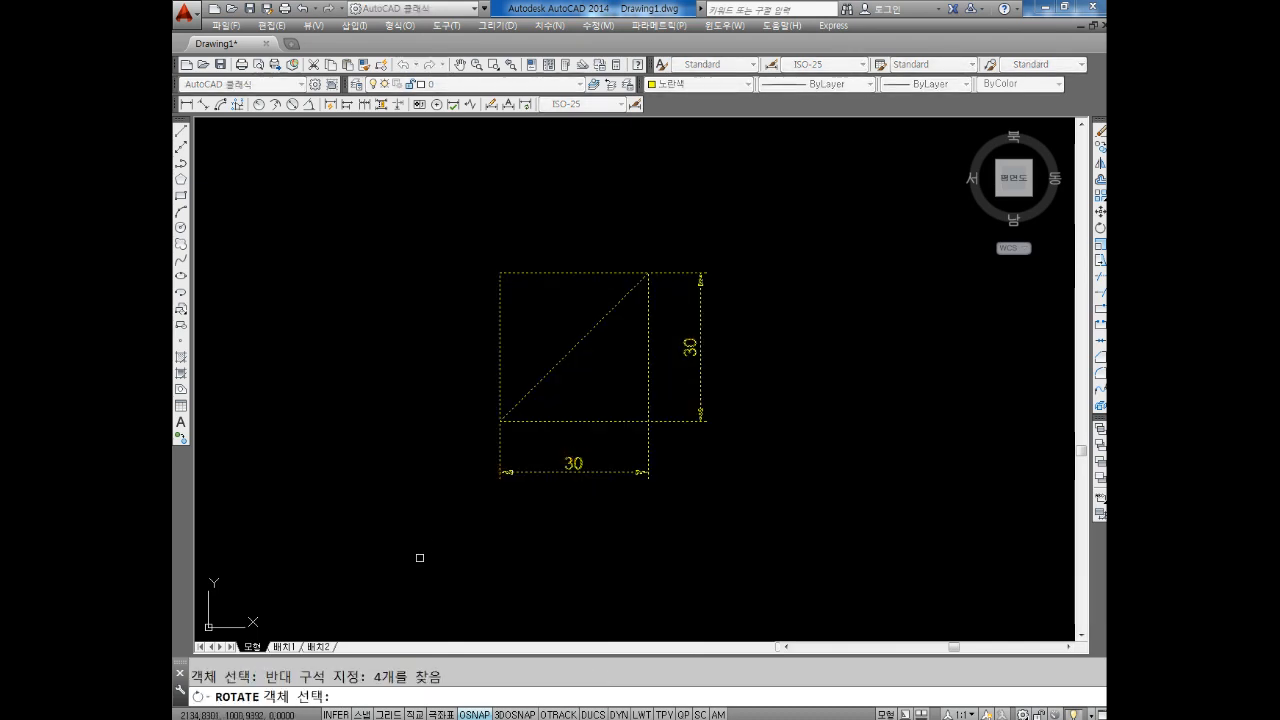
{"action": "key", "text": "Return"}
{"action": "left_click", "coordinate": [579, 347]}
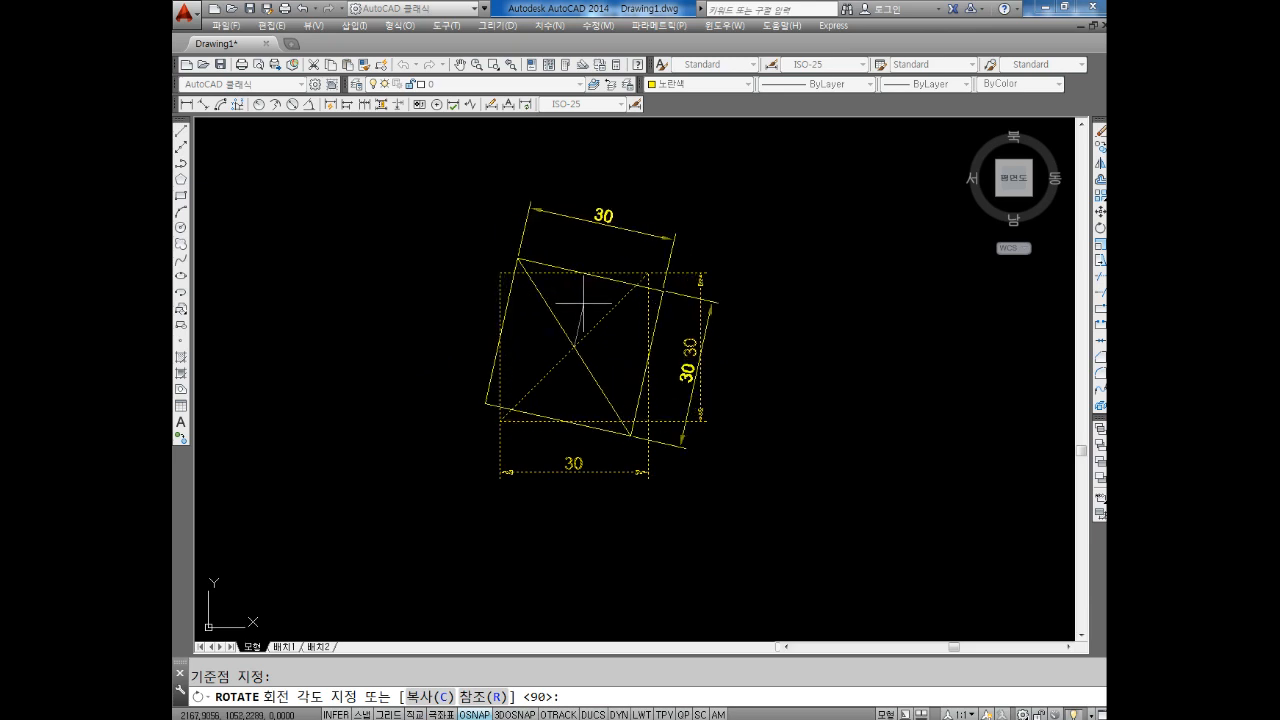
{"action": "key", "text": "Return"}
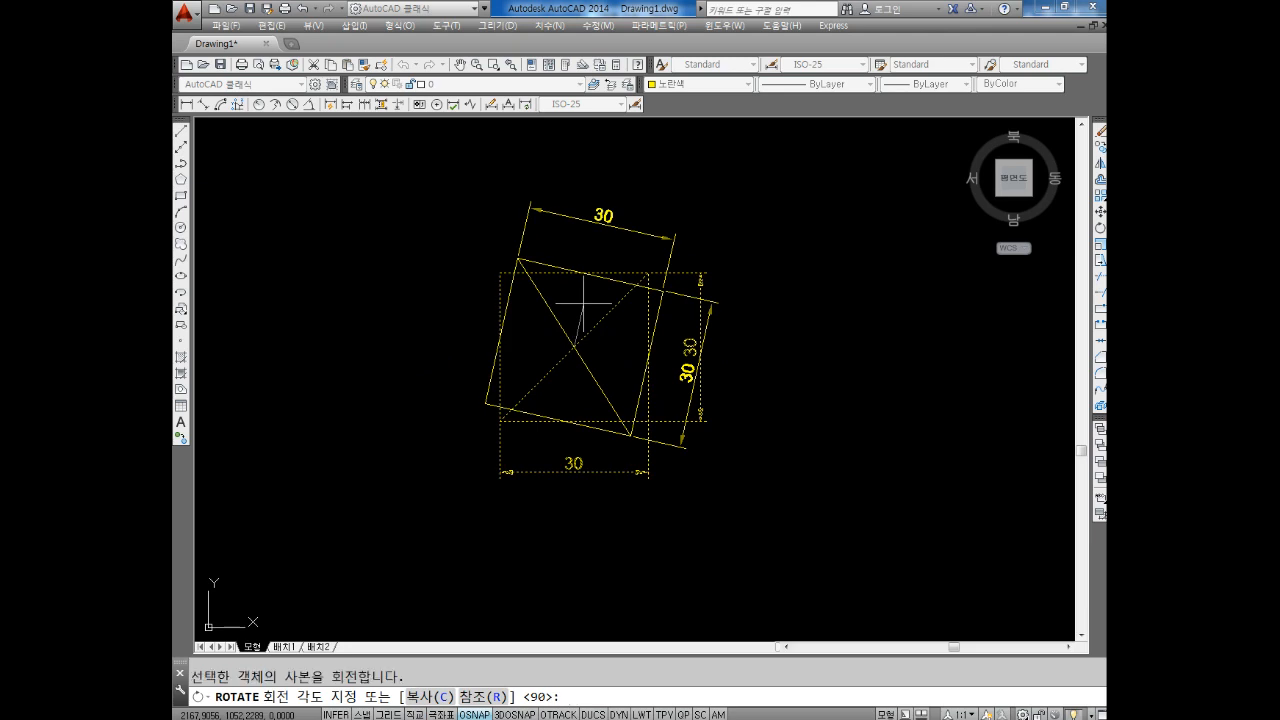
{"action": "type", "text": "45"}
{"action": "key", "text": "Return"}
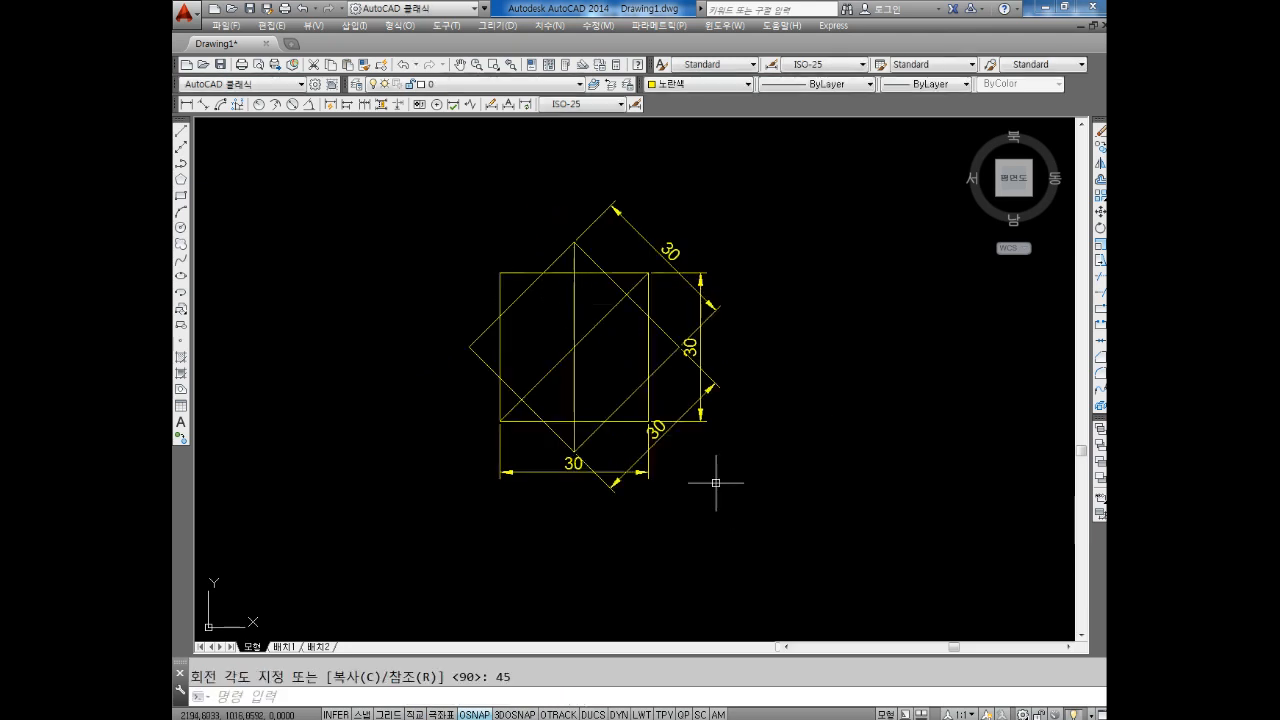
{"action": "key", "text": "Escape"}
Erase the dimensions along the right side of the two overlapping squares.
{"action": "scroll", "coordinate": [629, 371], "scroll_direction": "up", "scroll_amount": 3}
{"action": "scroll", "coordinate": [747, 311], "scroll_direction": "down", "scroll_amount": 3}
{"action": "scroll", "coordinate": [820, 259], "scroll_direction": "up", "scroll_amount": 2}
{"action": "left_click", "coordinate": [794, 180]}
{"action": "left_click", "coordinate": [706, 234]}
{"action": "key", "text": "Delete"}
{"action": "left_click", "coordinate": [834, 343]}
{"action": "left_click", "coordinate": [714, 451]}
{"action": "key", "text": "Delete"}
Erase the remaining horizontal dimension below the squares.
{"action": "left_click", "coordinate": [740, 430]}
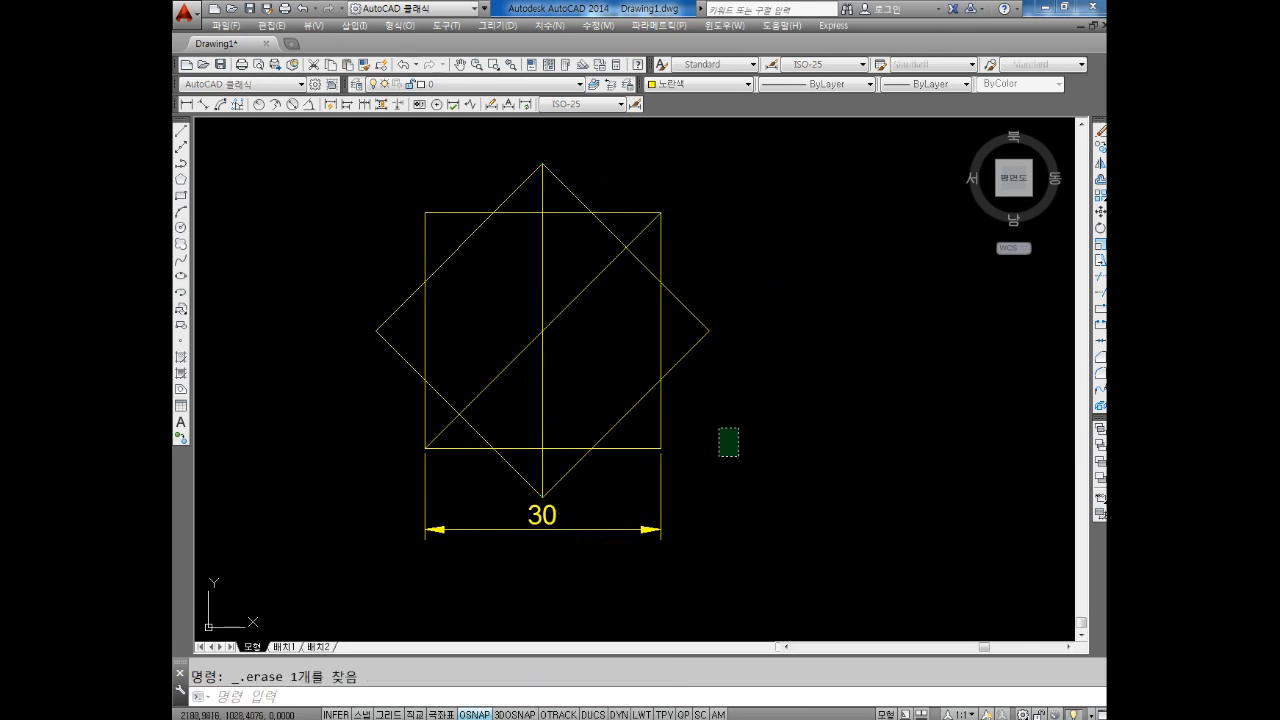
{"action": "left_click", "coordinate": [623, 563]}
{"action": "key", "text": "Escape"}
{"action": "left_click", "coordinate": [737, 514]}
{"action": "left_click", "coordinate": [594, 571]}
{"action": "key", "text": "Delete"}
{"action": "key", "text": "Escape"}
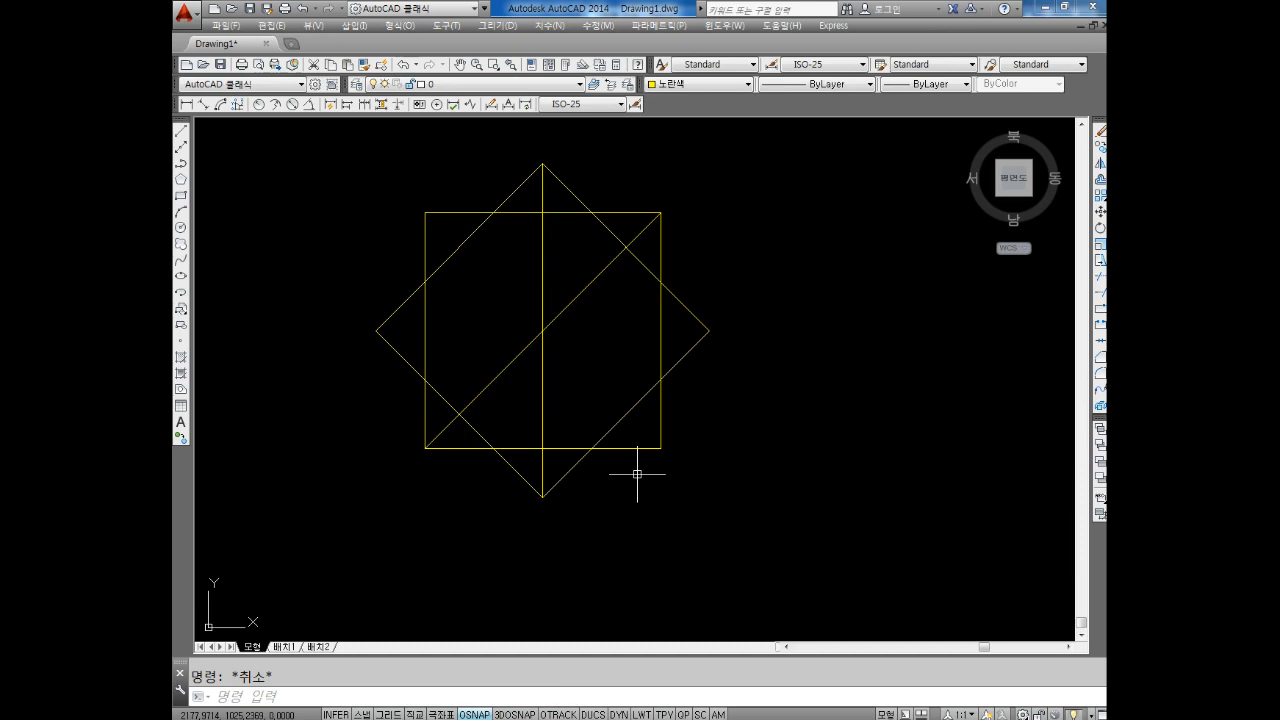
Undo the dimension deletions, the rotated copy and the earlier 90-degree rotation.
{"action": "key", "text": "ctrl+z"}
{"action": "key", "text": "ctrl+z"}
{"action": "key", "text": "ctrl+z"}
{"action": "key", "text": "ctrl+z"}
{"action": "key", "text": "ctrl+z"}
{"action": "key", "text": "ctrl+z"}
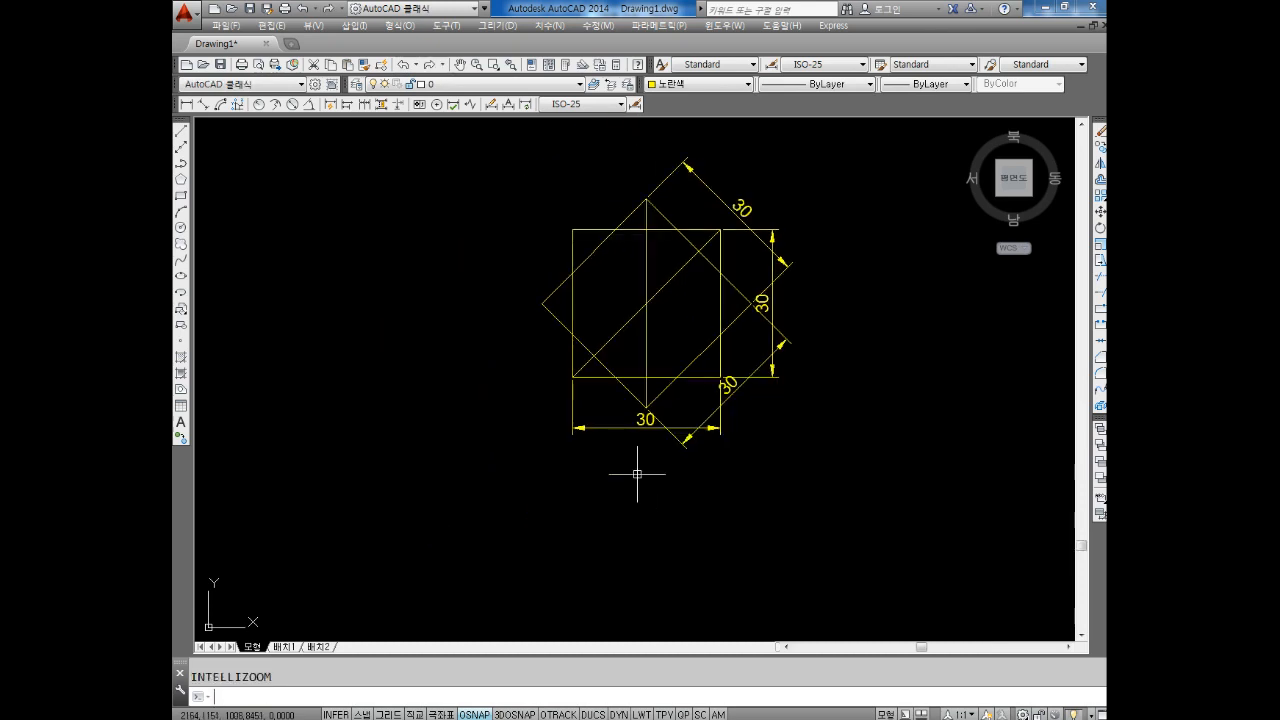
{"action": "type", "text": "u"}
{"action": "key", "text": "Return"}
{"action": "key", "text": "Escape"}
Erase the horizontal dimension below the square and the vertical dimension on its left side.
{"action": "left_click", "coordinate": [698, 440]}
{"action": "left_click", "coordinate": [425, 525]}
{"action": "key", "text": "Delete"}
{"action": "left_click", "coordinate": [497, 234]}
{"action": "left_click", "coordinate": [397, 486]}
{"action": "key", "text": "Delete"}
{"action": "key", "text": "Escape"}
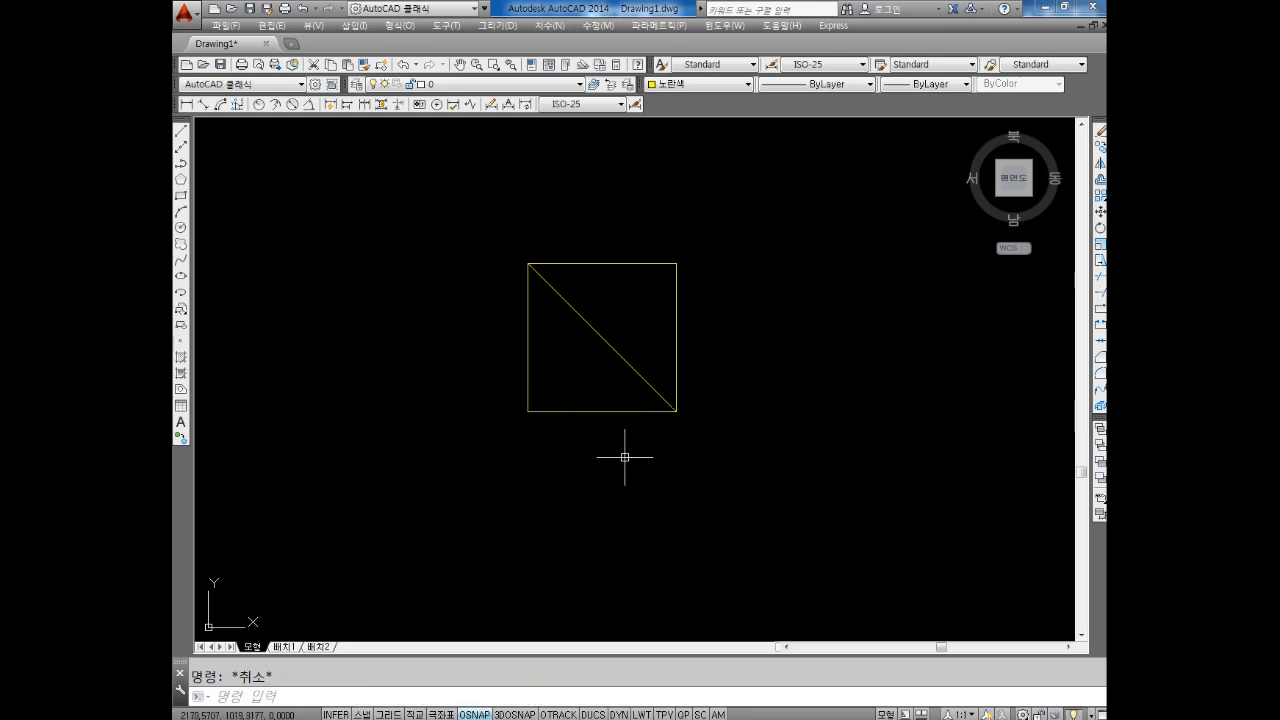
Rotate the square and its diagonal by 45 degrees about the diagonal's midpoint.
{"action": "type", "text": "ro"}
{"action": "key", "text": "Return"}
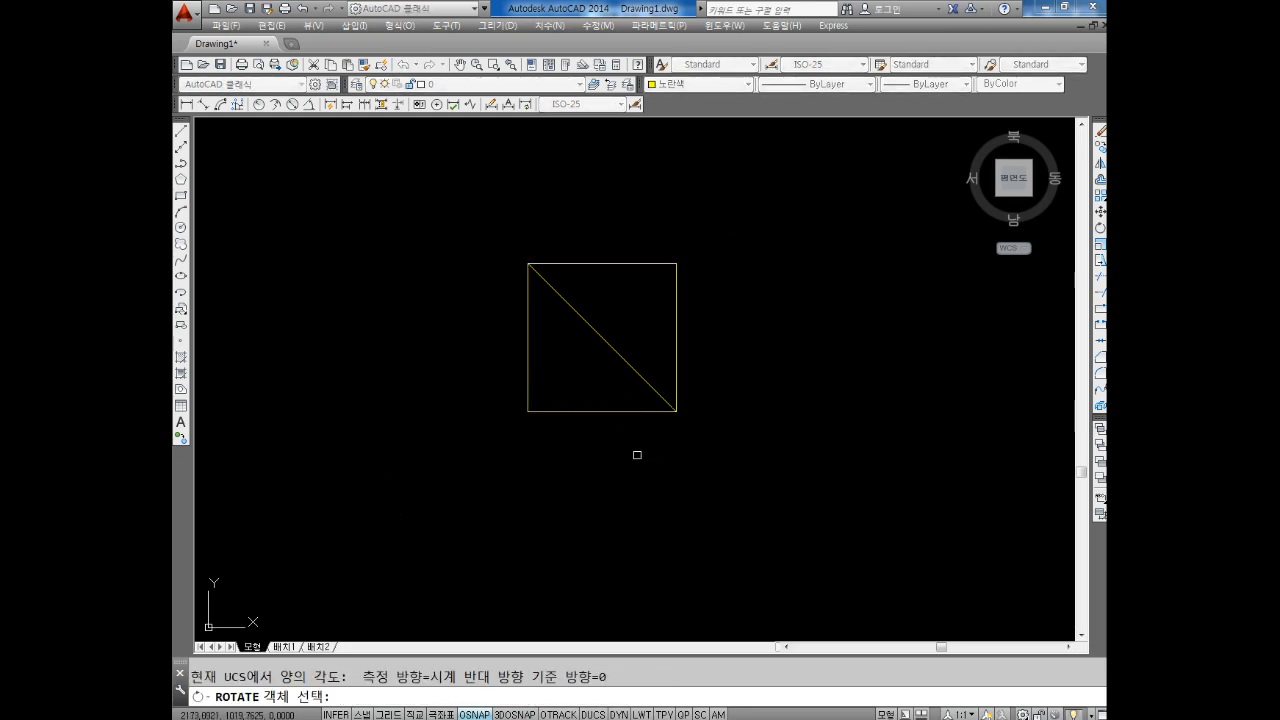
{"action": "left_click", "coordinate": [779, 206]}
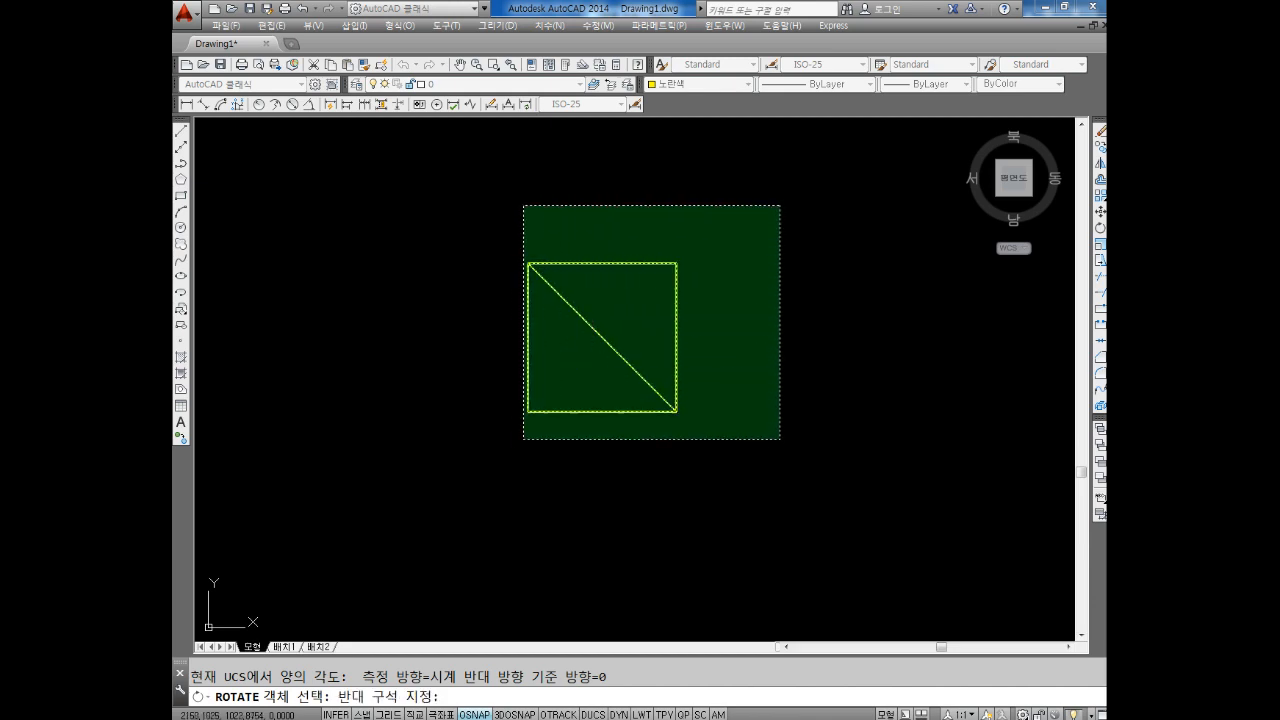
{"action": "left_click", "coordinate": [484, 479]}
{"action": "key", "text": "Return"}
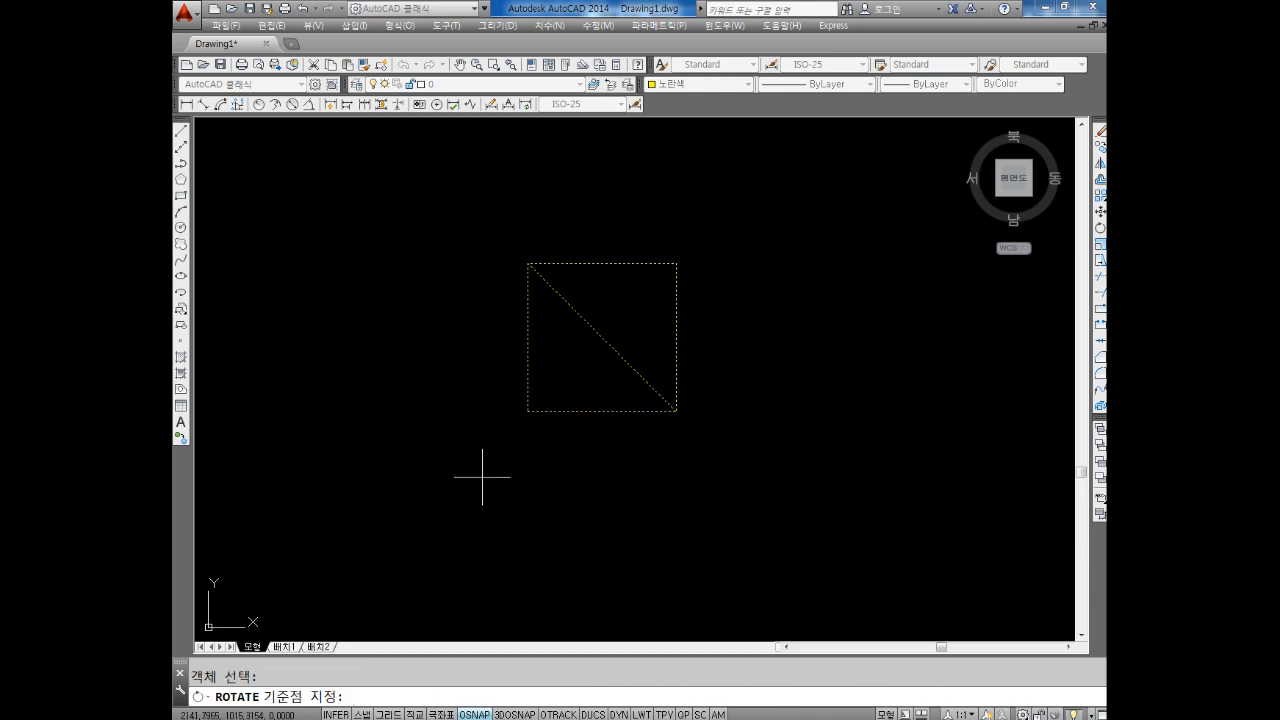
{"action": "left_click", "coordinate": [602, 338]}
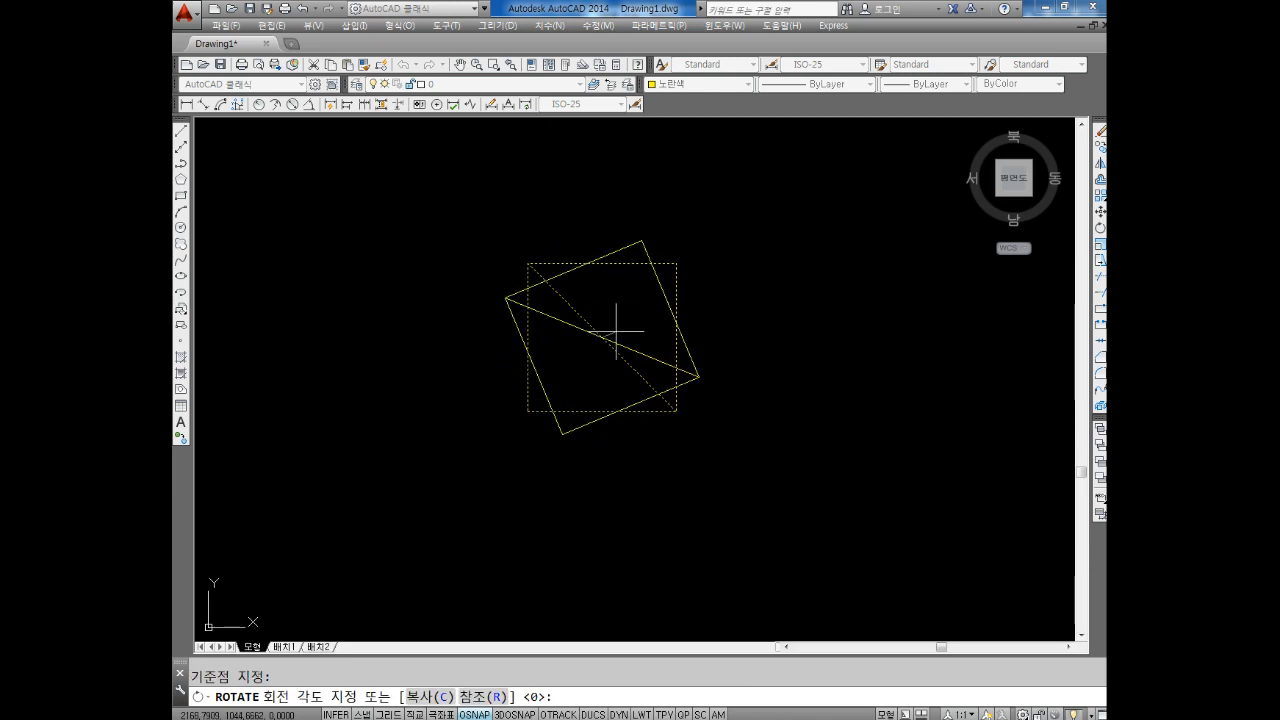
{"action": "type", "text": "45"}
{"action": "key", "text": "Return"}
{"action": "key", "text": "Escape"}
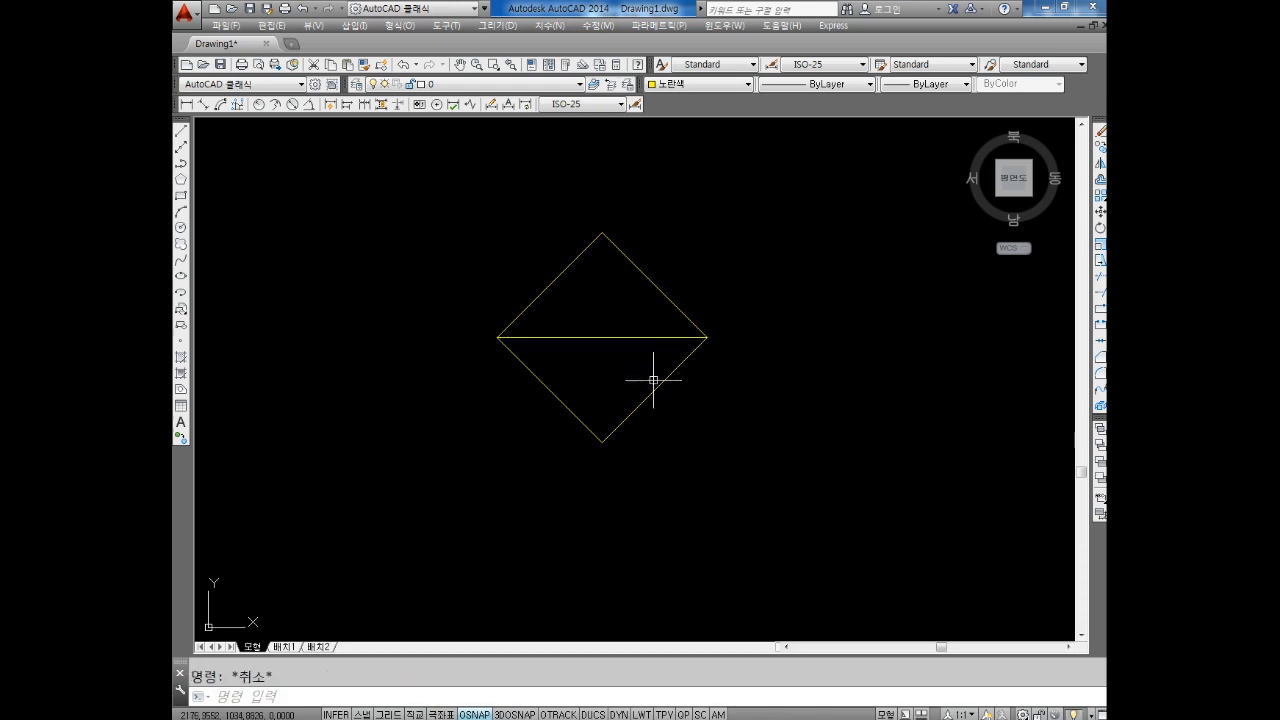
Rotate a copy of the diamond and its diagonal by 45 degrees about the diagonal's midpoint, using Rotate's Copy option.
{"action": "type", "text": "ro"}
{"action": "key", "text": "Return"}
{"action": "left_click_drag", "start_coordinate": [806, 178], "coordinate": [478, 500]}
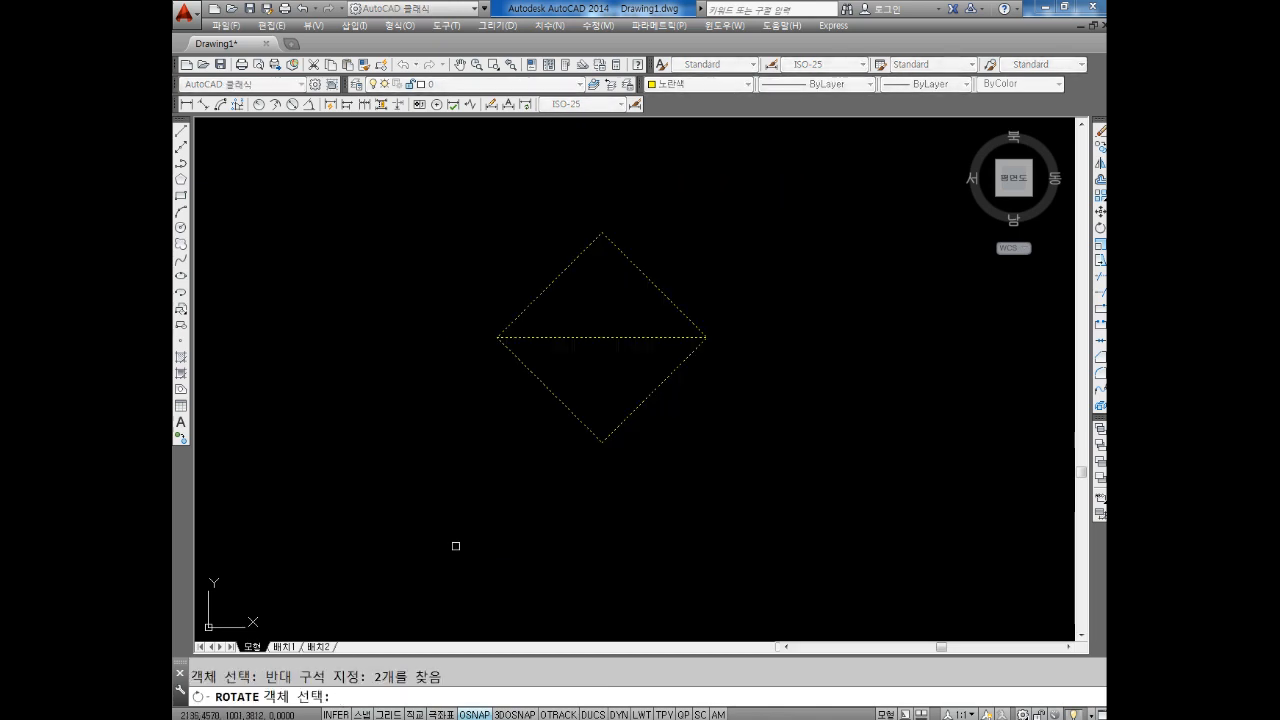
{"action": "key", "text": "Return"}
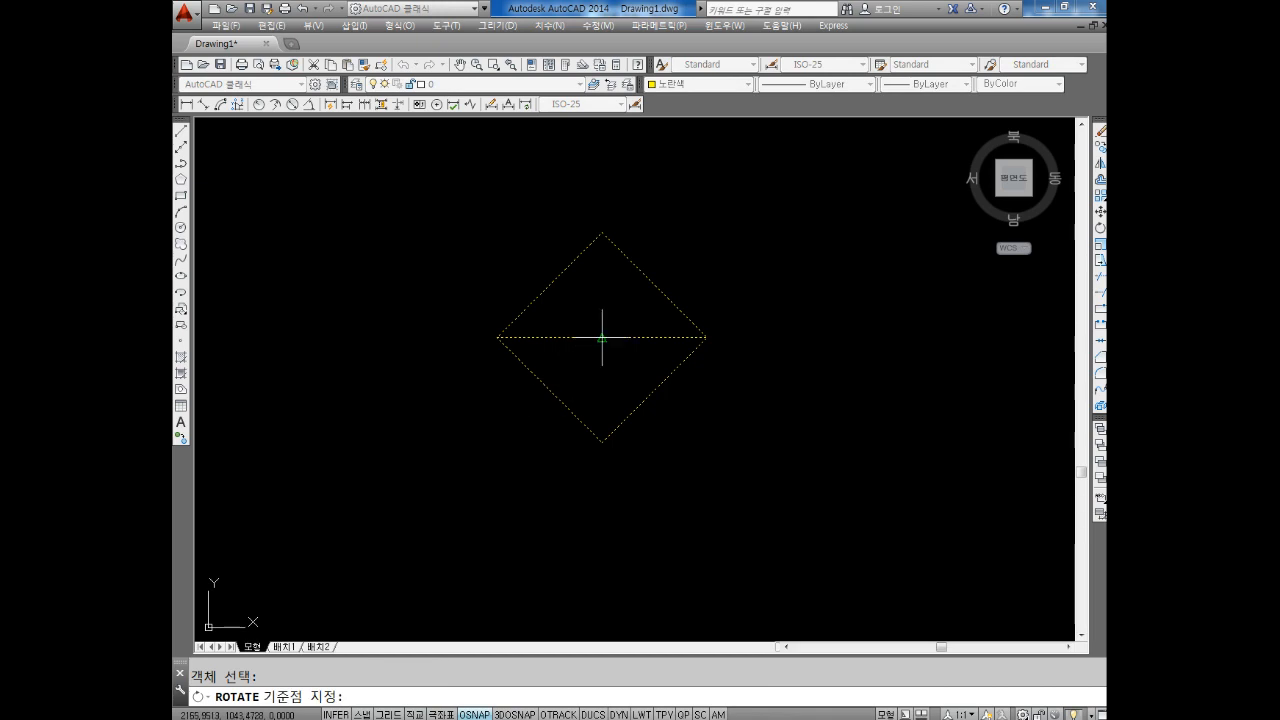
{"action": "left_click", "coordinate": [602, 337]}
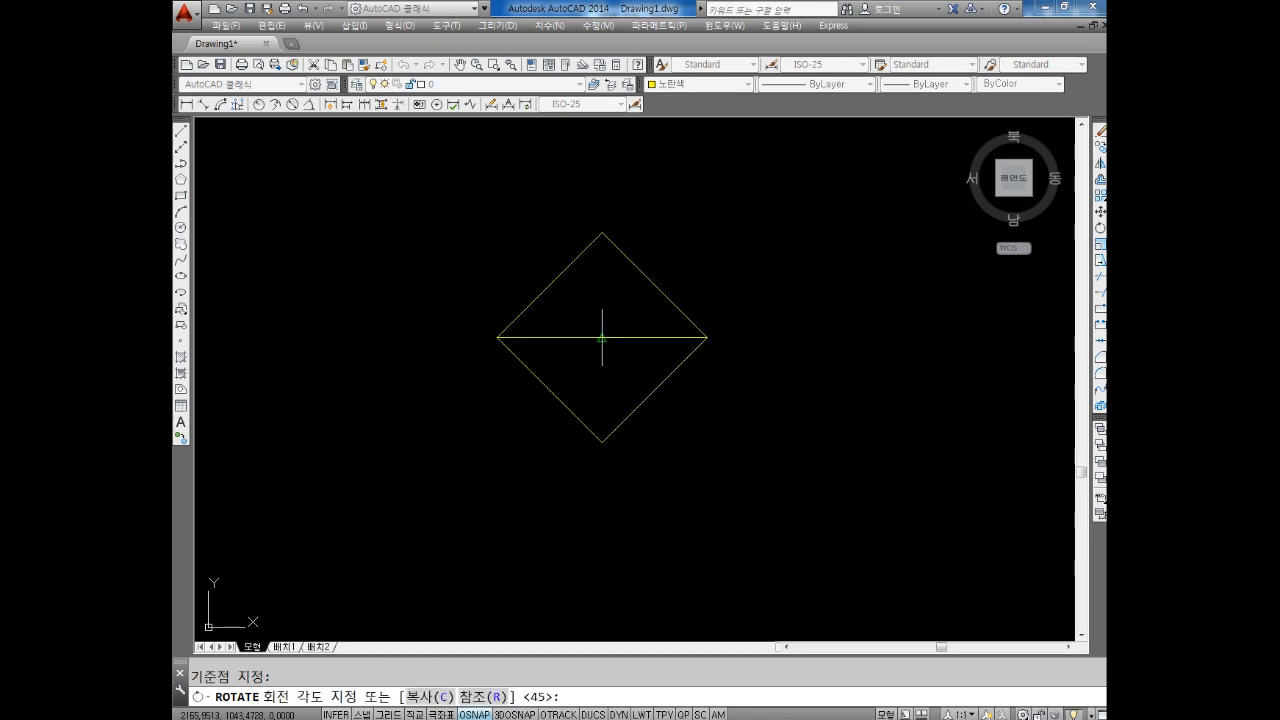
{"action": "type", "text": "c"}
{"action": "key", "text": "Return"}
{"action": "type", "text": "45"}
{"action": "key", "text": "Return"}
{"action": "key", "text": "Escape"}
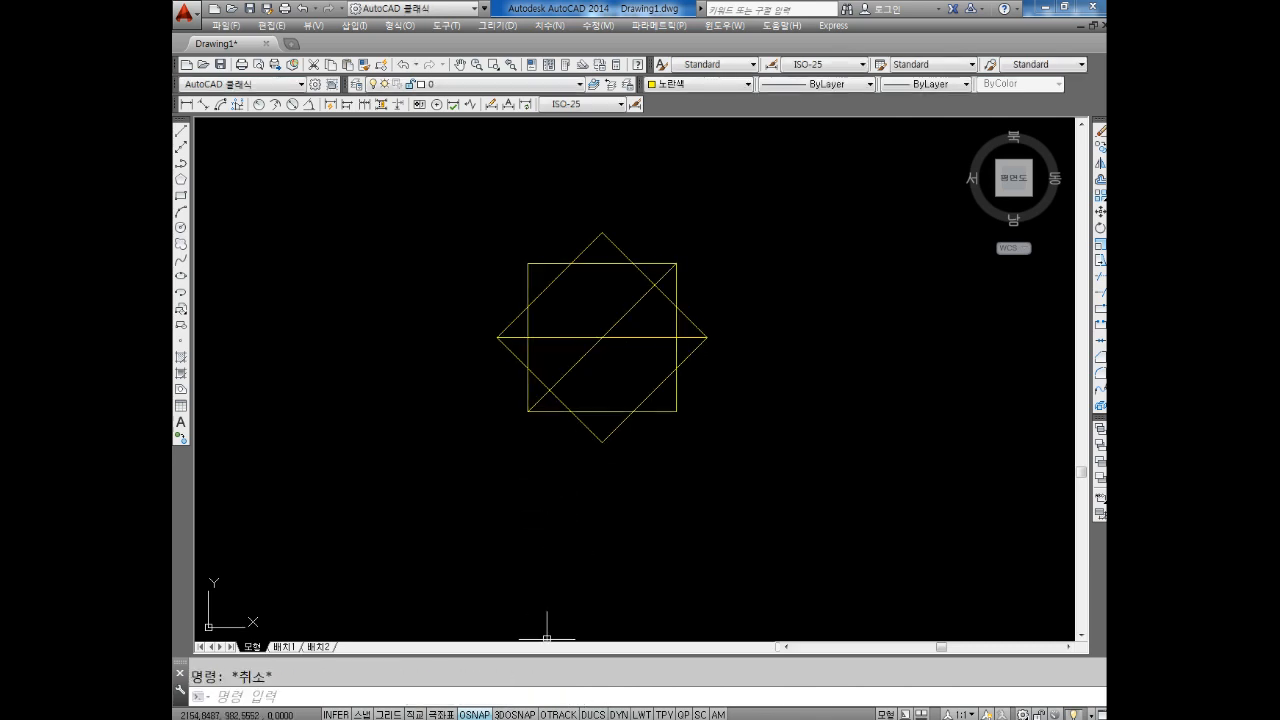
Switch to Notepad and insert the line "각도 입력 전" directly above "각도 입력 45".
{"action": "left_click", "coordinate": [496, 719]}
{"action": "left_click", "coordinate": [836, 397]}
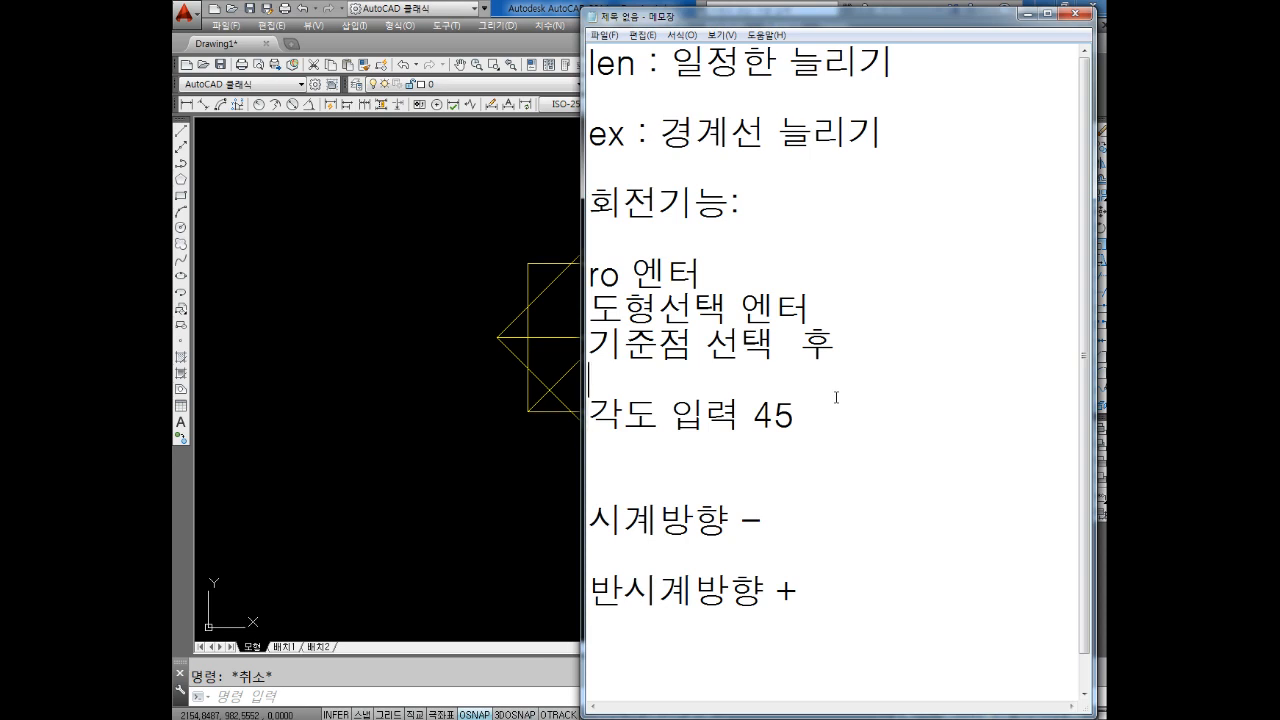
{"action": "key", "text": "Return"}
{"action": "type", "text": "각도"}
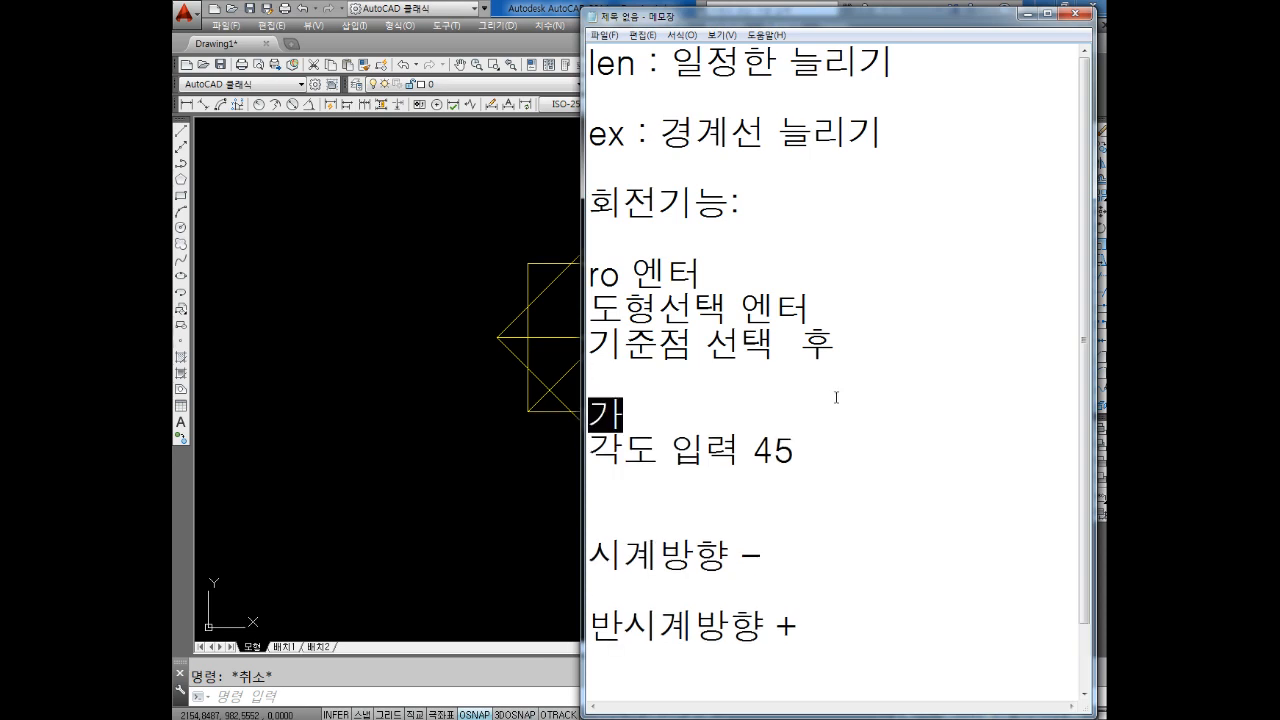
{"action": "key", "text": "BackSpace"}
{"action": "key", "text": "BackSpace"}
{"action": "key", "text": "BackSpace"}
{"action": "type", "text": "입"}
{"action": "key", "text": "BackSpace"}
{"action": "key", "text": "BackSpace"}
{"action": "key", "text": "BackSpace"}
{"action": "type", "text": "갇"}
{"action": "key", "text": "BackSpace"}
{"action": "type", "text": "각도 입력전"}
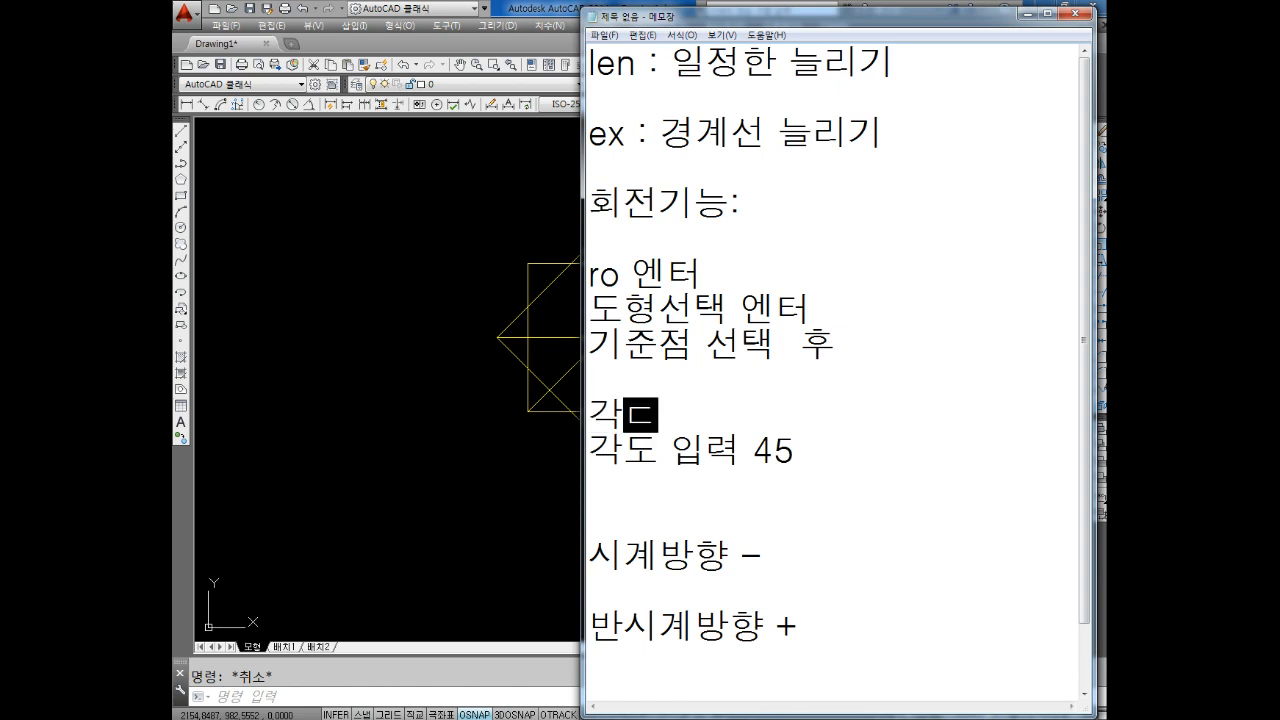
{"action": "key", "text": "BackSpace"}
{"action": "key", "text": "BackSpace"}
{"action": "key", "text": "BackSpace"}
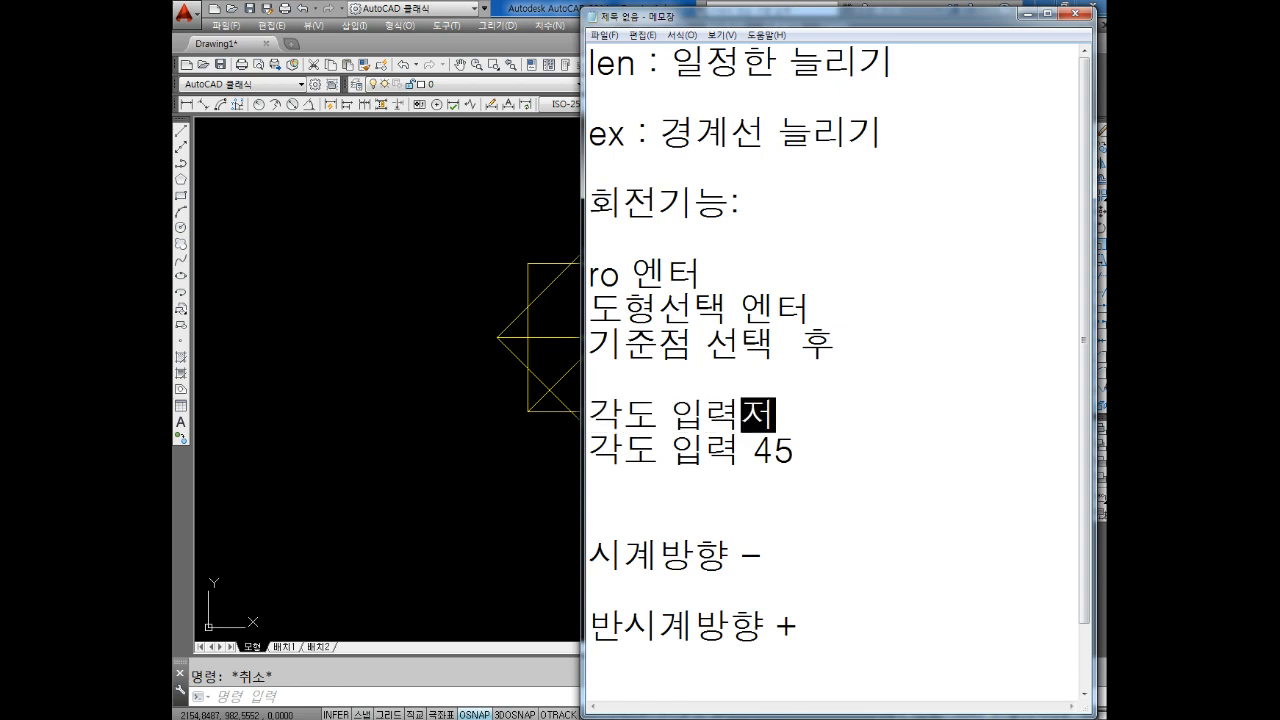
{"action": "type", "text": "전"}
Insert the line "c 엔터(복사기능 추가)" between "각도 입력 전" and "각도 입력 45", separated by blank lines.
{"action": "key", "text": "Return"}
{"action": "type", "text": "c ㅇㅣ"}
{"action": "key", "text": "BackSpace"}
{"action": "key", "text": "BackSpace"}
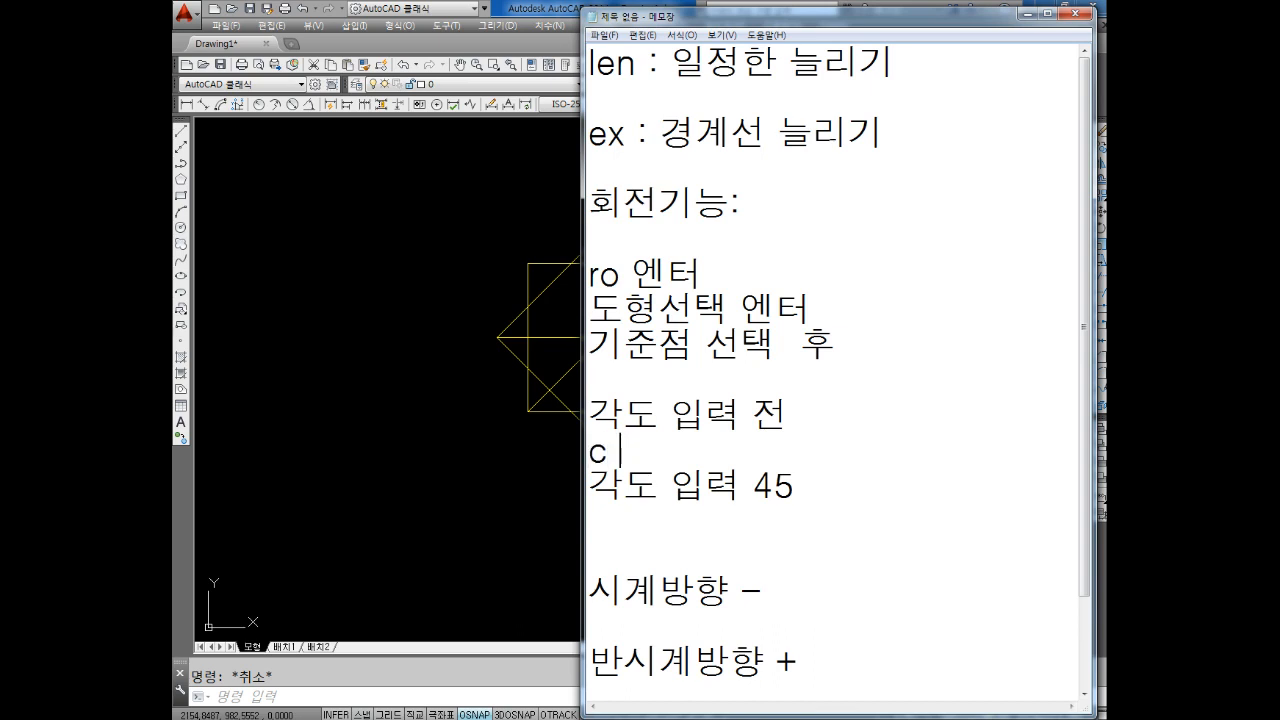
{"action": "type", "text": "dps"}
{"action": "key", "text": "BackSpace"}
{"action": "key", "text": "BackSpace"}
{"action": "key", "text": "BackSpace"}
{"action": "type", "text": "엔터"}
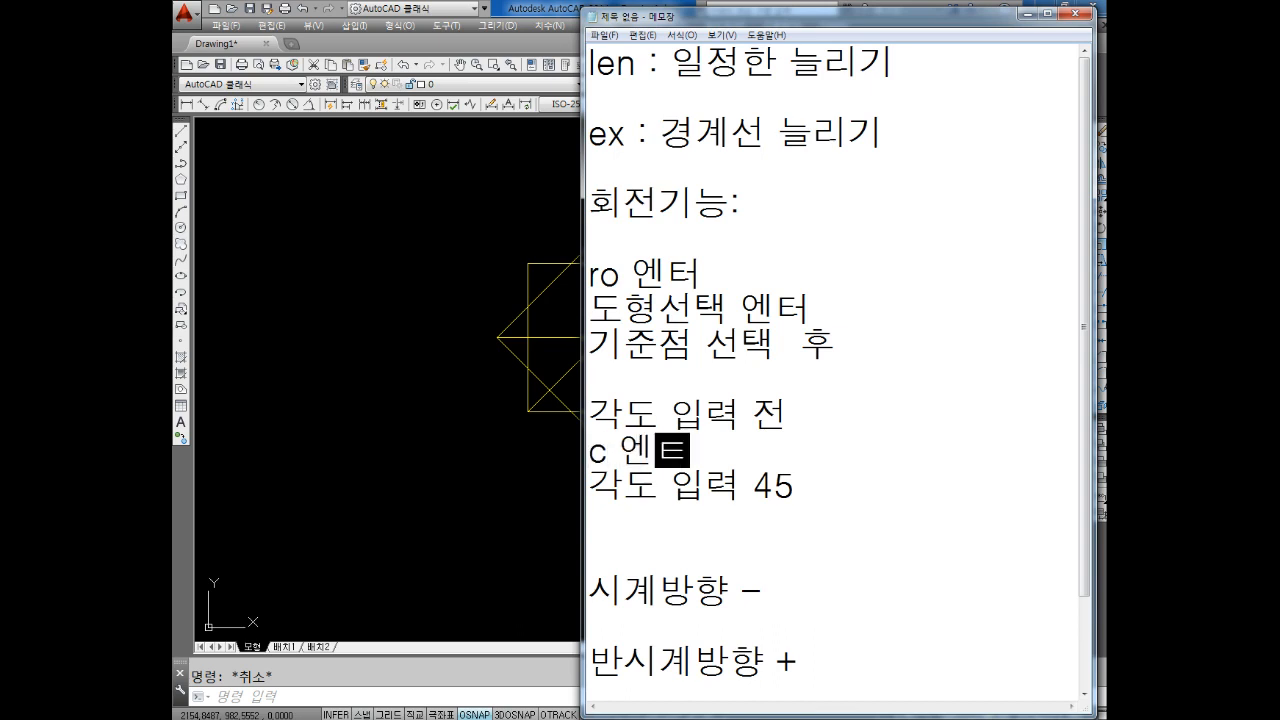
{"action": "type", "text": "(복"}
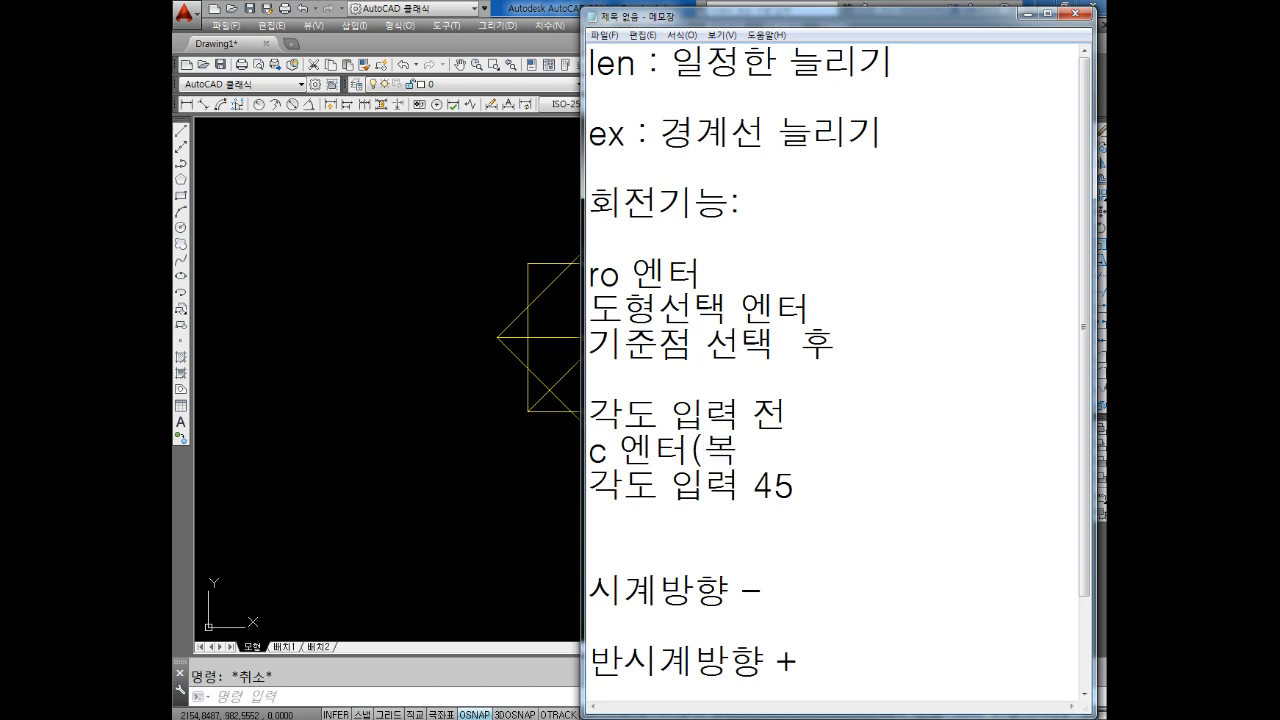
{"action": "type", "text": "사기능추가)"}
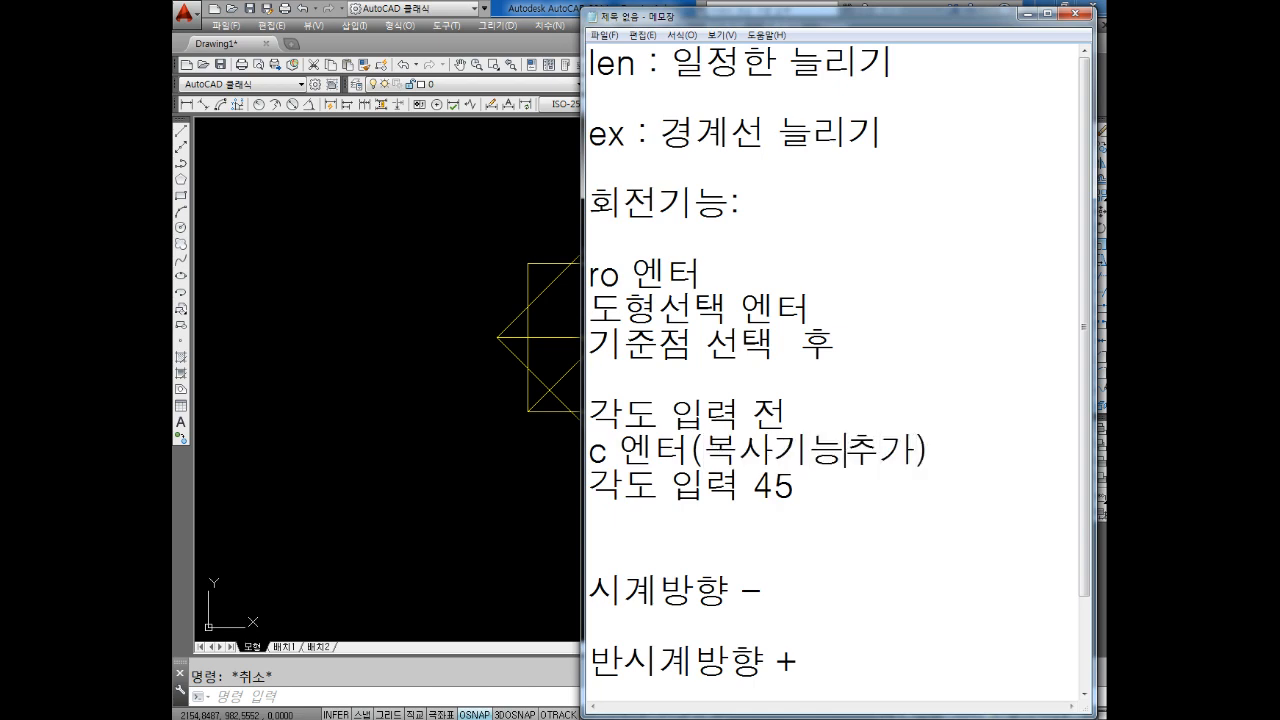
{"action": "key", "text": "Return"}
{"action": "key", "text": "Return"}
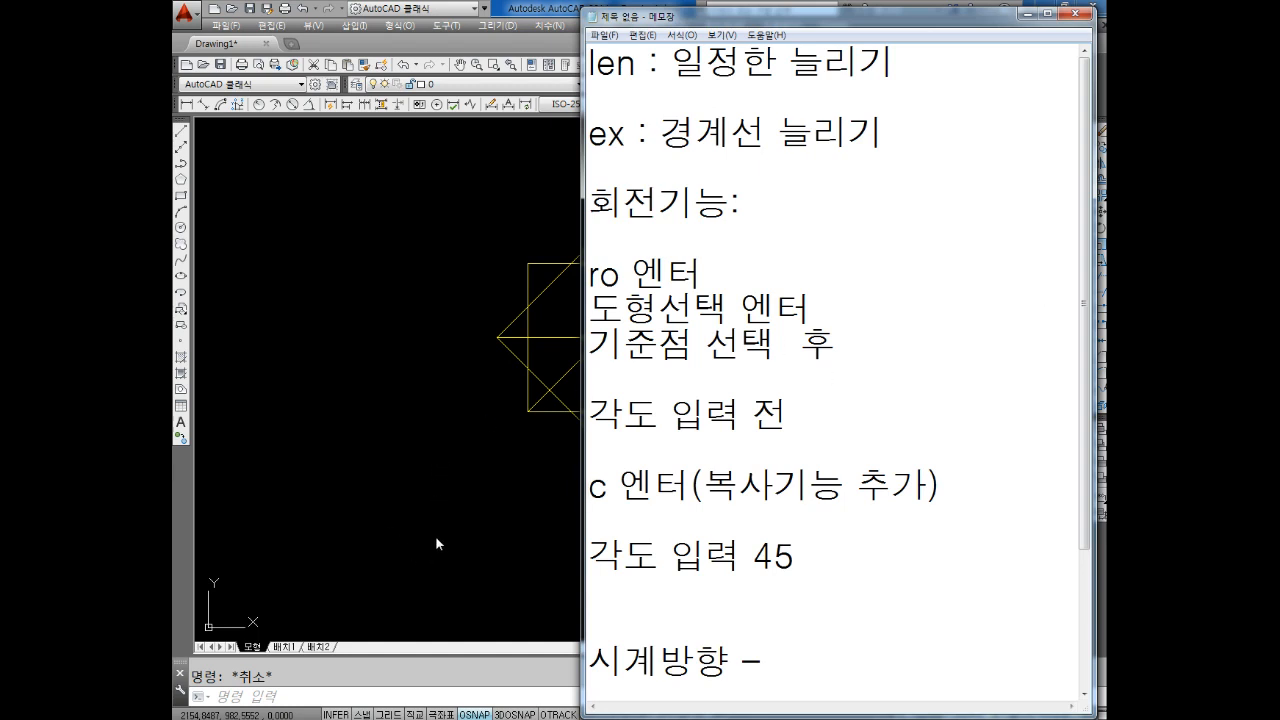
Switch to AutoCAD and erase the upright square and its slanted diagonal, keeping the diamond.
{"action": "left_click", "coordinate": [434, 475]}
{"action": "middle_click_drag", "start_coordinate": [503, 407], "coordinate": [478, 451]}
{"action": "left_click", "coordinate": [685, 265]}
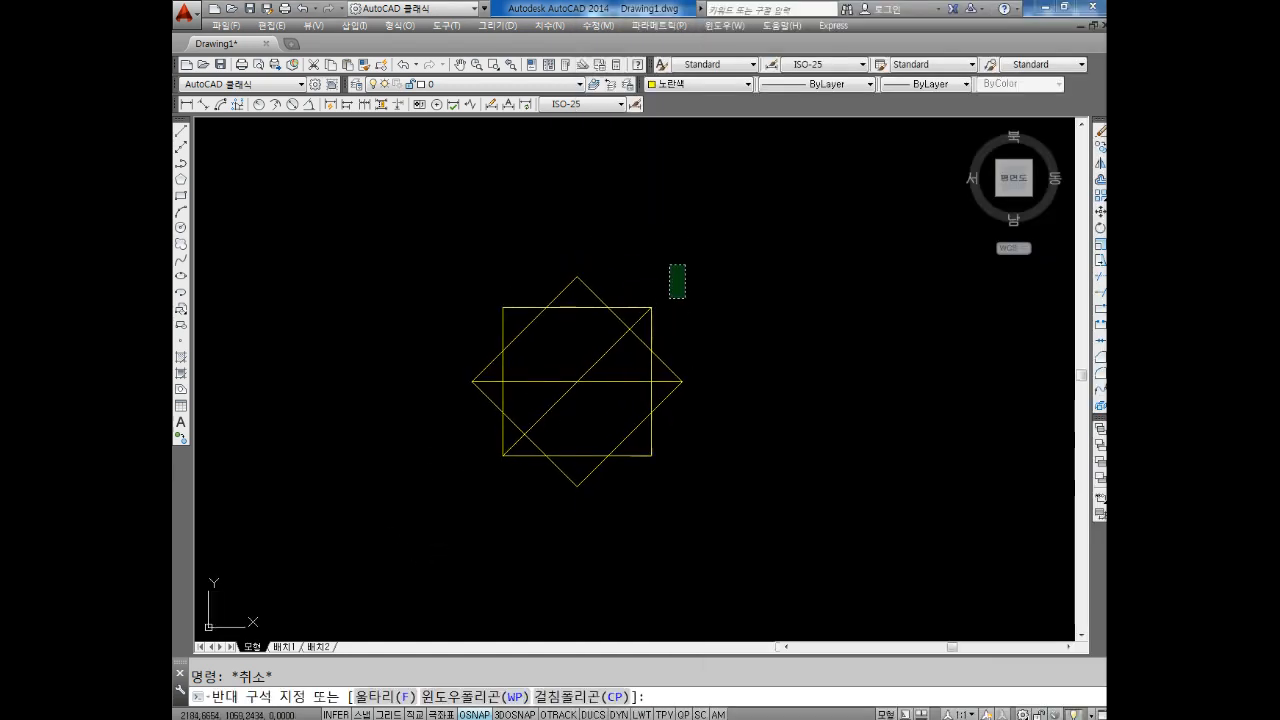
{"action": "left_click", "coordinate": [641, 323]}
{"action": "key", "text": "Delete"}
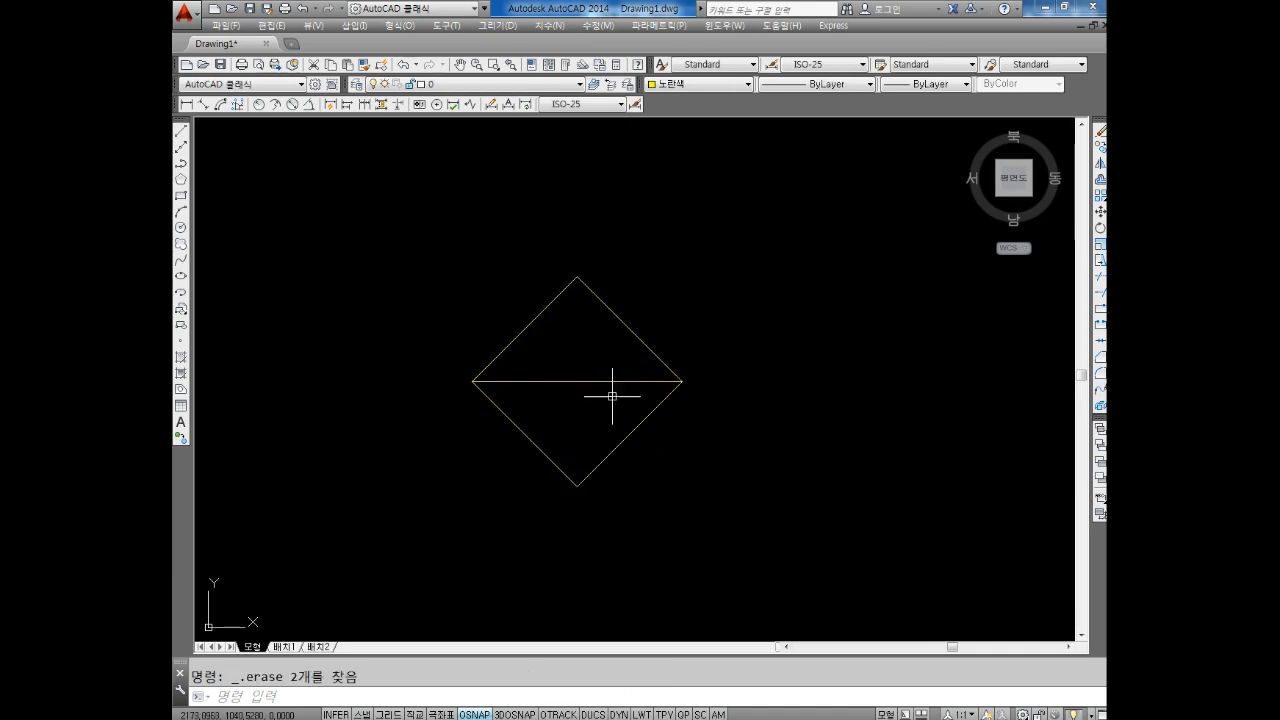
Explode the diamond into separate lines.
{"action": "type", "text": "x"}
{"action": "key", "text": "Return"}
{"action": "left_click", "coordinate": [651, 290]}
{"action": "left_click", "coordinate": [607, 328]}
{"action": "key", "text": "Return"}
{"action": "key", "text": "Escape"}
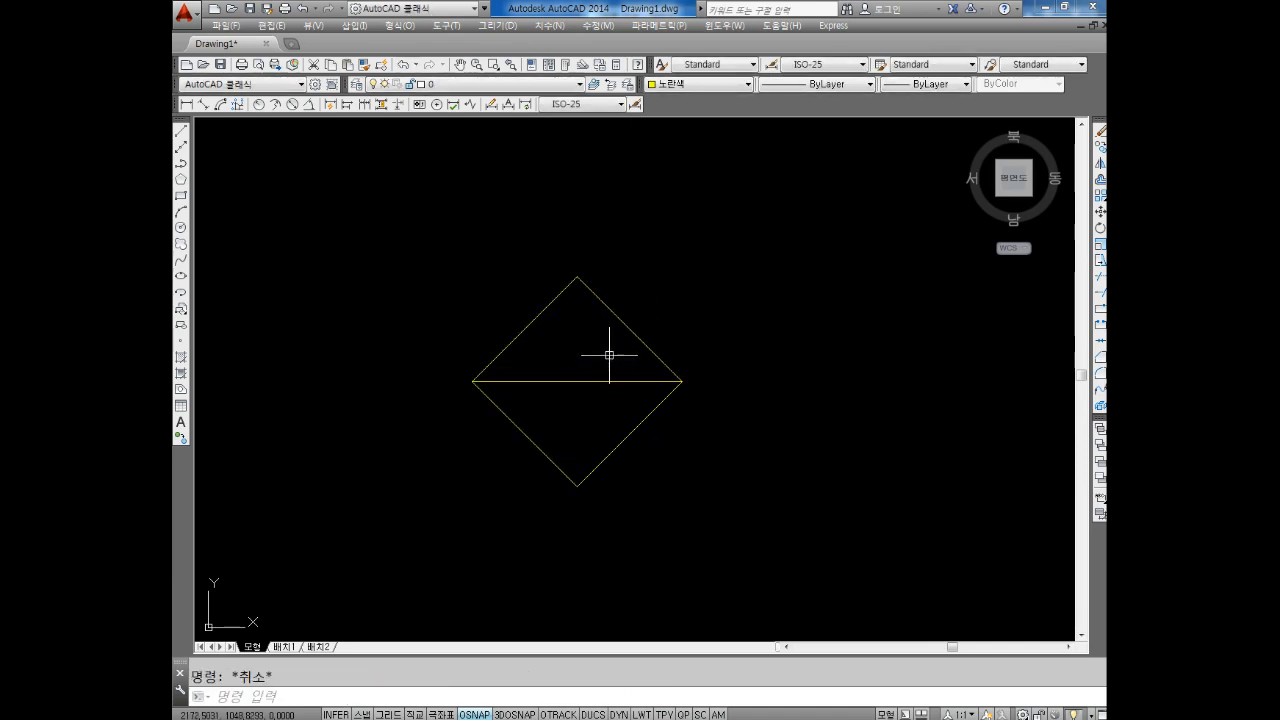
{"action": "left_click", "coordinate": [608, 357]}
{"action": "key", "text": "Escape"}
{"action": "left_click", "coordinate": [572, 412]}
{"action": "key", "text": "Escape"}
{"action": "key", "text": "Escape"}
{"action": "left_click", "coordinate": [604, 348]}
{"action": "left_click", "coordinate": [562, 404]}
{"action": "type", "text": "x"}
{"action": "key", "text": "Return"}
{"action": "key", "text": "Escape"}
{"action": "key", "text": "Escape"}
Erase the horizontal diagonal inside the diamond.
{"action": "left_click", "coordinate": [583, 345]}
{"action": "left_click", "coordinate": [559, 428]}
{"action": "key", "text": "Delete"}
Draw a horizontal and a vertical line connecting the diamond's opposite corners.
{"action": "scroll", "coordinate": [571, 400], "scroll_direction": "down", "scroll_amount": 3}
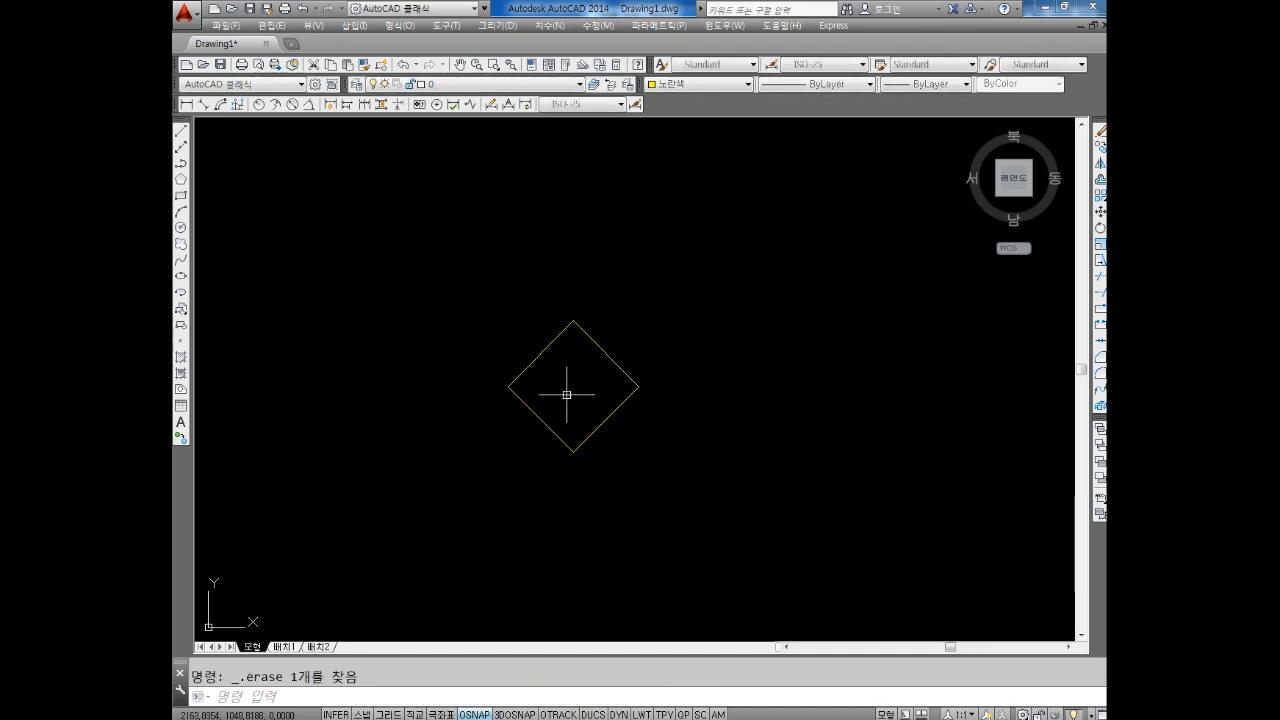
{"action": "type", "text": "l"}
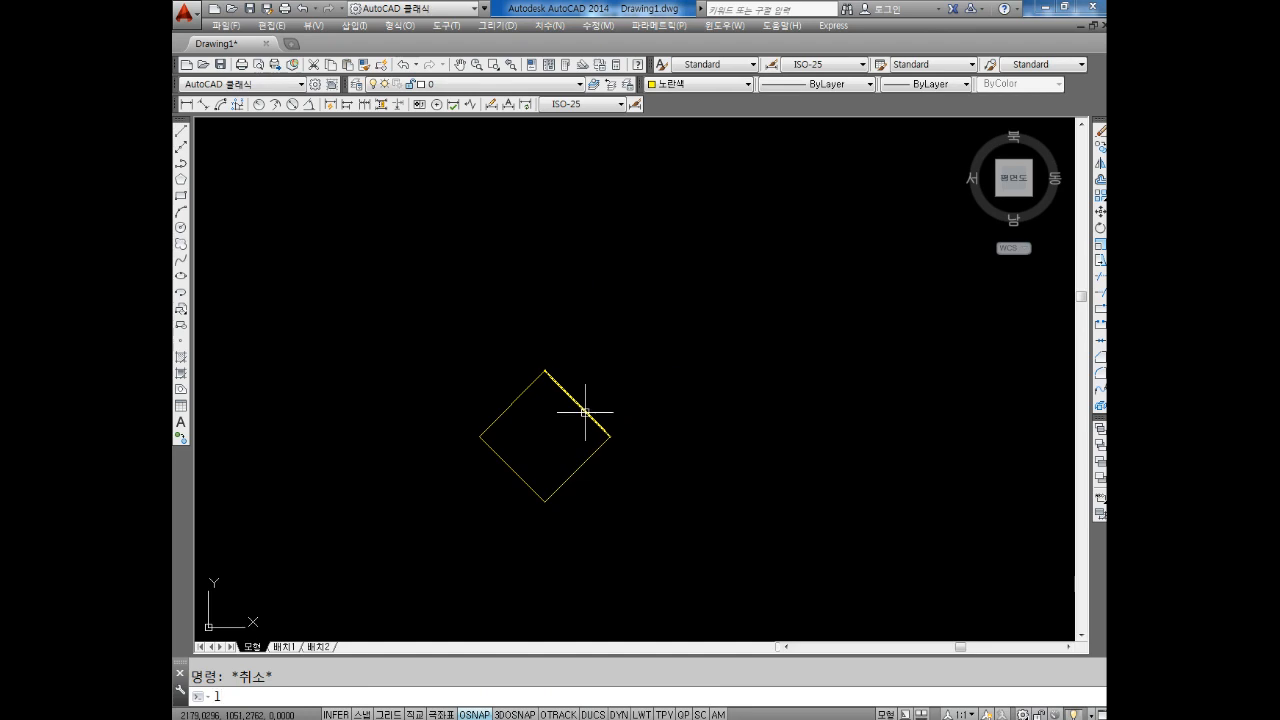
{"action": "key", "text": "Return"}
{"action": "left_click", "coordinate": [480, 436]}
{"action": "left_click", "coordinate": [610, 436]}
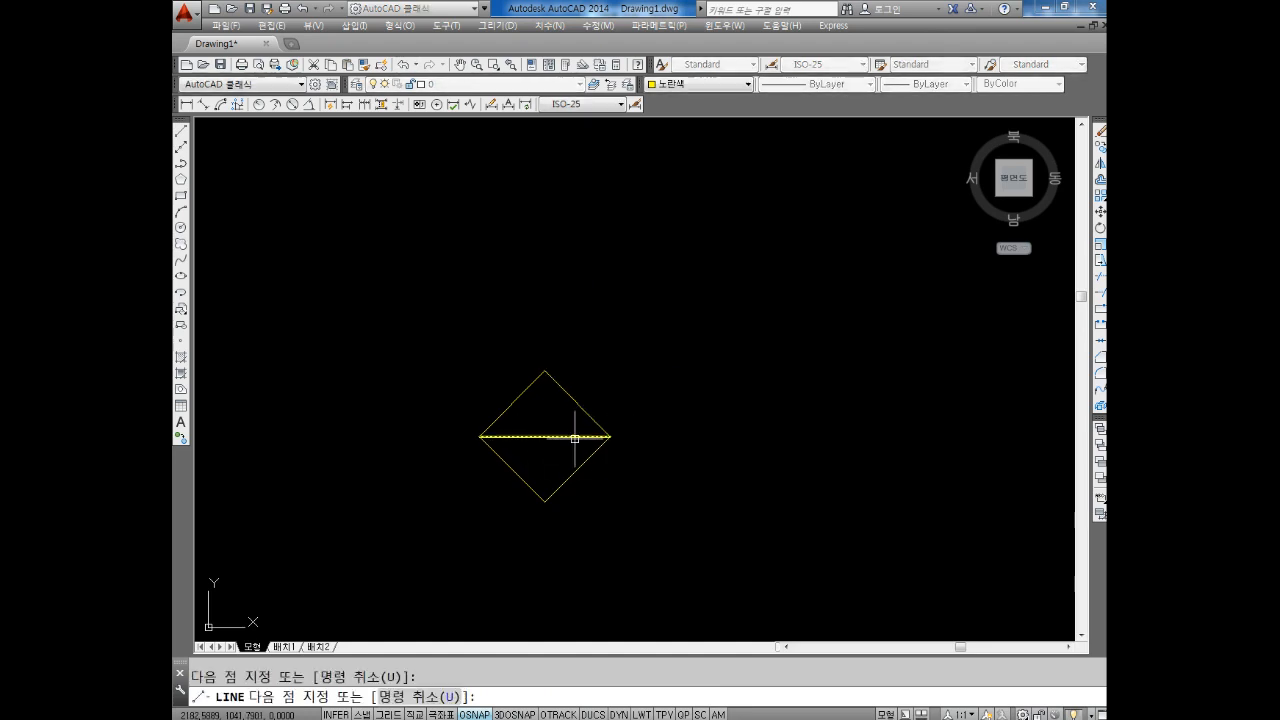
{"action": "key", "text": "Escape"}
{"action": "key", "text": "Return"}
{"action": "left_click", "coordinate": [545, 501]}
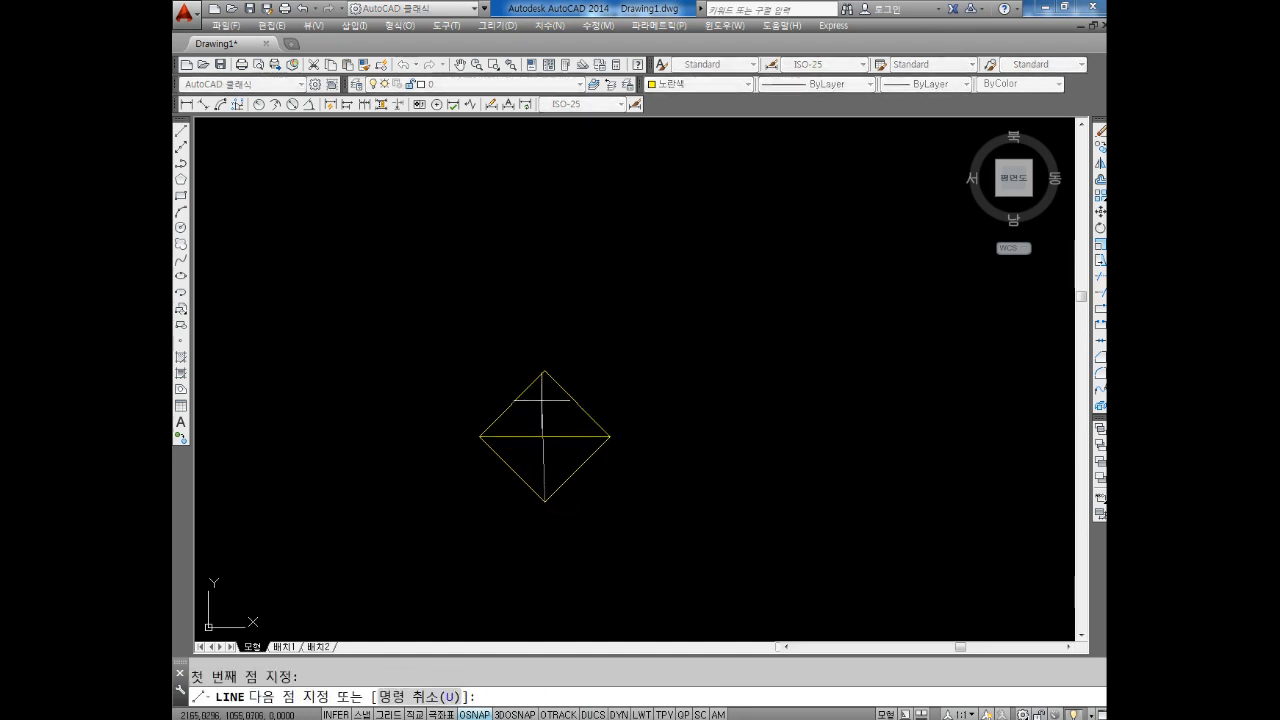
{"action": "left_click", "coordinate": [545, 371]}
{"action": "key", "text": "Escape"}
{"action": "key", "text": "Escape"}
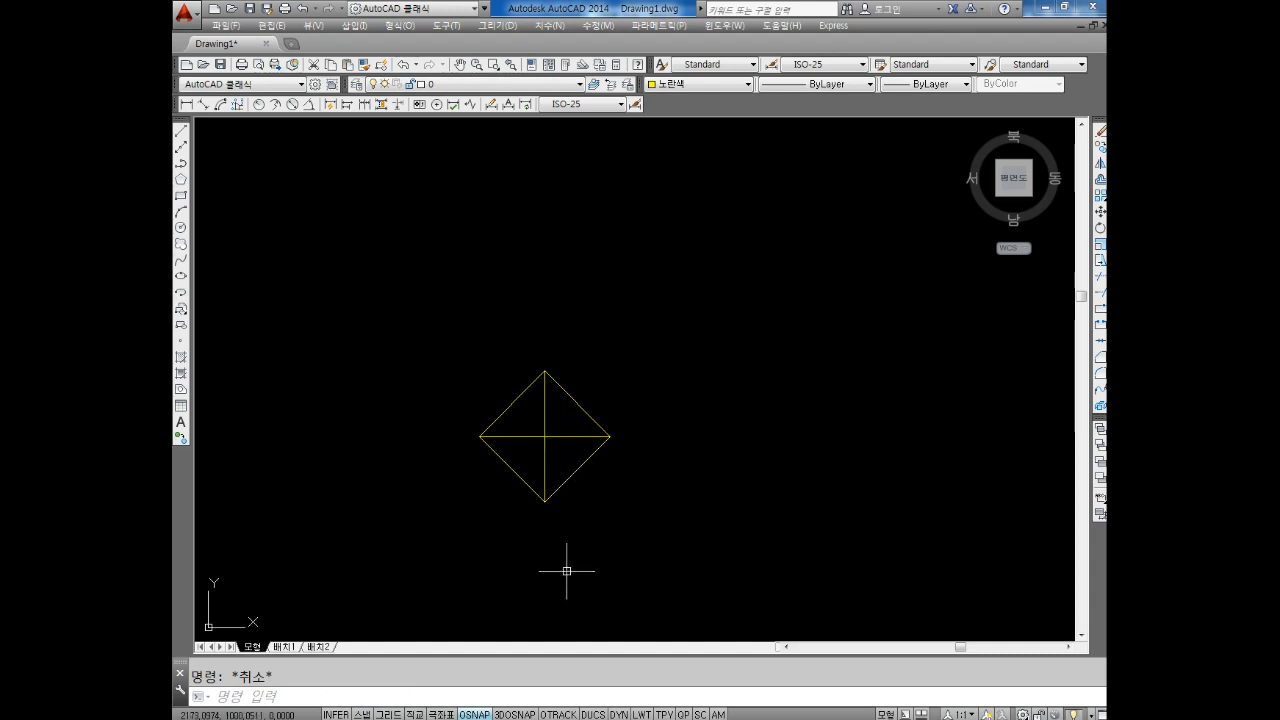
Switch to Notepad and highlight the command names "len" and "ex" in the notes.
{"action": "left_click", "coordinate": [466, 719]}
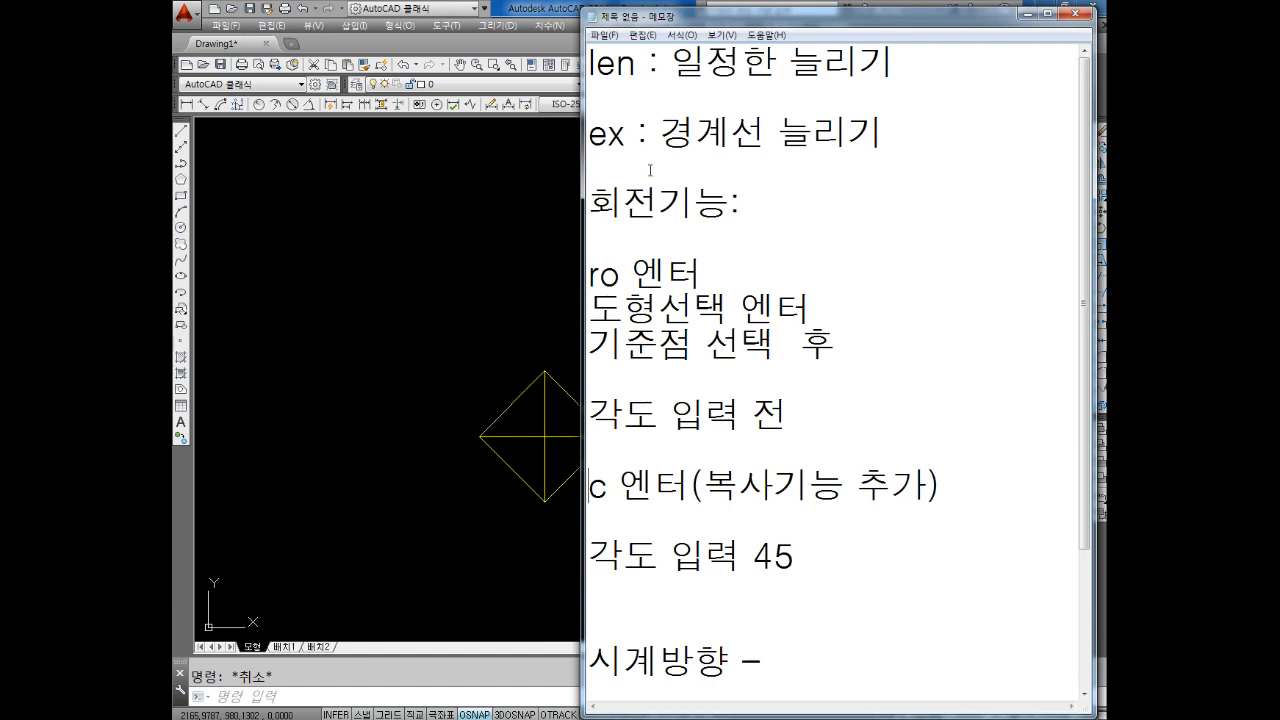
{"action": "left_click_drag", "start_coordinate": [589, 63], "coordinate": [637, 63]}
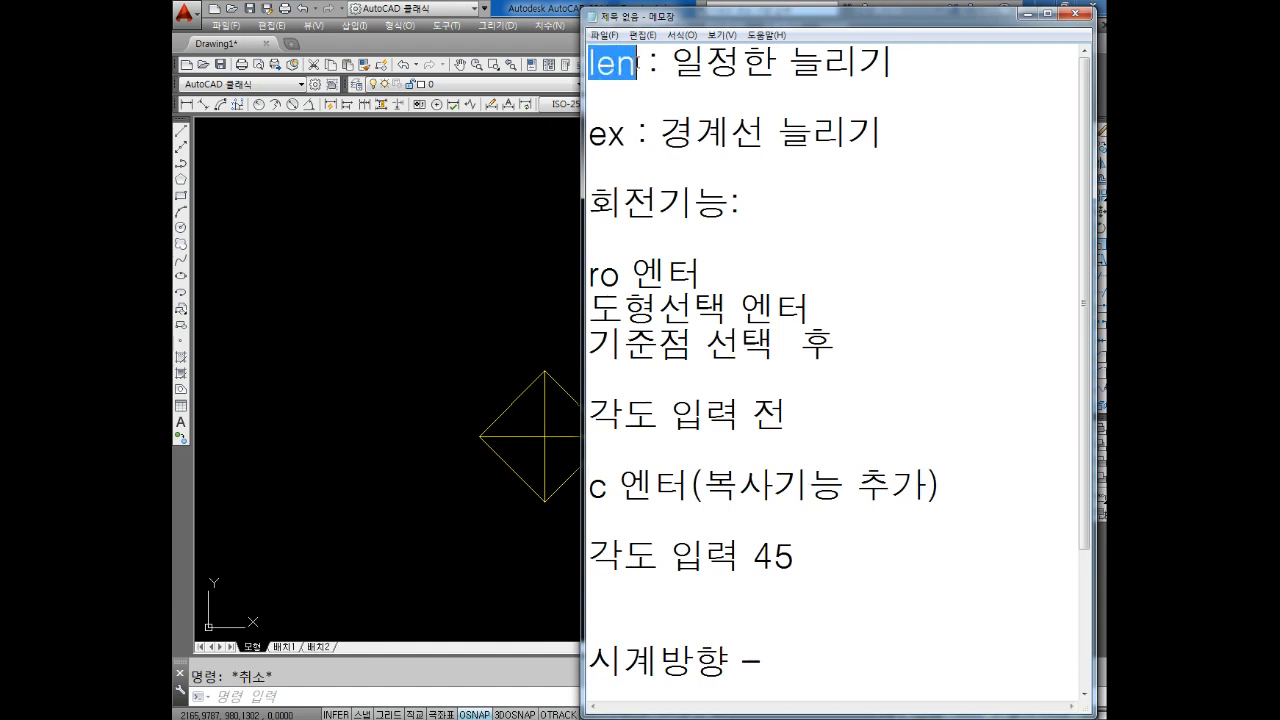
{"action": "left_click_drag", "start_coordinate": [590, 134], "coordinate": [625, 134]}
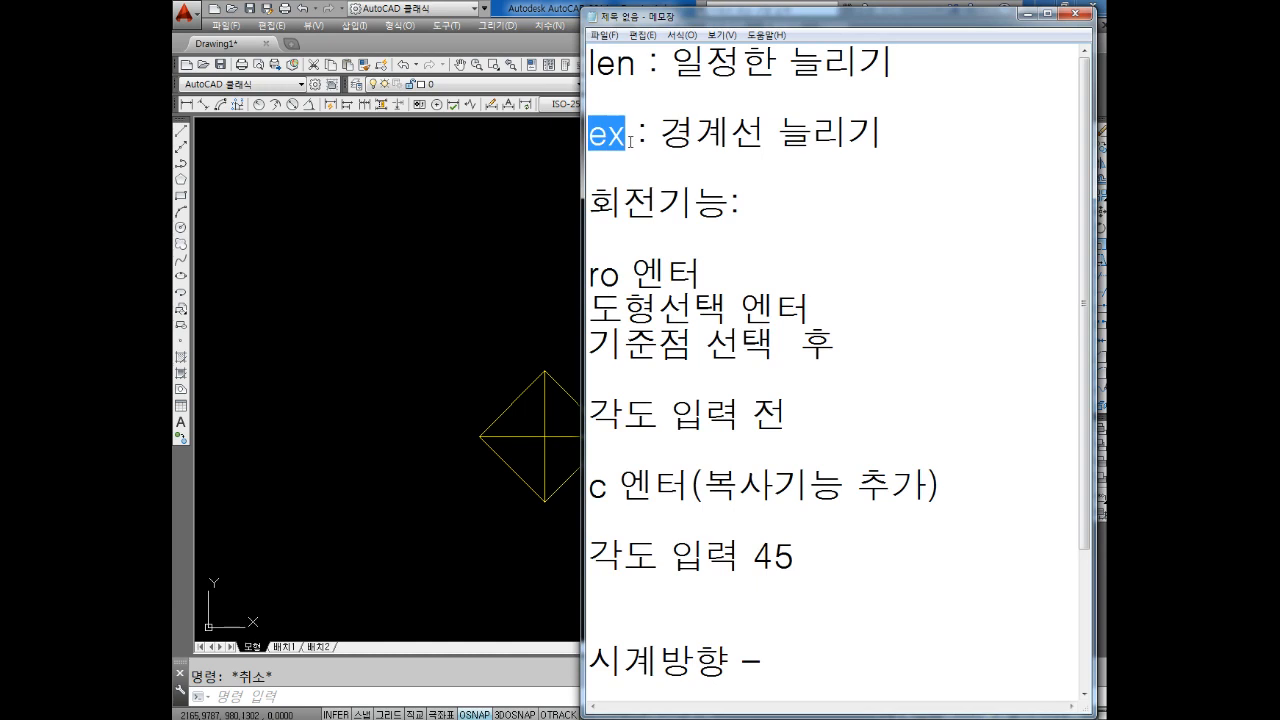
Add the line "도면상에서 봤던" below "반시계방향 +" at the end of the notes.
{"action": "left_click", "coordinate": [749, 380]}
{"action": "scroll", "coordinate": [752, 380], "scroll_direction": "down", "scroll_amount": 2}
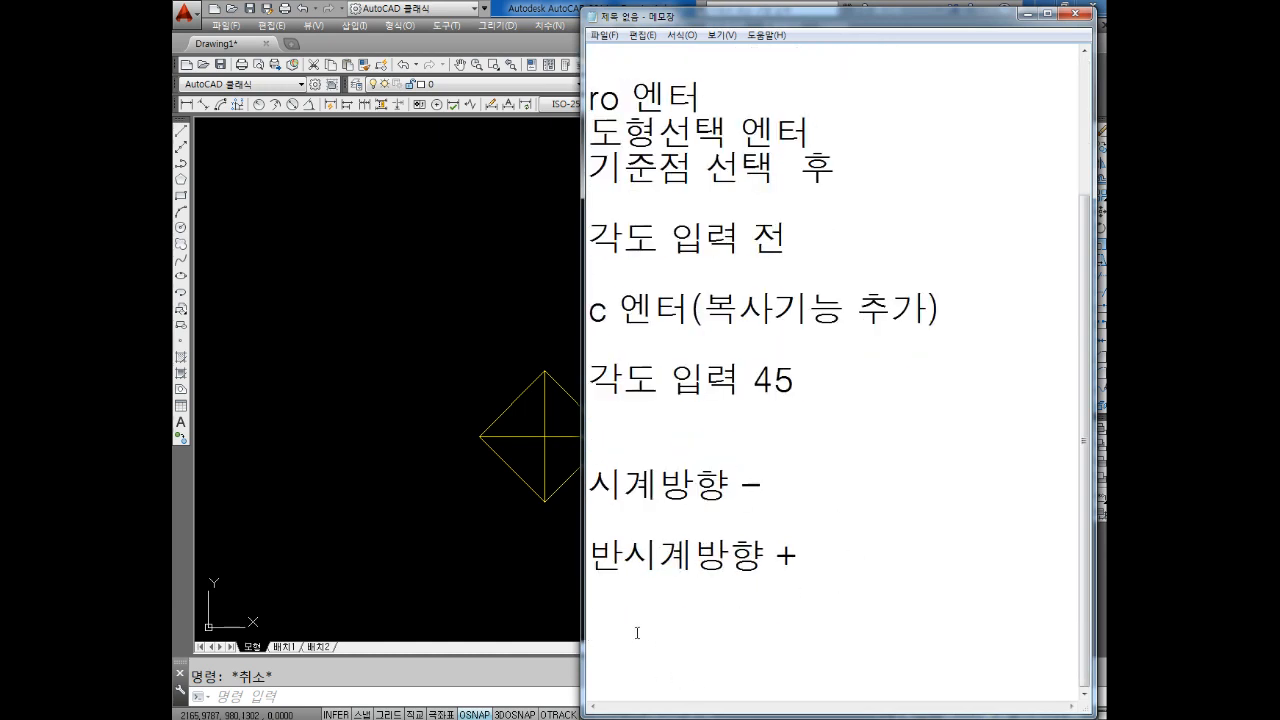
{"action": "type", "text": "중"}
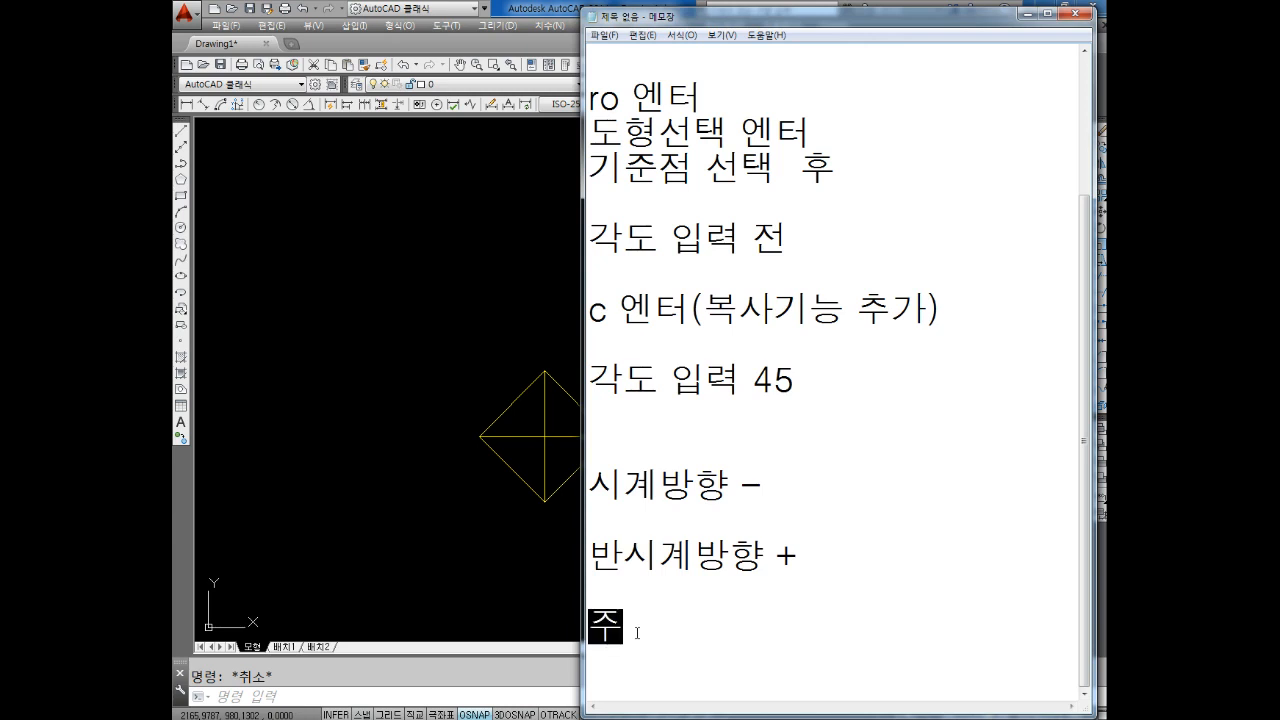
{"action": "key", "text": "BackSpace"}
{"action": "key", "text": "BackSpace"}
{"action": "key", "text": "BackSpace"}
{"action": "type", "text": "도면상"}
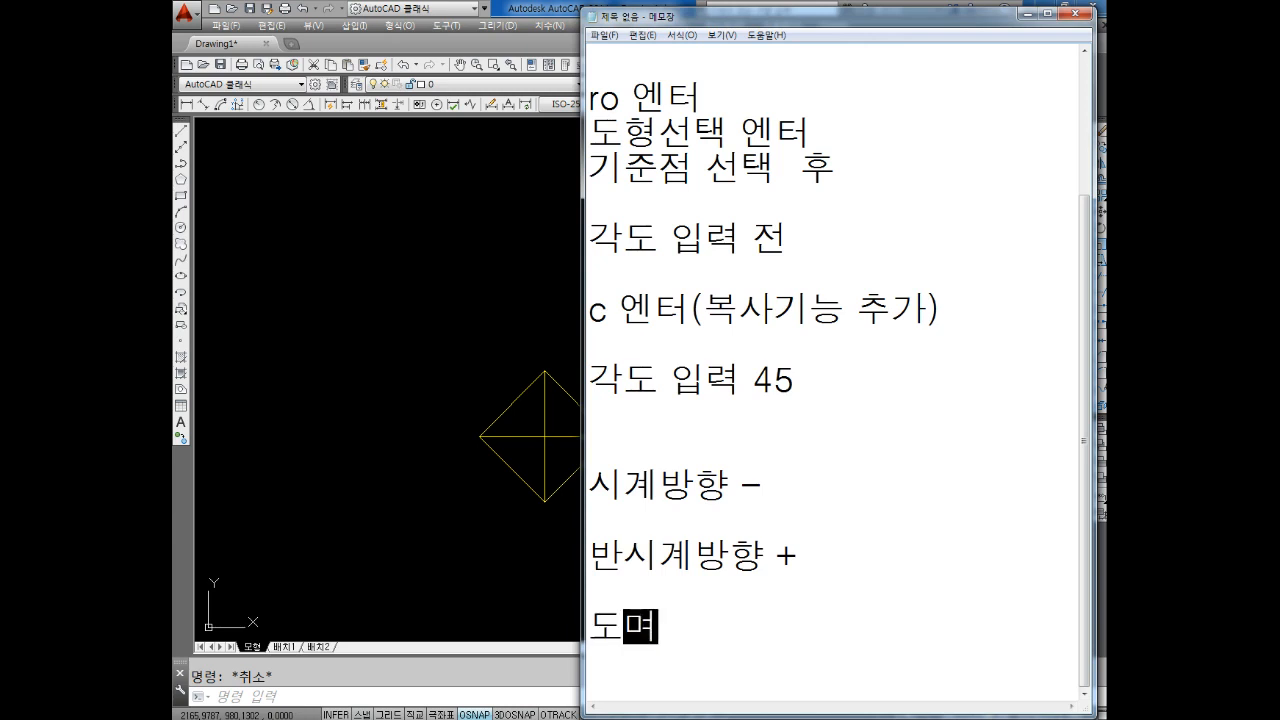
{"action": "type", "text": "에서 봤던"}
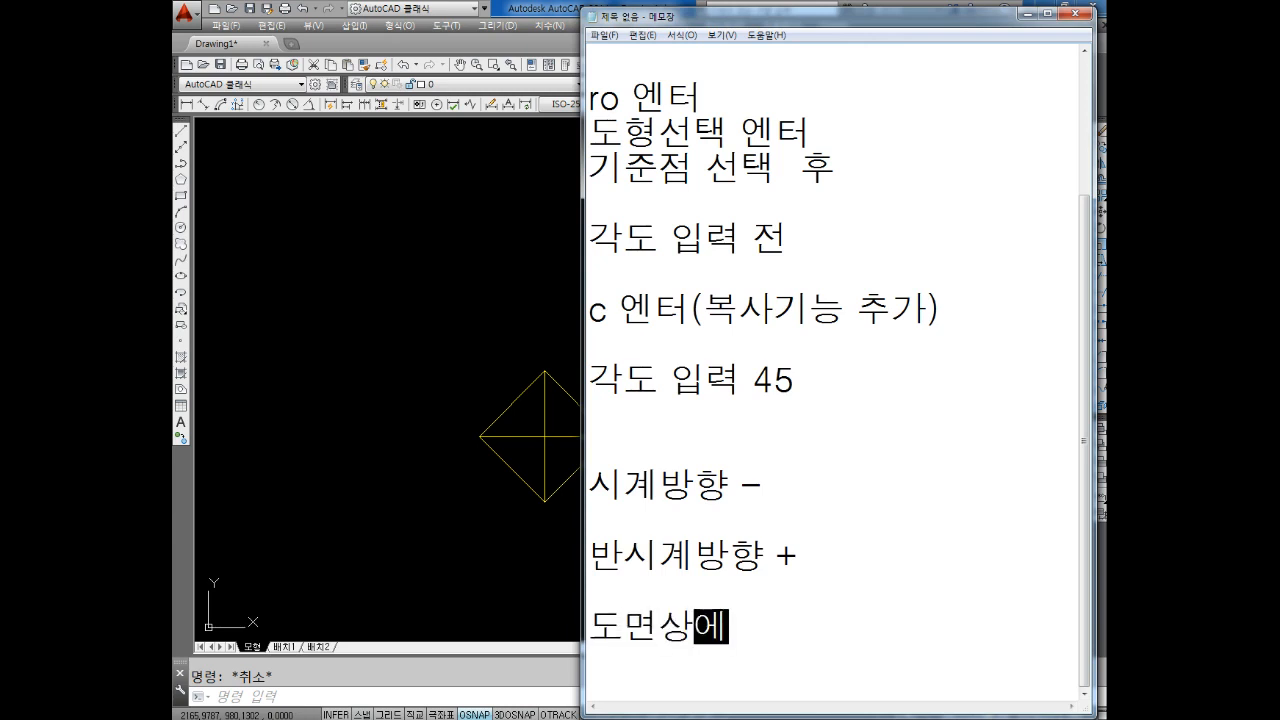
{"action": "key", "text": "Return"}
{"action": "key", "text": "Return"}
{"action": "key", "text": "Return"}
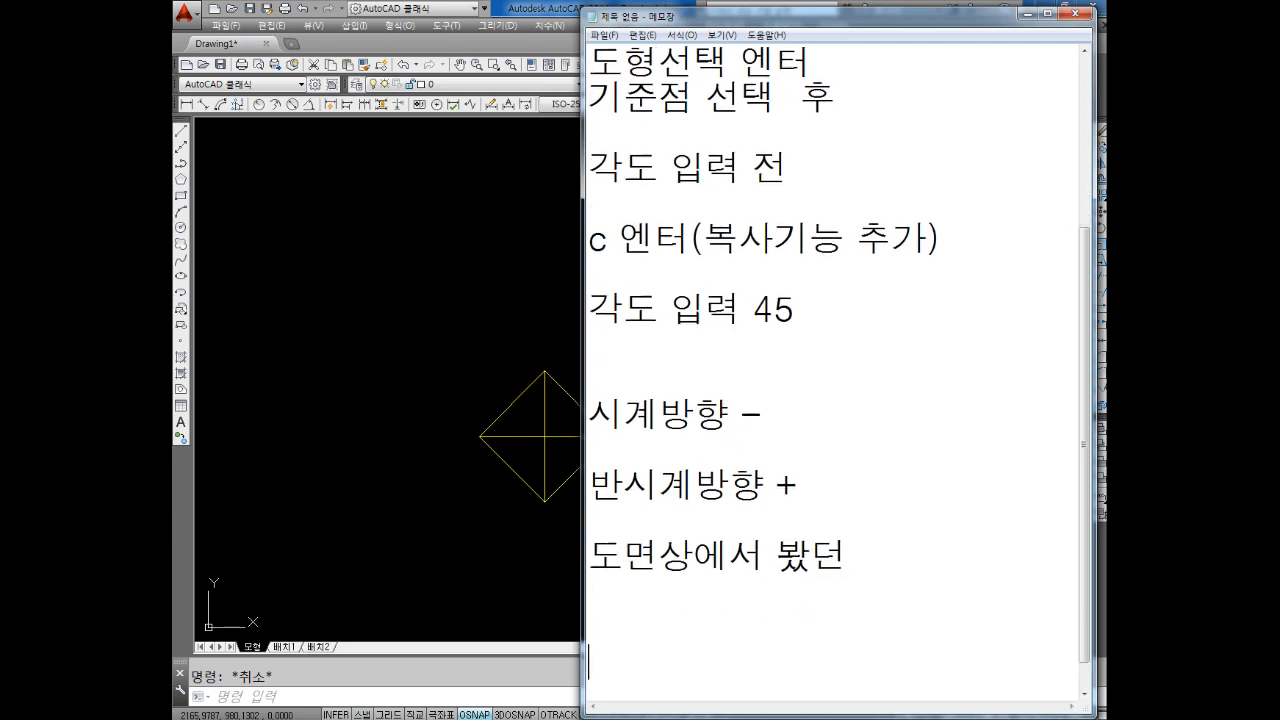
Add the line "중심선(1점쇄선)" below "도면상에서 봤던" with a blank line between them.
{"action": "type", "text": "중시멋ㄱ"}
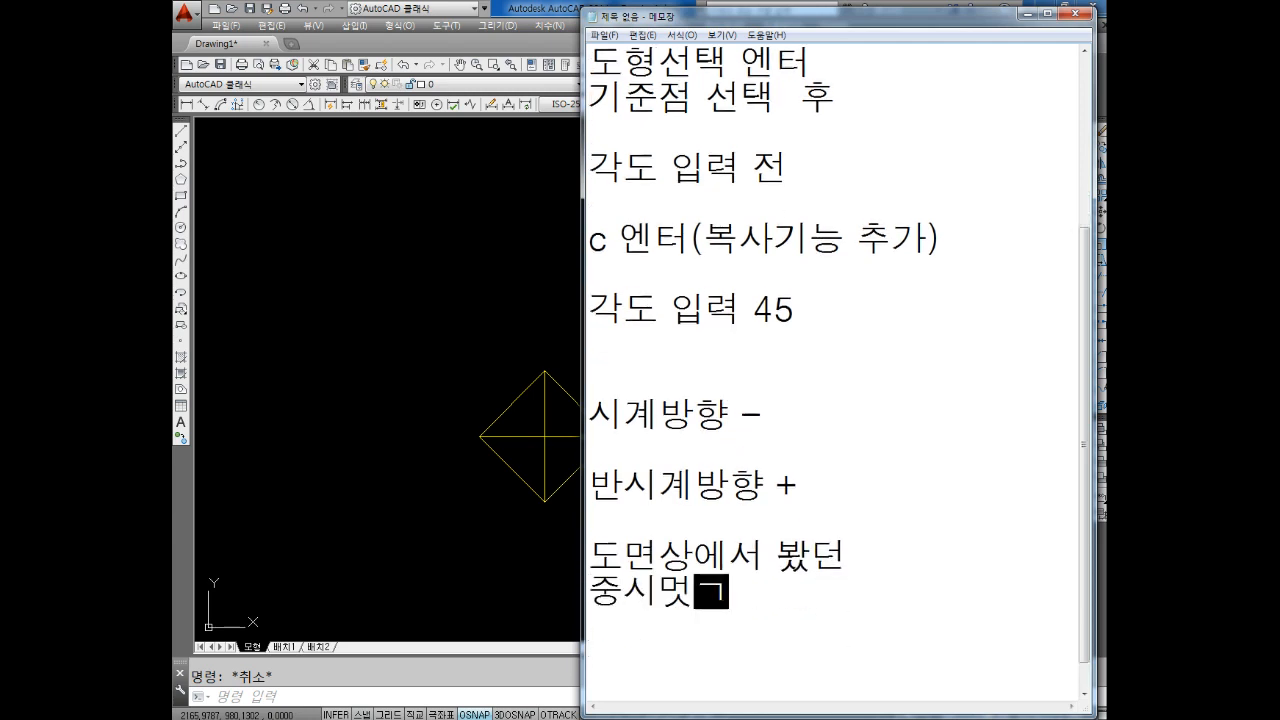
{"action": "key", "text": "BackSpace"}
{"action": "key", "text": "BackSpace"}
{"action": "type", "text": "심점"}
{"action": "key", "text": "BackSpace"}
{"action": "key", "text": "BackSpace"}
{"action": "key", "text": "BackSpace"}
{"action": "type", "text": "ㅅ선("}
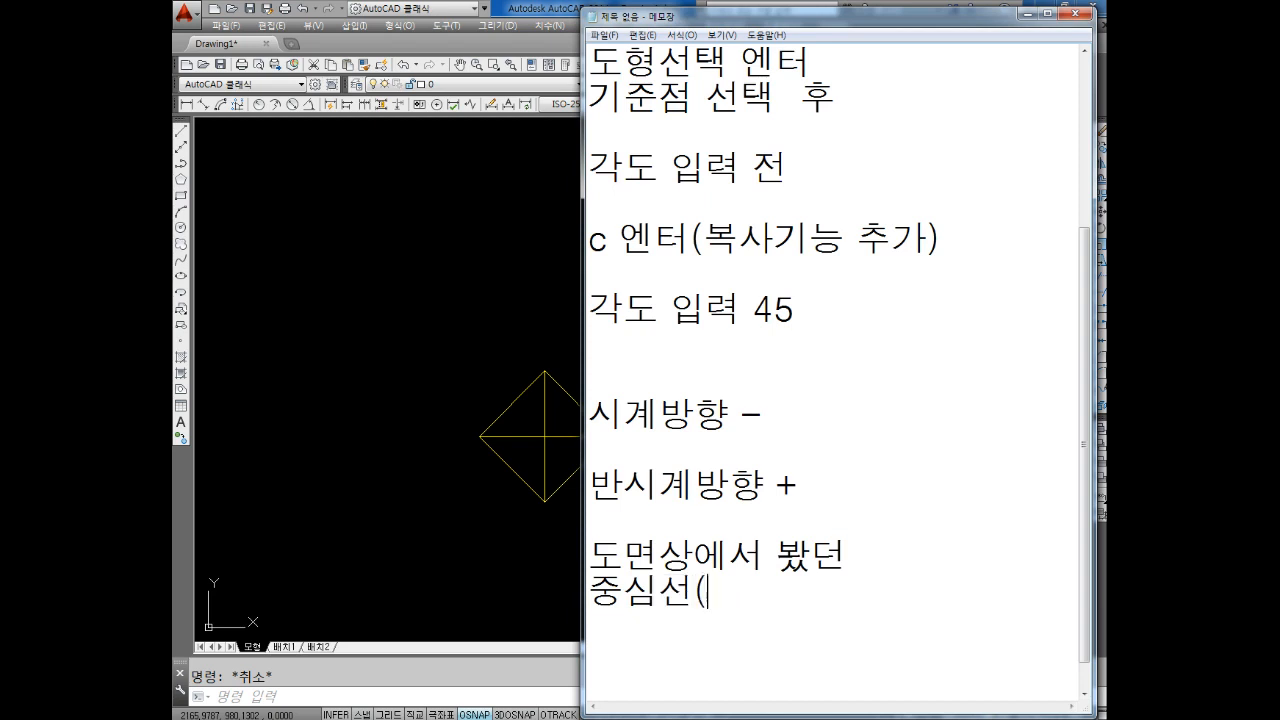
{"action": "type", "text": "1점쇄선"}
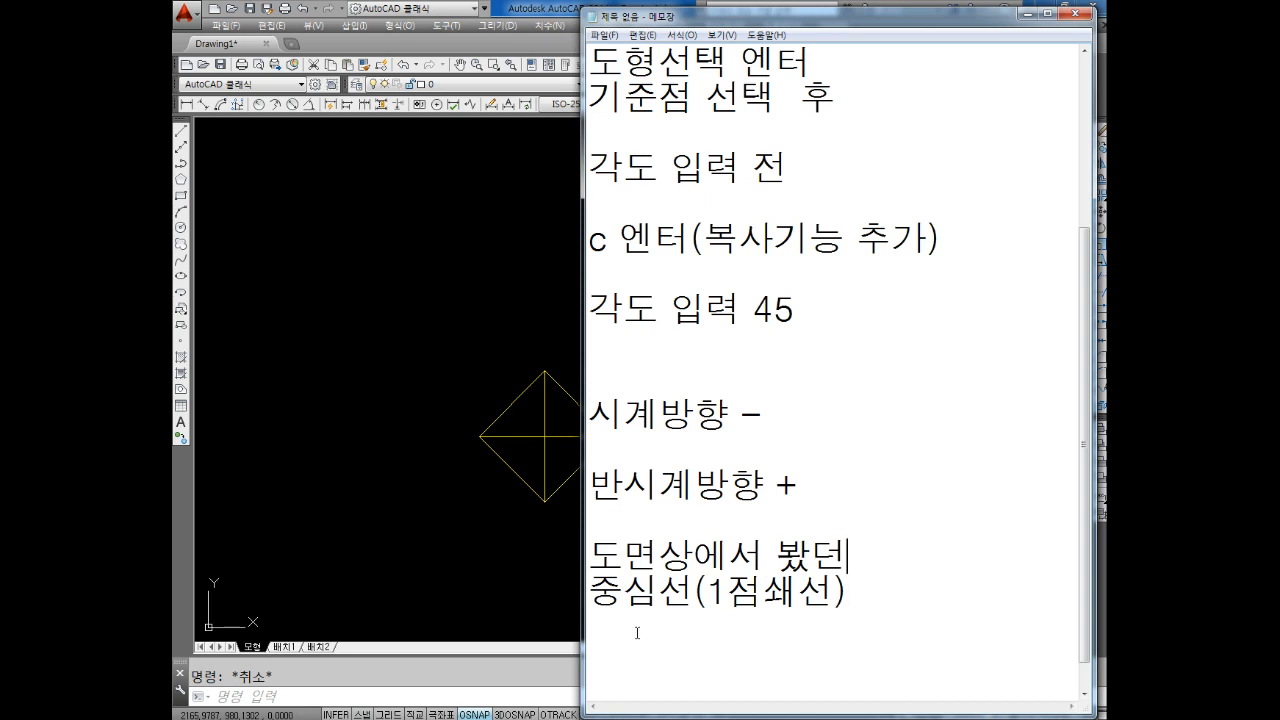
{"action": "key", "text": "Return"}
{"action": "key", "text": "Down"}
{"action": "key", "text": "Down"}
{"action": "key", "text": "Down"}
{"action": "key", "text": "Down"}
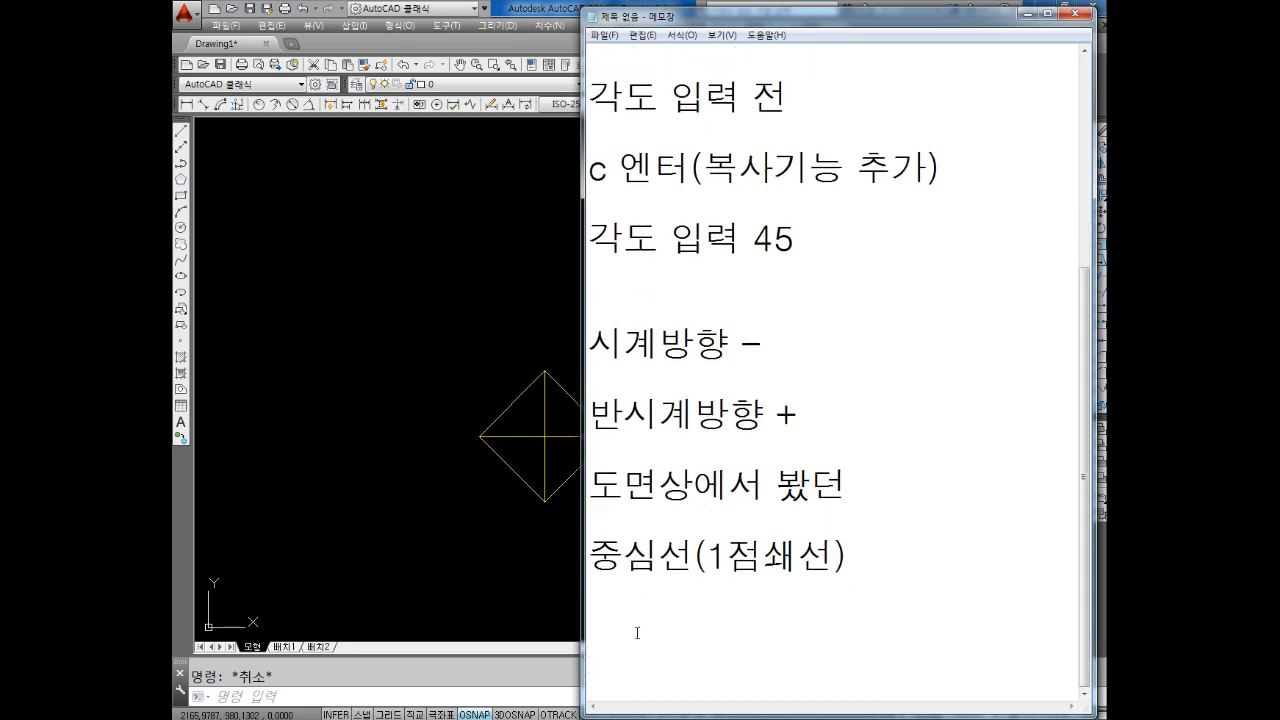
Add the line "외형선 + 중심선" below "중심선(1점쇄선)", followed by several blank lines.
{"action": "key", "text": "Return"}
{"action": "type", "text": "어;"}
{"action": "key", "text": "BackSpace"}
{"action": "type", "text": "외형선"}
{"action": "type", "text": "중심선"}
{"action": "key", "text": "Return"}
{"action": "key", "text": "Return"}
{"action": "key", "text": "Return"}
{"action": "key", "text": "Return"}
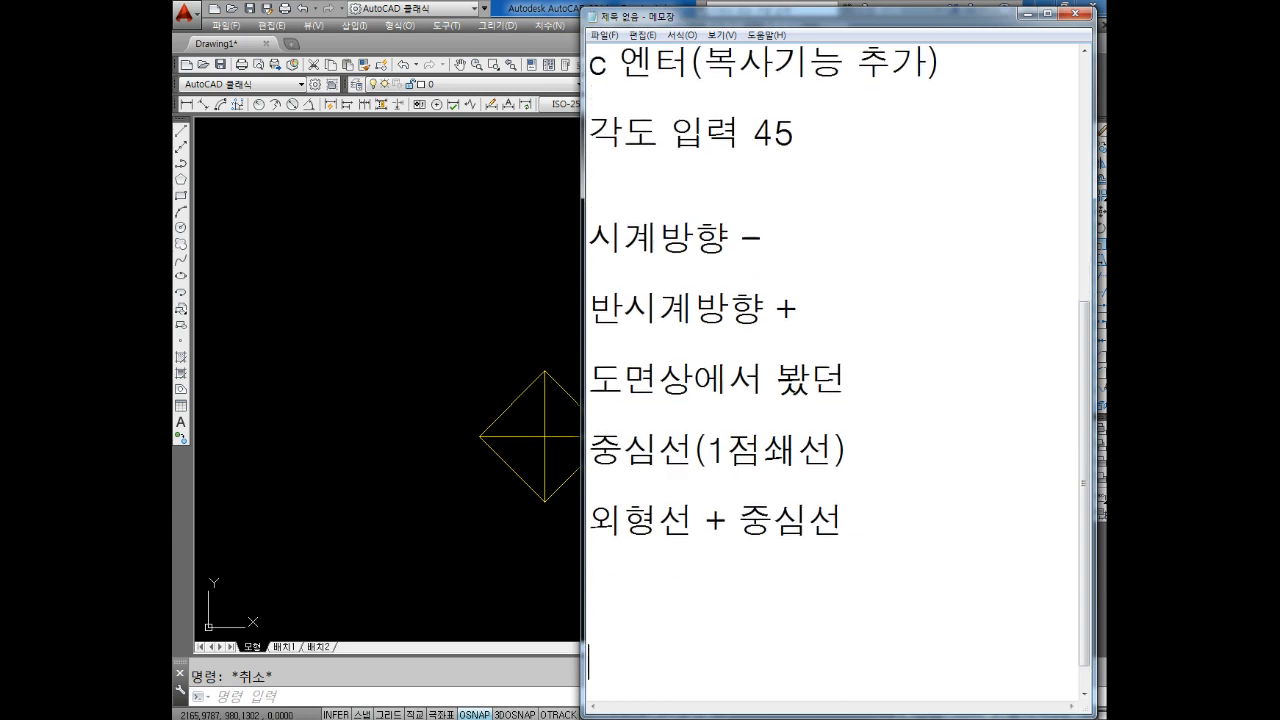
{"action": "key", "text": "Return"}
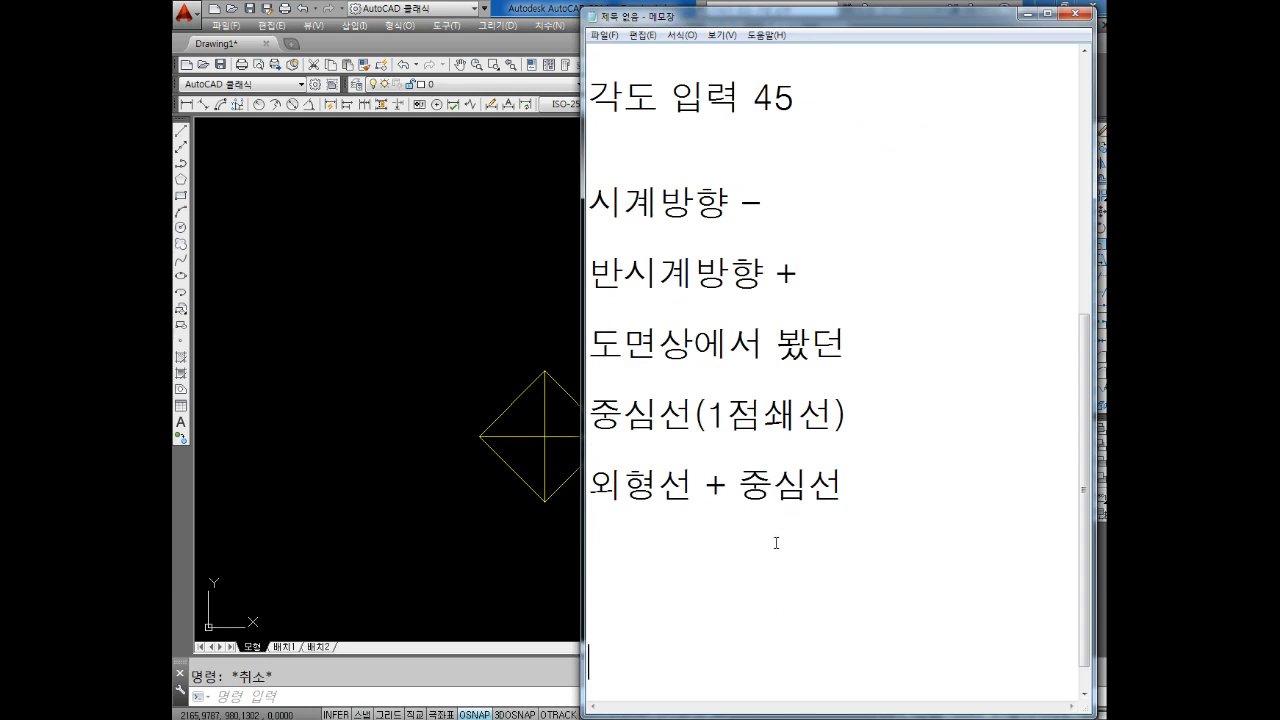
Switch back to the AutoCAD drawing with the diamond.
{"action": "left_click", "coordinate": [355, 472]}
{"action": "middle_click_drag", "start_coordinate": [434, 429], "coordinate": [391, 463]}
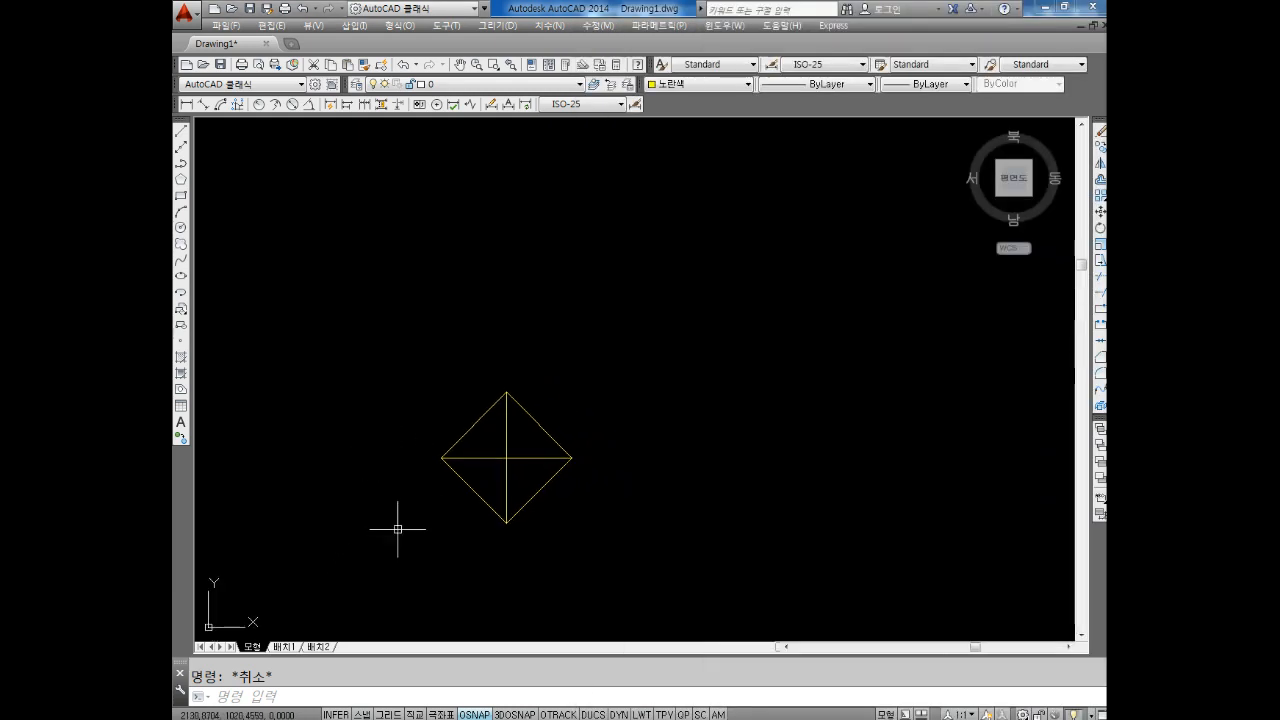
{"action": "type", "text": "o"}
{"action": "key", "text": "Return"}
{"action": "key", "text": "Return"}
{"action": "key", "text": "Escape"}
{"action": "key", "text": "Escape"}
{"action": "type", "text": "o"}
{"action": "key", "text": "Return"}
{"action": "type", "text": "50"}
{"action": "key", "text": "Return"}
{"action": "key", "text": "Escape"}
{"action": "key", "text": "Escape"}
Offset the diamond's horizontal diagonal upward by 50, and offset the resulting line upward by another 50.
{"action": "type", "text": "o"}
{"action": "key", "text": "Return"}
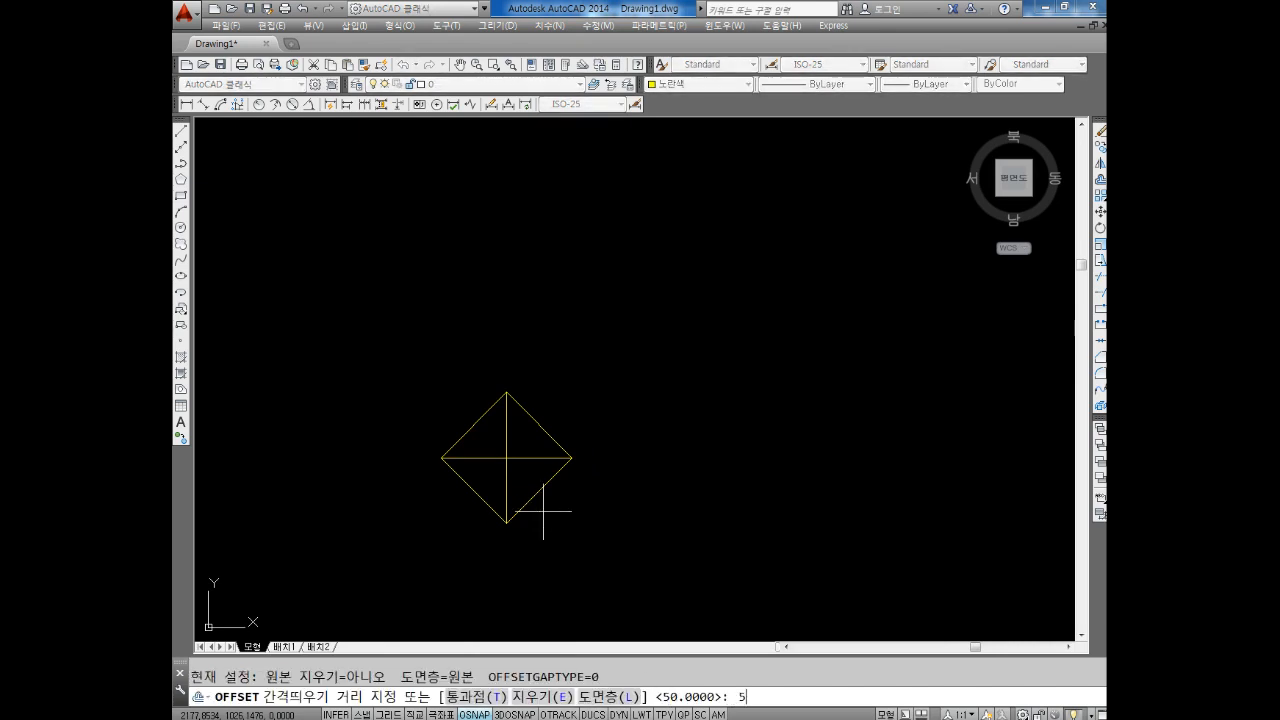
{"action": "type", "text": "50"}
{"action": "key", "text": "Return"}
{"action": "left_click", "coordinate": [528, 460]}
{"action": "left_click", "coordinate": [529, 312]}
{"action": "left_click", "coordinate": [533, 299]}
{"action": "left_click", "coordinate": [529, 161]}
{"action": "scroll", "coordinate": [535, 209], "scroll_direction": "down", "scroll_amount": 1}
{"action": "middle_click_drag", "start_coordinate": [531, 208], "coordinate": [528, 231]}
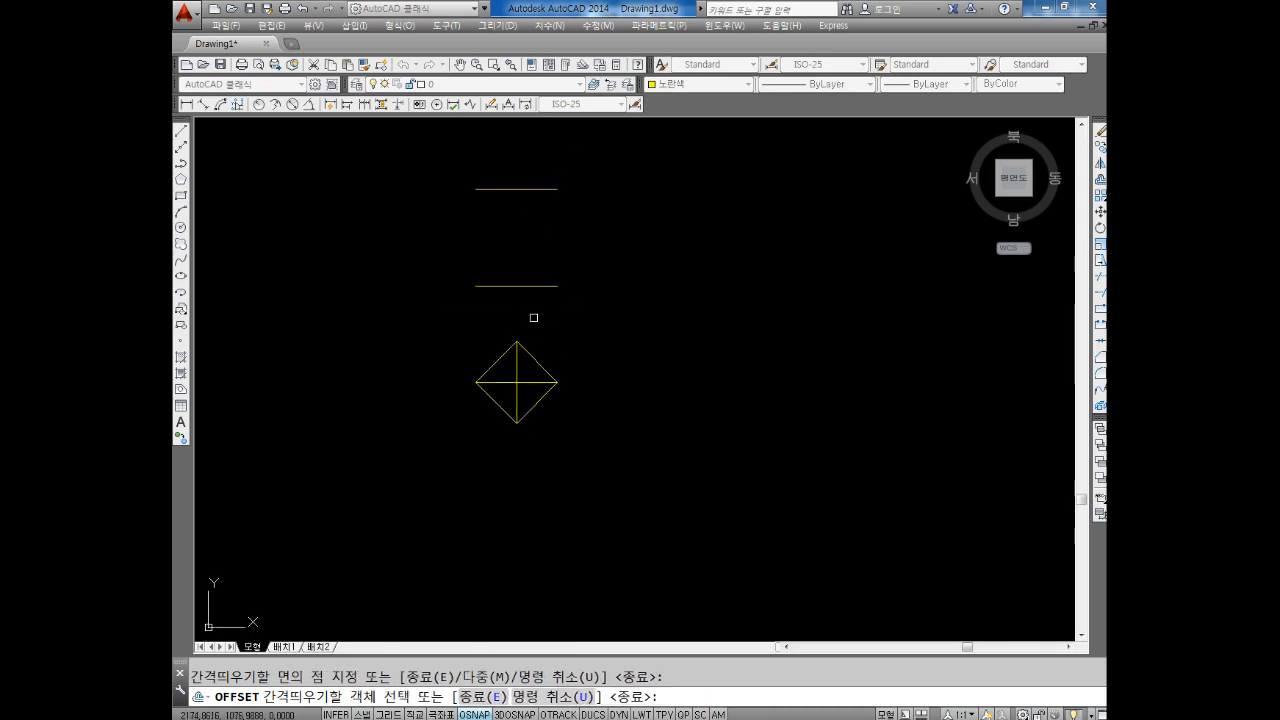
{"action": "key", "text": "Escape"}
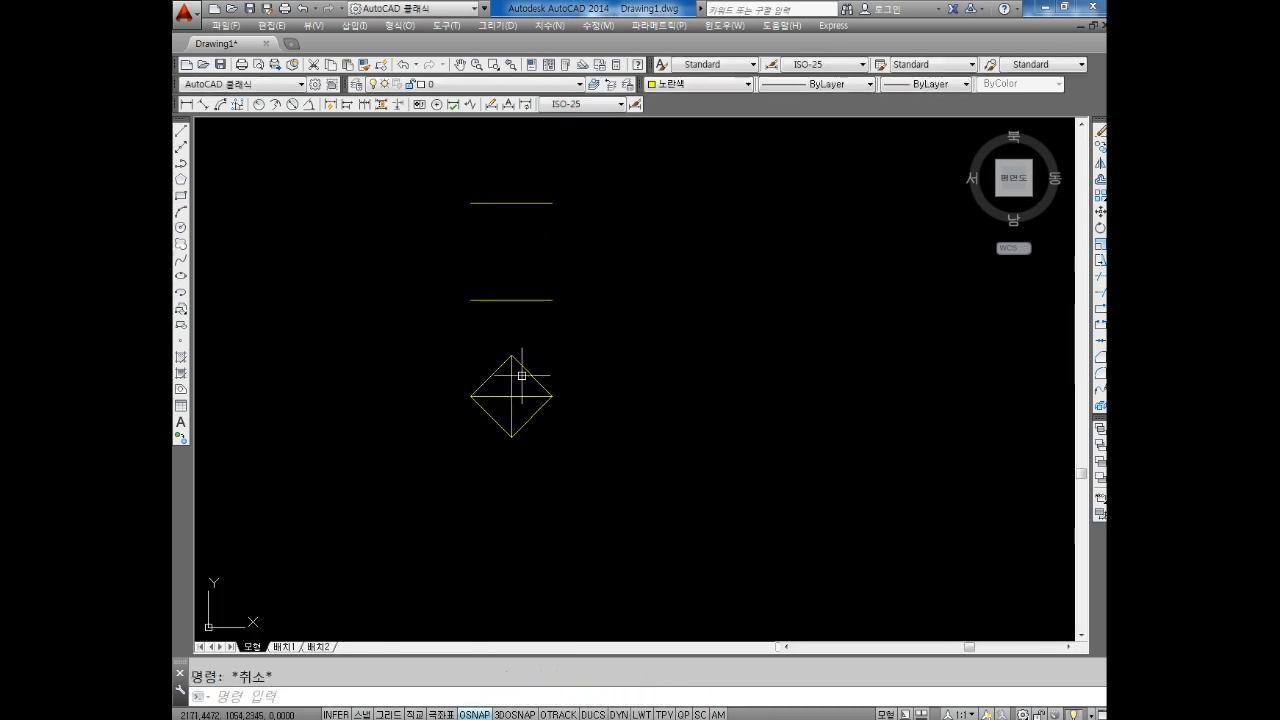
{"action": "middle_click_drag", "start_coordinate": [540, 345], "coordinate": [520, 403]}
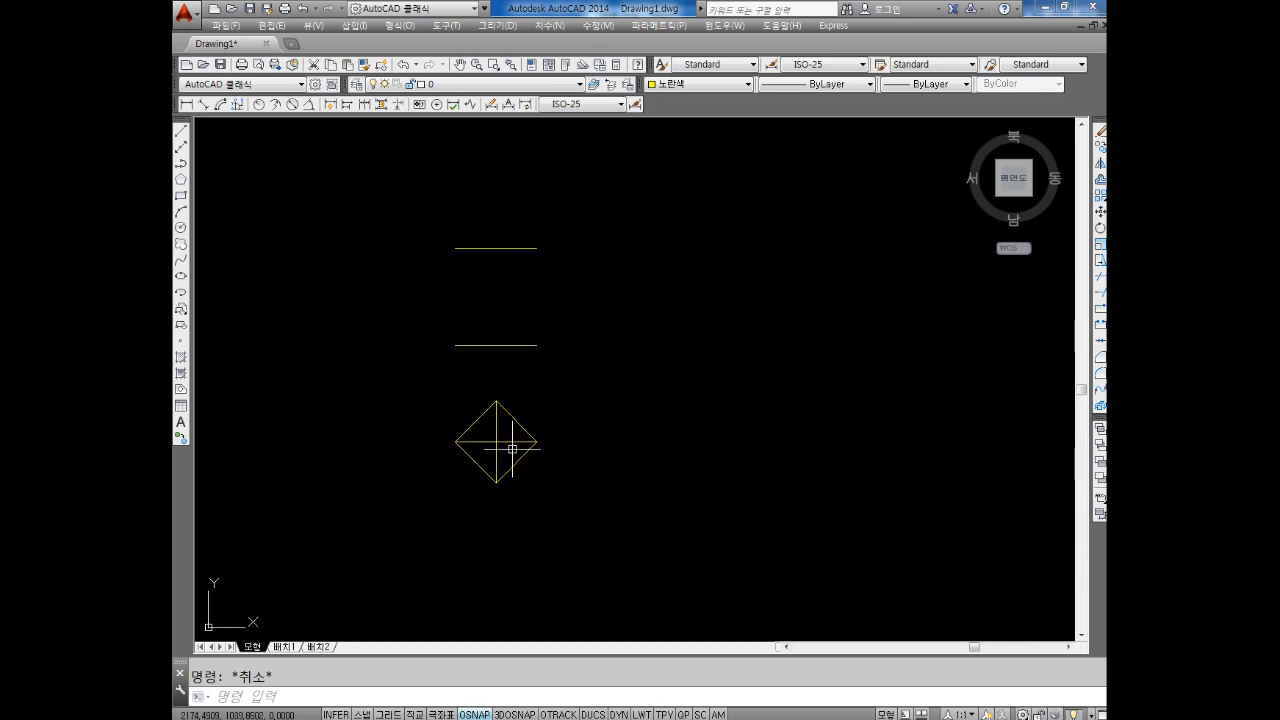
{"action": "type", "text": "o"}
{"action": "key", "text": "Return"}
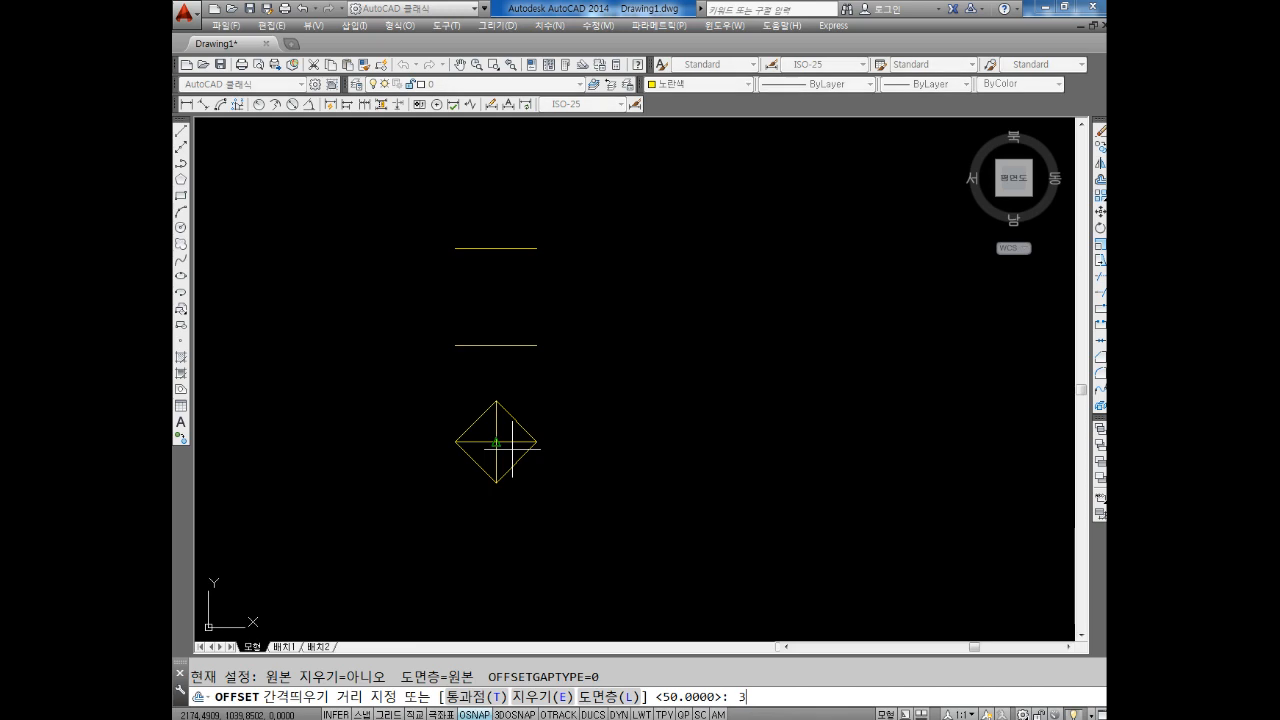
{"action": "type", "text": "39"}
{"action": "key", "text": "Return"}
{"action": "key", "text": "Escape"}
Offset the diamond's vertical diagonal by 39 to both its right and left sides.
{"action": "key", "text": "Return"}
{"action": "type", "text": "39"}
{"action": "key", "text": "Return"}
{"action": "left_click", "coordinate": [496, 428]}
{"action": "left_click", "coordinate": [600, 430]}
{"action": "left_click", "coordinate": [496, 430]}
{"action": "left_click", "coordinate": [394, 409]}
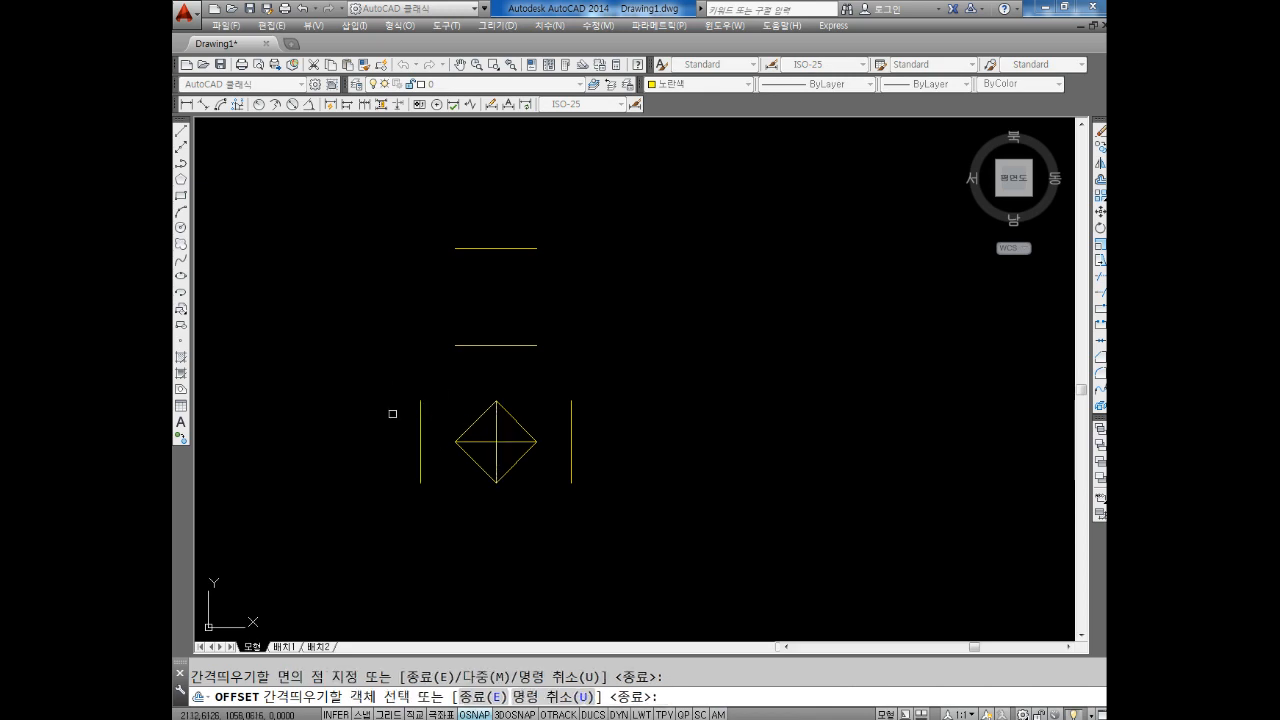
{"action": "key", "text": "Escape"}
{"action": "middle_click_drag", "start_coordinate": [535, 300], "coordinate": [531, 337]}
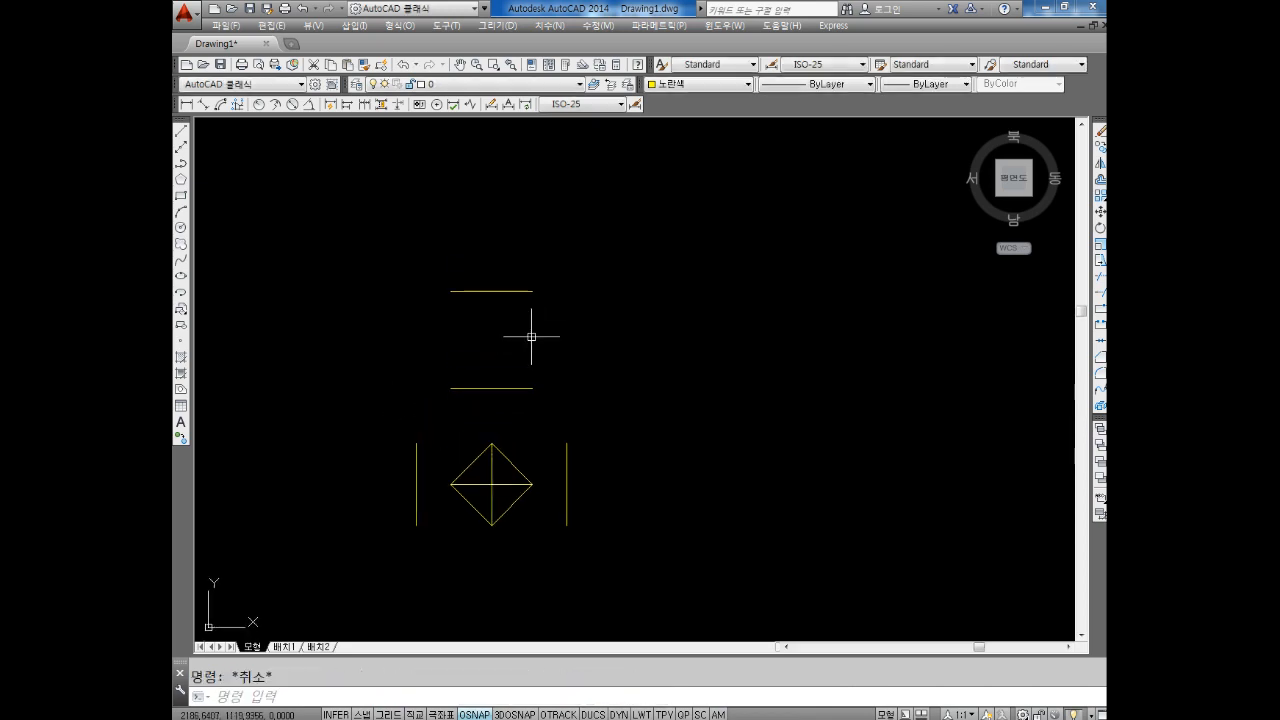
{"action": "type", "text": "len"}
{"action": "key", "text": "Return"}
{"action": "type", "text": "de"}
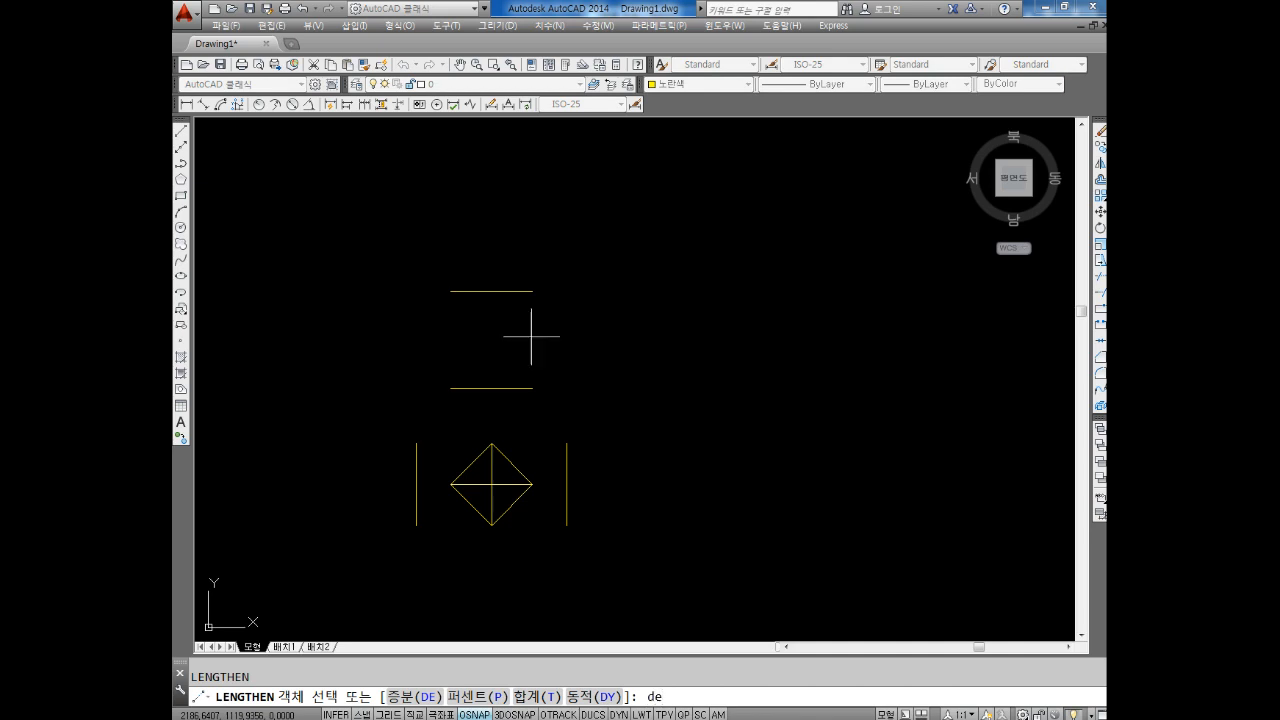
{"action": "key", "text": "Return"}
{"action": "type", "text": "10"}
{"action": "key", "text": "Return"}
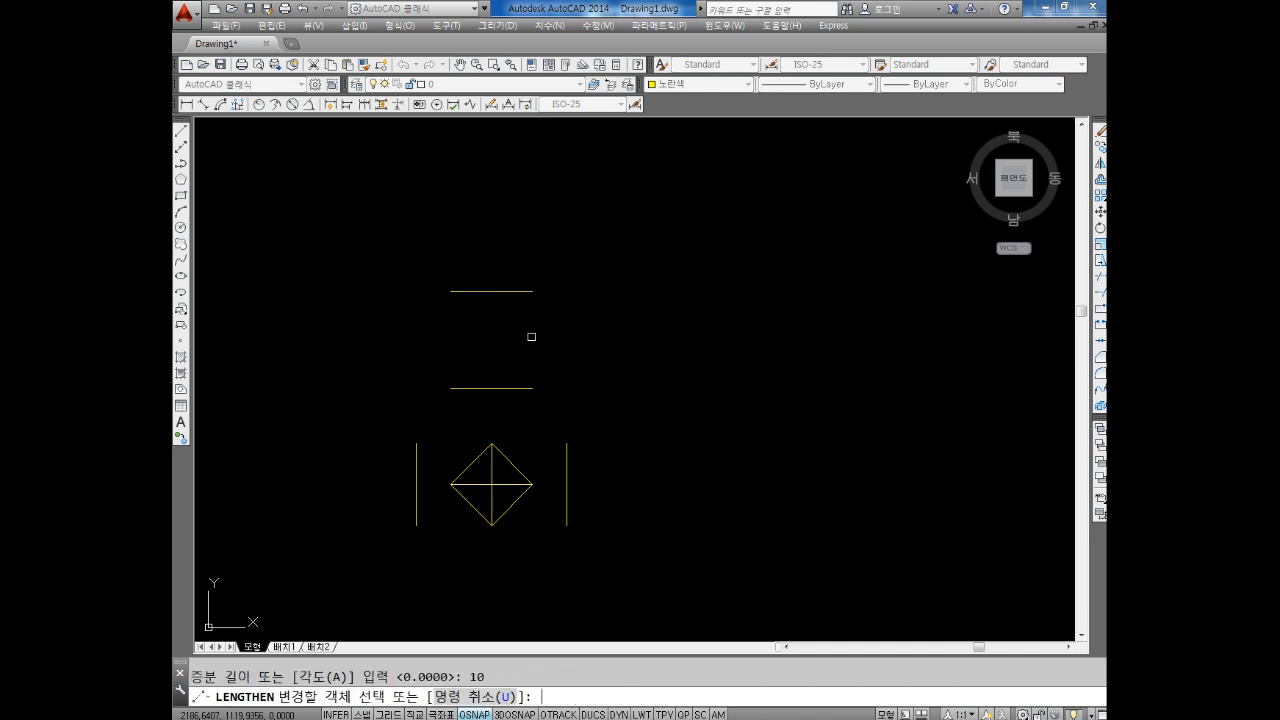
{"action": "key", "text": "Escape"}
Lengthen both ends of the two horizontal offset lines above the diamond by a delta of 100.
{"action": "type", "text": "len"}
{"action": "key", "text": "Return"}
{"action": "type", "text": "de"}
{"action": "key", "text": "Return"}
{"action": "type", "text": "100"}
{"action": "key", "text": "Return"}
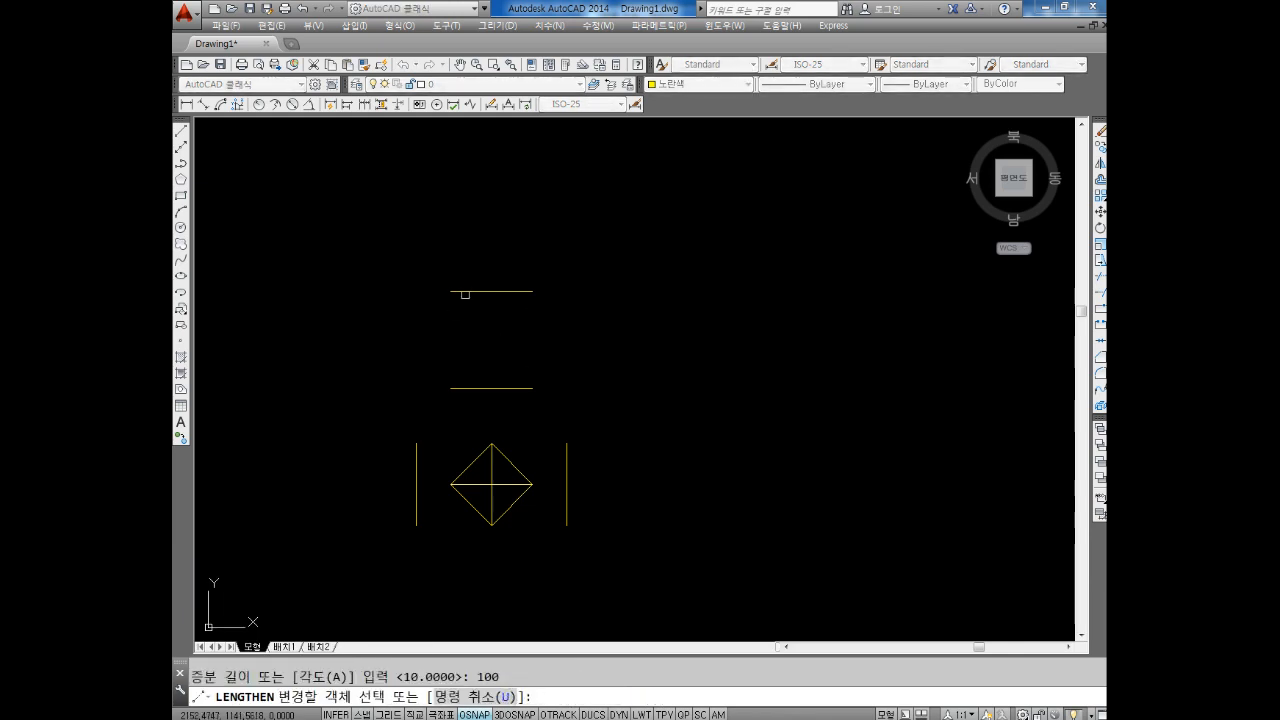
{"action": "left_click", "coordinate": [510, 291]}
{"action": "left_click", "coordinate": [480, 291]}
{"action": "left_click", "coordinate": [469, 388]}
{"action": "left_click", "coordinate": [516, 389]}
Lengthen the three vertical lines upward by 100 and the diamond's horizontal diagonal by 100 at both ends.
{"action": "left_click", "coordinate": [416, 451]}
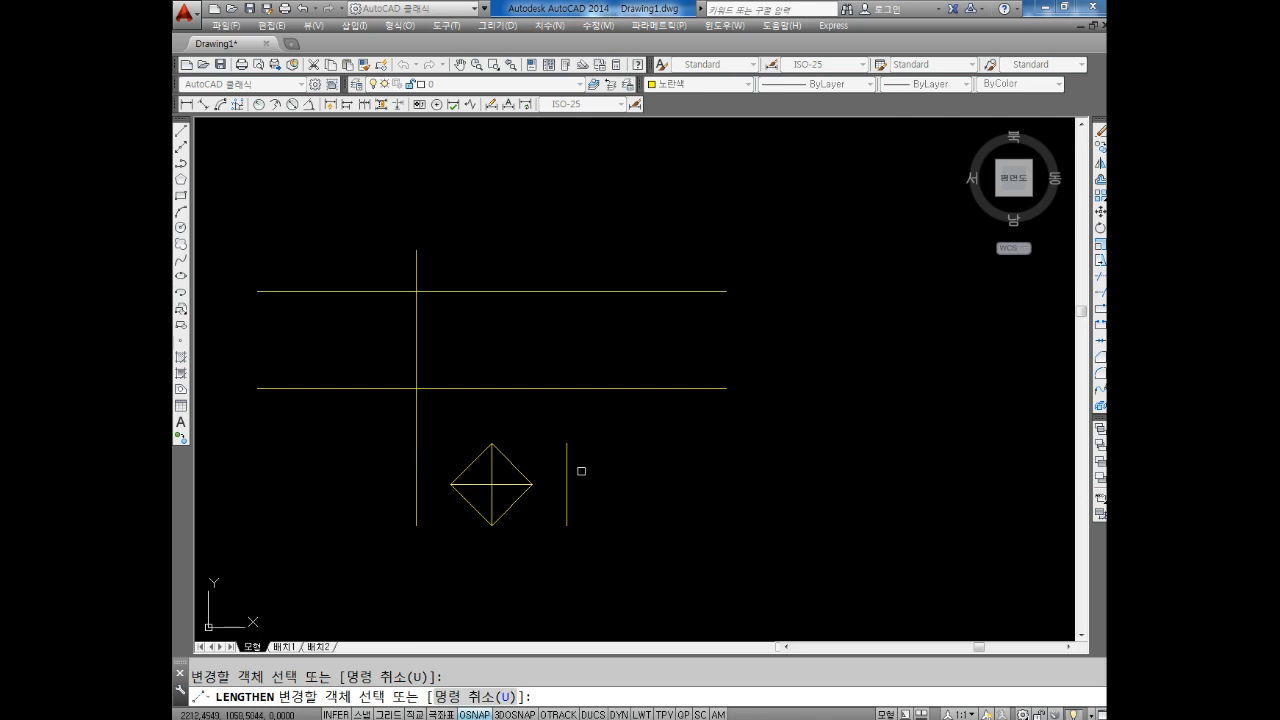
{"action": "left_click", "coordinate": [567, 452]}
{"action": "left_click", "coordinate": [491, 458]}
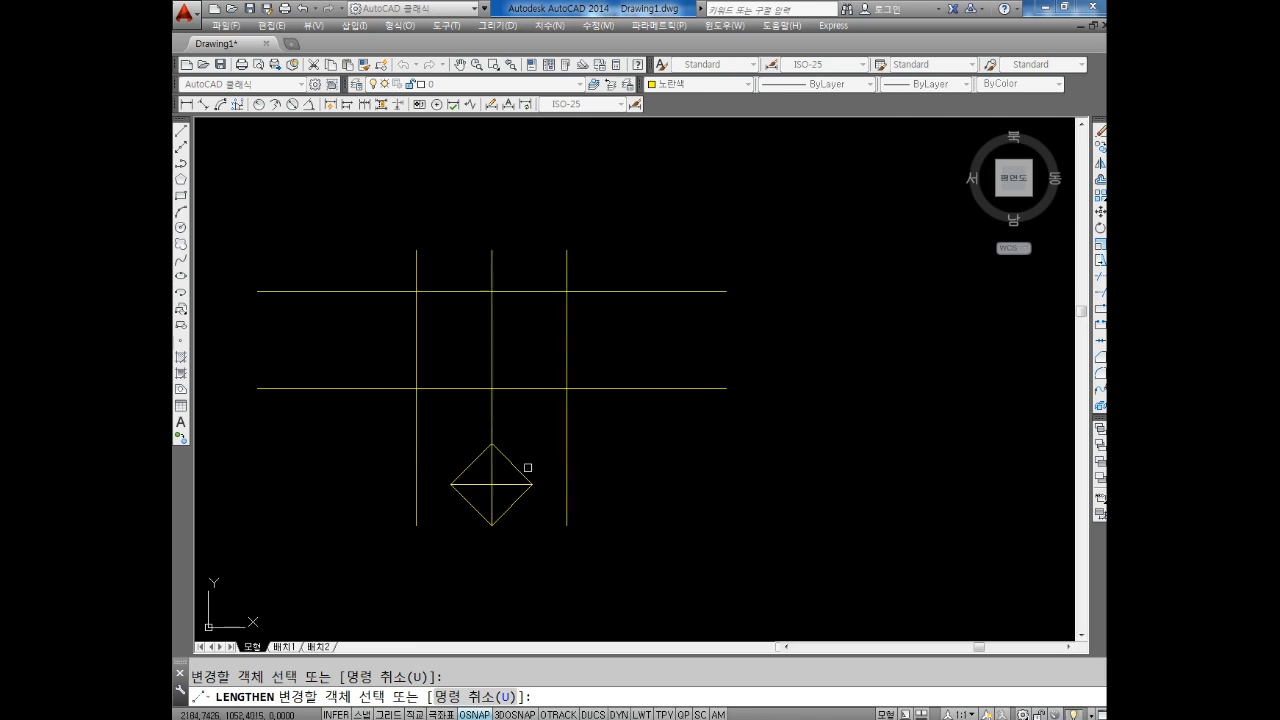
{"action": "left_click", "coordinate": [469, 485]}
{"action": "left_click", "coordinate": [506, 484]}
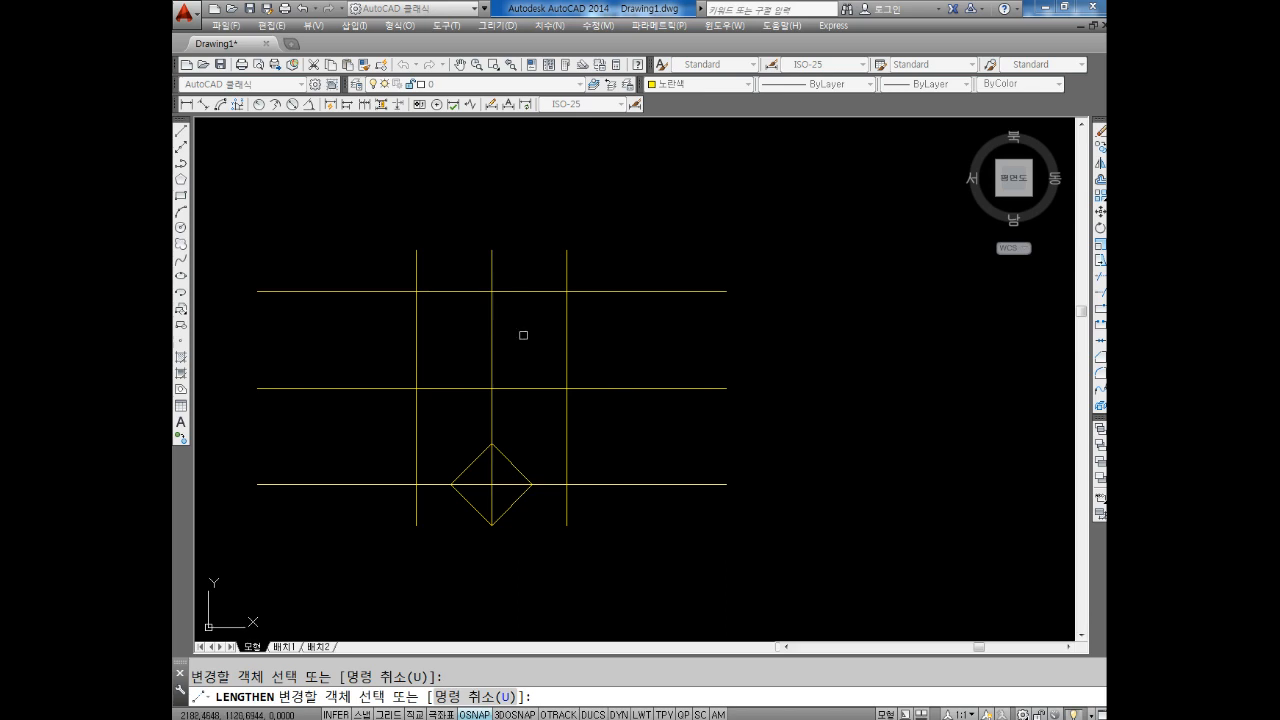
{"action": "middle_click_drag", "start_coordinate": [508, 290], "coordinate": [517, 306]}
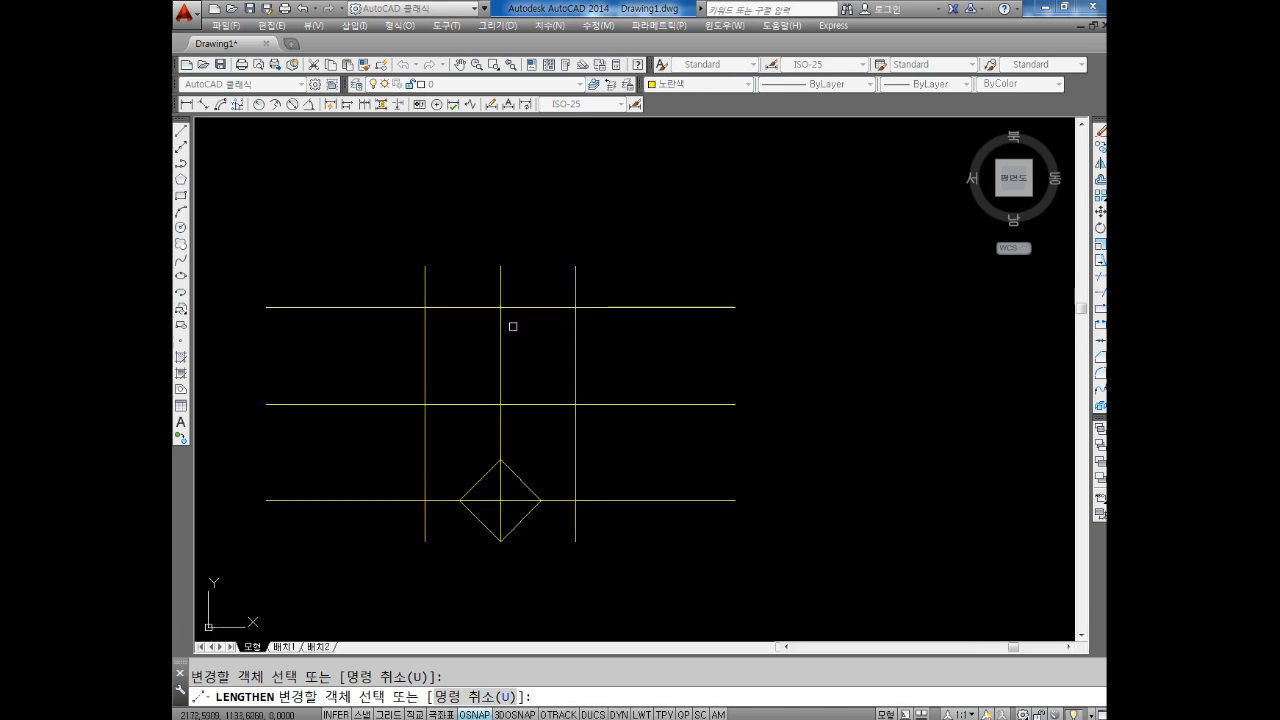
Switch to Notepad and add the lines "de 엔터" and "100엔터" below the "len" line.
{"action": "left_click", "coordinate": [414, 719]}
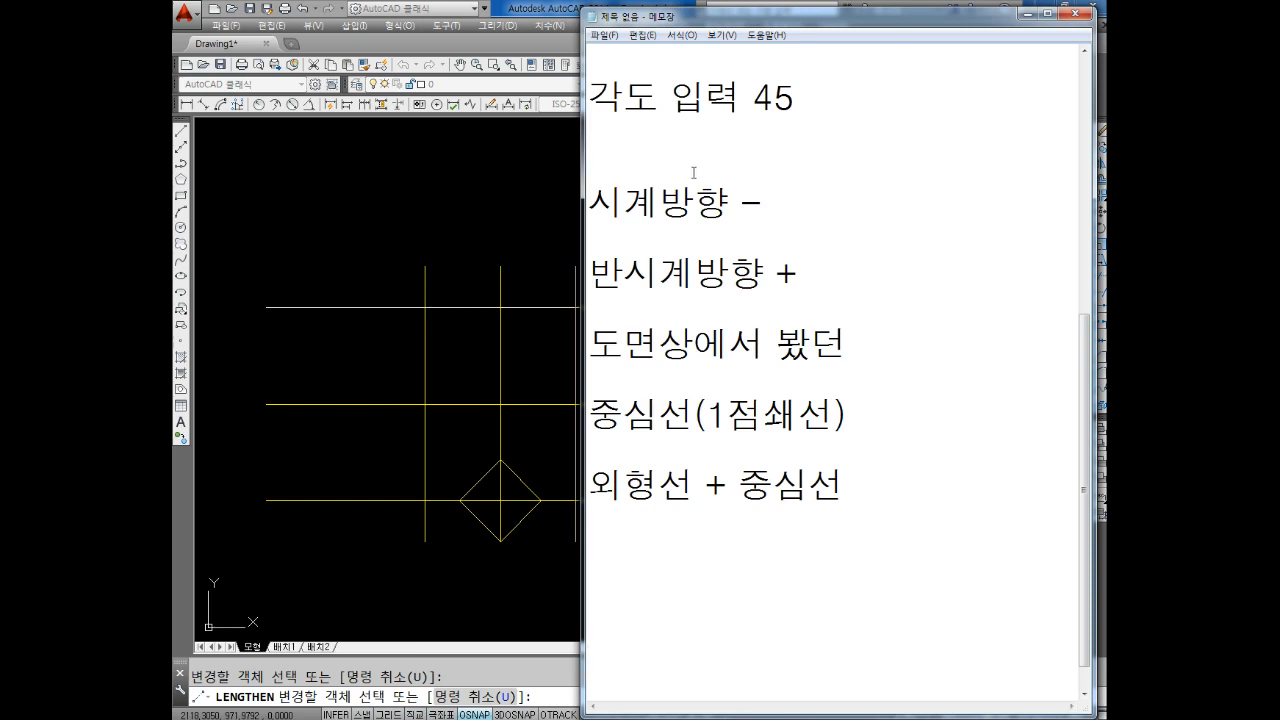
{"action": "scroll", "coordinate": [693, 172], "scroll_direction": "up", "scroll_amount": 4}
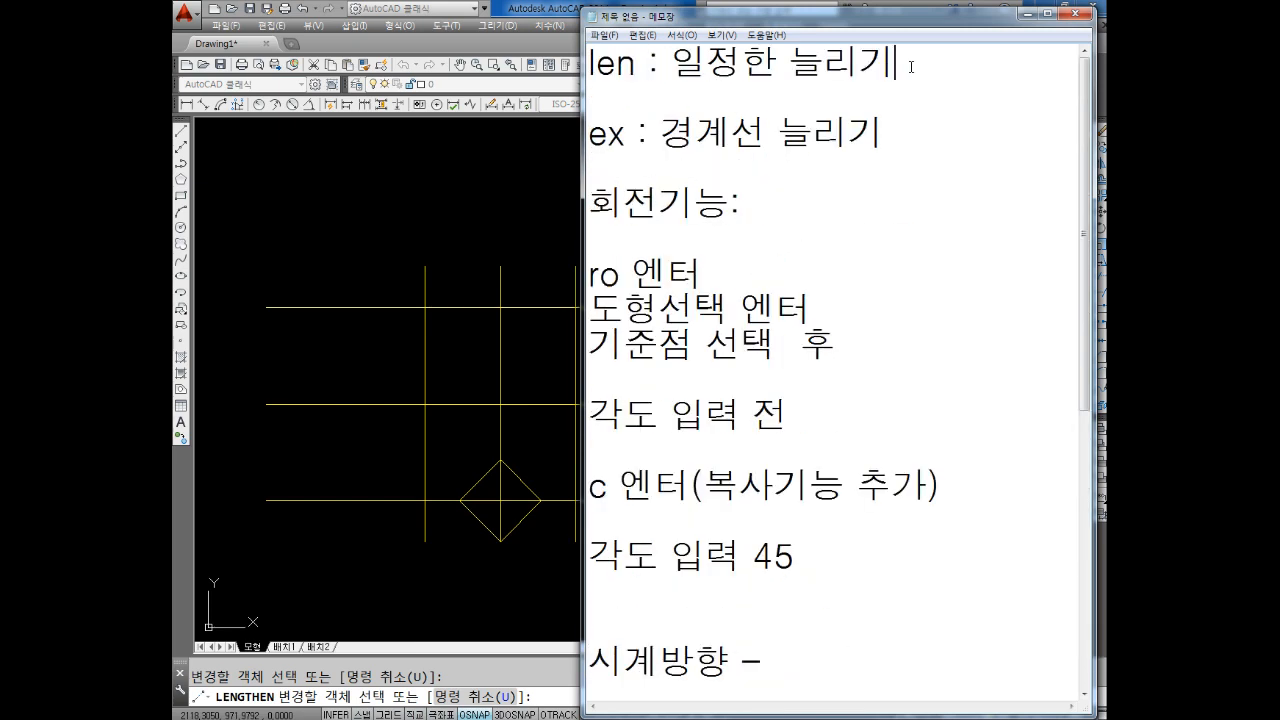
{"action": "key", "text": "Return"}
{"action": "type", "text": "de 엔터"}
{"action": "key", "text": "Return"}
{"action": "type", "text": "100엔터"}
{"action": "key", "text": "Up"}
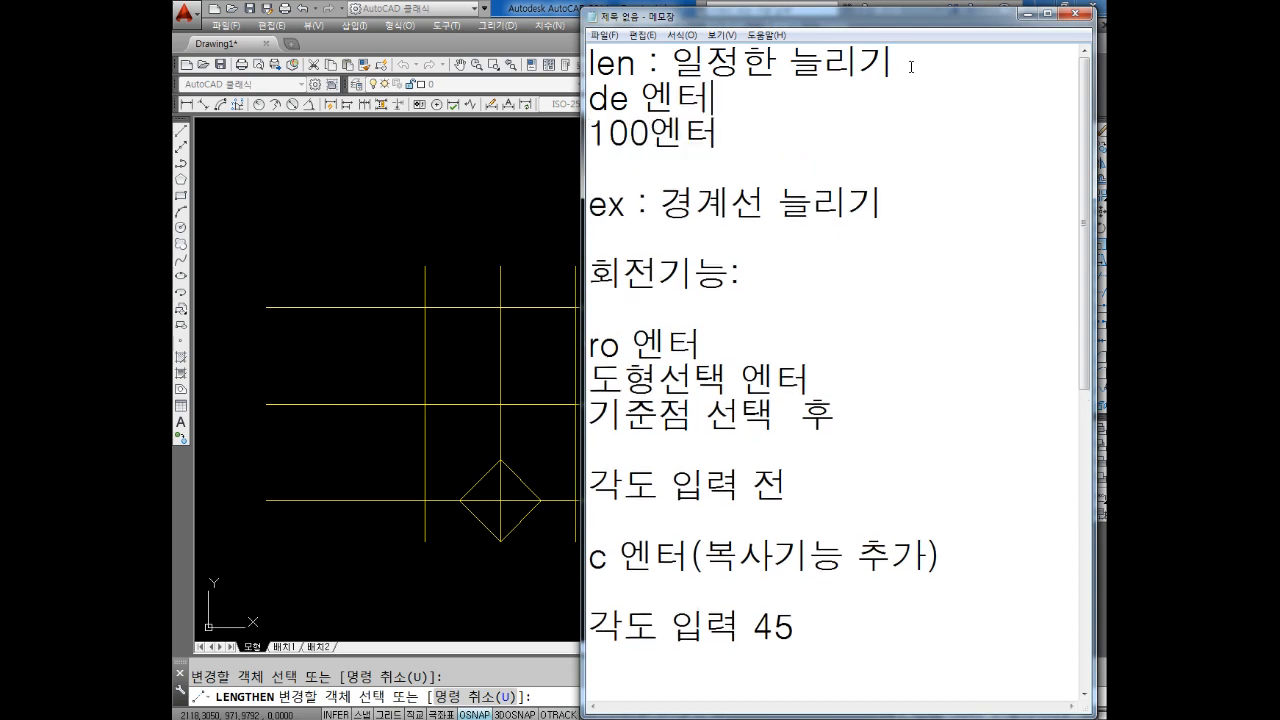
Replace the colon after "len" in the first line with "엔터".
{"action": "key", "text": "Right"}
{"action": "key", "text": "Right"}
{"action": "key", "text": "Right"}
{"action": "key", "text": "Left"}
{"action": "type", "text": "엔터"}
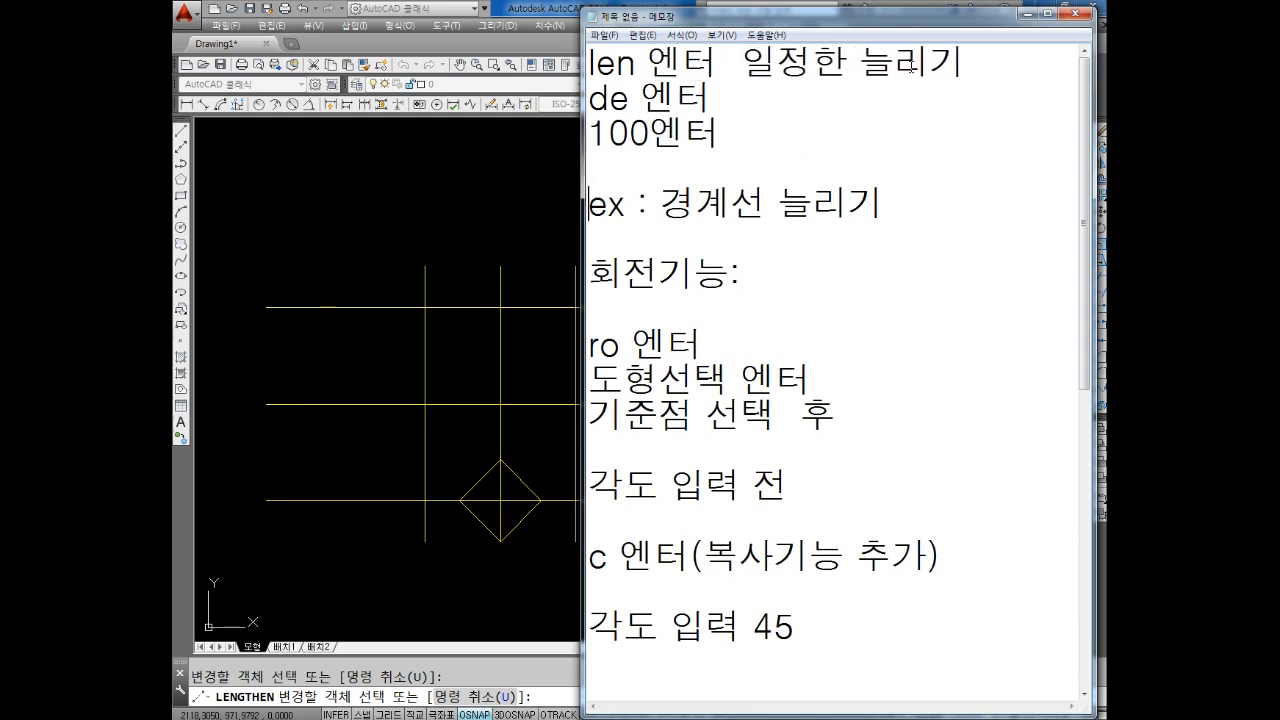
Switch back to AutoCAD and draw a circle of radius 24 where the uppermost horizontal line crosses the middle vertical line.
{"action": "left_click", "coordinate": [466, 243]}
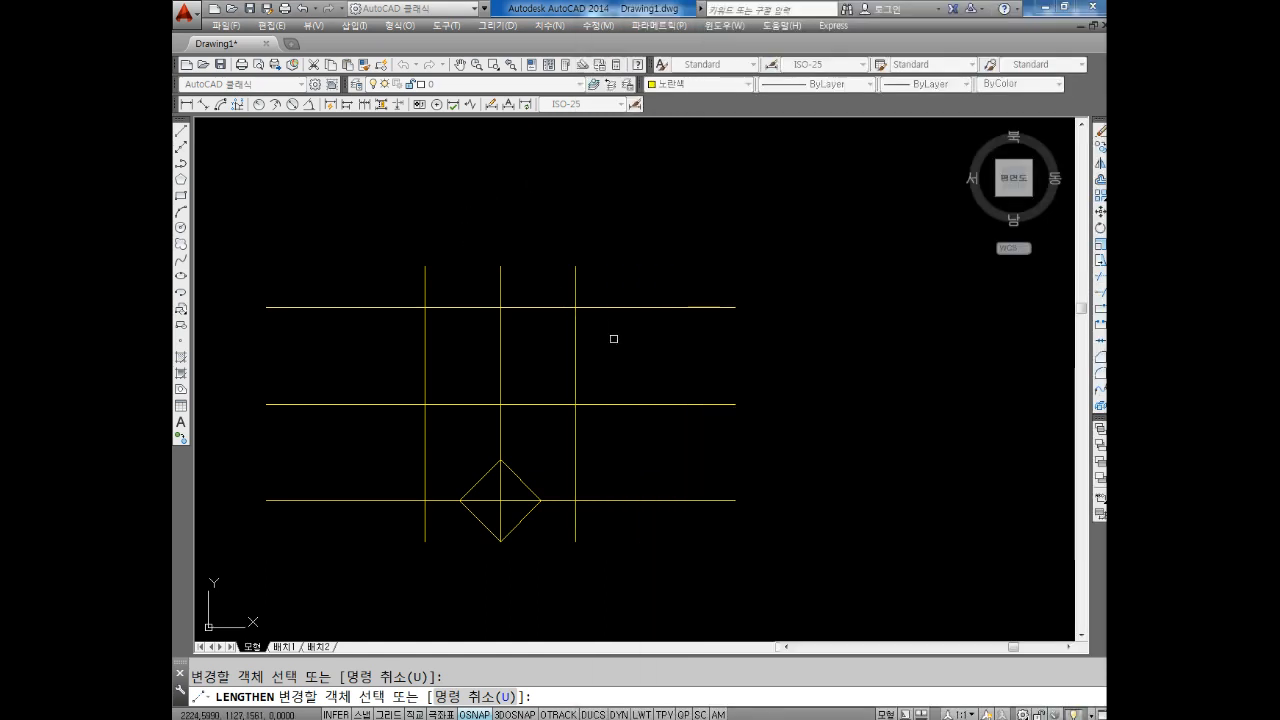
{"action": "middle_click_drag", "start_coordinate": [614, 339], "coordinate": [577, 283]}
{"action": "key", "text": "Escape"}
{"action": "type", "text": "c"}
{"action": "key", "text": "Return"}
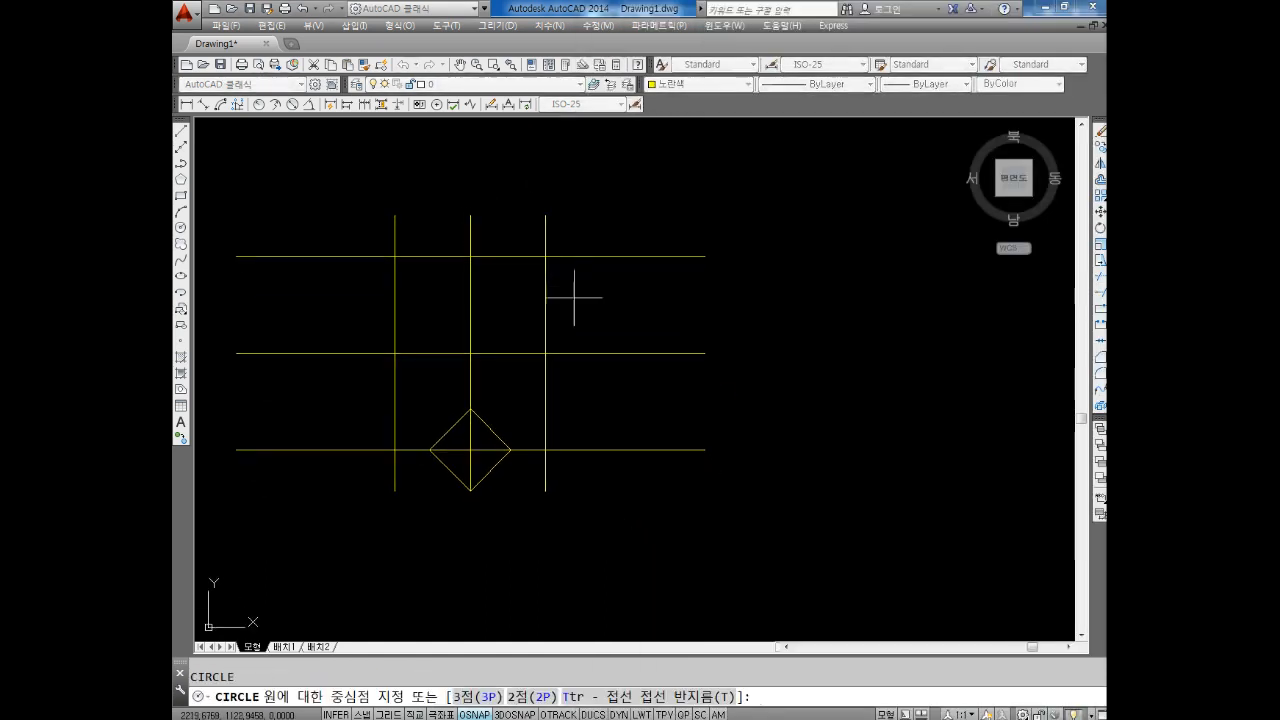
{"action": "left_click", "coordinate": [470, 257]}
{"action": "type", "text": "24"}
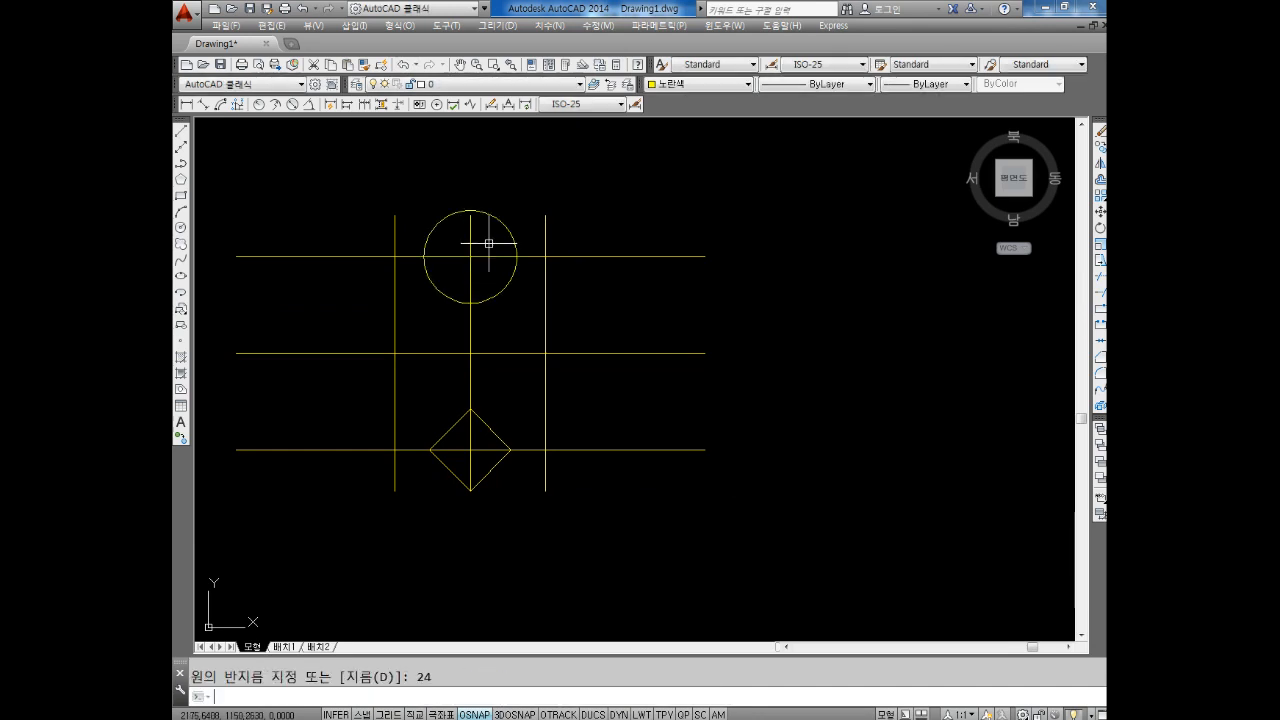
{"action": "key", "text": "Return"}
Draw a circle of radius 28 where the middle horizontal line crosses the right vertical line.
{"action": "key", "text": "Return"}
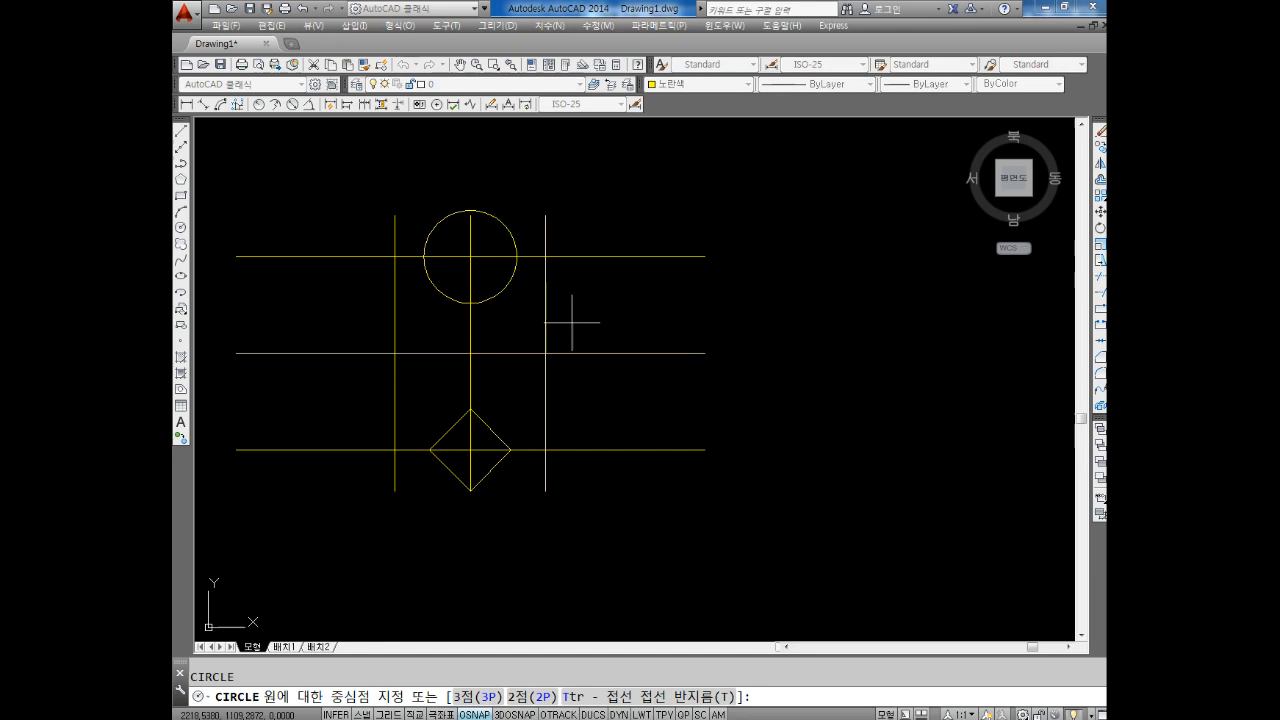
{"action": "left_click", "coordinate": [545, 353]}
{"action": "type", "text": "30"}
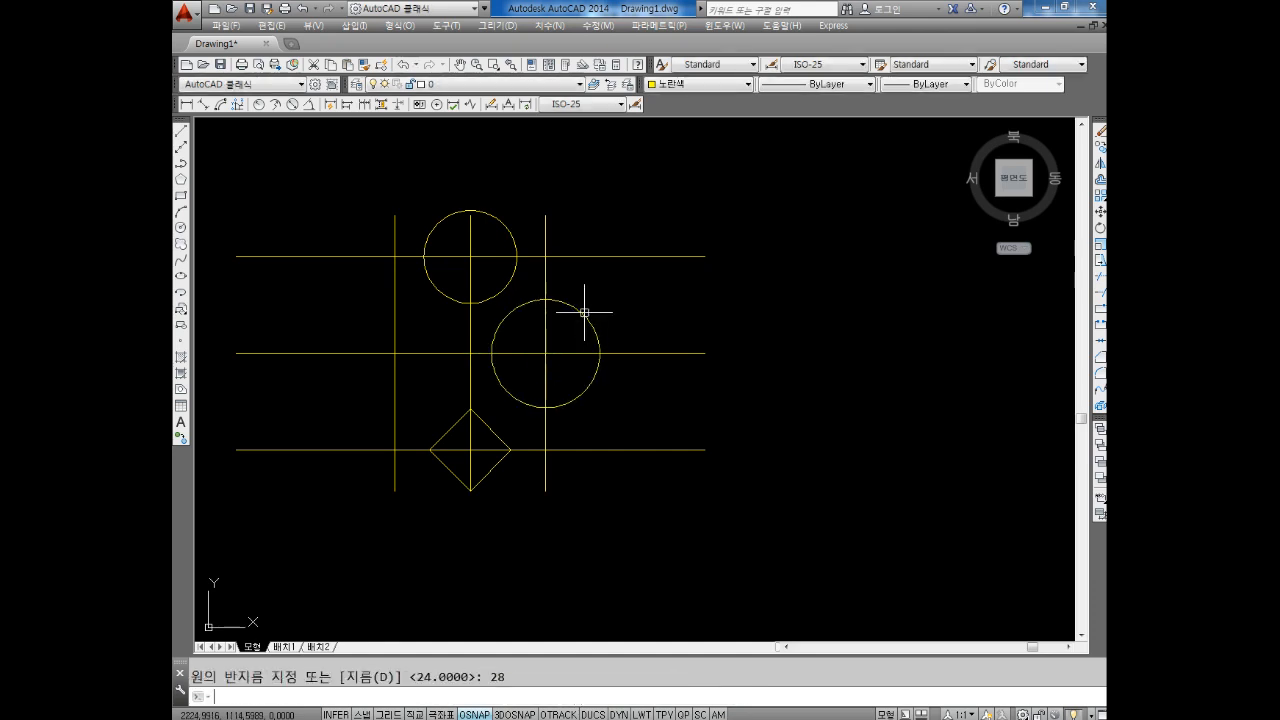
{"action": "key", "text": "Return"}
Draw a circle of radius 18 where the middle horizontal line crosses the left vertical line.
{"action": "key", "text": "Return"}
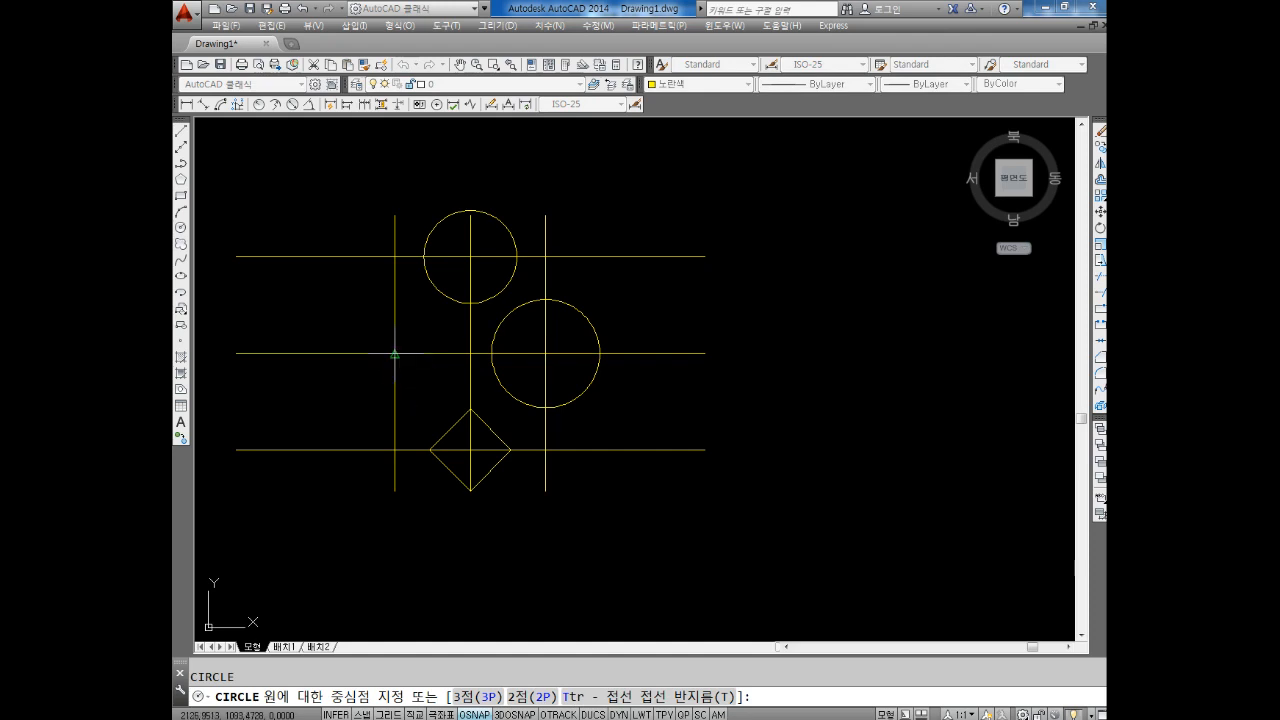
{"action": "left_click", "coordinate": [396, 349]}
{"action": "type", "text": "20"}
{"action": "key", "text": "Return"}
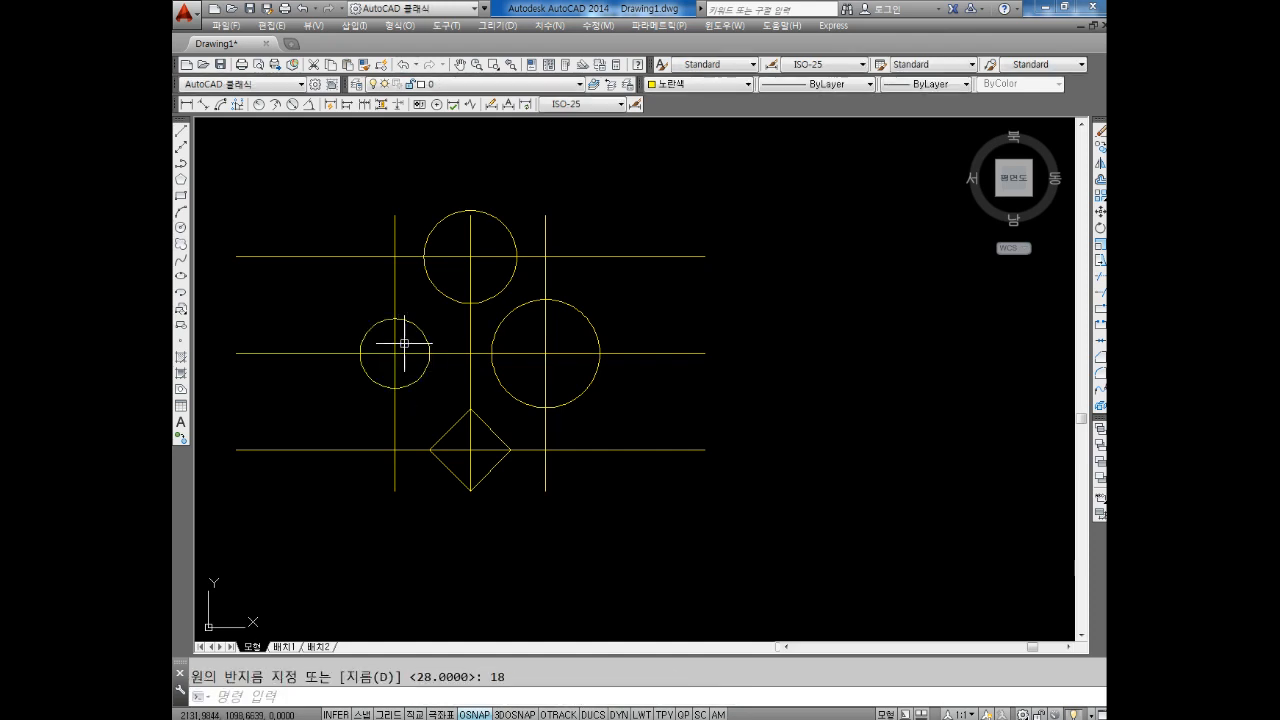
{"action": "key", "text": "Escape"}
Start the Trim command with the three circles as cutting edges.
{"action": "scroll", "coordinate": [409, 342], "scroll_direction": "up", "scroll_amount": 4}
{"action": "scroll", "coordinate": [409, 342], "scroll_direction": "down", "scroll_amount": 2}
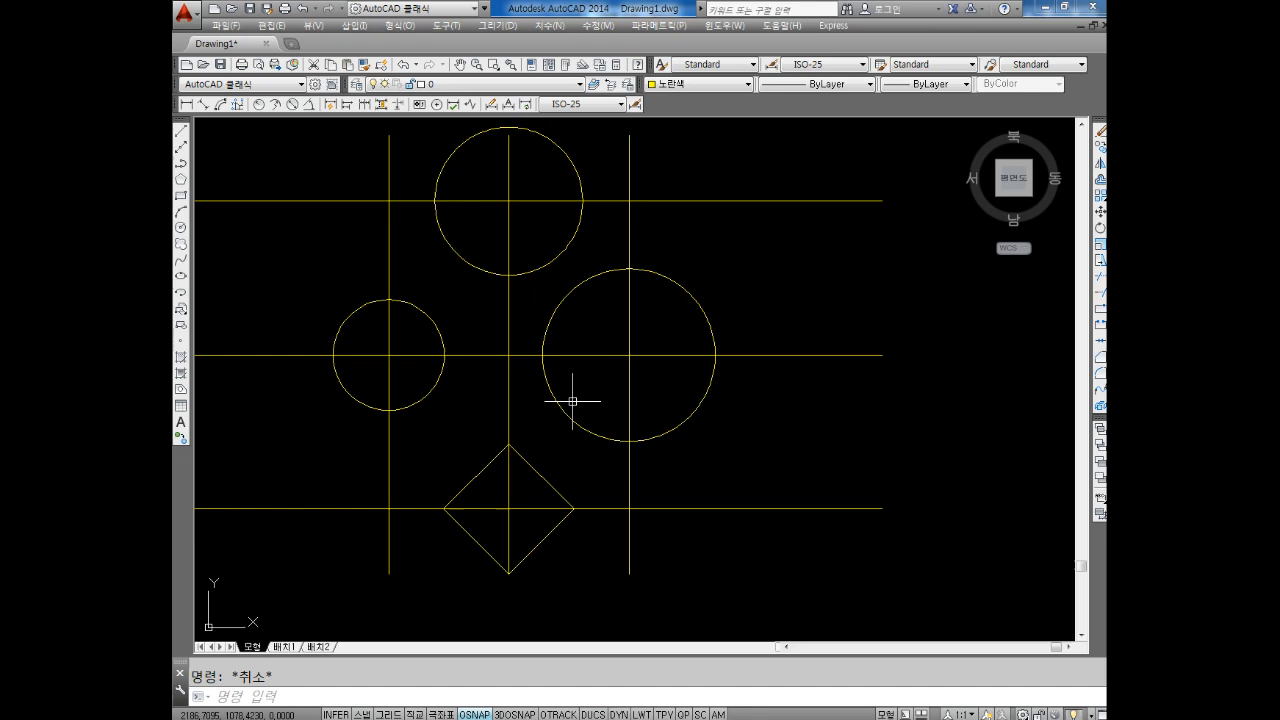
{"action": "middle_click_drag", "start_coordinate": [474, 363], "coordinate": [510, 400]}
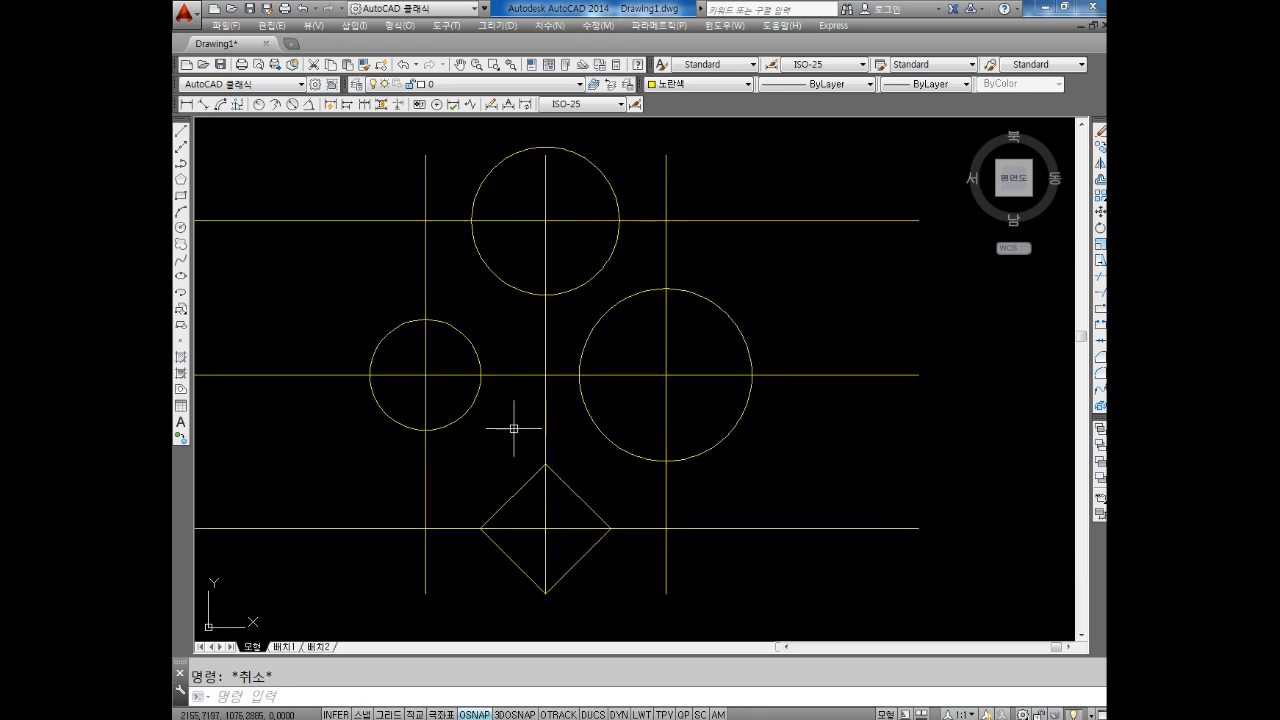
{"action": "middle_click_drag", "start_coordinate": [579, 261], "coordinate": [591, 266]}
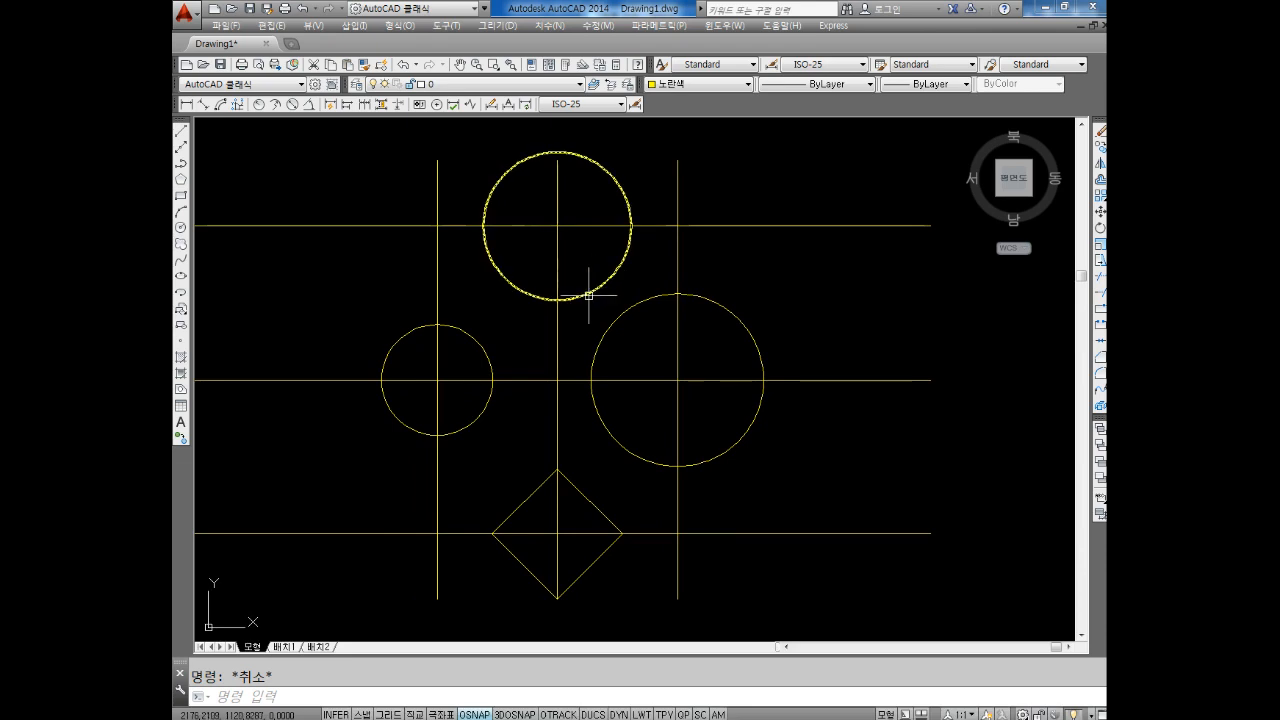
{"action": "type", "text": "tr"}
{"action": "key", "text": "Return"}
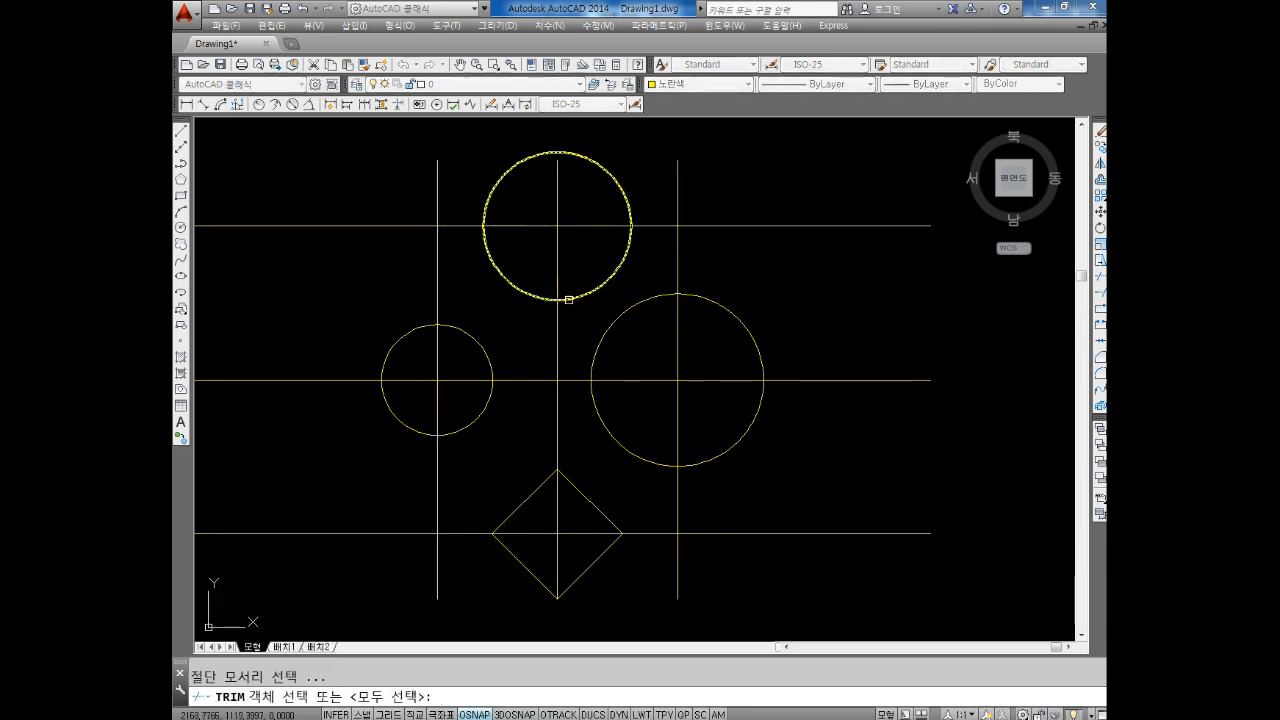
{"action": "left_click", "coordinate": [606, 175]}
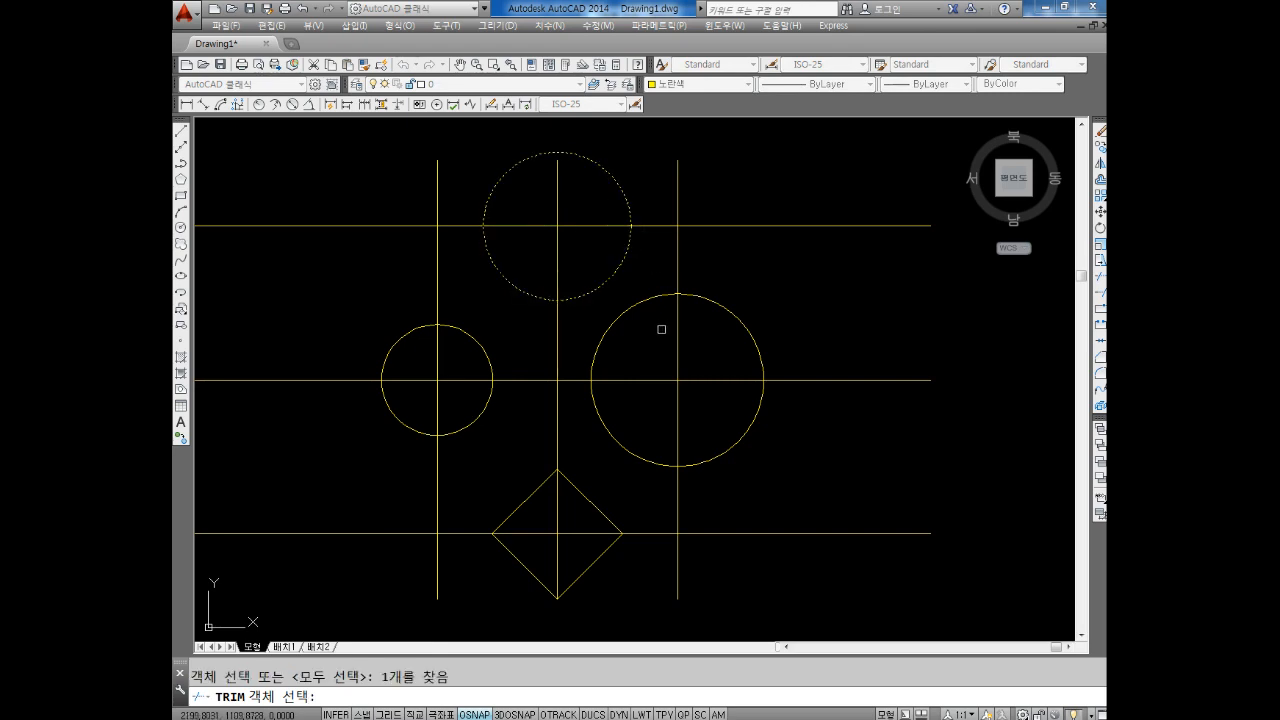
{"action": "left_click", "coordinate": [608, 337]}
{"action": "left_click", "coordinate": [468, 331]}
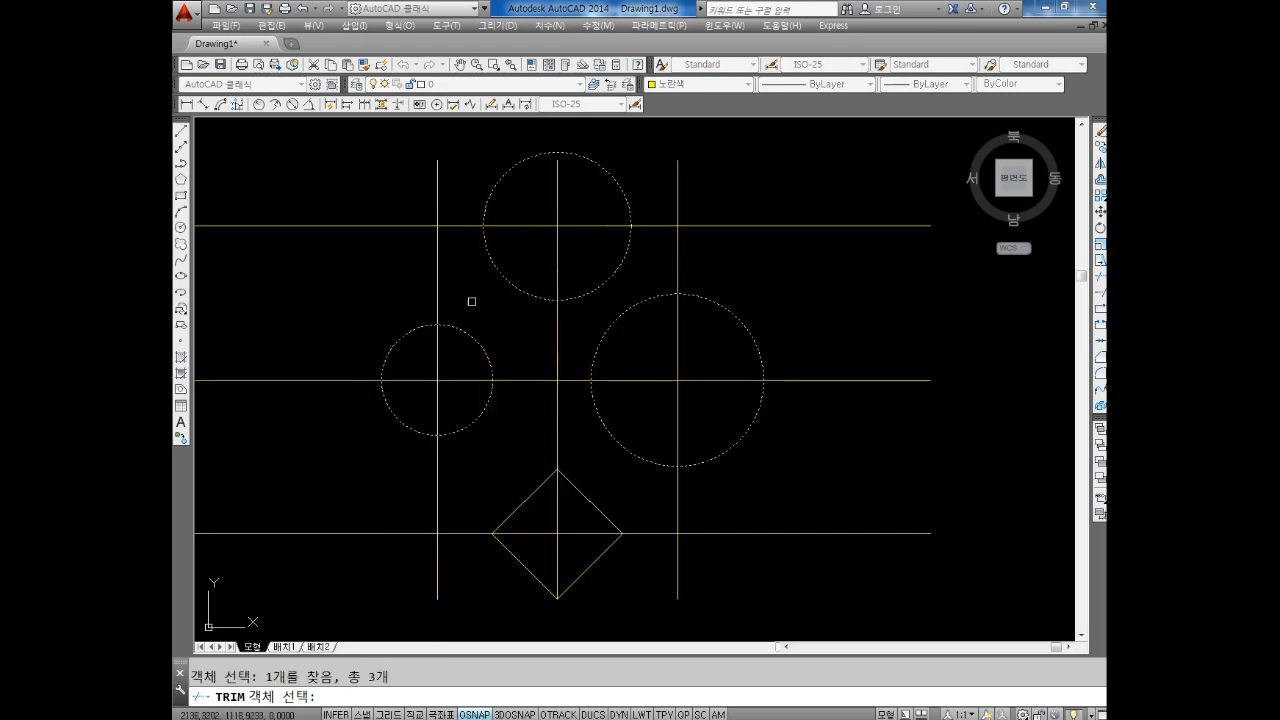
{"action": "middle_click_drag", "start_coordinate": [539, 268], "coordinate": [551, 280]}
{"action": "key", "text": "Return"}
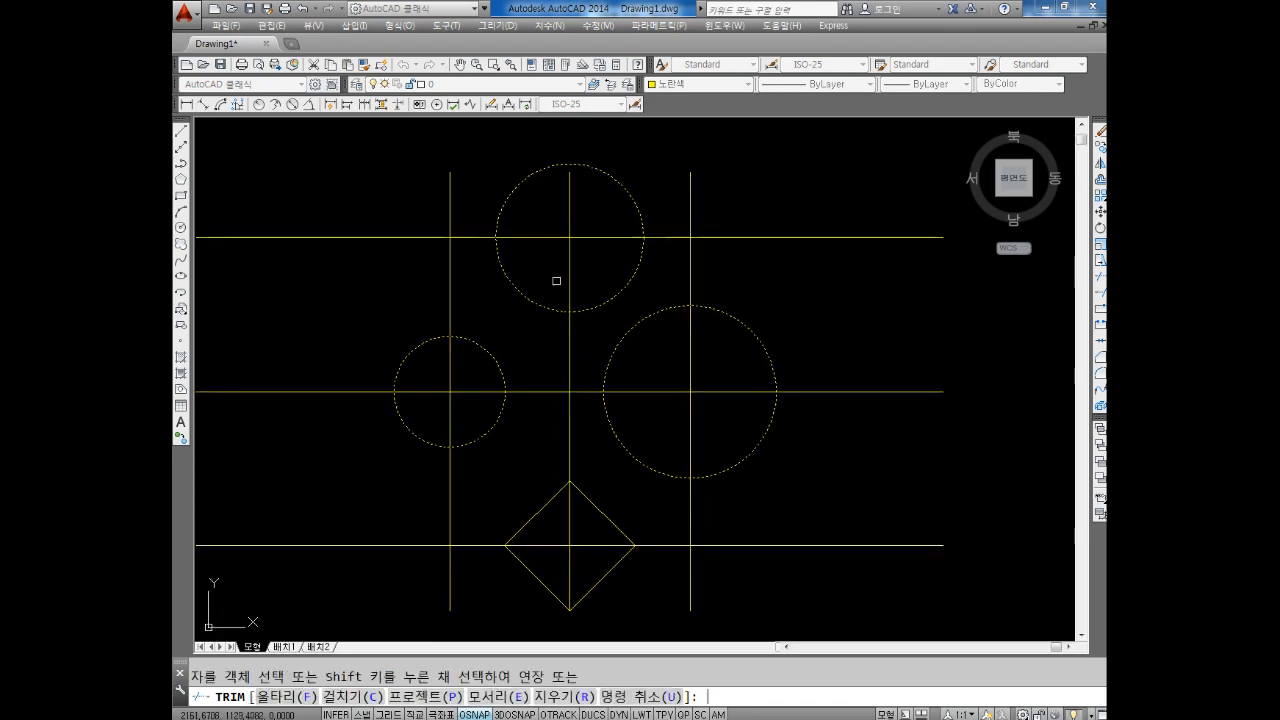
Trim the lines outside the upper and left circles, and the right vertical line above the right circle.
{"action": "left_click", "coordinate": [760, 151]}
{"action": "left_click", "coordinate": [675, 236]}
{"action": "left_click", "coordinate": [730, 209]}
{"action": "left_click", "coordinate": [700, 256]}
{"action": "left_click", "coordinate": [460, 195]}
{"action": "left_click", "coordinate": [416, 240]}
{"action": "left_click", "coordinate": [321, 407]}
{"action": "left_click", "coordinate": [326, 356]}
{"action": "left_click", "coordinate": [458, 461]}
{"action": "left_click", "coordinate": [402, 489]}
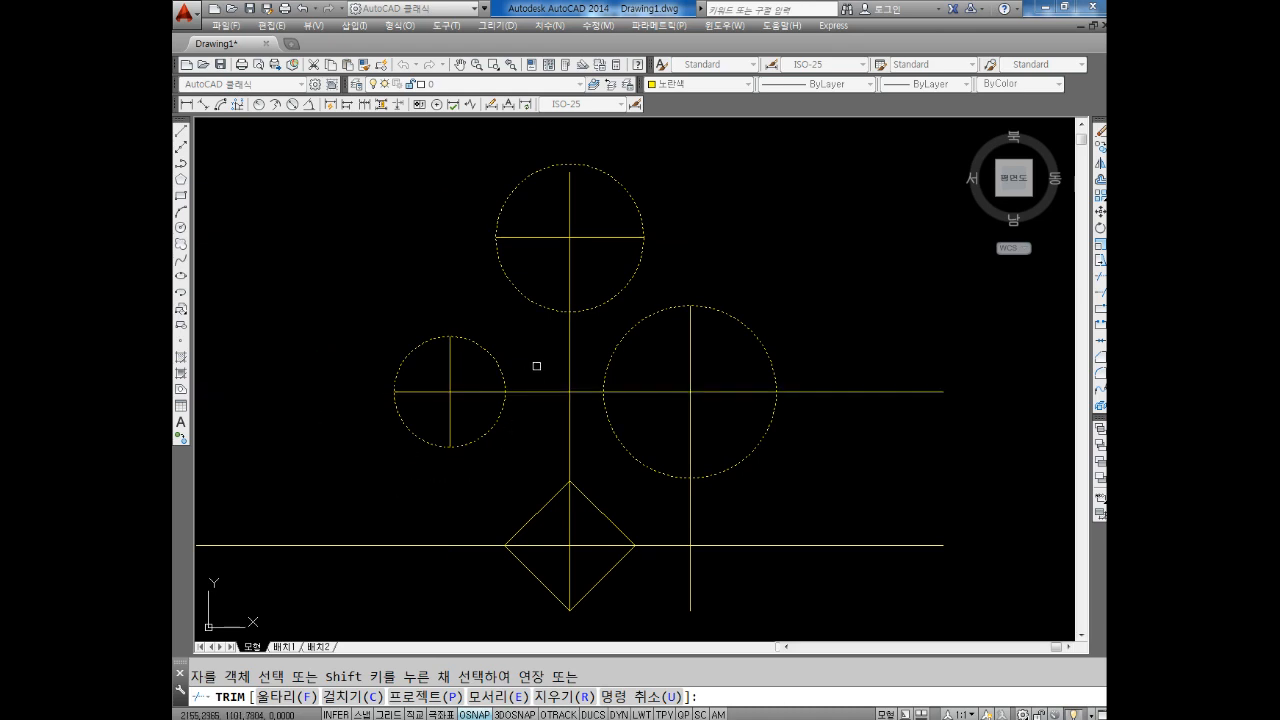
Trim the middle horizontal line beyond the right circle and the right vertical line below it, and end trimming.
{"action": "left_click", "coordinate": [943, 347]}
{"action": "left_click", "coordinate": [872, 426]}
{"action": "middle_click_drag", "start_coordinate": [838, 445], "coordinate": [836, 408]}
{"action": "left_click", "coordinate": [854, 469]}
{"action": "left_click", "coordinate": [674, 545]}
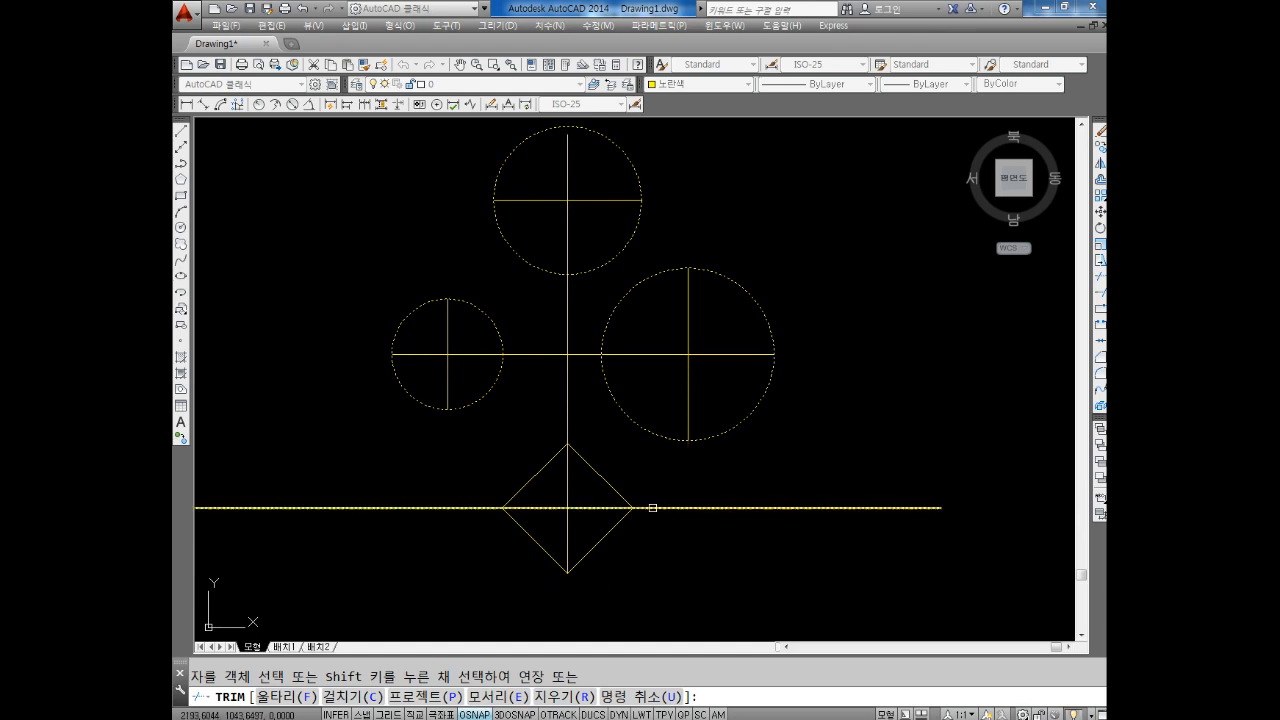
{"action": "scroll", "coordinate": [740, 460], "scroll_direction": "down", "scroll_amount": 2}
{"action": "key", "text": "Escape"}
{"action": "scroll", "coordinate": [655, 338], "scroll_direction": "up", "scroll_amount": 2}
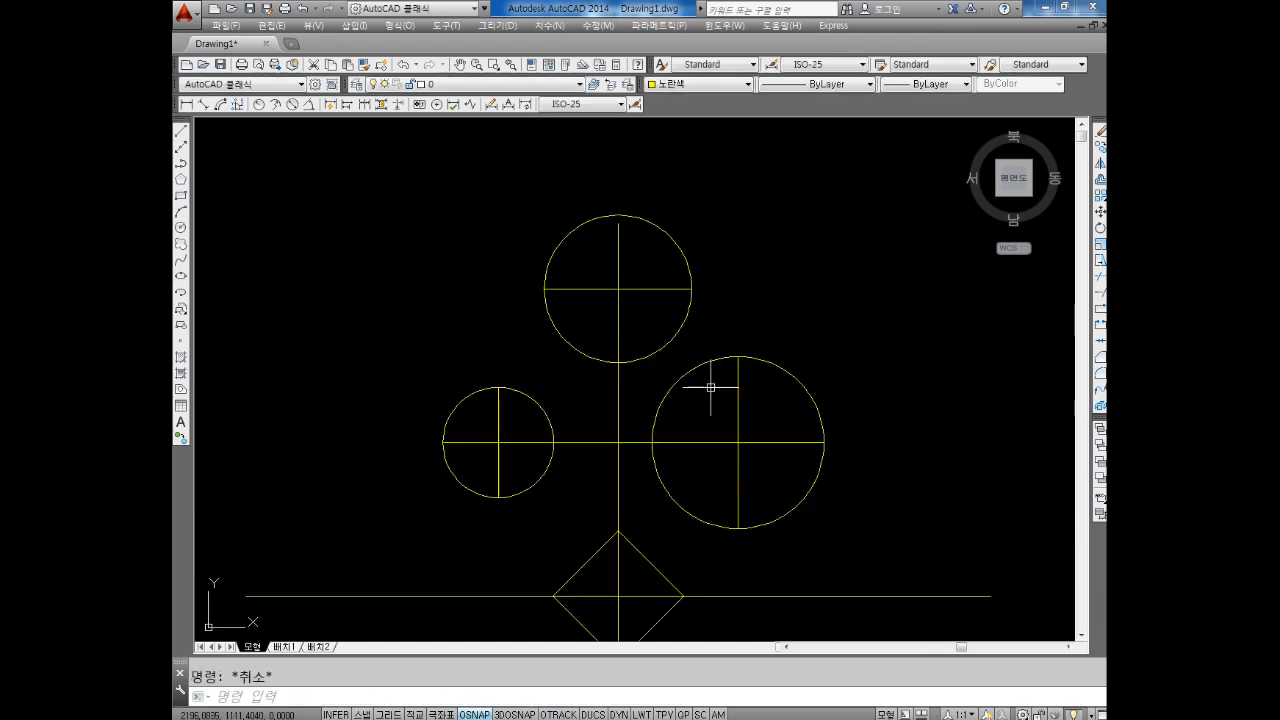
Select the lines crossing between the left and right circles, and clear the selection.
{"action": "scroll", "coordinate": [626, 407], "scroll_direction": "up", "scroll_amount": 2}
{"action": "left_click", "coordinate": [628, 417]}
{"action": "left_click", "coordinate": [561, 433]}
{"action": "key", "text": "Escape"}
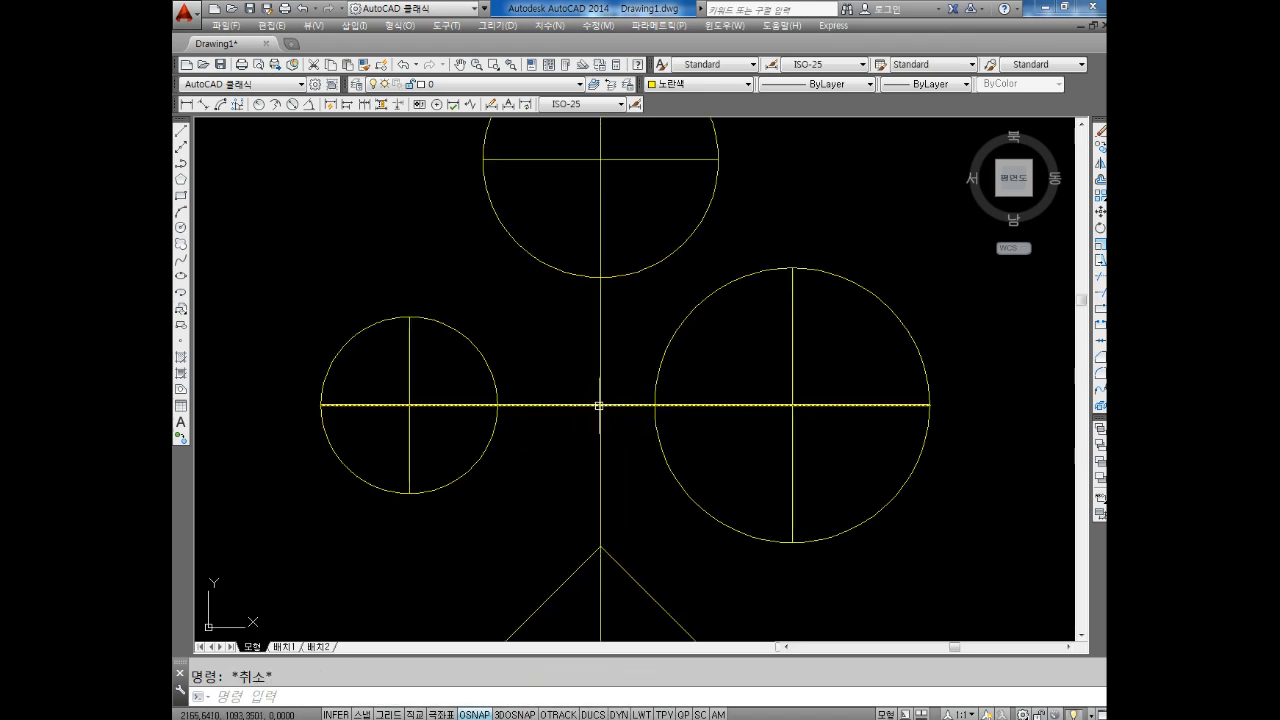
{"action": "left_click", "coordinate": [636, 361]}
{"action": "left_click", "coordinate": [564, 440]}
{"action": "scroll", "coordinate": [570, 430], "scroll_direction": "down", "scroll_amount": 2}
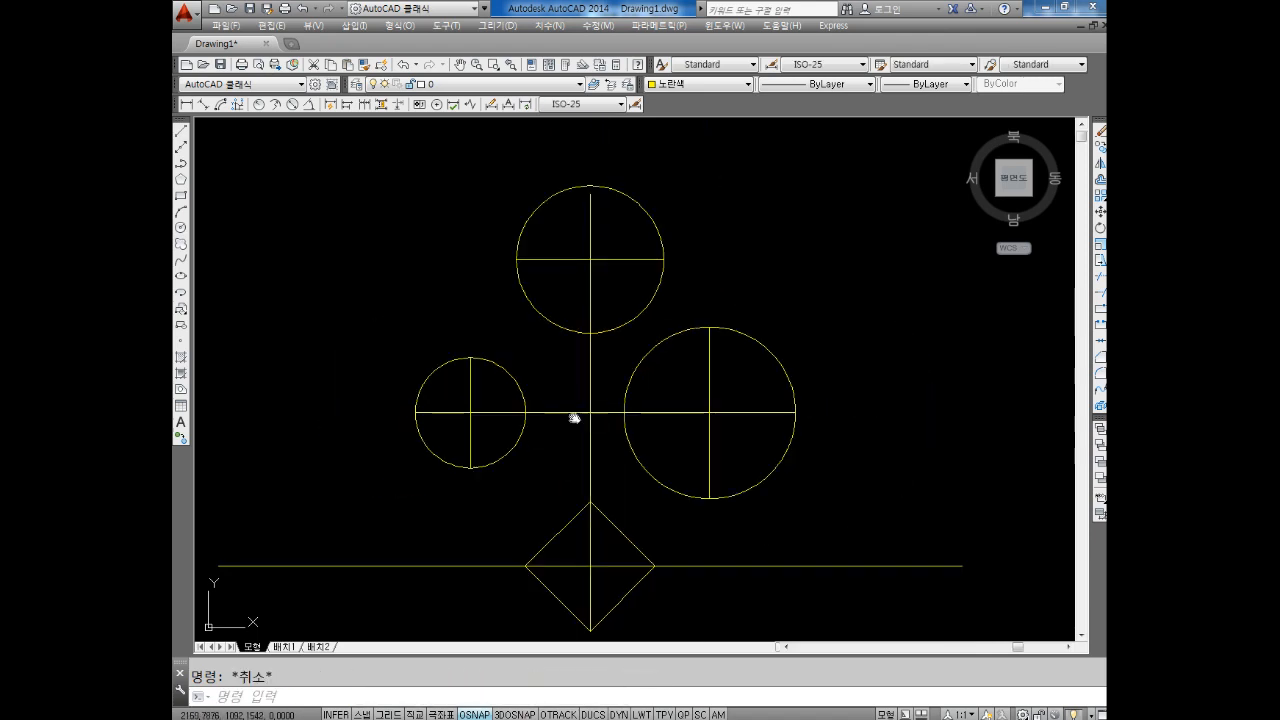
{"action": "key", "text": "Escape"}
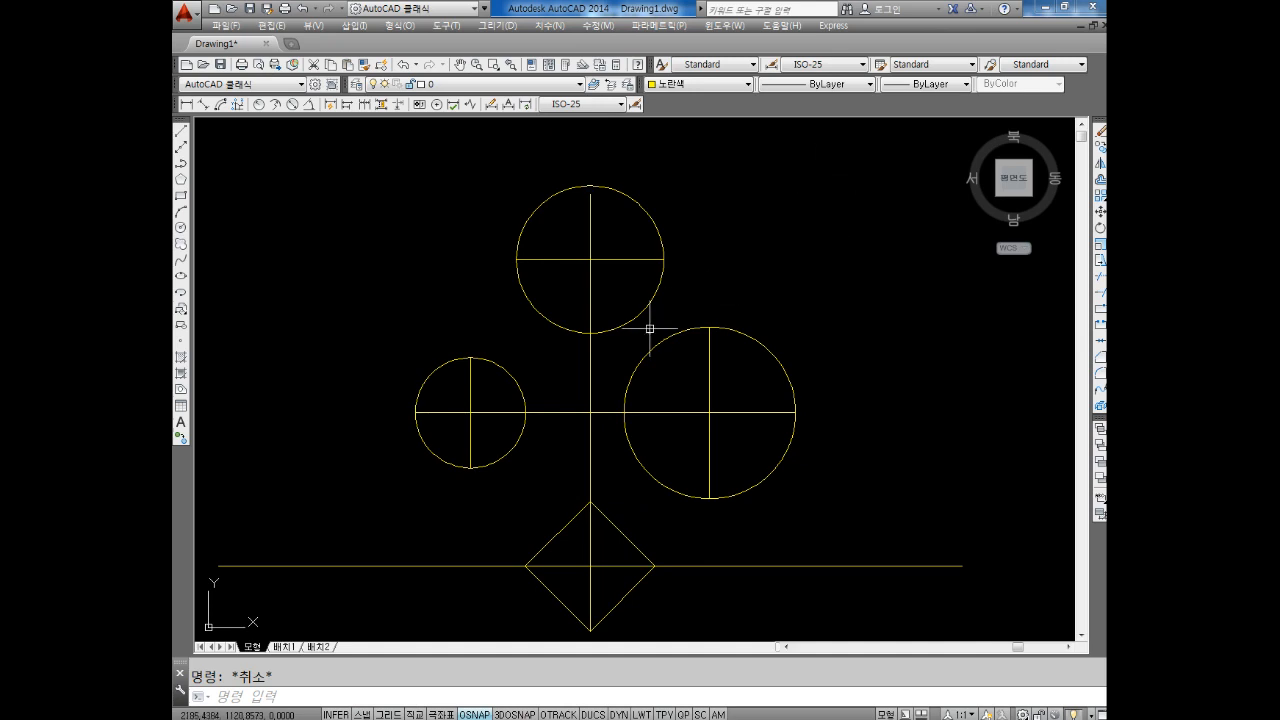
{"action": "middle_click_drag", "start_coordinate": [474, 286], "coordinate": [497, 293]}
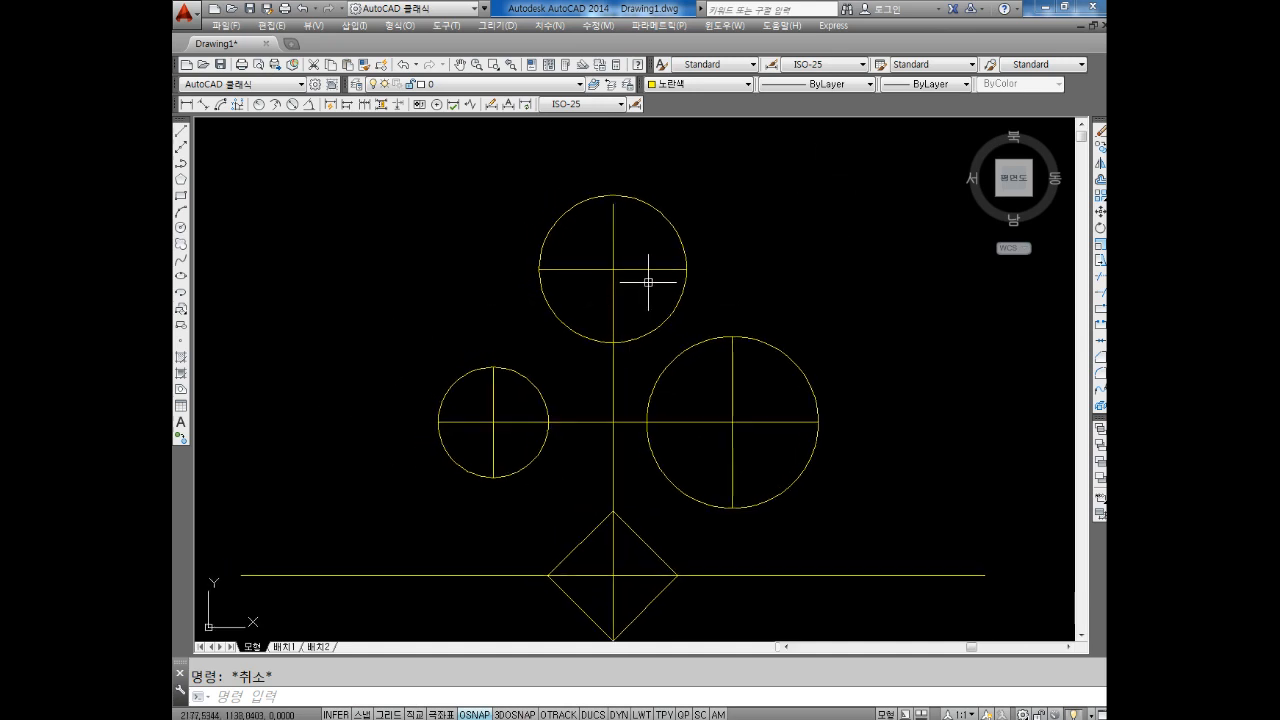
{"action": "scroll", "coordinate": [630, 262], "scroll_direction": "up", "scroll_amount": 3}
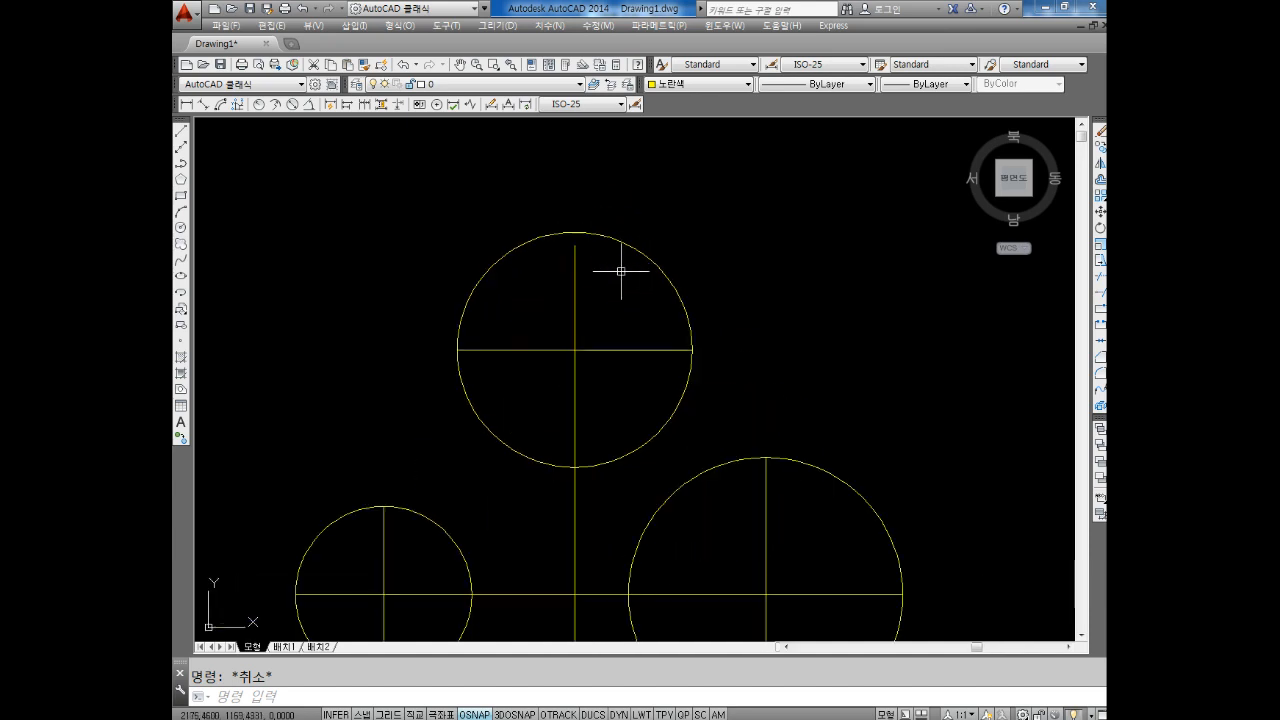
{"action": "scroll", "coordinate": [590, 292], "scroll_direction": "down", "scroll_amount": 3}
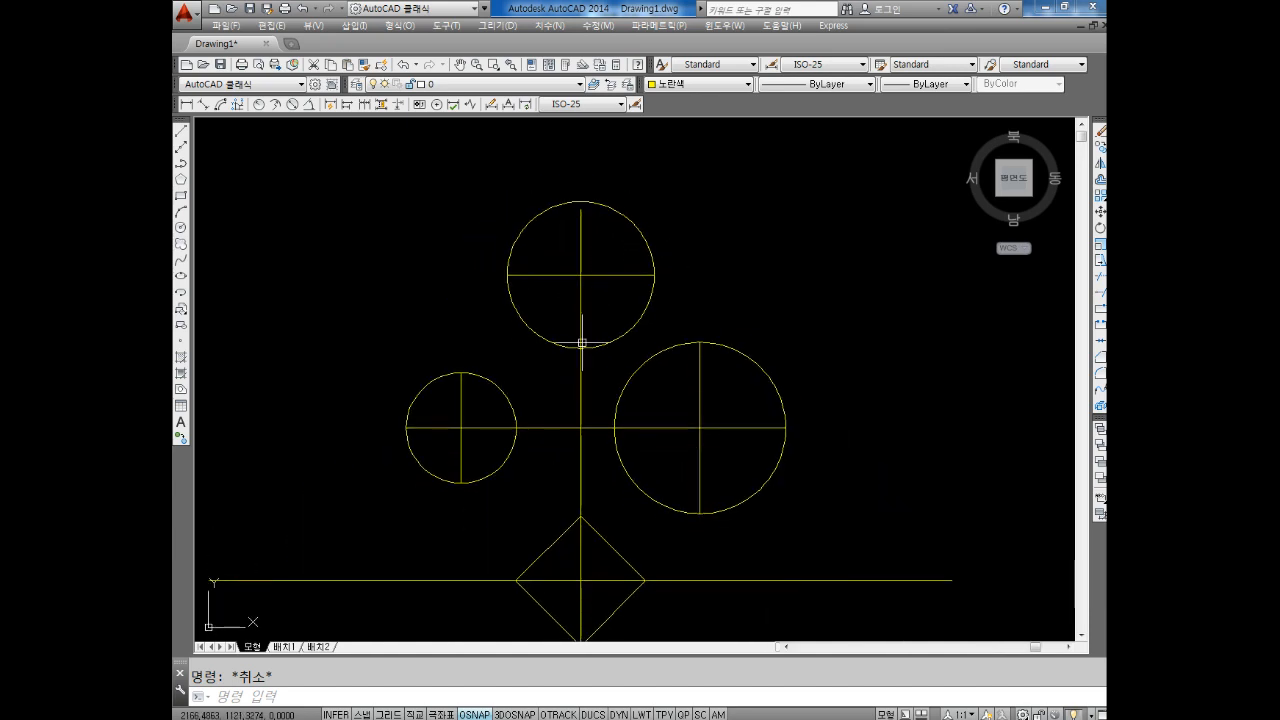
{"action": "scroll", "coordinate": [611, 351], "scroll_direction": "up", "scroll_amount": 3}
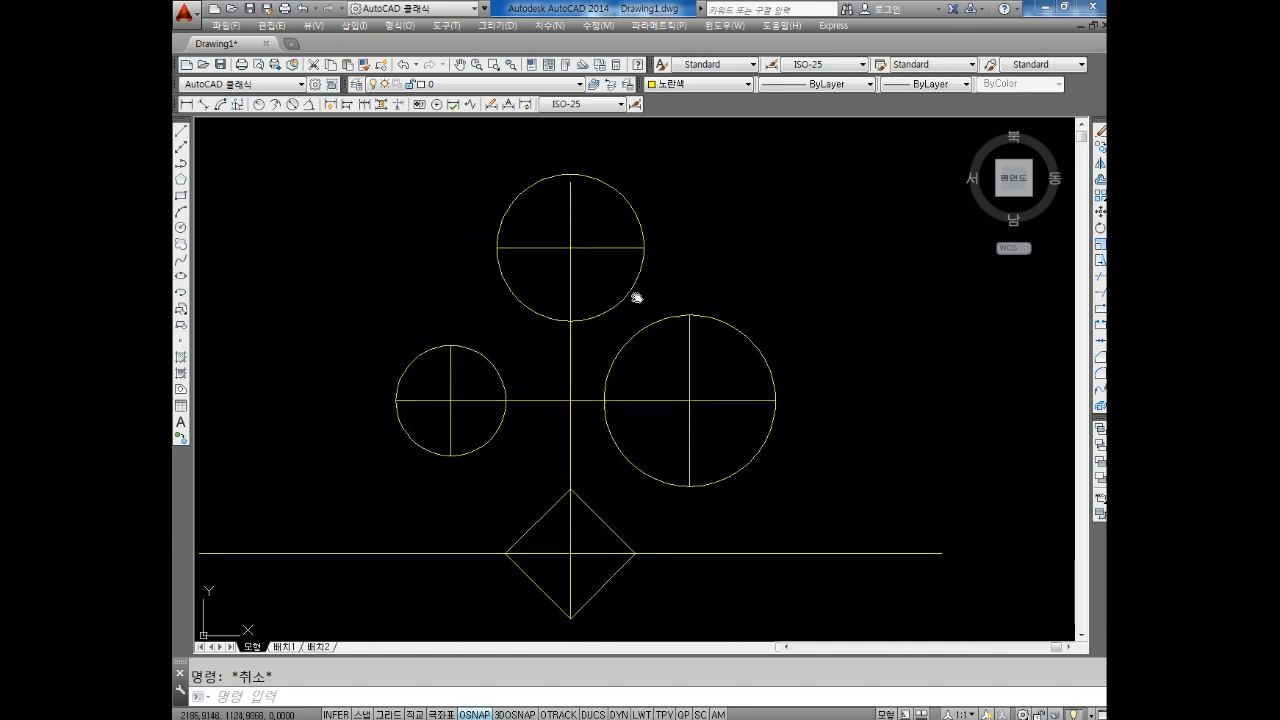
Extend the vertical centre line up to the top of the upper circle, using that circle as the boundary edge.
{"action": "scroll", "coordinate": [554, 184], "scroll_direction": "up", "scroll_amount": 4}
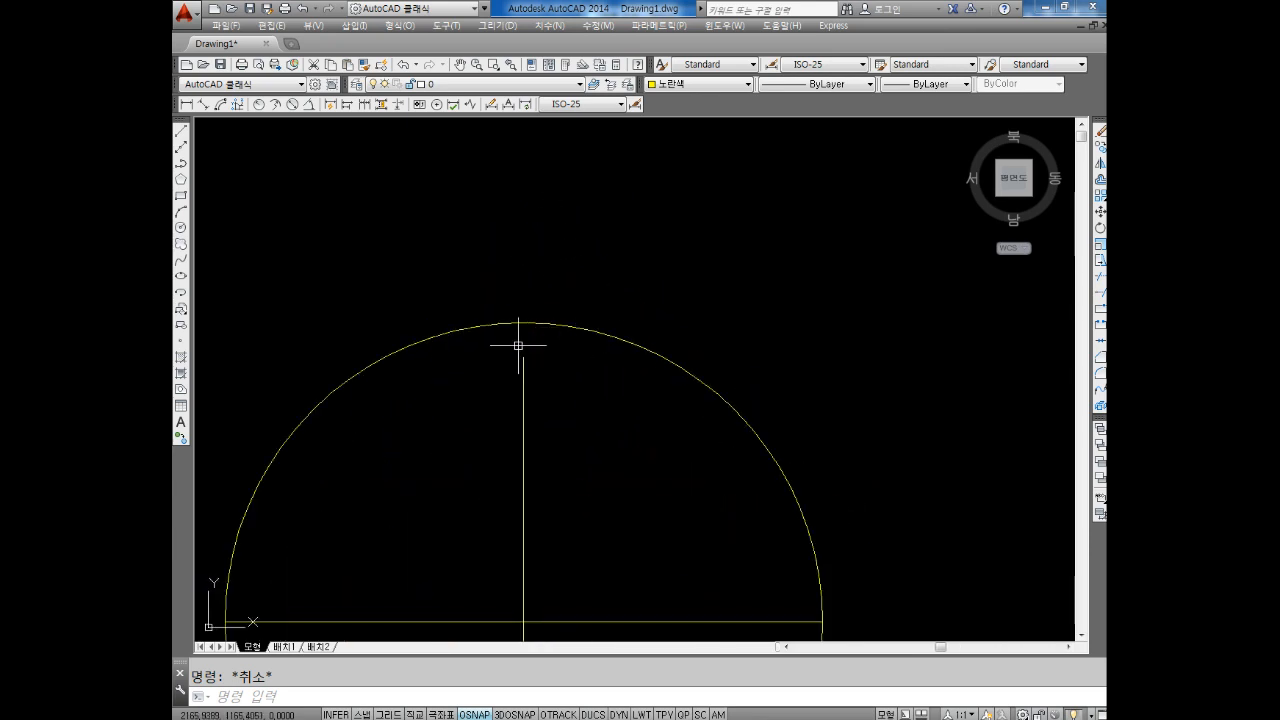
{"action": "mouse_move", "coordinate": [523, 360]}
{"action": "middle_mouse_down"}
{"action": "mouse_move", "coordinate": [523, 289]}
{"action": "mouse_move", "coordinate": [523, 309]}
{"action": "middle_mouse_up"}
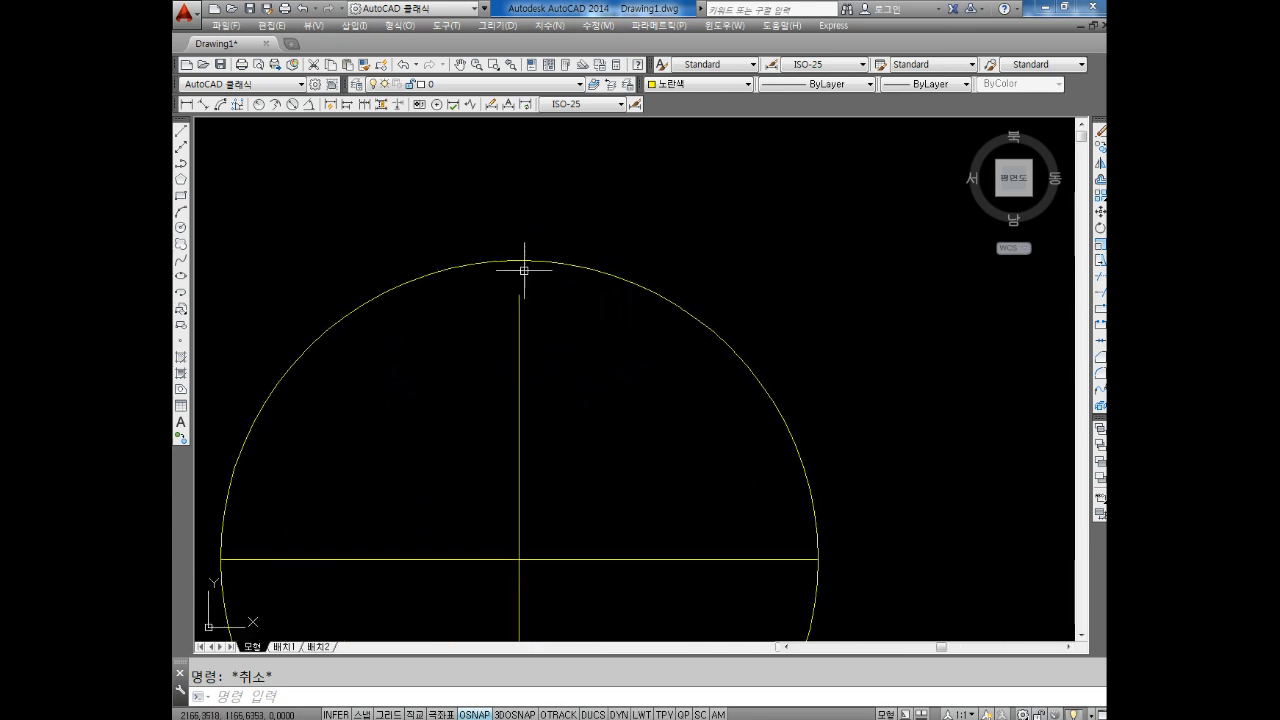
{"action": "scroll", "coordinate": [524, 268], "scroll_direction": "down", "scroll_amount": 7}
{"action": "scroll", "coordinate": [506, 266], "scroll_direction": "up", "scroll_amount": 6}
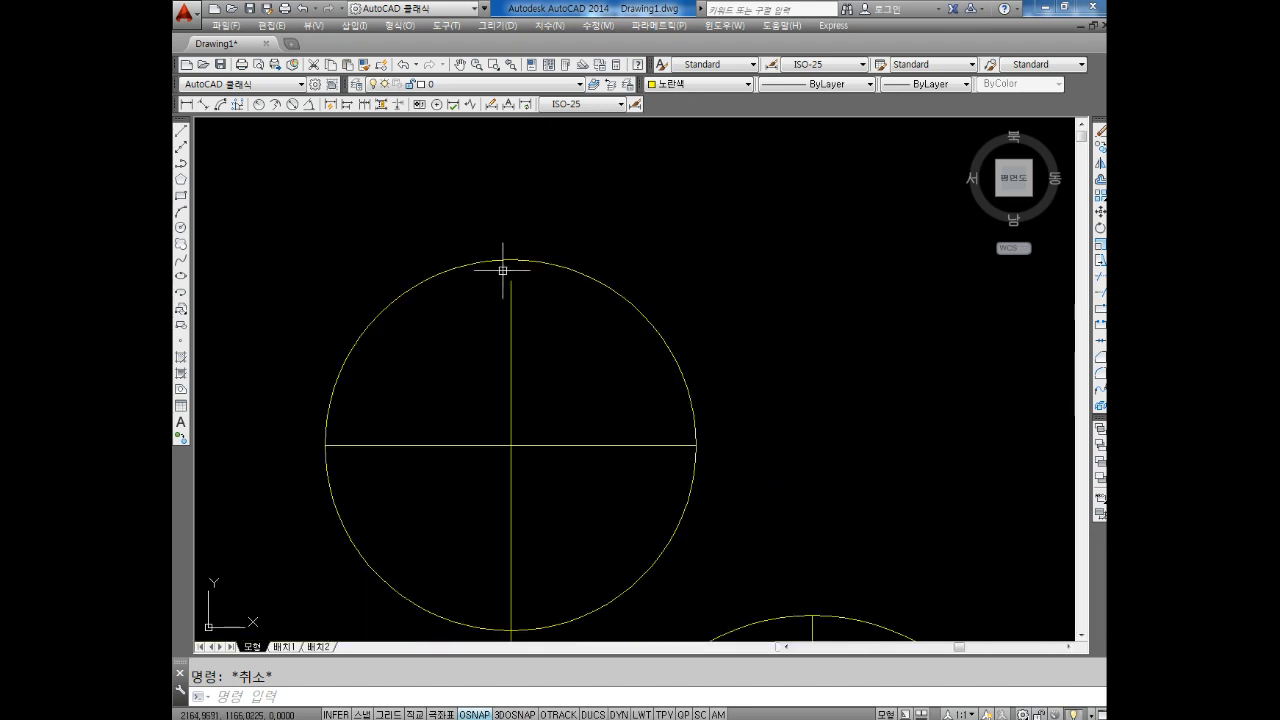
{"action": "middle_click_drag", "start_coordinate": [514, 294], "coordinate": [514, 238]}
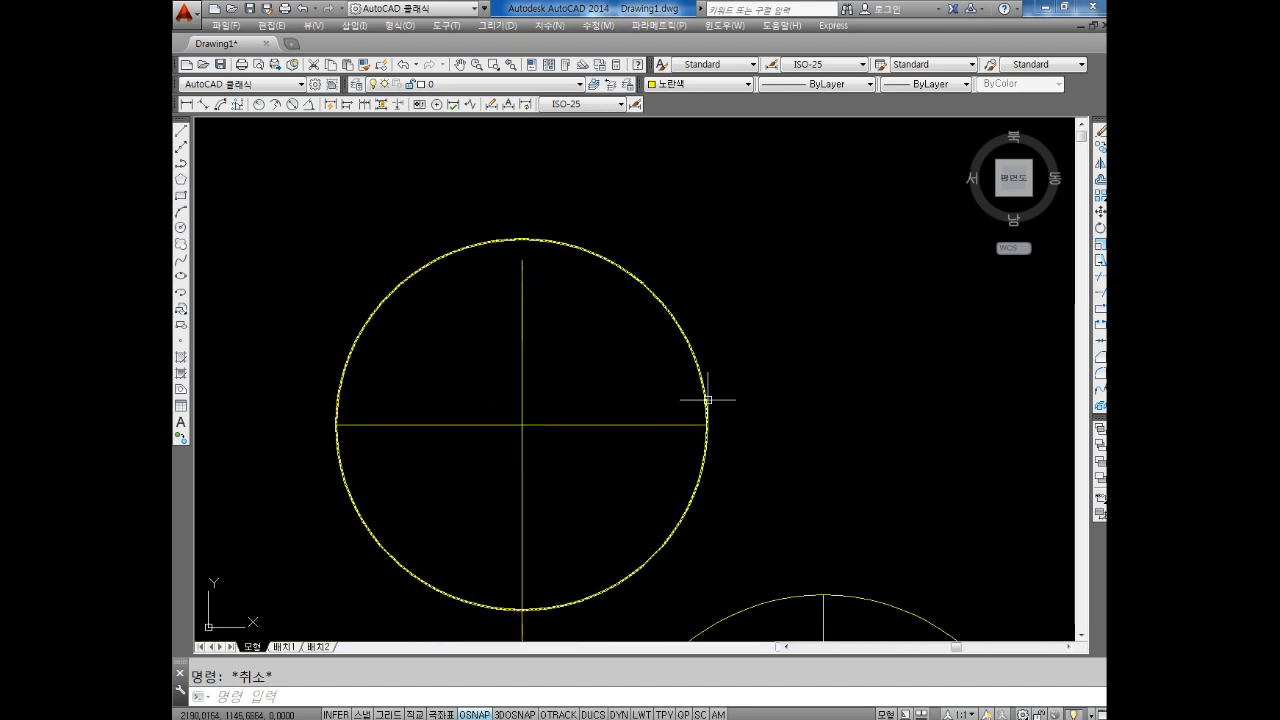
{"action": "type", "text": "ex"}
{"action": "key", "text": "Return"}
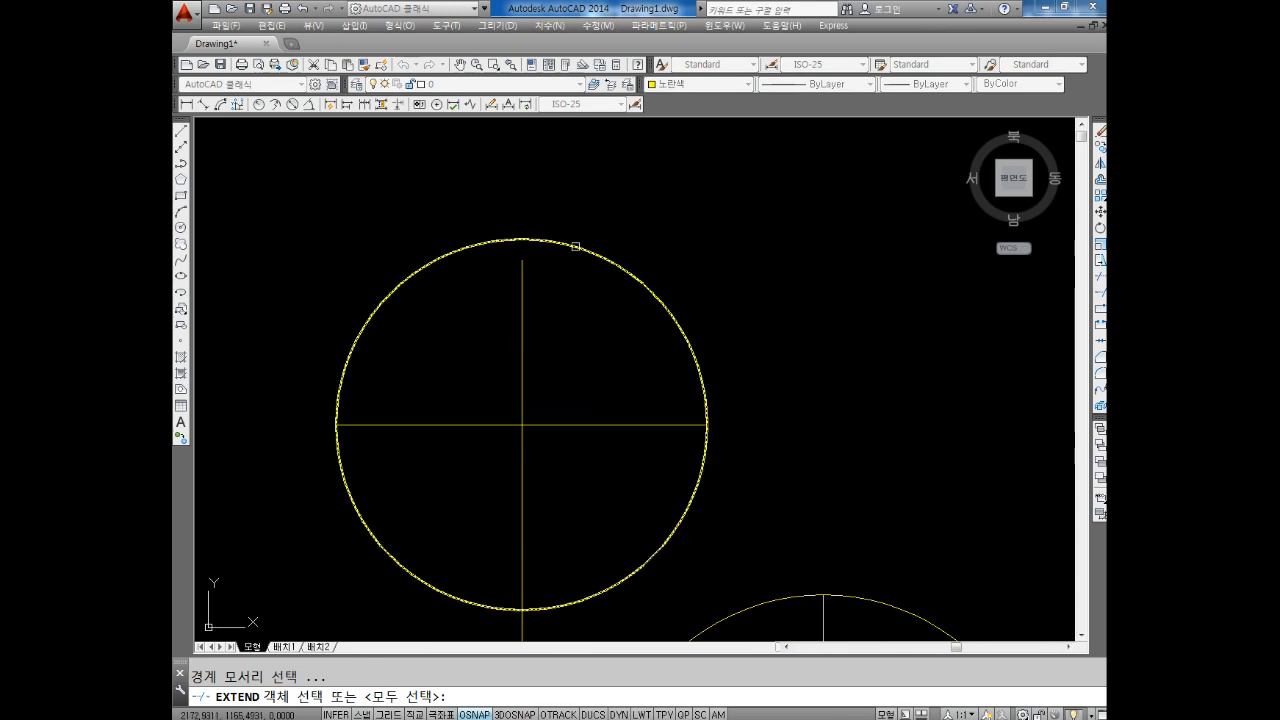
{"action": "left_click", "coordinate": [575, 245]}
{"action": "key", "text": "Return"}
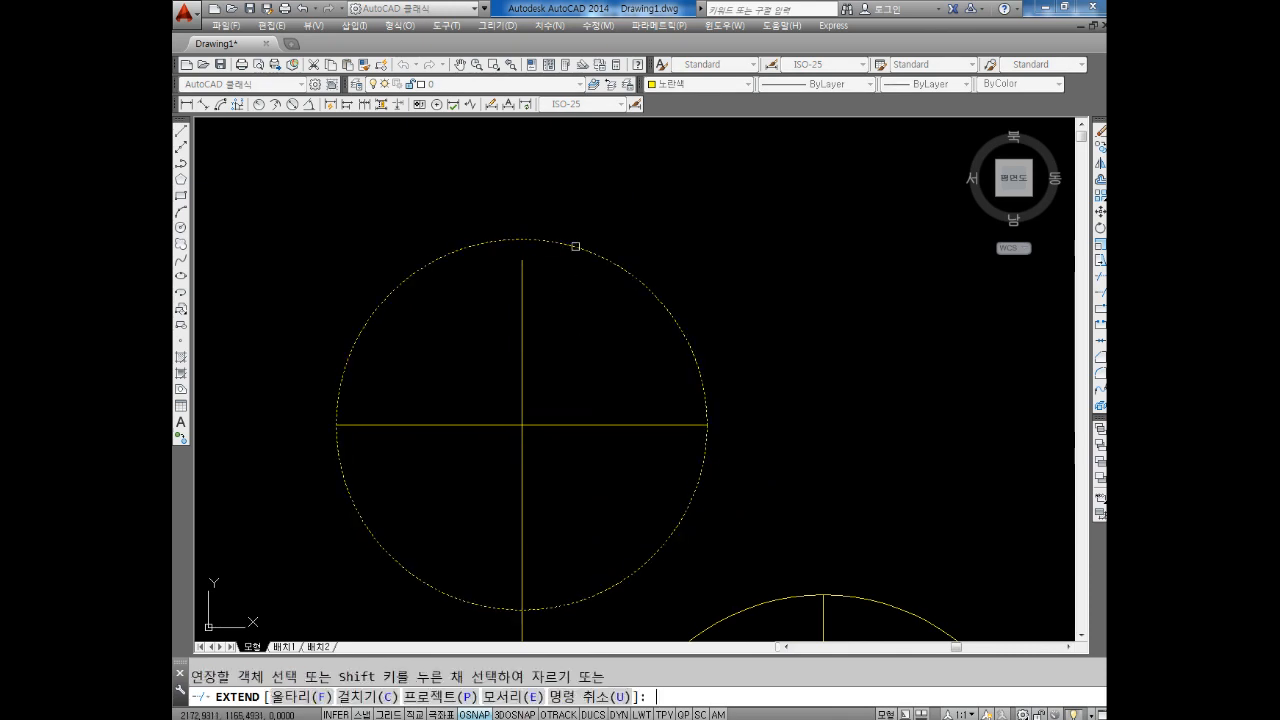
{"action": "left_click", "coordinate": [520, 280]}
{"action": "scroll", "coordinate": [525, 295], "scroll_direction": "down", "scroll_amount": 4}
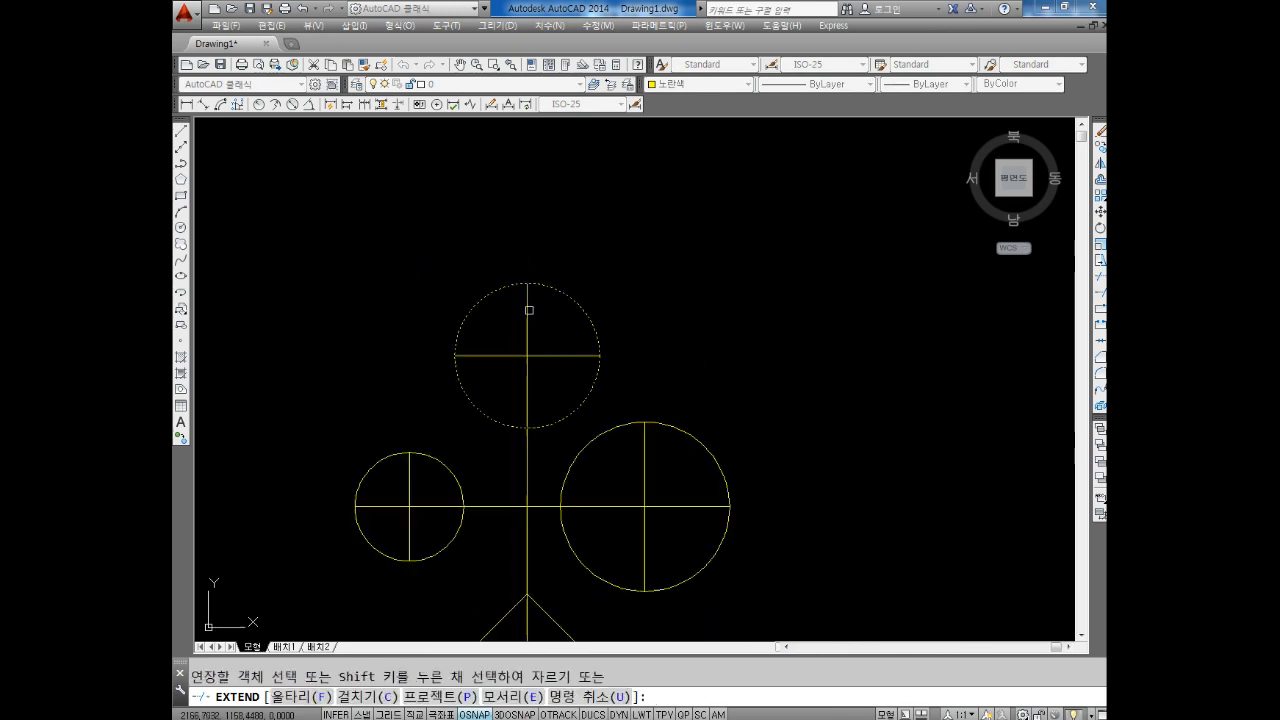
{"action": "scroll", "coordinate": [552, 289], "scroll_direction": "up", "scroll_amount": 2}
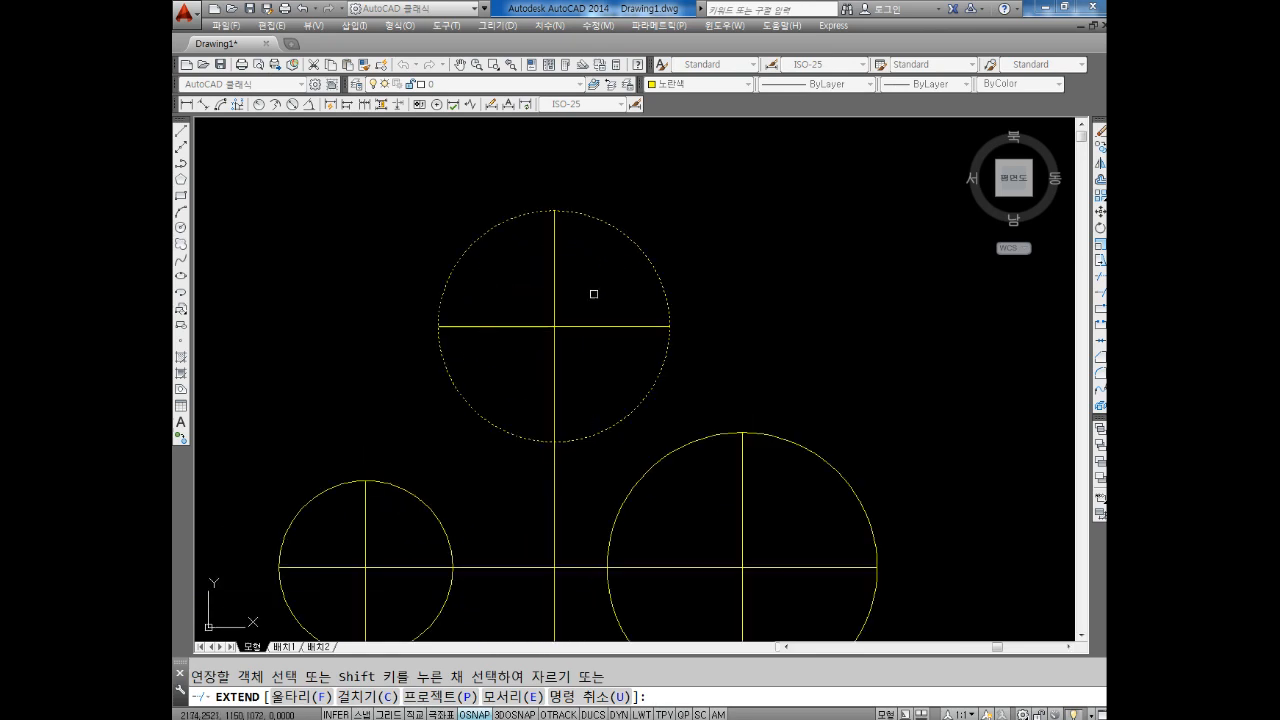
{"action": "key", "text": "Escape"}
{"action": "scroll", "coordinate": [595, 325], "scroll_direction": "down", "scroll_amount": 2}
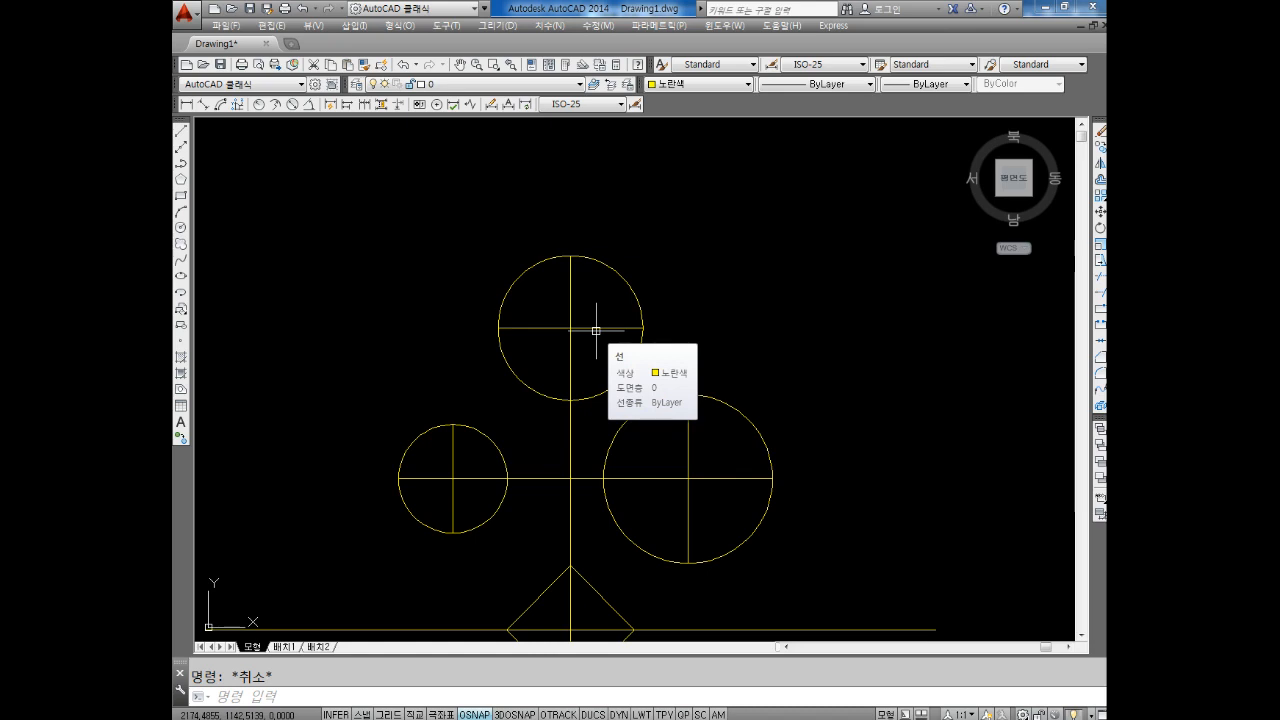
Switch to Notepad, add a line break below the "ex" note and insert "엔터" after "ex".
{"action": "key", "text": "alt+Tab"}
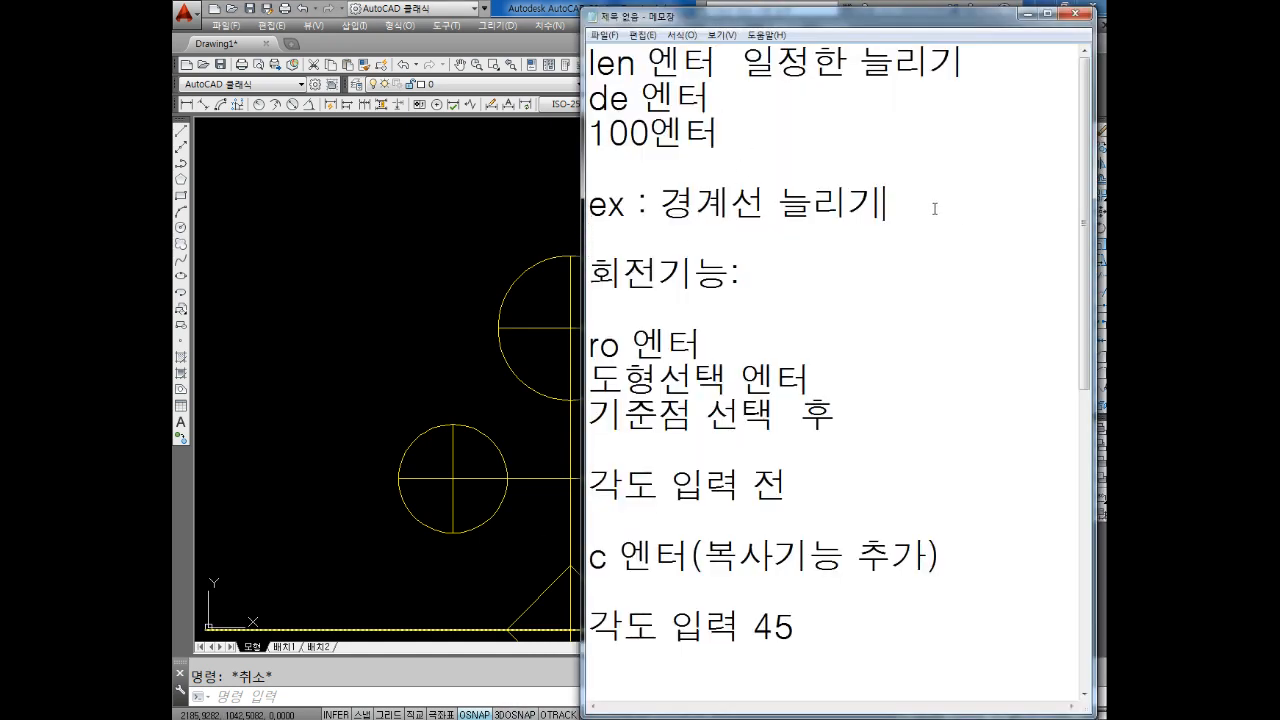
{"action": "key", "text": "Return"}
{"action": "key", "text": "Right"}
{"action": "type", "text": "엔터"}
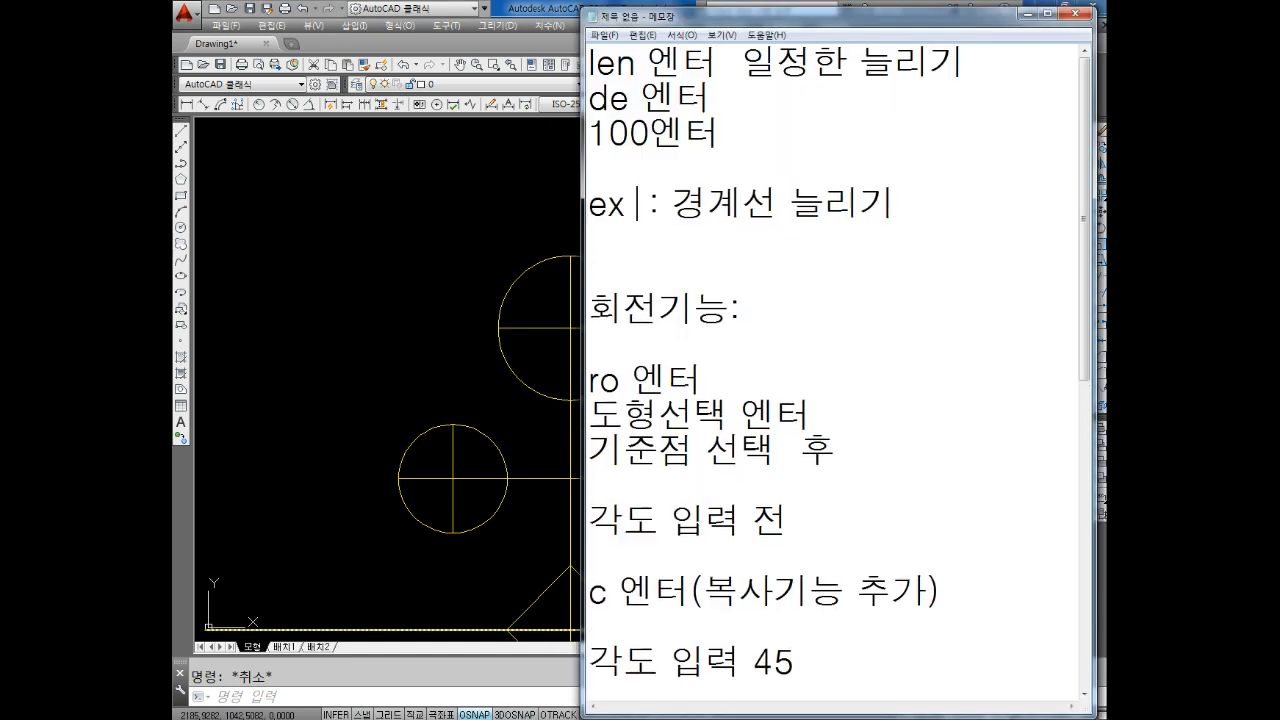
Add the lines "경계선 클릭" and "늘리고자 하는 선 클릭" under the "ex 엔터" note.
{"action": "type", "text": "경계선 "}
{"action": "type", "text": "클릭"}
{"action": "key", "text": "Return"}
{"action": "type", "text": "늘리고"}
{"action": "type", "text": "자 하는 선 클릭"}
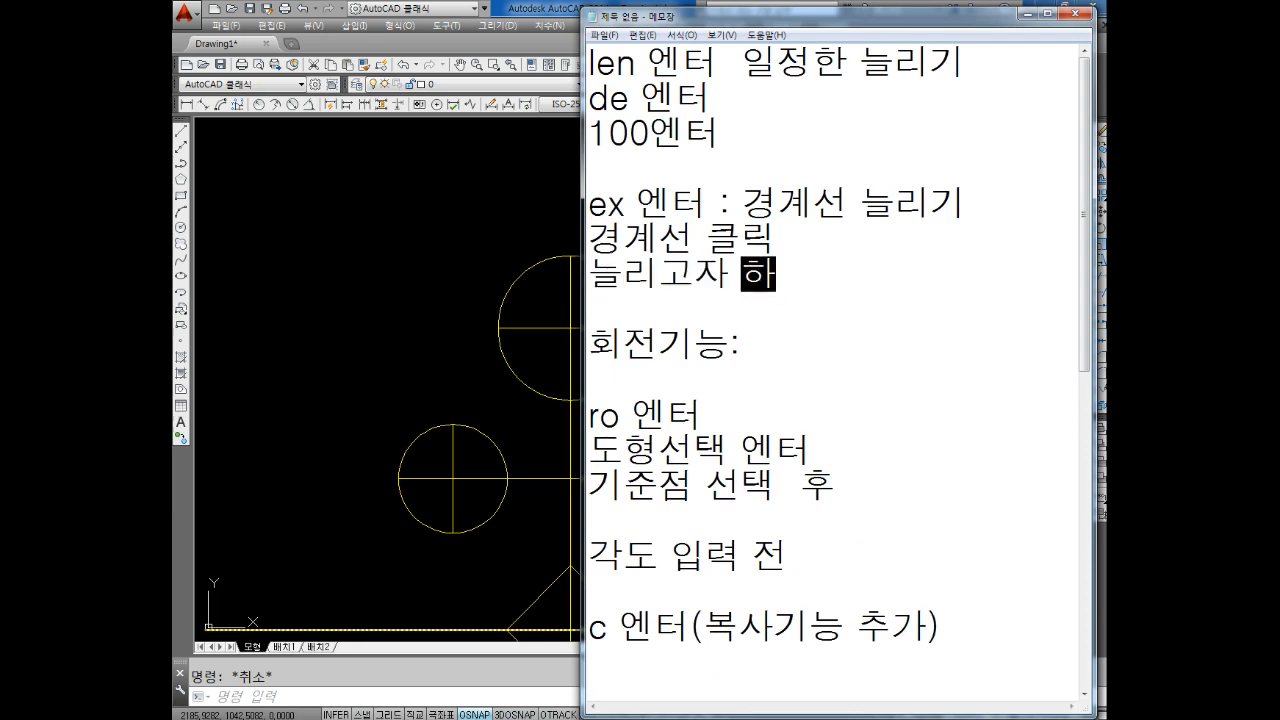
{"action": "key", "text": "Return"}
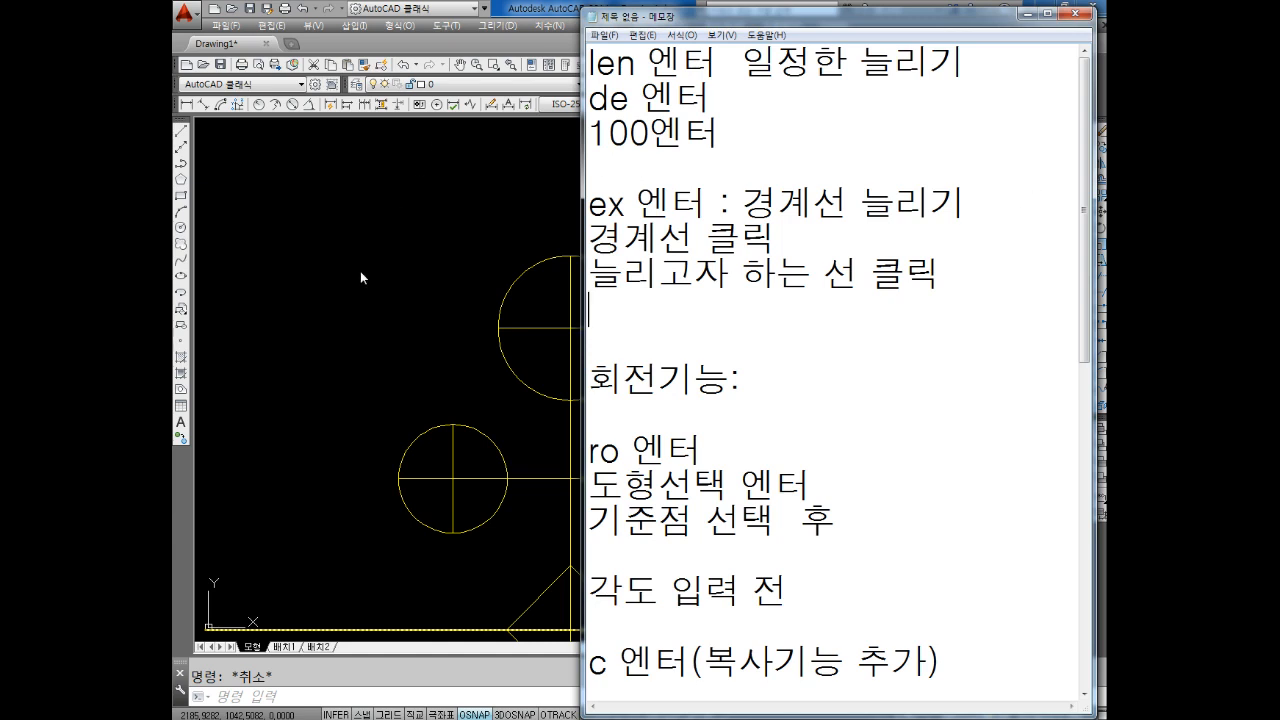
Switch to AutoCAD and draw a line tangent to the outer sides of the upper and left circles.
{"action": "middle_click_drag", "start_coordinate": [360, 271], "coordinate": [342, 235]}
{"action": "middle_click_drag", "start_coordinate": [455, 290], "coordinate": [472, 289]}
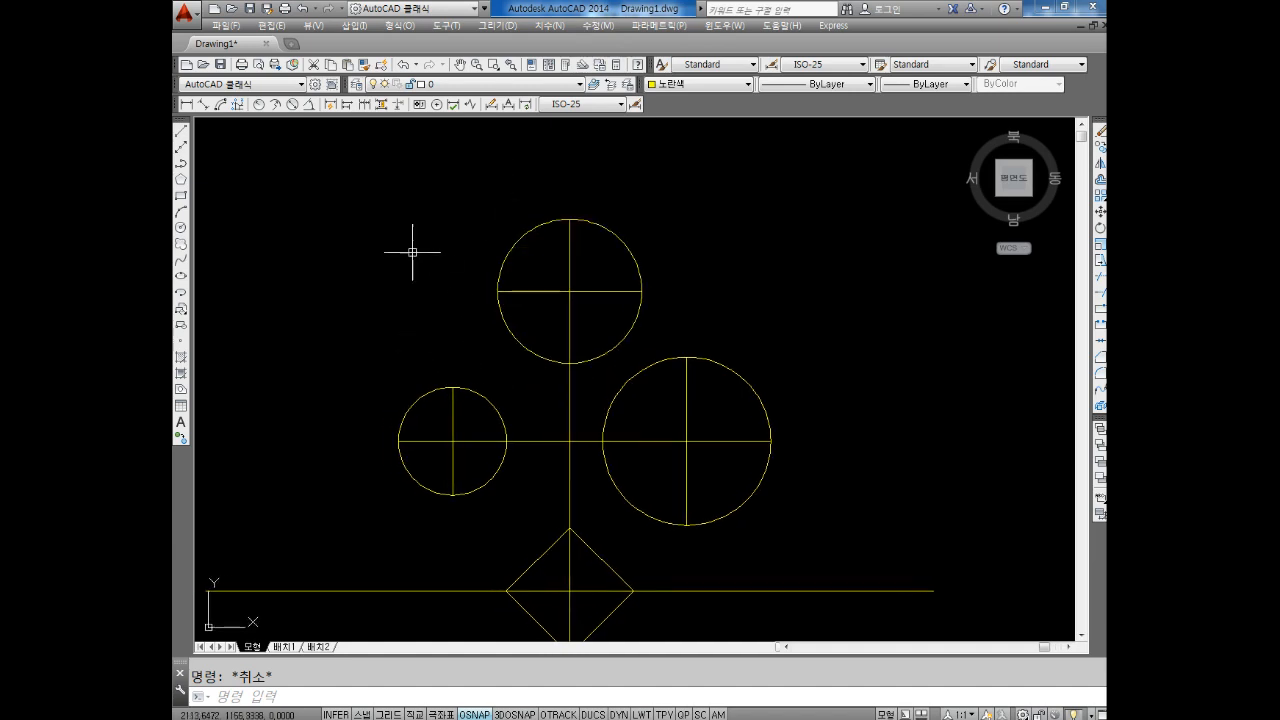
{"action": "type", "text": "l"}
{"action": "key", "text": "Return"}
{"action": "right_click", "coordinate": [403, 180], "text": "shift"}
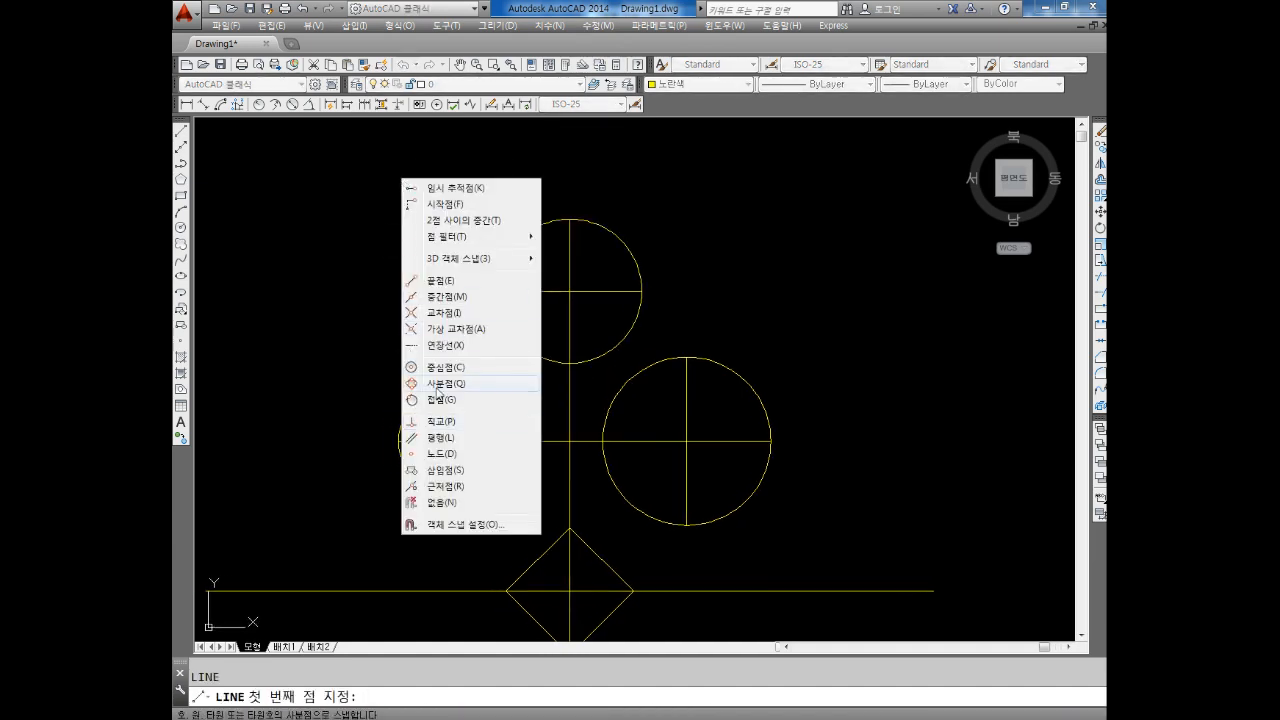
{"action": "left_click", "coordinate": [411, 399]}
{"action": "right_click", "coordinate": [371, 349], "text": "shift"}
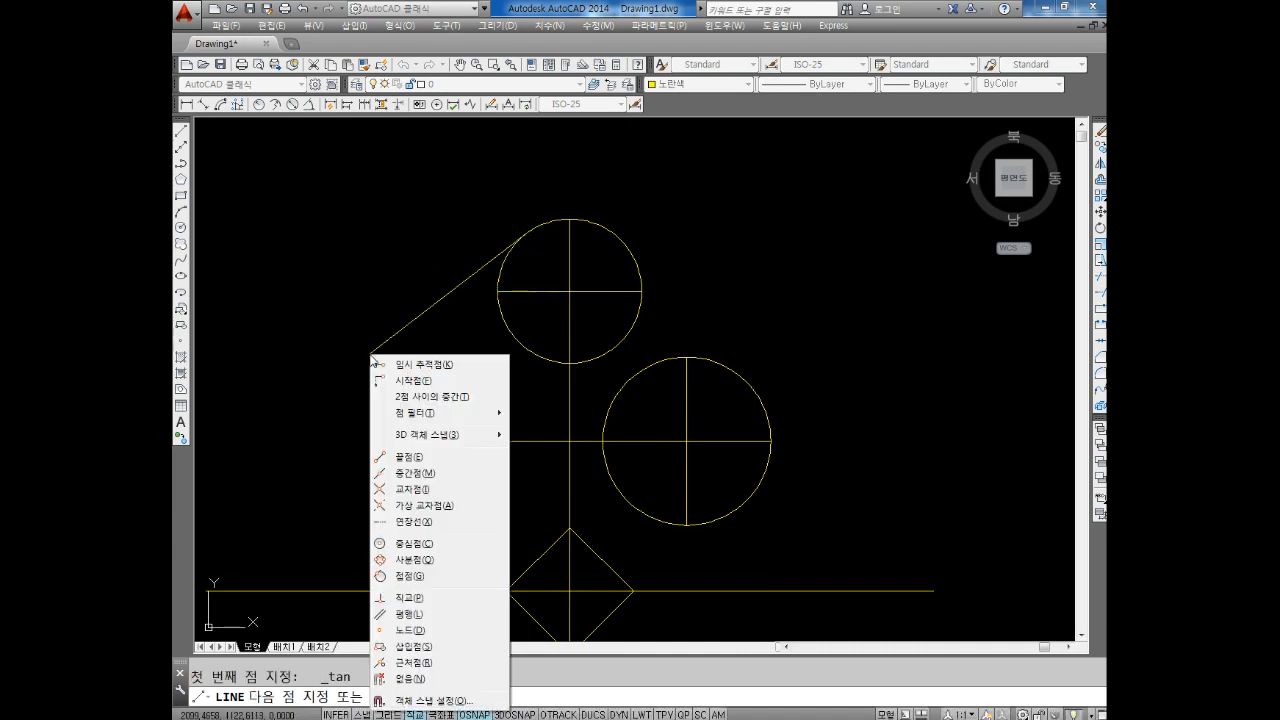
{"action": "left_click", "coordinate": [385, 569]}
{"action": "left_click", "coordinate": [414, 400]}
{"action": "key", "text": "Escape"}
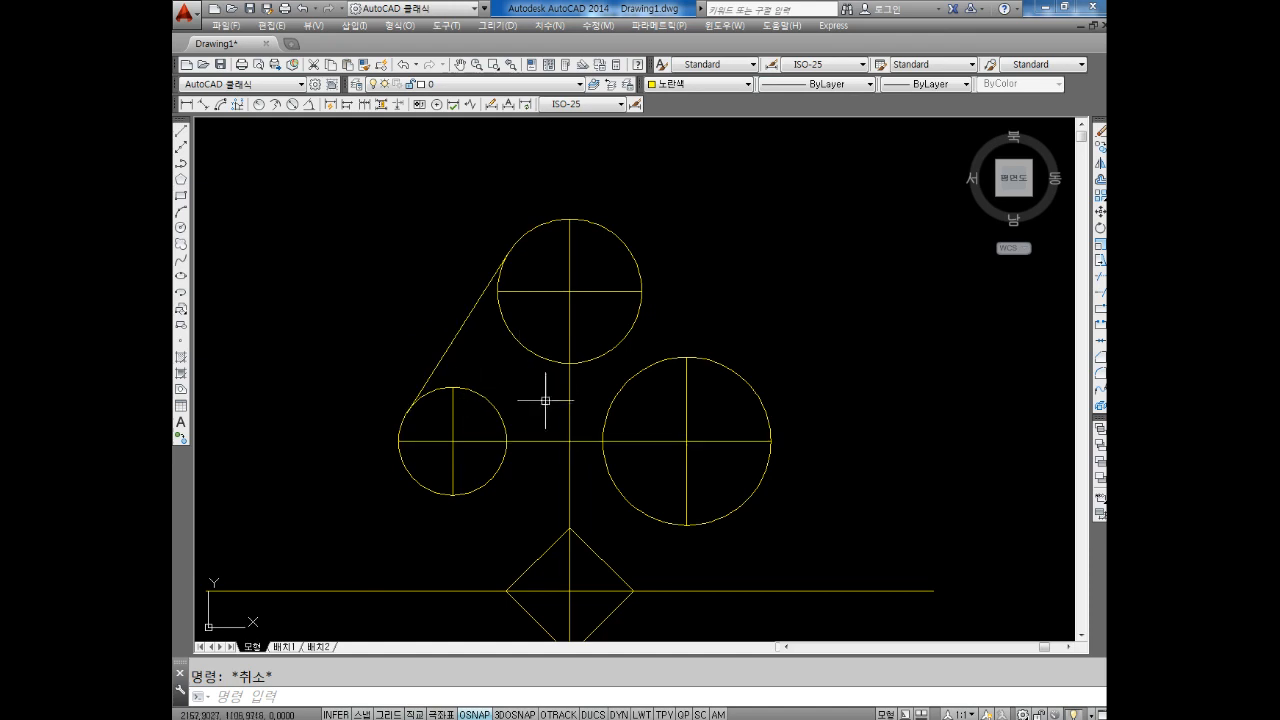
Draw a radius 18 circle tangent to the left circle and the diamond's upper-left edge.
{"action": "middle_click_drag", "start_coordinate": [543, 400], "coordinate": [540, 366]}
{"action": "middle_click_drag", "start_coordinate": [491, 434], "coordinate": [495, 360]}
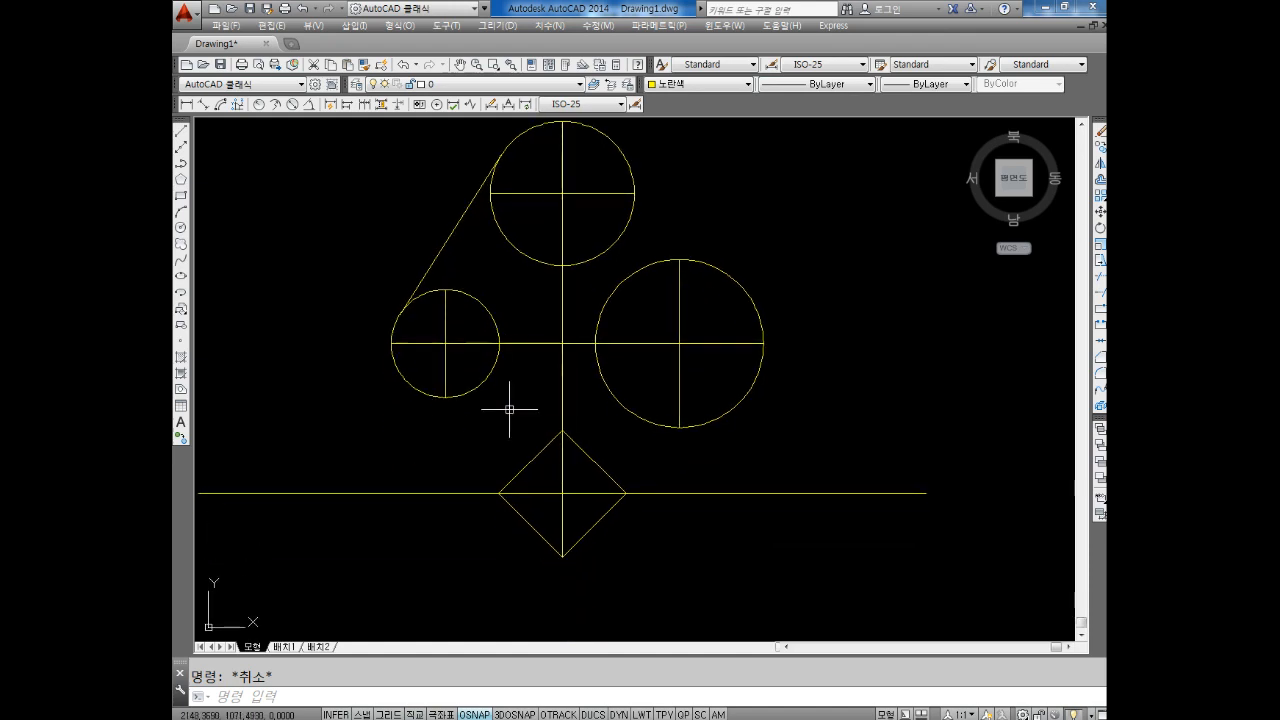
{"action": "scroll", "coordinate": [506, 411], "scroll_direction": "up", "scroll_amount": 2}
{"action": "type", "text": "c"}
{"action": "key", "text": "Return"}
{"action": "type", "text": "t"}
{"action": "key", "text": "Return"}
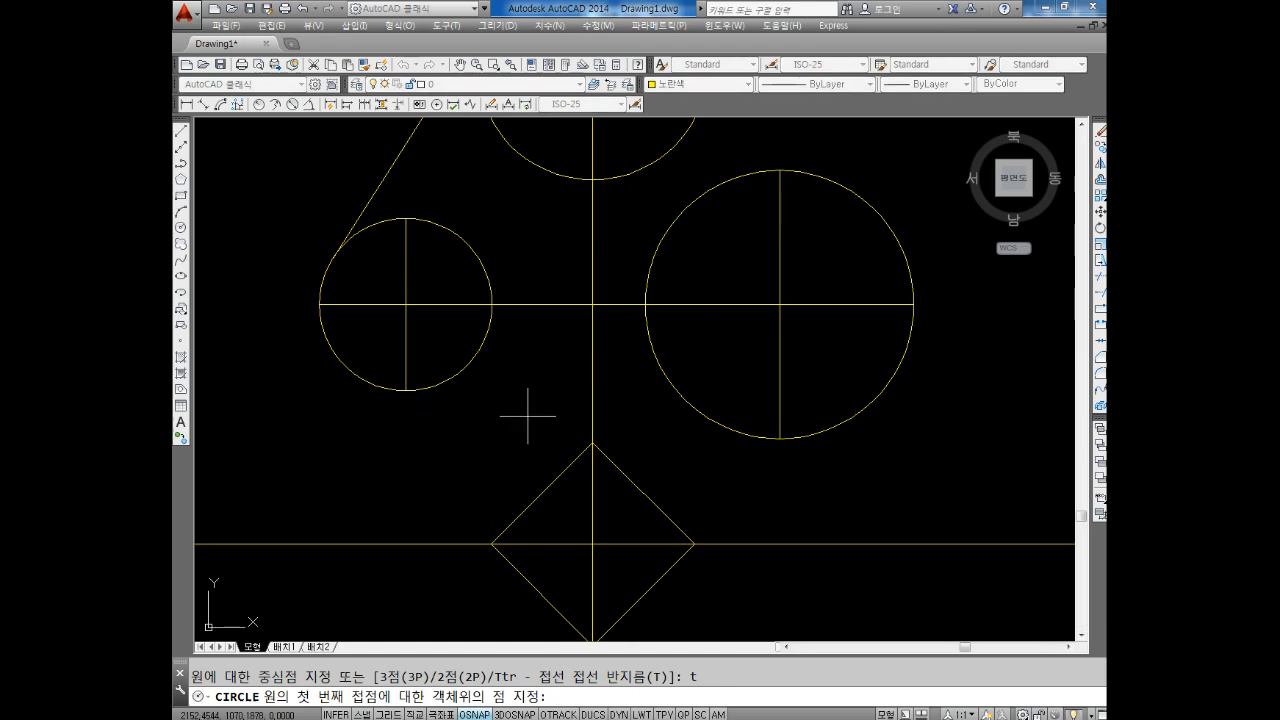
{"action": "left_click", "coordinate": [465, 367]}
{"action": "left_click", "coordinate": [536, 488]}
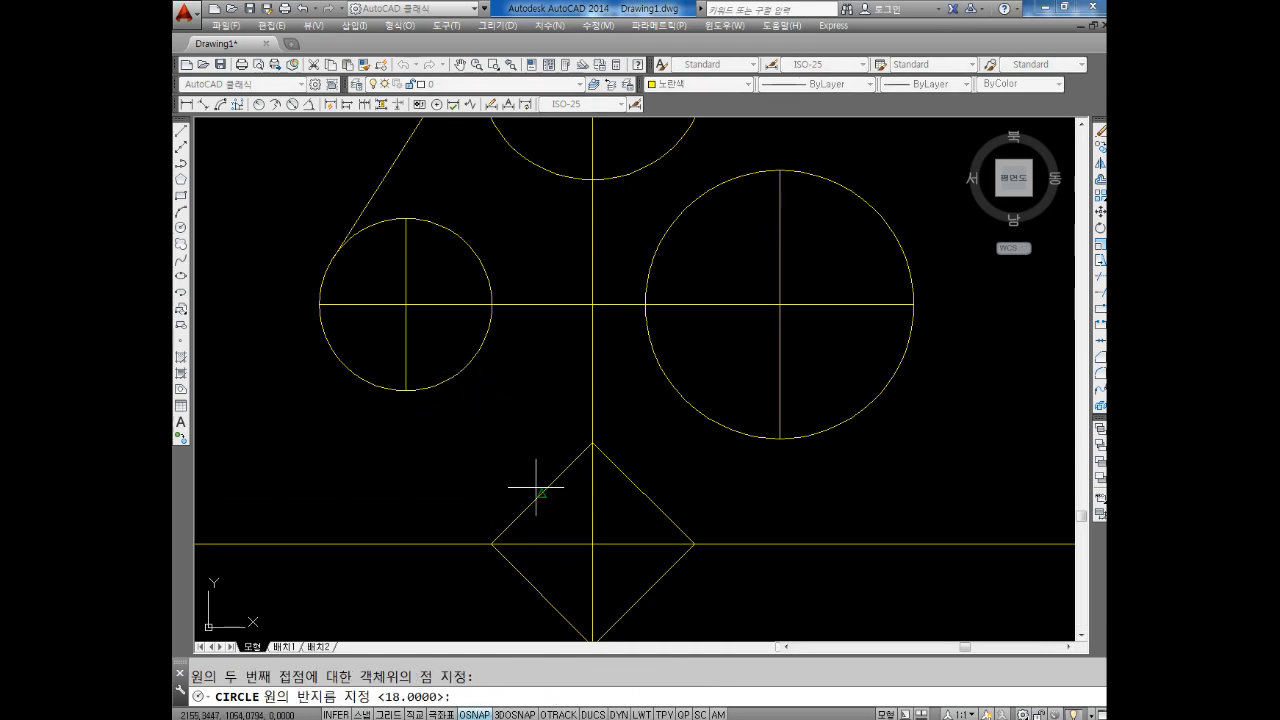
{"action": "type", "text": "18"}
{"action": "key", "text": "Return"}
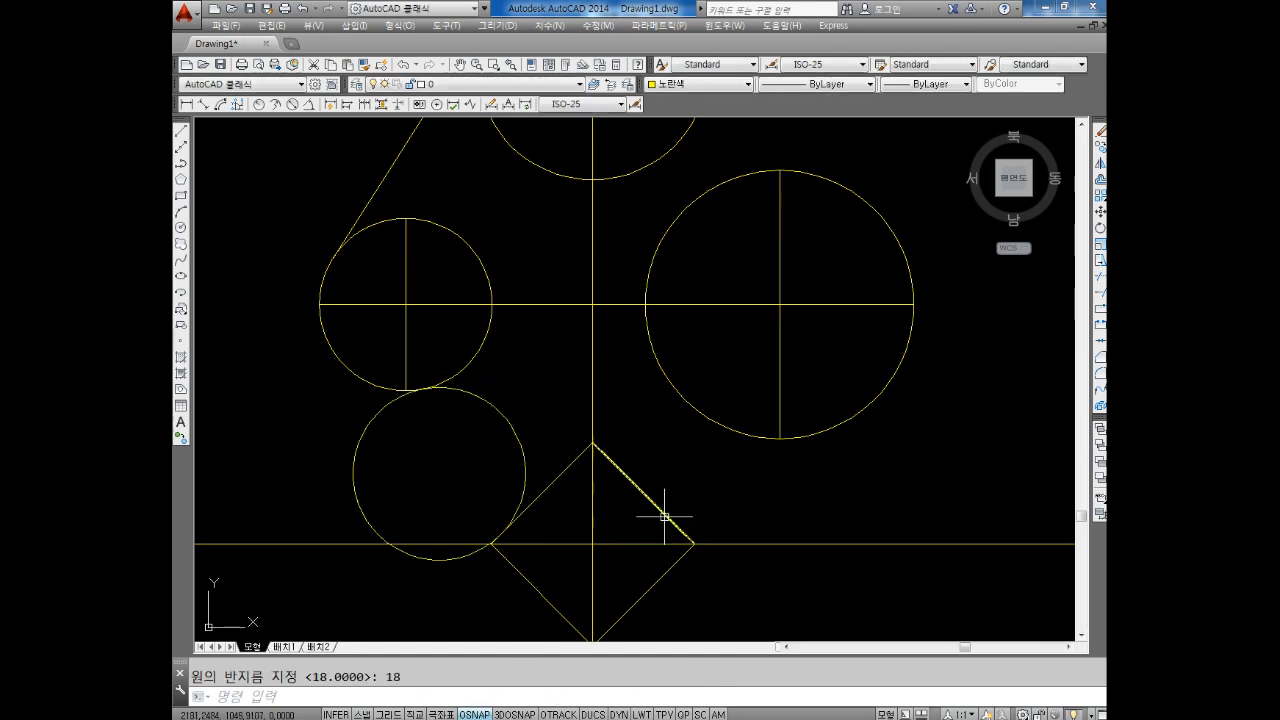
Draw a radius 11 circle tangent to the diamond's upper-right edge and the right circle.
{"action": "middle_click_drag", "start_coordinate": [671, 523], "coordinate": [647, 465]}
{"action": "key", "text": "Return"}
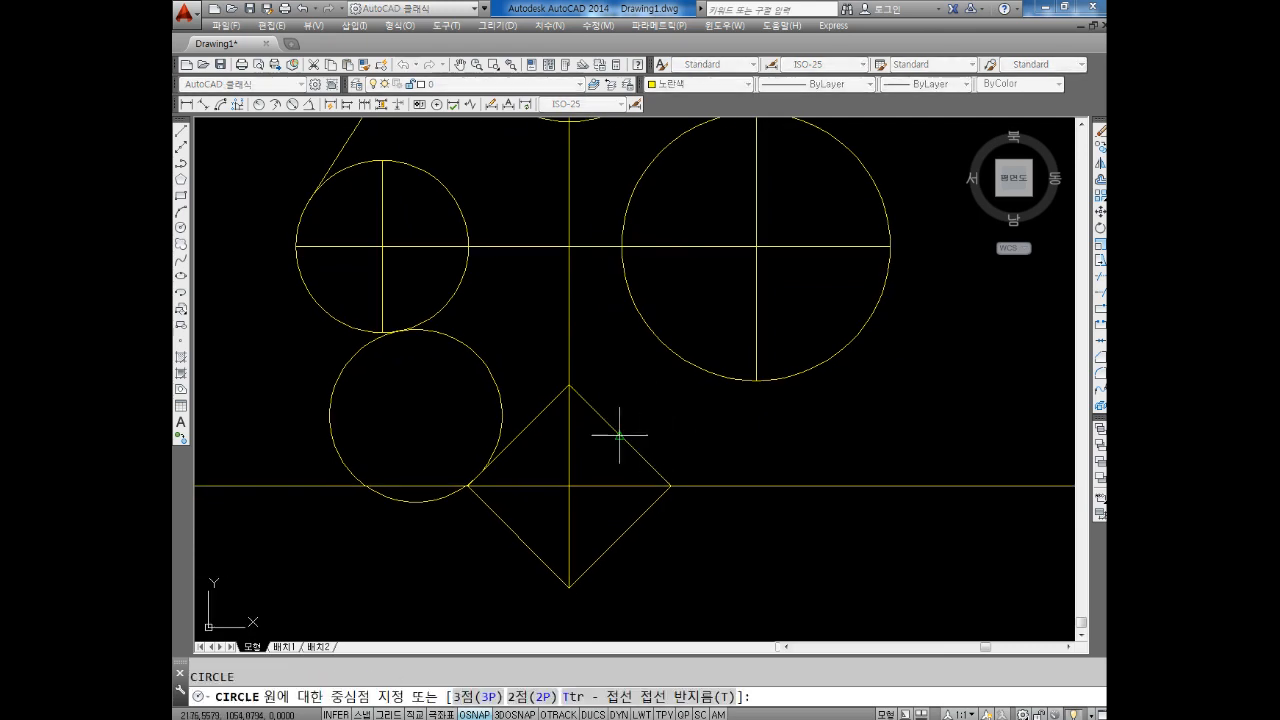
{"action": "key", "text": "Escape"}
{"action": "key", "text": "Return"}
{"action": "type", "text": "t"}
{"action": "key", "text": "Return"}
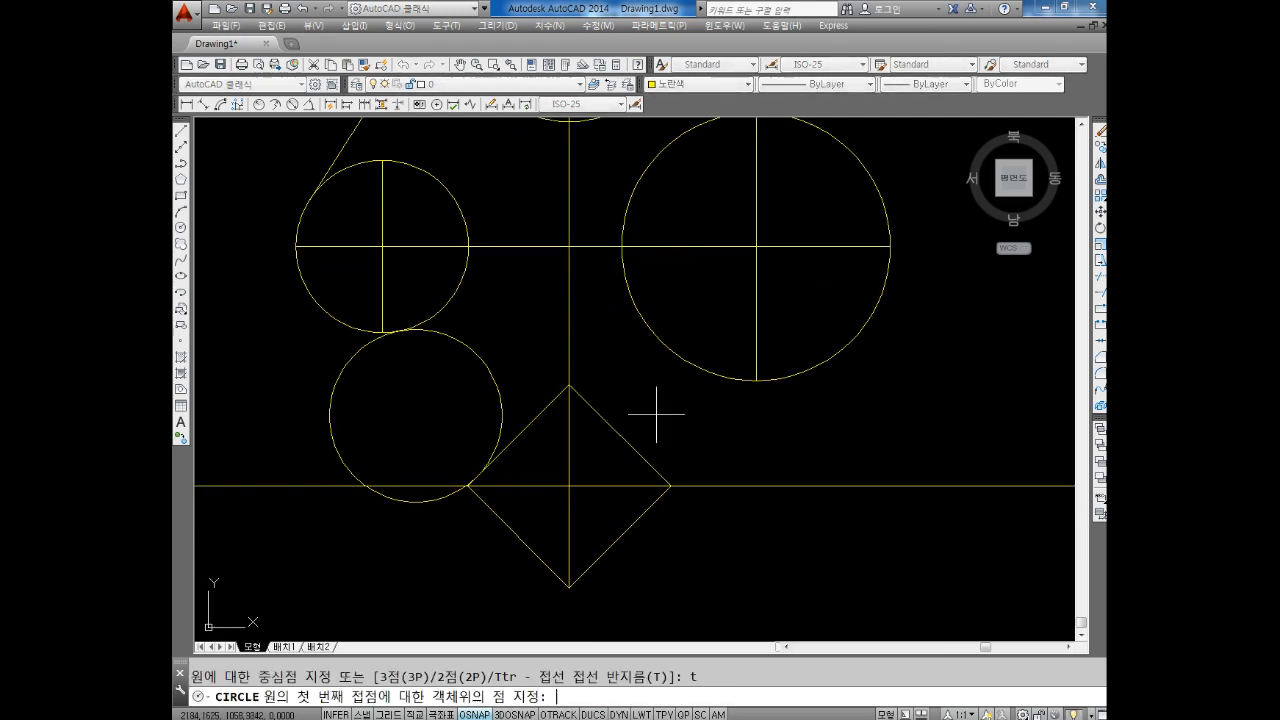
{"action": "left_click", "coordinate": [622, 435]}
{"action": "left_click", "coordinate": [672, 353]}
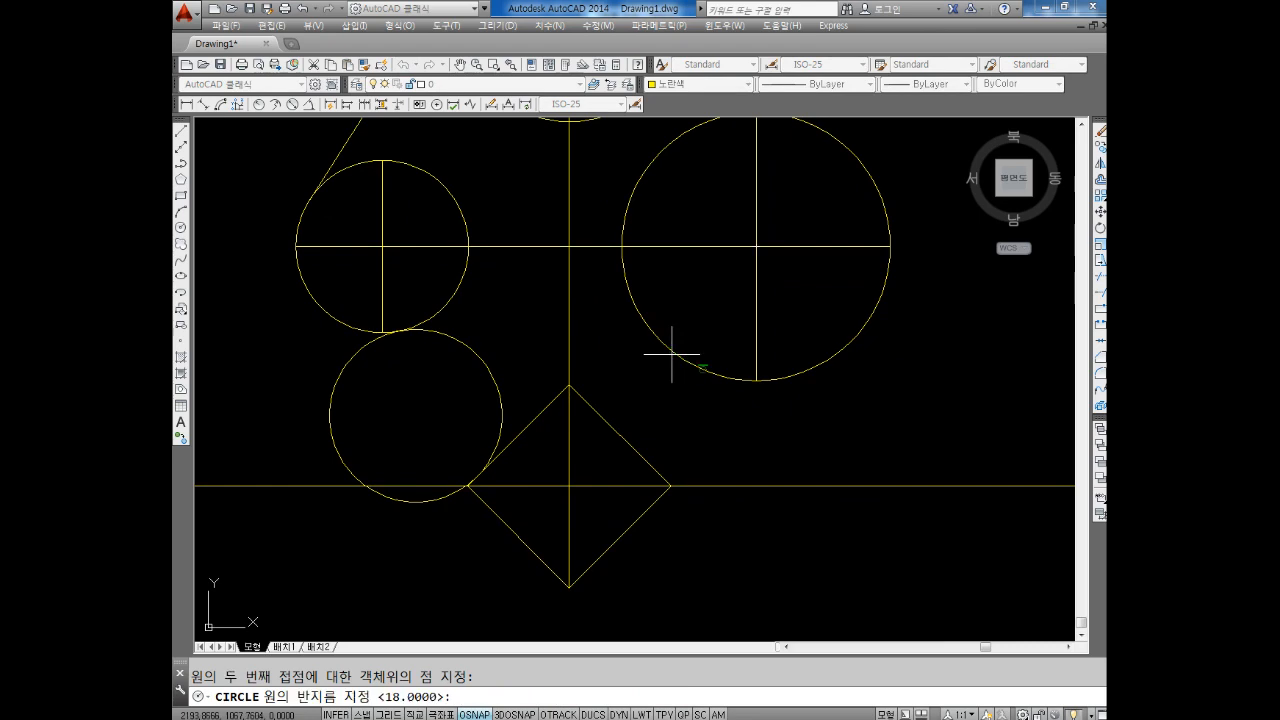
{"action": "type", "text": "11"}
{"action": "key", "text": "Return"}
{"action": "key", "text": "Escape"}
{"action": "middle_click_drag", "start_coordinate": [637, 403], "coordinate": [620, 368]}
{"action": "scroll", "coordinate": [480, 410], "scroll_direction": "down", "scroll_amount": 3}
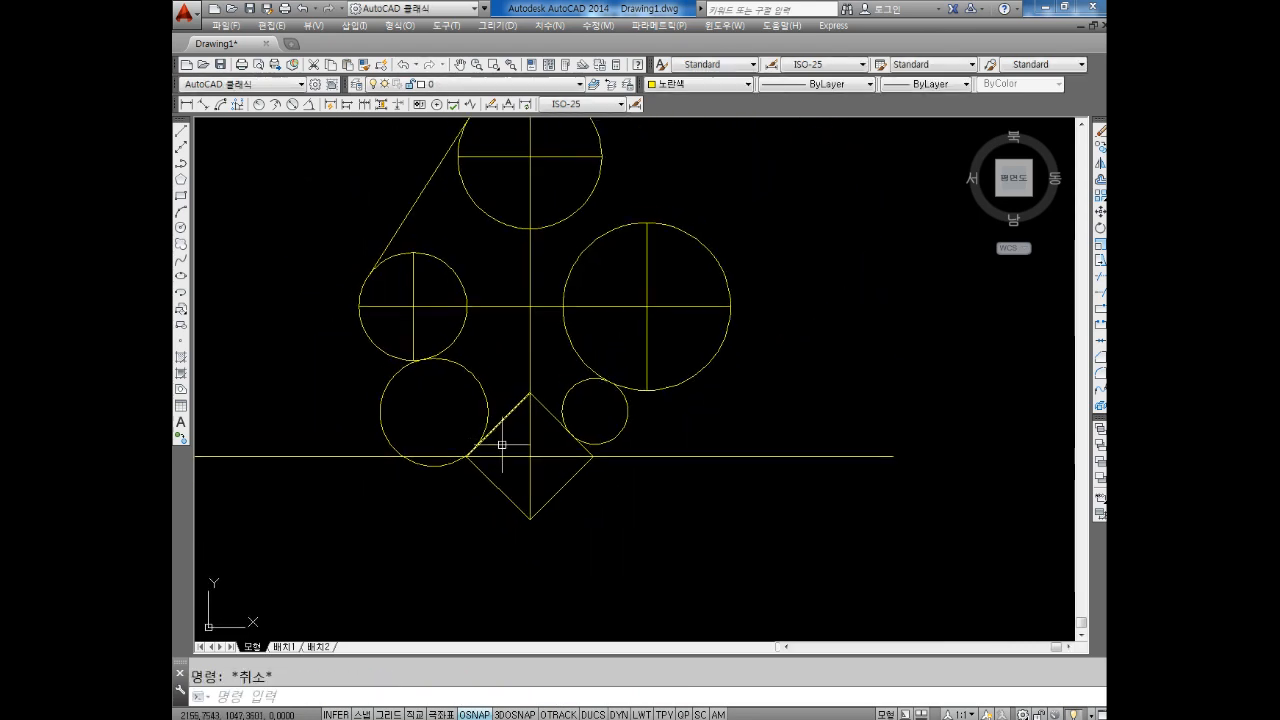
Trim the long horizontal line outside the diamond, using the diamond's two lower edges as cutting edges.
{"action": "scroll", "coordinate": [523, 487], "scroll_direction": "up", "scroll_amount": 1}
{"action": "scroll", "coordinate": [545, 490], "scroll_direction": "up", "scroll_amount": 1}
{"action": "scroll", "coordinate": [640, 466], "scroll_direction": "up", "scroll_amount": 1}
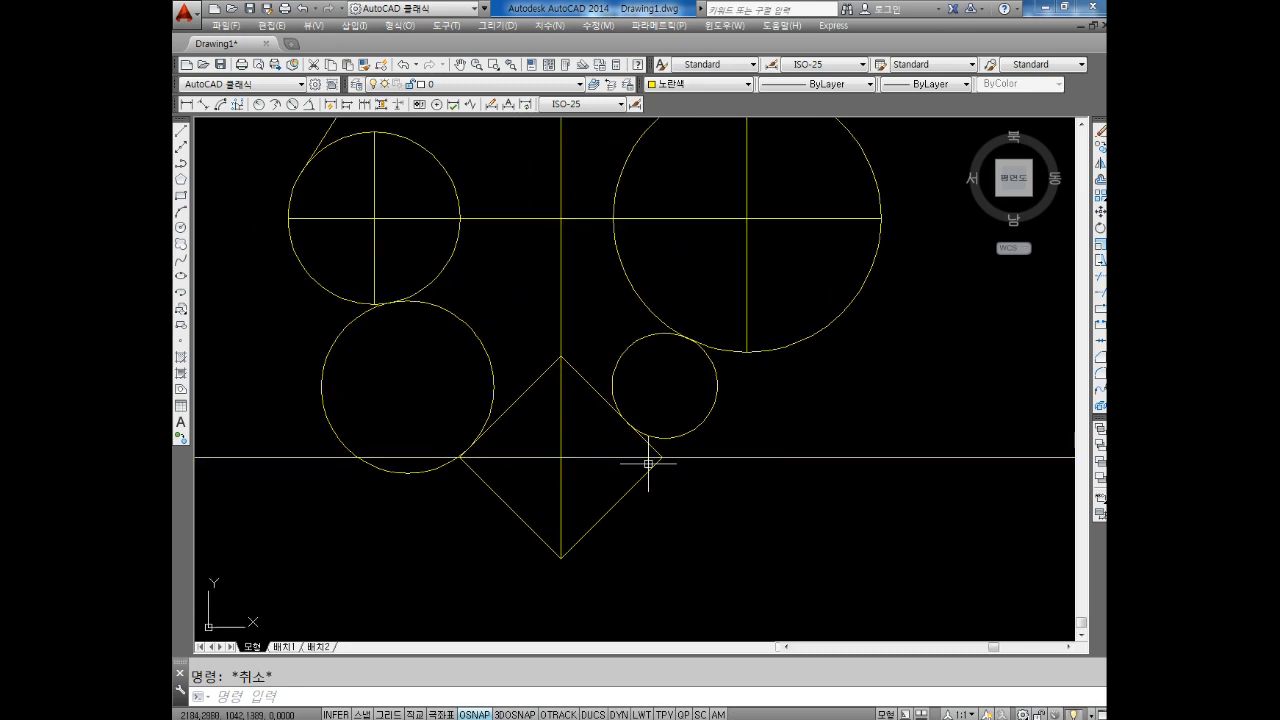
{"action": "type", "text": "tr"}
{"action": "key", "text": "Return"}
{"action": "left_click", "coordinate": [618, 501]}
{"action": "left_click", "coordinate": [528, 524]}
{"action": "key", "text": "Return"}
{"action": "left_click", "coordinate": [727, 457]}
{"action": "left_click", "coordinate": [285, 413]}
{"action": "left_click", "coordinate": [290, 478]}
{"action": "middle_click_drag", "start_coordinate": [355, 478], "coordinate": [367, 484]}
{"action": "key", "text": "Escape"}
Trim the outer parts of the two tangent circles beside the diamond, keeping only their inner connecting arcs.
{"action": "key", "text": "Escape"}
{"action": "type", "text": "tr"}
{"action": "key", "text": "Return"}
{"action": "key", "text": "Return"}
{"action": "left_click", "coordinate": [388, 414]}
{"action": "left_click", "coordinate": [287, 543]}
{"action": "left_click", "coordinate": [748, 448]}
{"action": "left_click", "coordinate": [701, 407]}
{"action": "middle_click_drag", "start_coordinate": [661, 372], "coordinate": [700, 436]}
{"action": "middle_click_drag", "start_coordinate": [711, 533], "coordinate": [702, 466]}
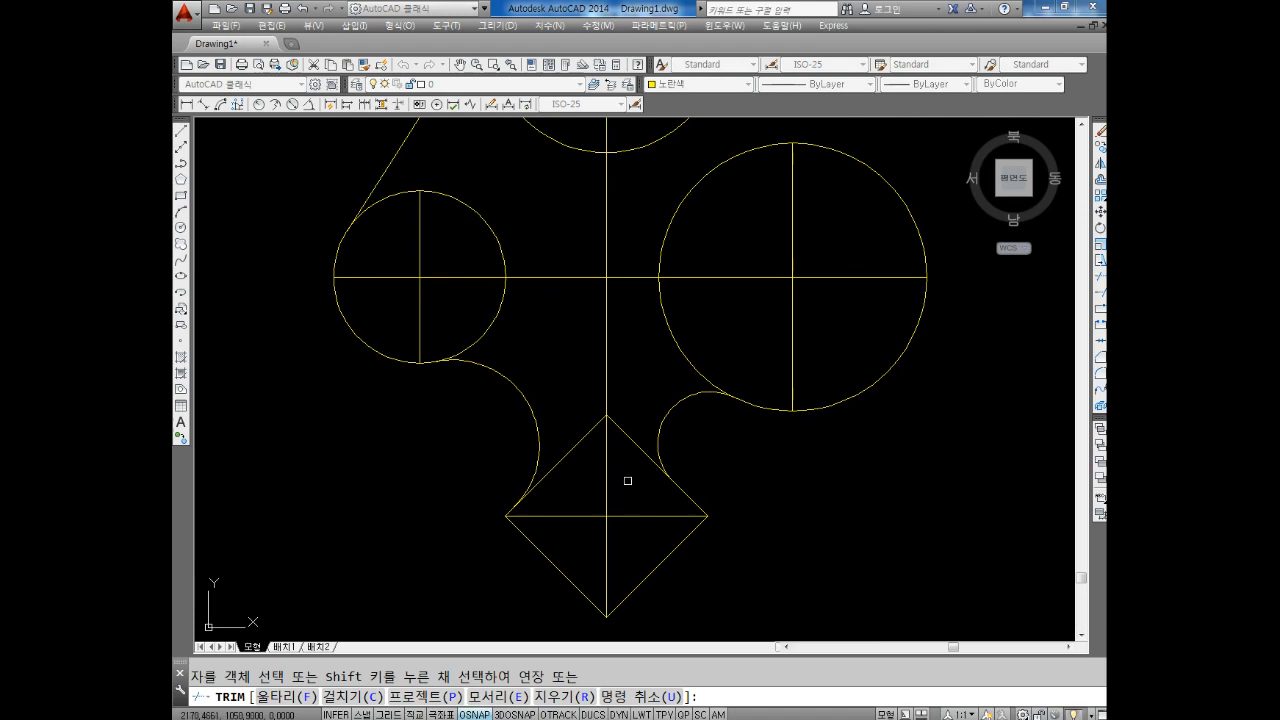
Trim the diamond's upper edges between its apex and the two connecting arcs, and end trimming.
{"action": "scroll", "coordinate": [627, 481], "scroll_direction": "up", "scroll_amount": 2}
{"action": "left_click", "coordinate": [640, 427]}
{"action": "left_click", "coordinate": [555, 458]}
{"action": "left_click", "coordinate": [508, 363]}
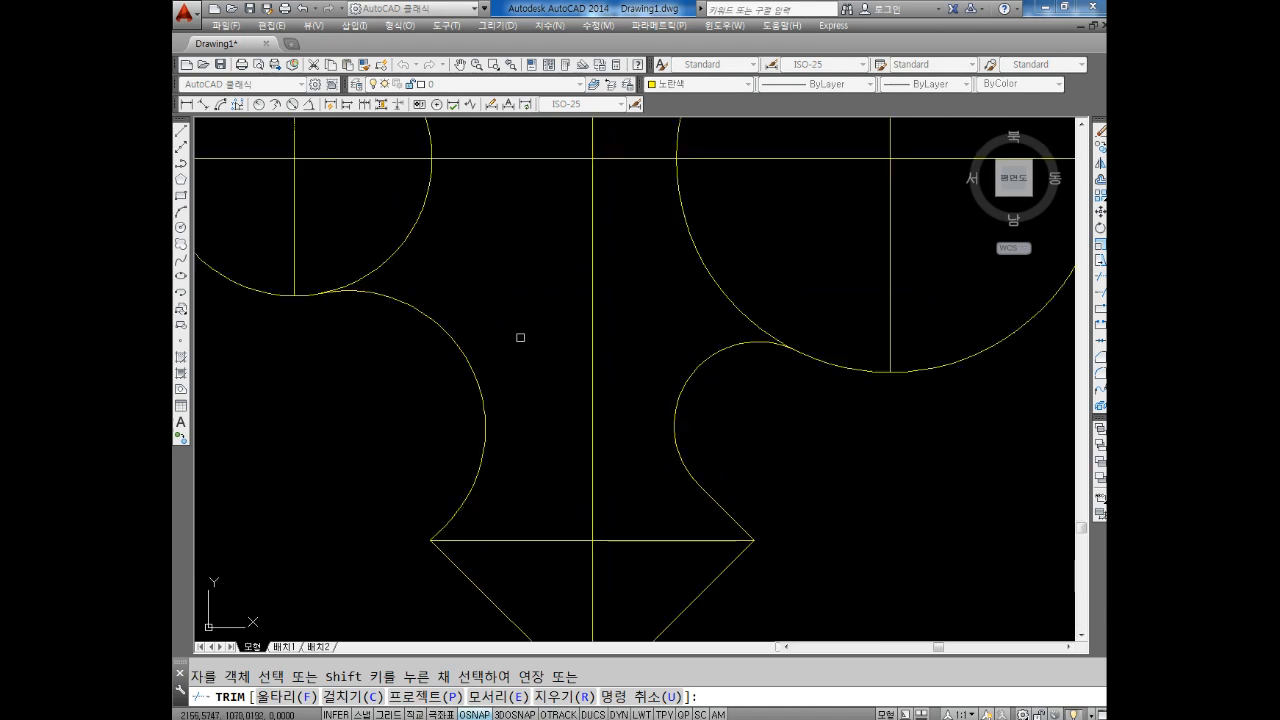
{"action": "scroll", "coordinate": [520, 337], "scroll_direction": "down", "scroll_amount": 3}
{"action": "key", "text": "Escape"}
{"action": "middle_click_drag", "start_coordinate": [509, 351], "coordinate": [534, 403]}
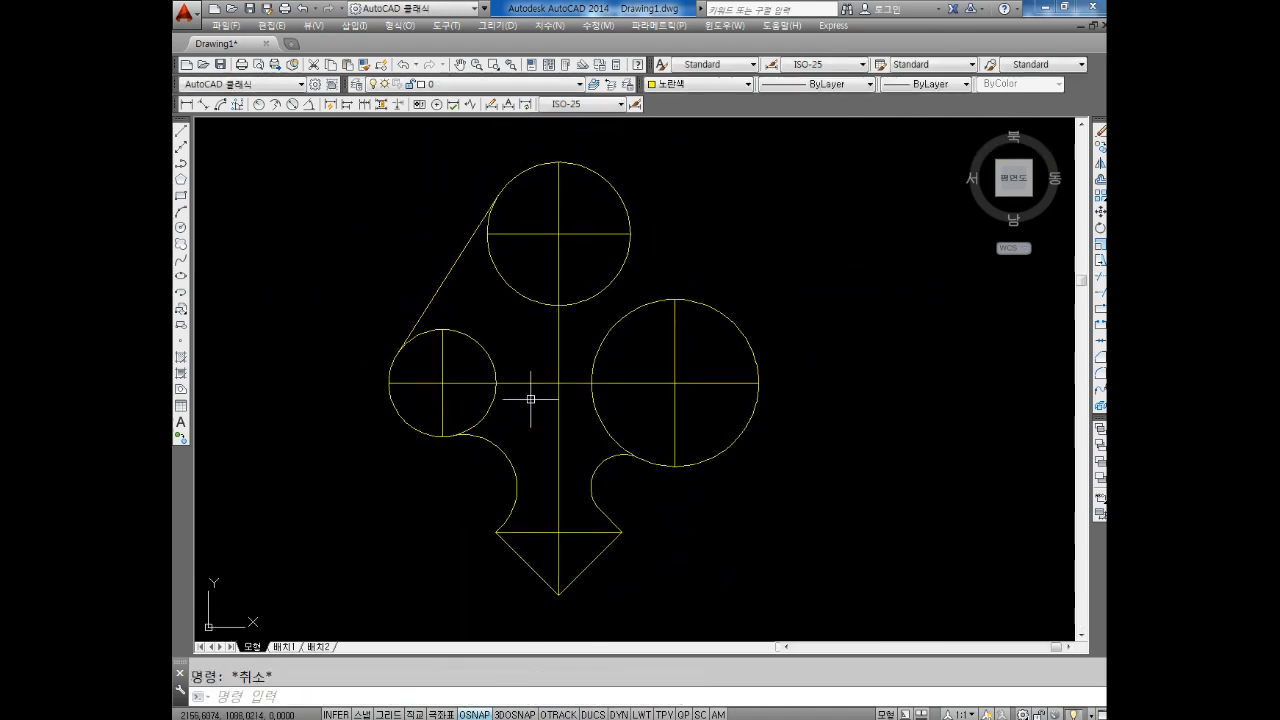
Trim the left circle's inner arc between the tangent line and the lower connecting arc.
{"action": "key", "text": "Return"}
{"action": "key", "text": "Return"}
{"action": "left_click", "coordinate": [488, 408]}
{"action": "left_click", "coordinate": [481, 343]}
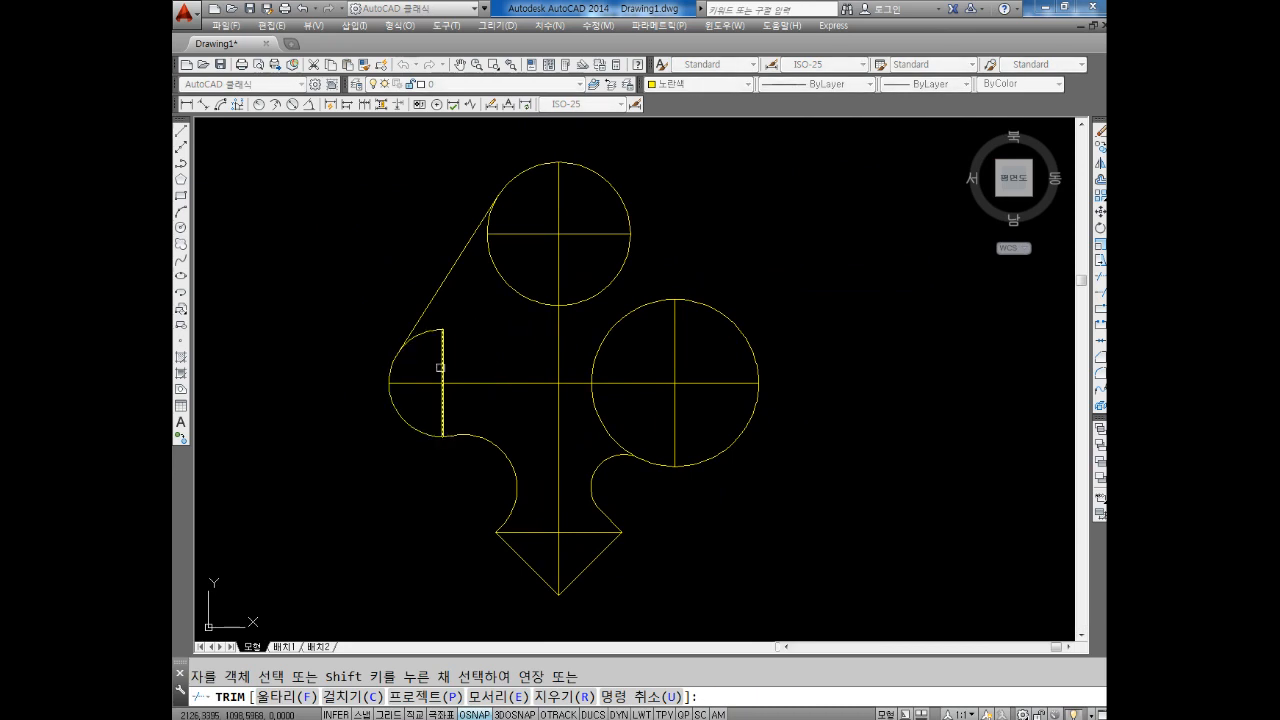
{"action": "scroll", "coordinate": [416, 355], "scroll_direction": "up", "scroll_amount": 2}
{"action": "left_click", "coordinate": [417, 330]}
{"action": "left_click", "coordinate": [425, 313]}
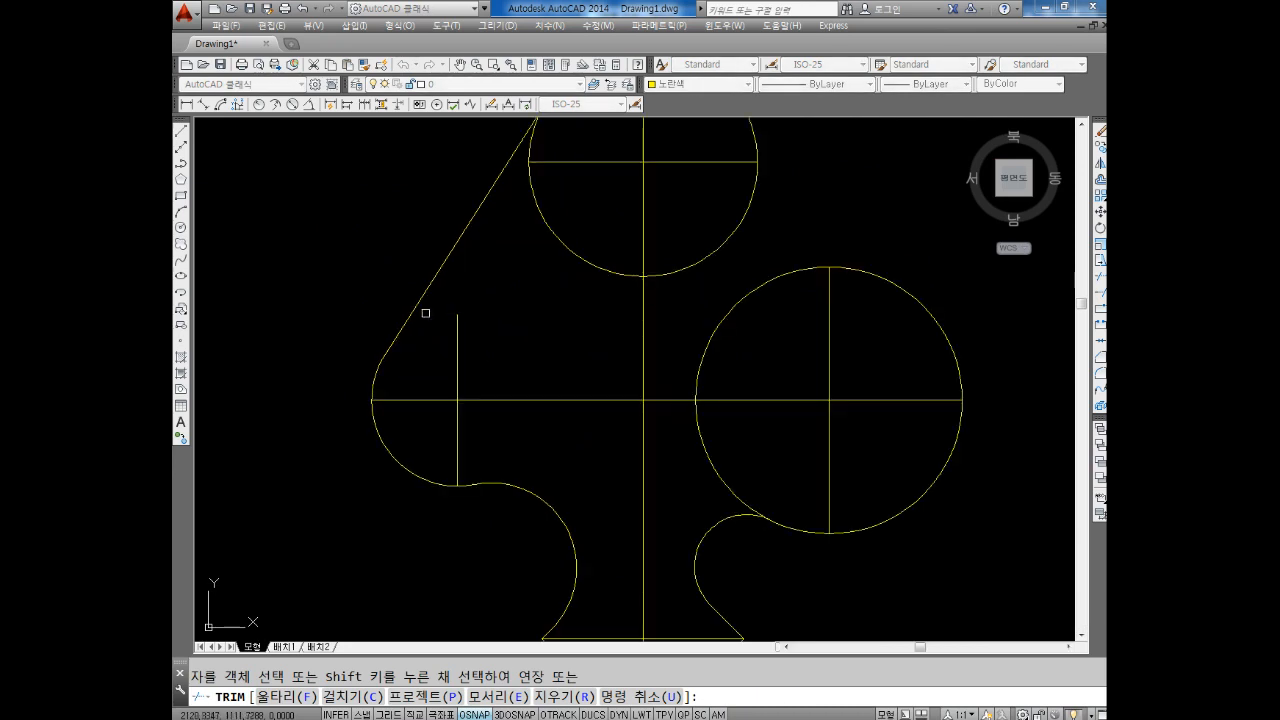
Trim the right circle's lower-left arc between its horizontal centre line and the small connecting arc, and end trimming.
{"action": "middle_click_drag", "start_coordinate": [671, 427], "coordinate": [586, 395]}
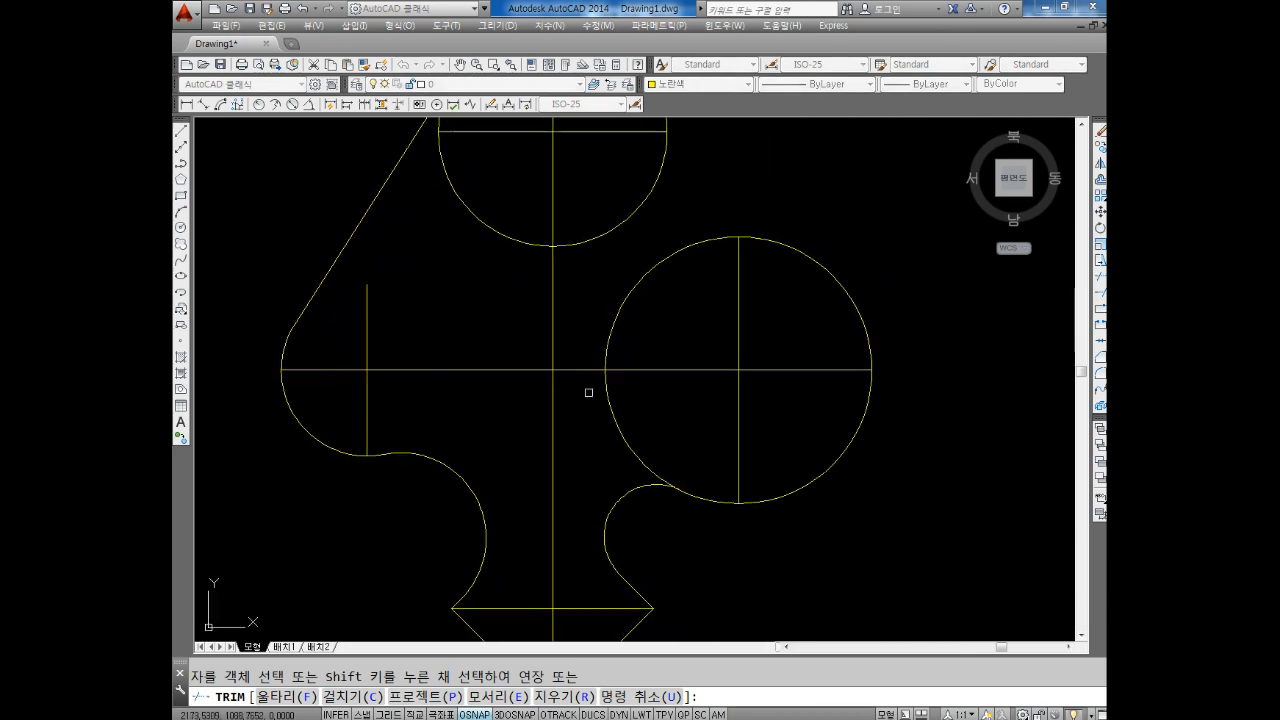
{"action": "scroll", "coordinate": [601, 453], "scroll_direction": "down", "scroll_amount": 2}
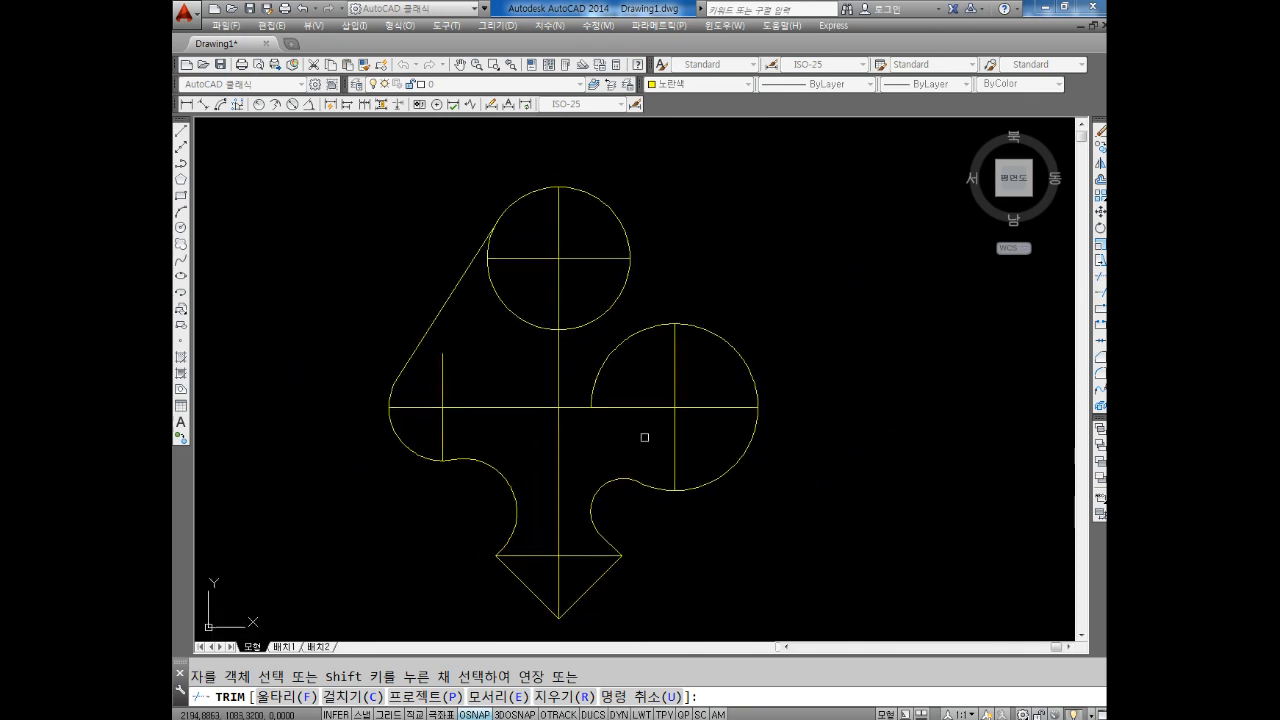
{"action": "key", "text": "Escape"}
Draw a tangent-tangent circle of radius 12 touching the top circle and the right circle.
{"action": "middle_click_drag", "start_coordinate": [699, 343], "coordinate": [671, 368]}
{"action": "scroll", "coordinate": [671, 368], "scroll_direction": "up", "scroll_amount": 1}
{"action": "middle_click_drag", "start_coordinate": [539, 425], "coordinate": [651, 409]}
{"action": "middle_click_drag", "start_coordinate": [716, 337], "coordinate": [658, 384]}
{"action": "type", "text": "c"}
{"action": "key", "text": "Return"}
{"action": "type", "text": "t"}
{"action": "key", "text": "Return"}
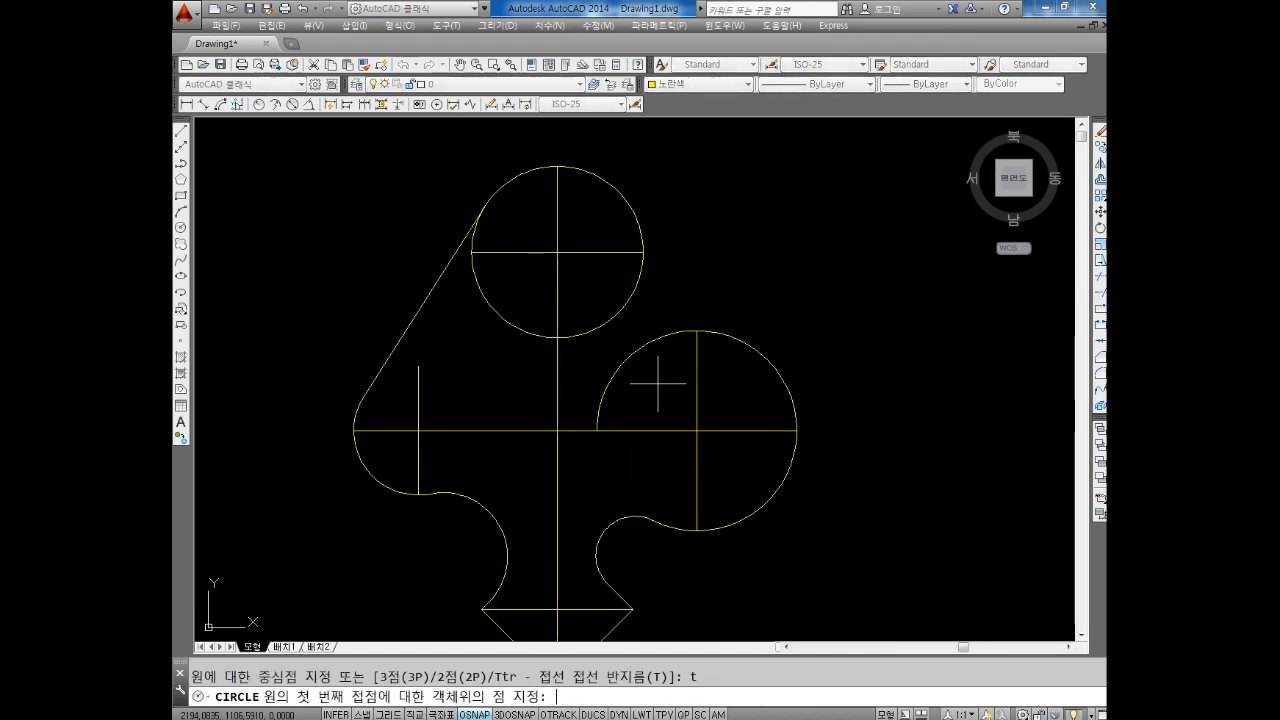
{"action": "left_click", "coordinate": [669, 332]}
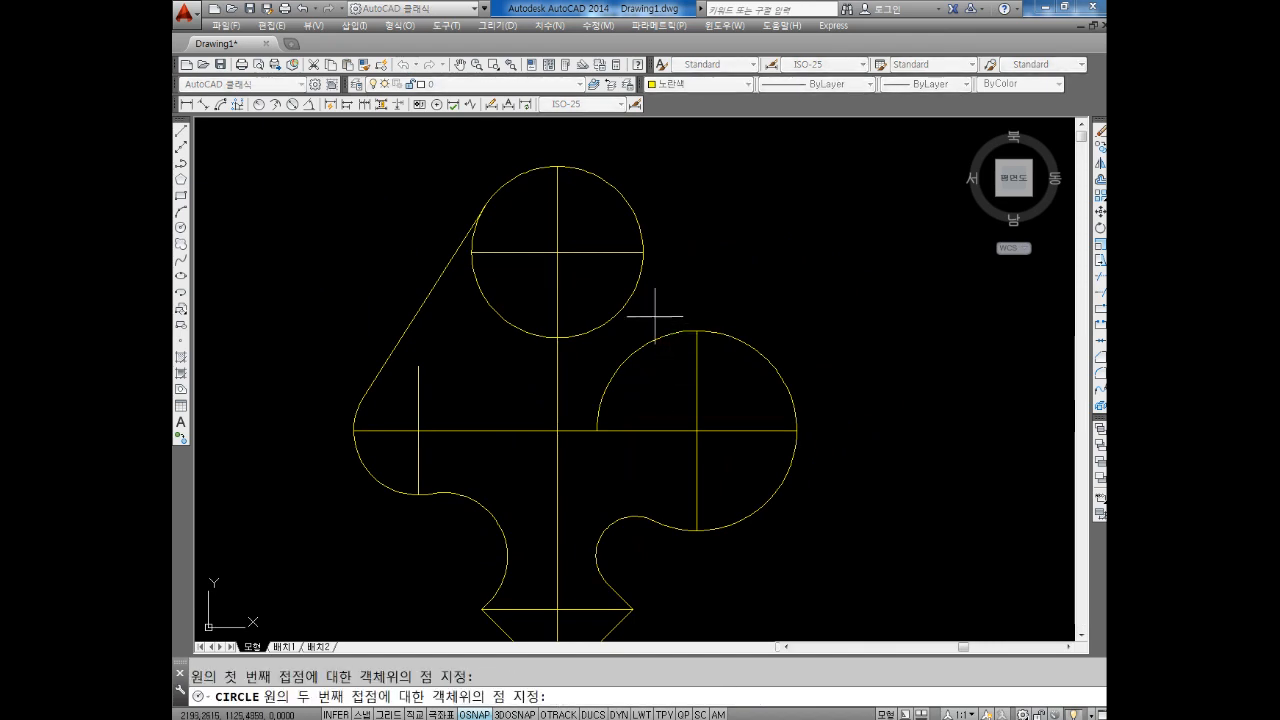
{"action": "left_click", "coordinate": [630, 288]}
{"action": "type", "text": "12"}
{"action": "key", "text": "Return"}
{"action": "key", "text": "Escape"}
Trim the outer part of the radius 12 circle and the right circle's inner arc, leaving the connecting arc.
{"action": "type", "text": "tr"}
{"action": "key", "text": "Return"}
{"action": "key", "text": "Return"}
{"action": "left_click", "coordinate": [748, 219]}
{"action": "left_click", "coordinate": [699, 272]}
{"action": "left_click", "coordinate": [643, 386]}
{"action": "left_click", "coordinate": [601, 371]}
Trim the top circle's lower arc between the new connecting arc and the slanted tangent line.
{"action": "left_click", "coordinate": [595, 343]}
{"action": "left_click", "coordinate": [589, 313]}
{"action": "left_click", "coordinate": [510, 289]}
{"action": "left_click", "coordinate": [492, 316]}
{"action": "scroll", "coordinate": [485, 300], "scroll_direction": "up", "scroll_amount": 6}
{"action": "left_click", "coordinate": [445, 292]}
{"action": "scroll", "coordinate": [460, 297], "scroll_direction": "down", "scroll_amount": 5}
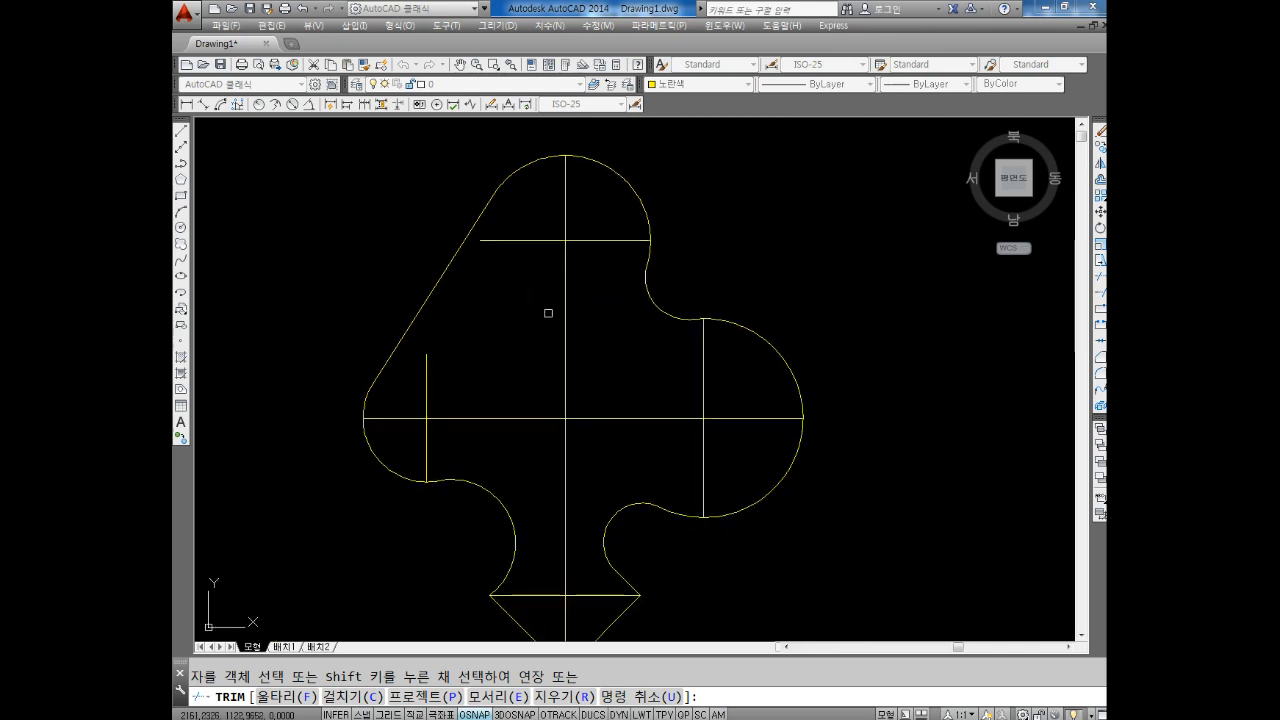
{"action": "middle_click_drag", "start_coordinate": [538, 287], "coordinate": [538, 278]}
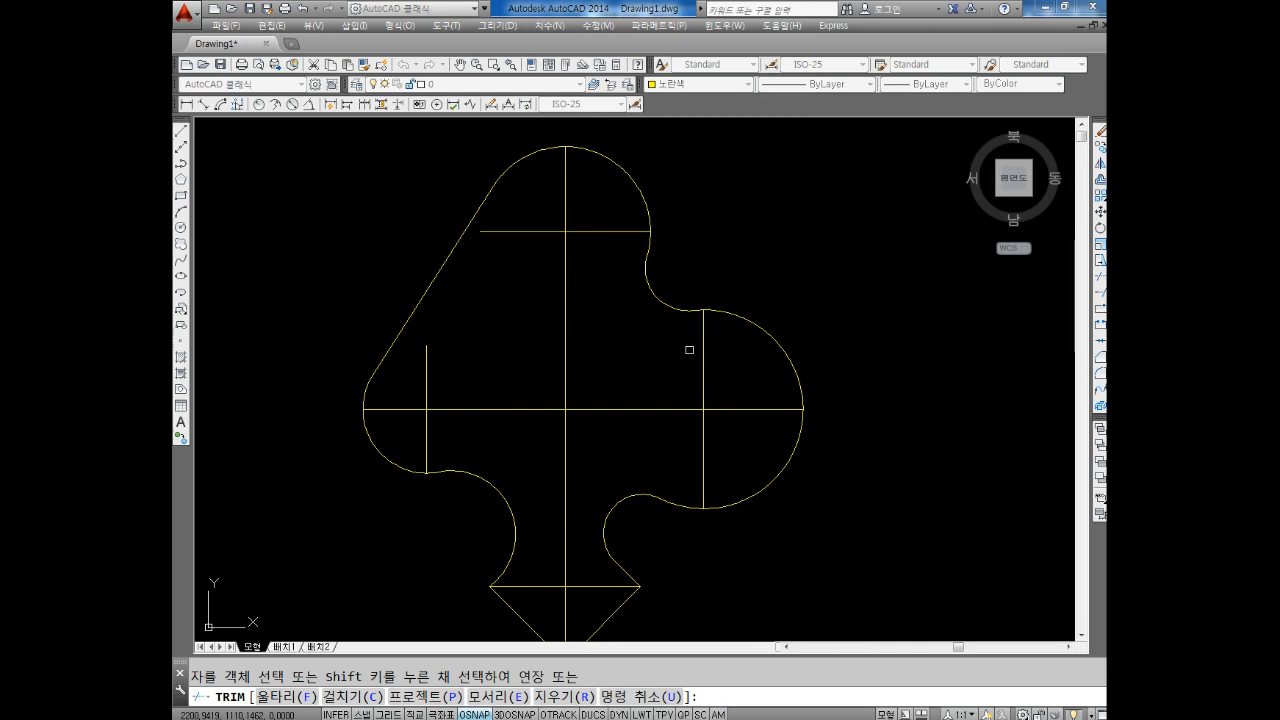
{"action": "middle_click_drag", "start_coordinate": [689, 349], "coordinate": [699, 325]}
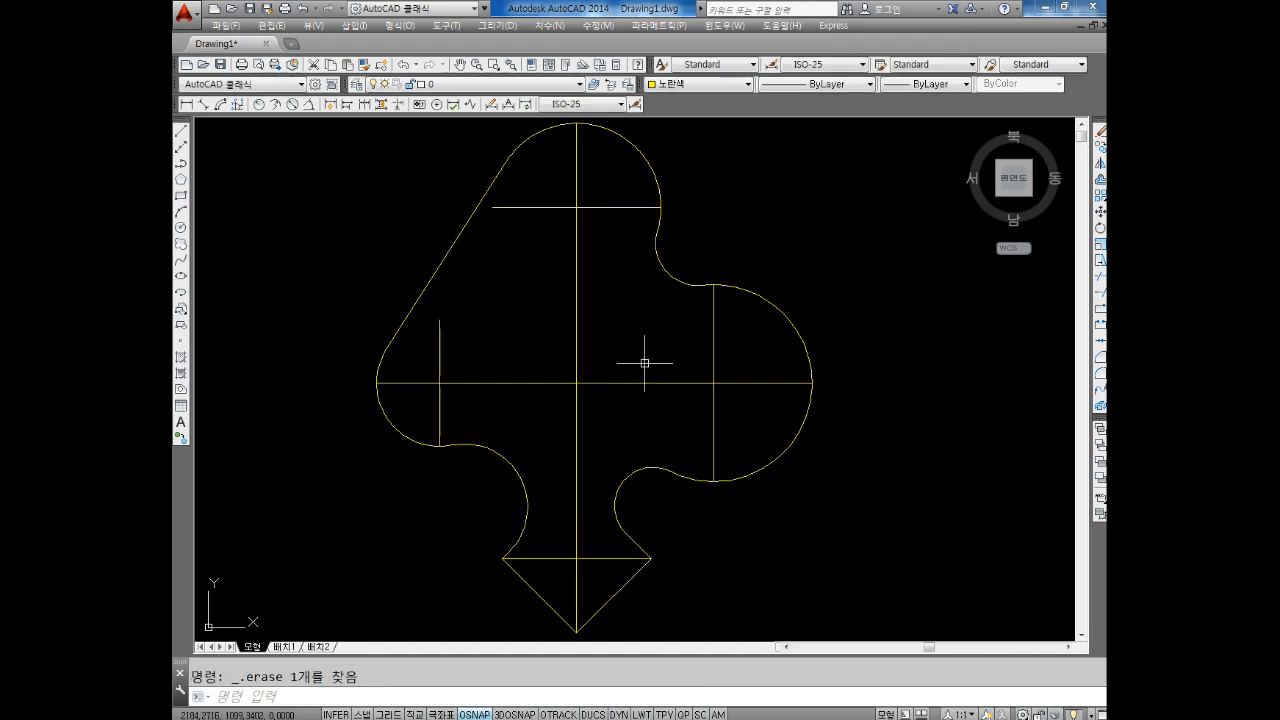
Switch to the circle sketch in Paint and set the brush colour to blue.
{"action": "key", "text": "alt+Tab"}
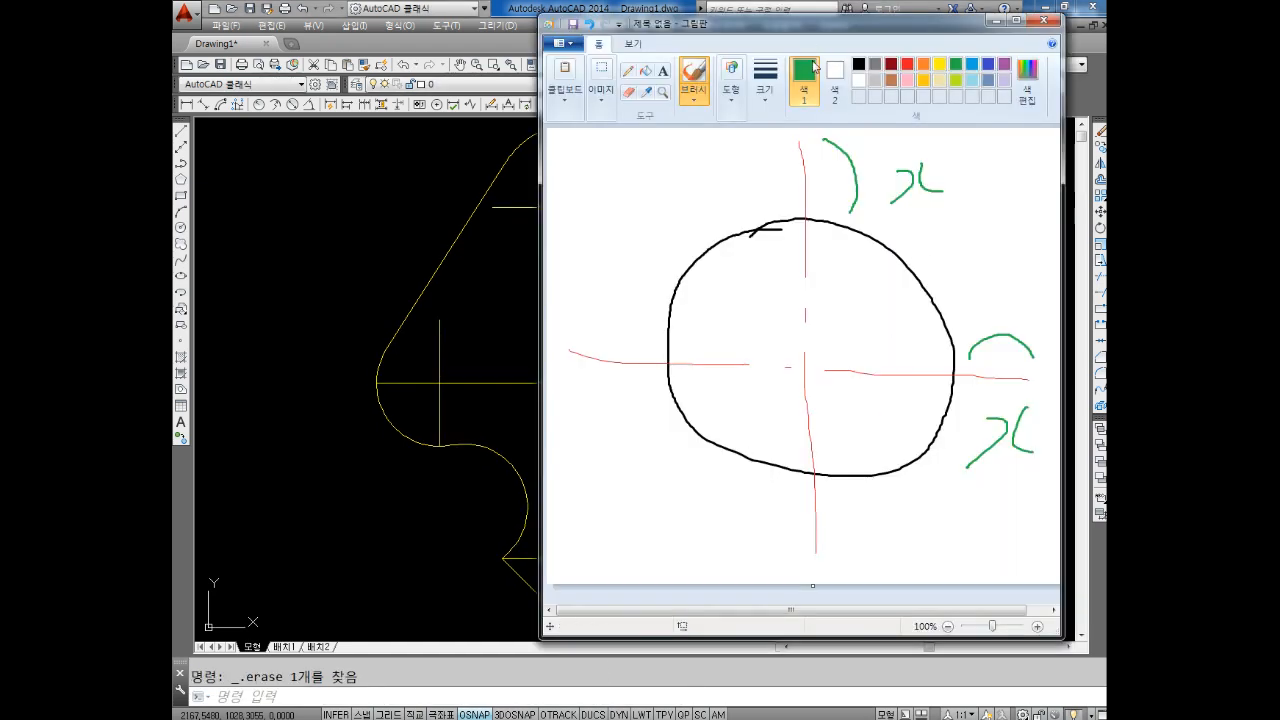
{"action": "left_click_drag", "start_coordinate": [797, 32], "coordinate": [769, 32]}
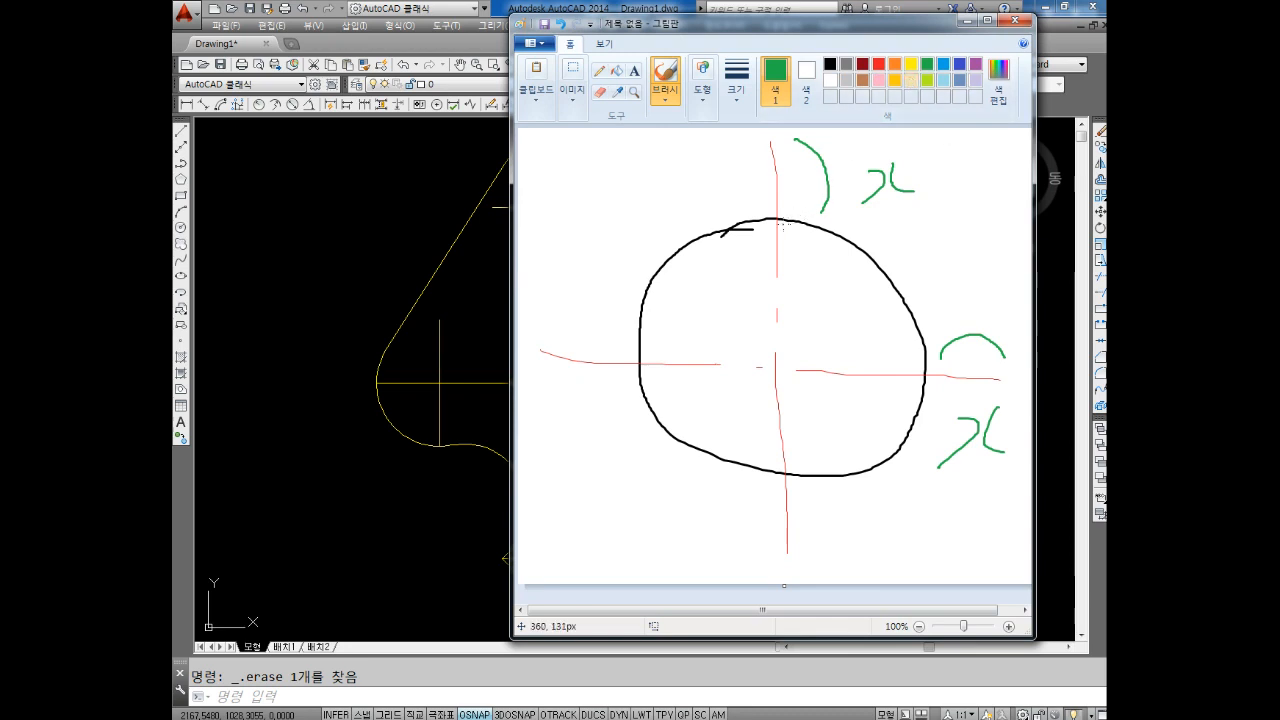
{"action": "left_click", "coordinate": [895, 65]}
{"action": "left_click", "coordinate": [927, 80]}
{"action": "left_click", "coordinate": [927, 64]}
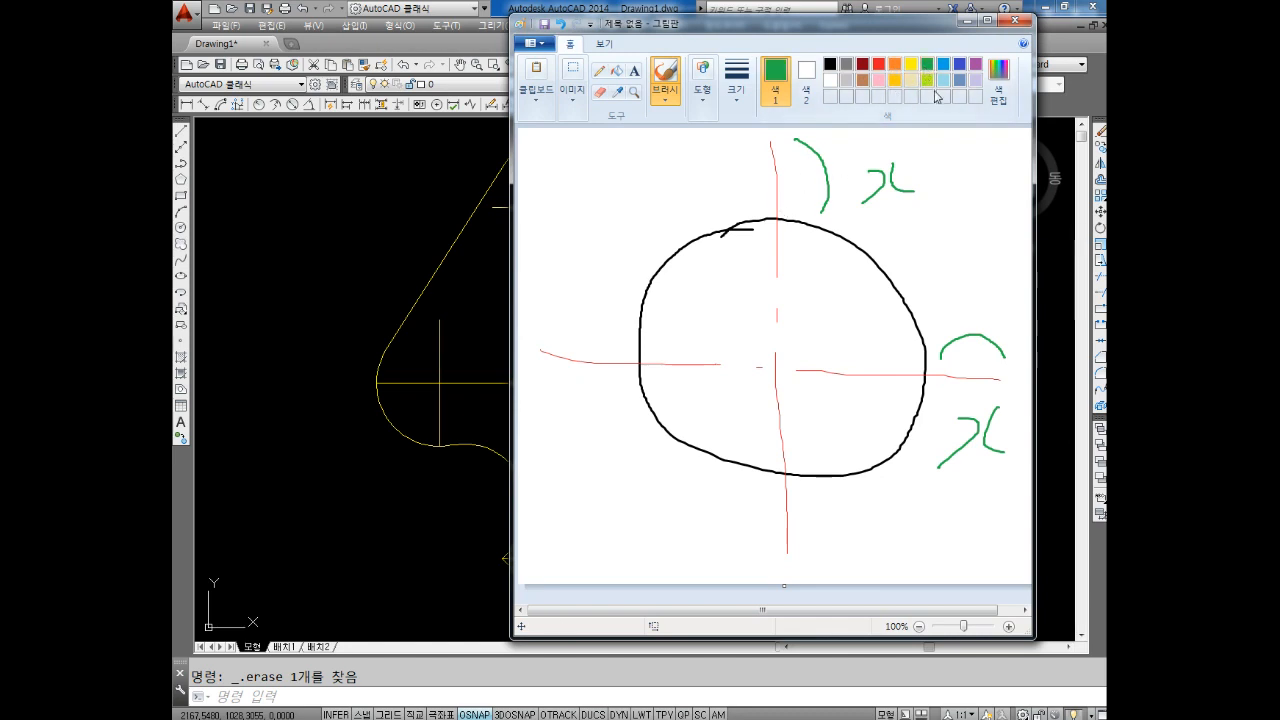
{"action": "left_click", "coordinate": [959, 64]}
Mark the centre-line extensions beyond the sketched circle in blue and write "3~5" above its upper left.
{"action": "mouse_move", "coordinate": [735, 248]}
{"action": "left_mouse_down"}
{"action": "mouse_move", "coordinate": [699, 222]}
{"action": "mouse_move", "coordinate": [744, 211]}
{"action": "left_mouse_up"}
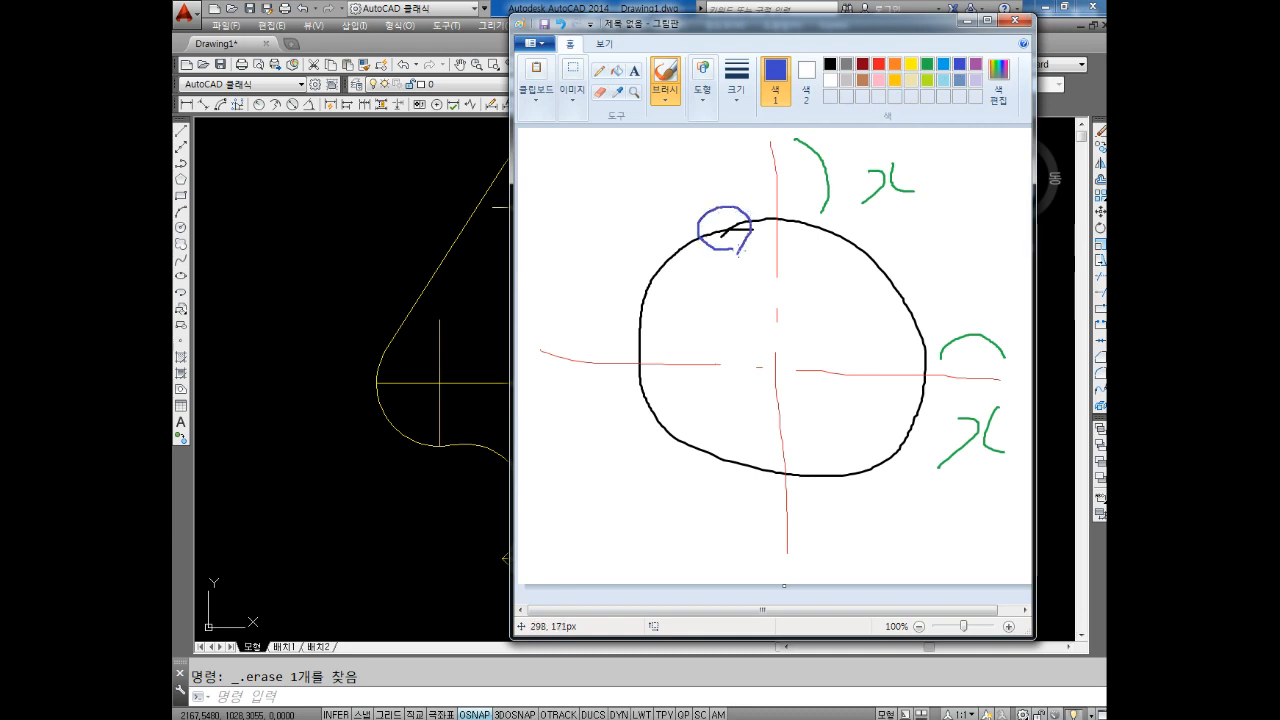
{"action": "mouse_move", "coordinate": [750, 260]}
{"action": "left_mouse_down"}
{"action": "mouse_move", "coordinate": [793, 237]}
{"action": "mouse_move", "coordinate": [784, 288]}
{"action": "left_mouse_up"}
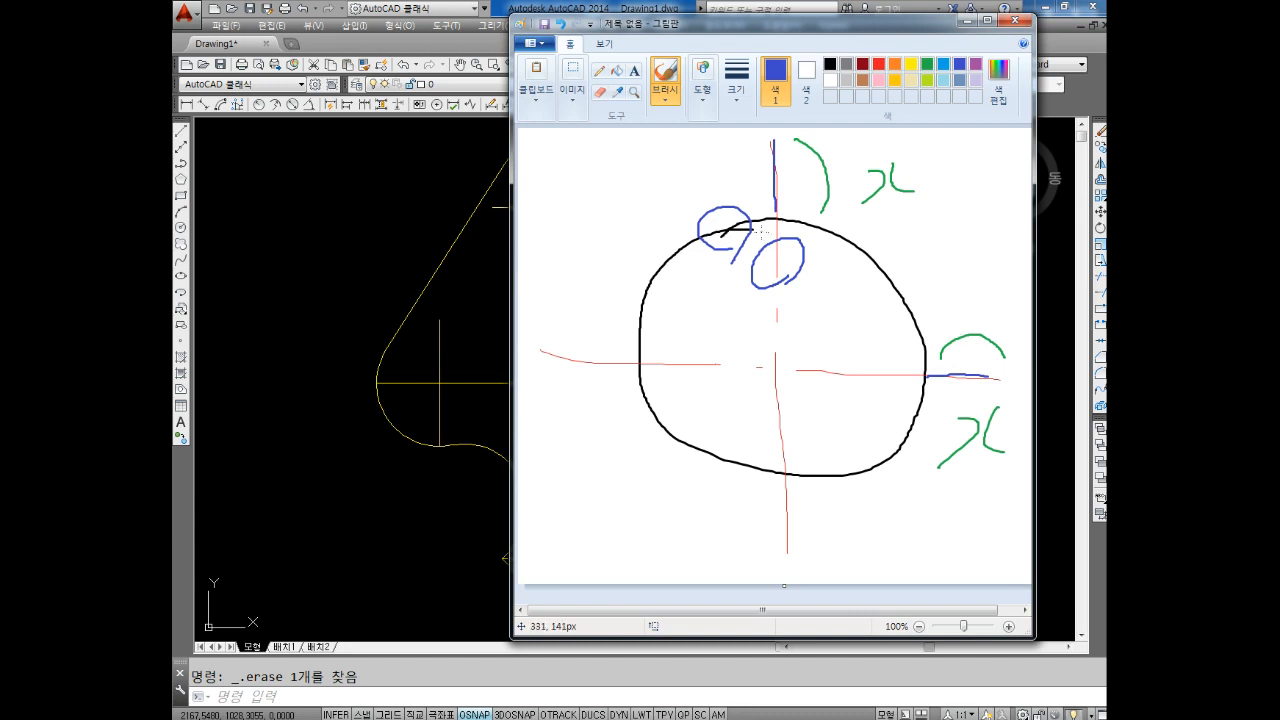
{"action": "mouse_move", "coordinate": [548, 168]}
{"action": "left_mouse_down"}
{"action": "mouse_move", "coordinate": [562, 242]}
{"action": "mouse_move", "coordinate": [724, 156]}
{"action": "left_mouse_up"}
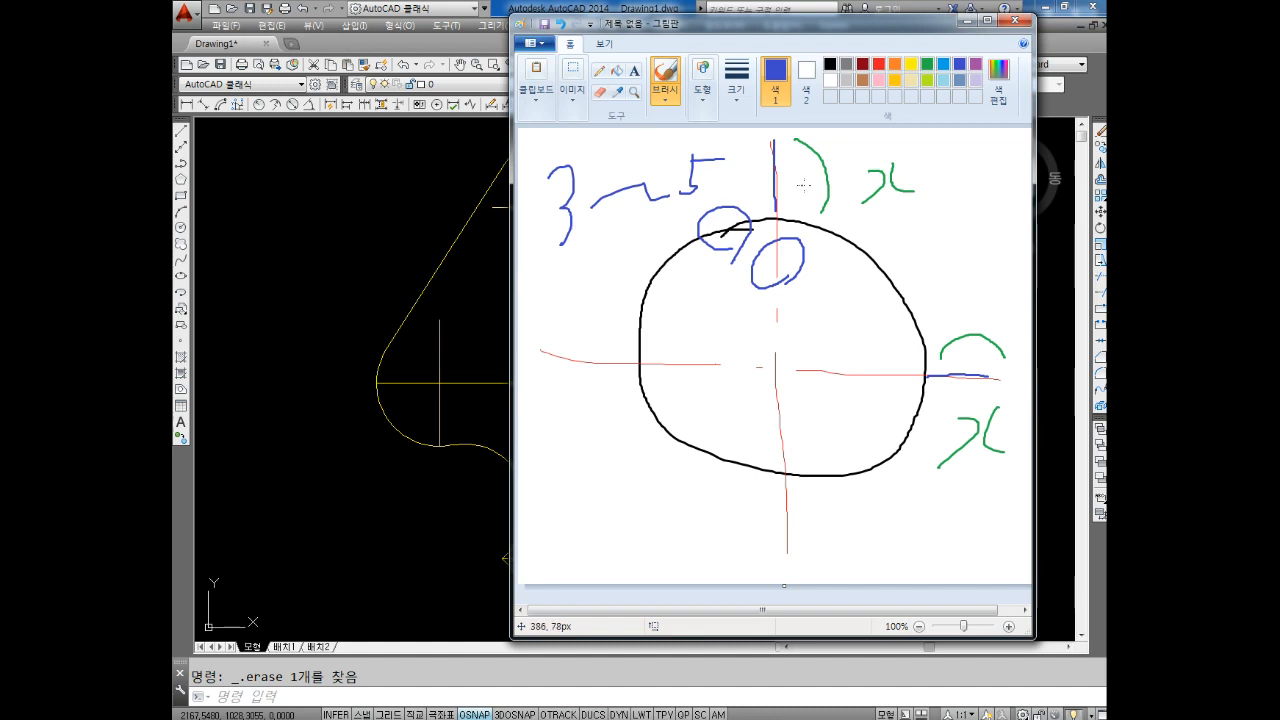
Handwrite the lengthening command notes "Len", "DE" and "3" in blue beside and over the sketched circle.
{"action": "mouse_move", "coordinate": [557, 278]}
{"action": "left_mouse_down"}
{"action": "mouse_move", "coordinate": [590, 320]}
{"action": "mouse_move", "coordinate": [630, 301]}
{"action": "mouse_move", "coordinate": [671, 303]}
{"action": "mouse_move", "coordinate": [688, 278]}
{"action": "mouse_move", "coordinate": [696, 313]}
{"action": "left_mouse_up"}
{"action": "mouse_move", "coordinate": [598, 318]}
{"action": "left_mouse_down"}
{"action": "mouse_move", "coordinate": [601, 398]}
{"action": "mouse_move", "coordinate": [634, 370]}
{"action": "mouse_move", "coordinate": [602, 397]}
{"action": "left_mouse_up"}
{"action": "mouse_move", "coordinate": [655, 331]}
{"action": "left_mouse_down"}
{"action": "mouse_move", "coordinate": [690, 324]}
{"action": "mouse_move", "coordinate": [645, 363]}
{"action": "mouse_move", "coordinate": [692, 367]}
{"action": "mouse_move", "coordinate": [707, 347]}
{"action": "left_mouse_up"}
{"action": "mouse_move", "coordinate": [613, 432]}
{"action": "left_mouse_down"}
{"action": "mouse_move", "coordinate": [662, 446]}
{"action": "mouse_move", "coordinate": [602, 505]}
{"action": "left_mouse_up"}
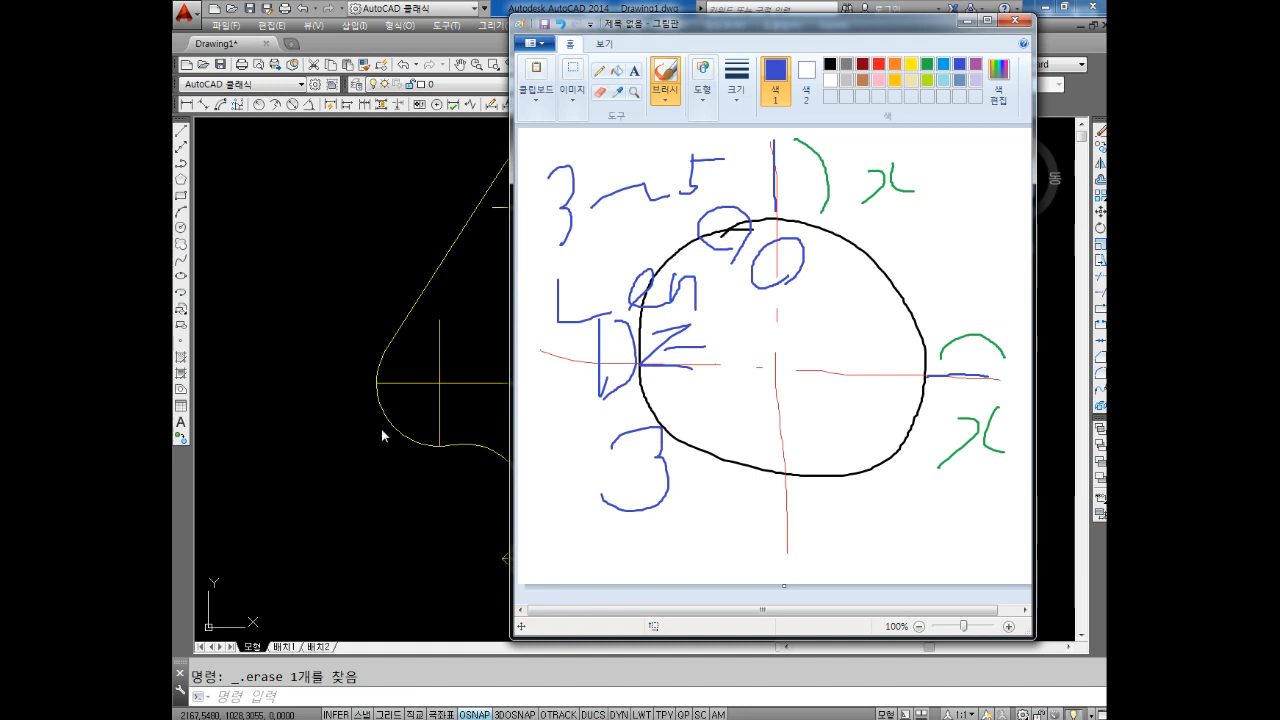
Return to AutoCAD and set the colour of all horizontal and vertical centre lines to ByLayer.
{"action": "left_click", "coordinate": [468, 318]}
{"action": "mouse_move", "coordinate": [619, 374]}
{"action": "middle_mouse_down"}
{"action": "mouse_move", "coordinate": [617, 335]}
{"action": "mouse_move", "coordinate": [647, 357]}
{"action": "middle_mouse_up"}
{"action": "key", "text": "Escape"}
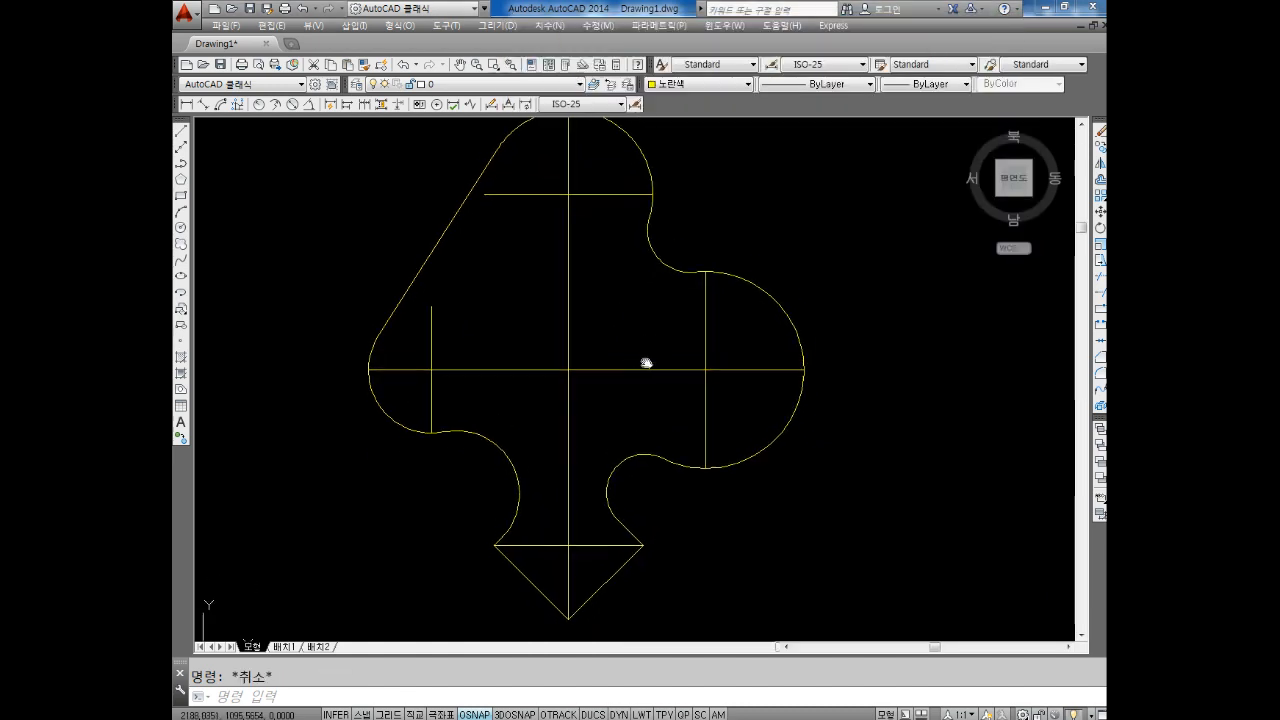
{"action": "scroll", "coordinate": [771, 320], "scroll_direction": "down", "scroll_amount": 2}
{"action": "left_click", "coordinate": [770, 322]}
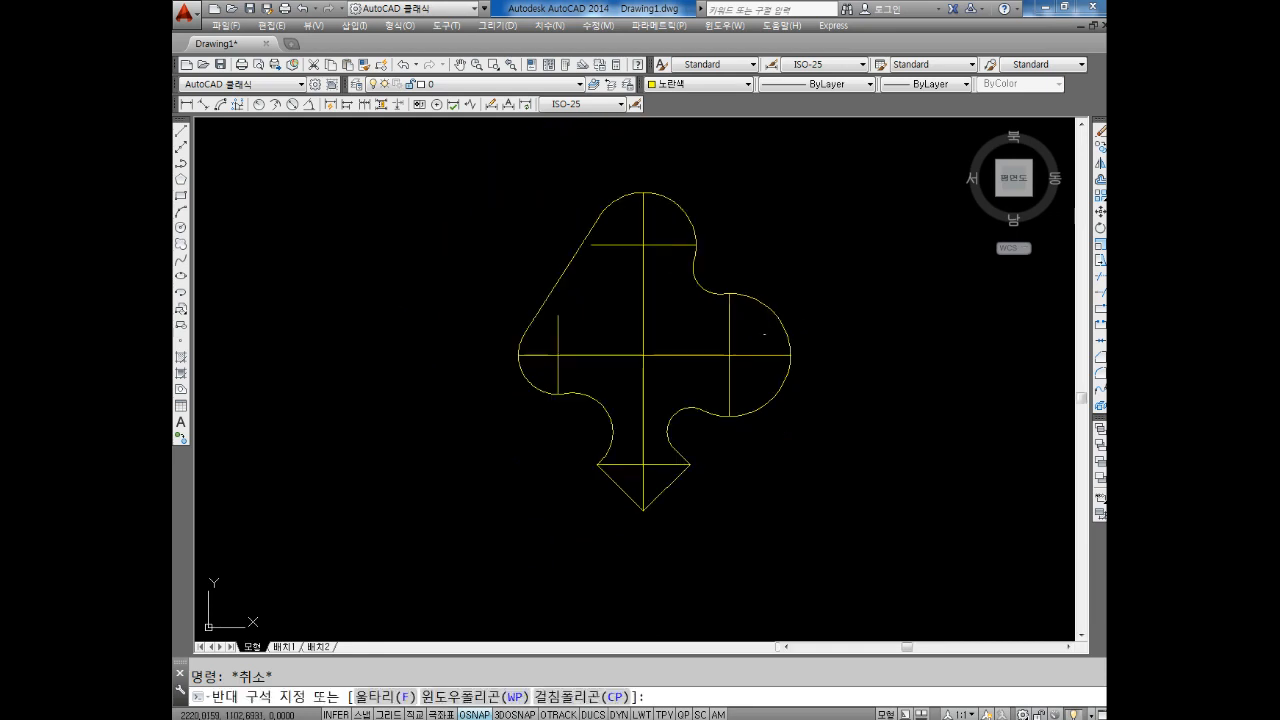
{"action": "left_click", "coordinate": [557, 358]}
{"action": "left_click", "coordinate": [662, 235]}
{"action": "left_click", "coordinate": [648, 262]}
{"action": "left_click", "coordinate": [654, 456]}
{"action": "left_click", "coordinate": [676, 86]}
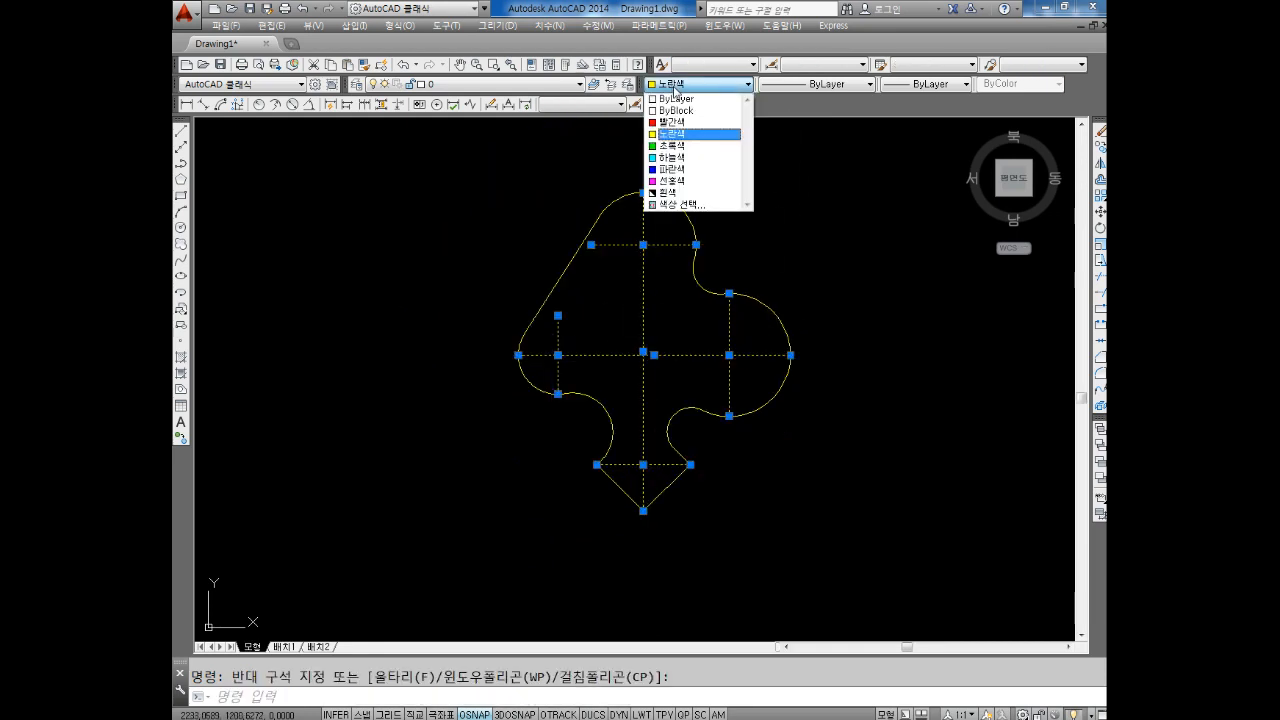
{"action": "left_click", "coordinate": [676, 99]}
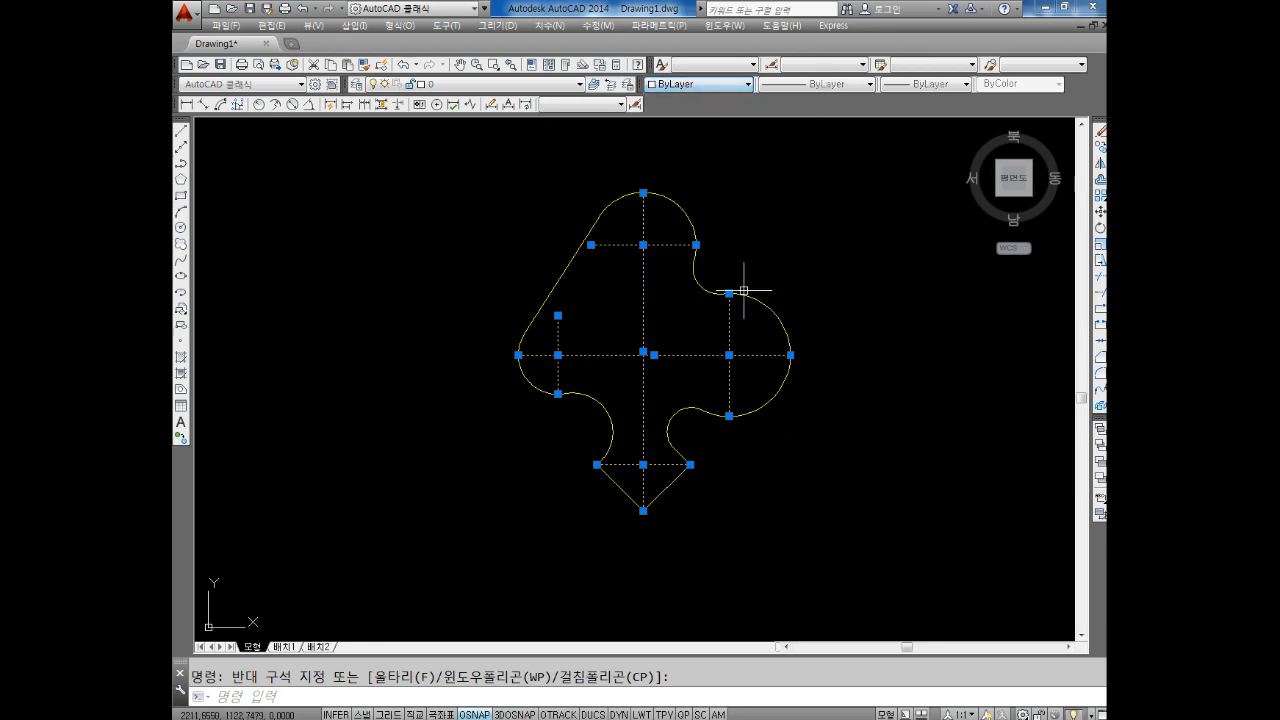
{"action": "key", "text": "Escape"}
{"action": "left_click", "coordinate": [686, 191]}
{"action": "left_click", "coordinate": [670, 218]}
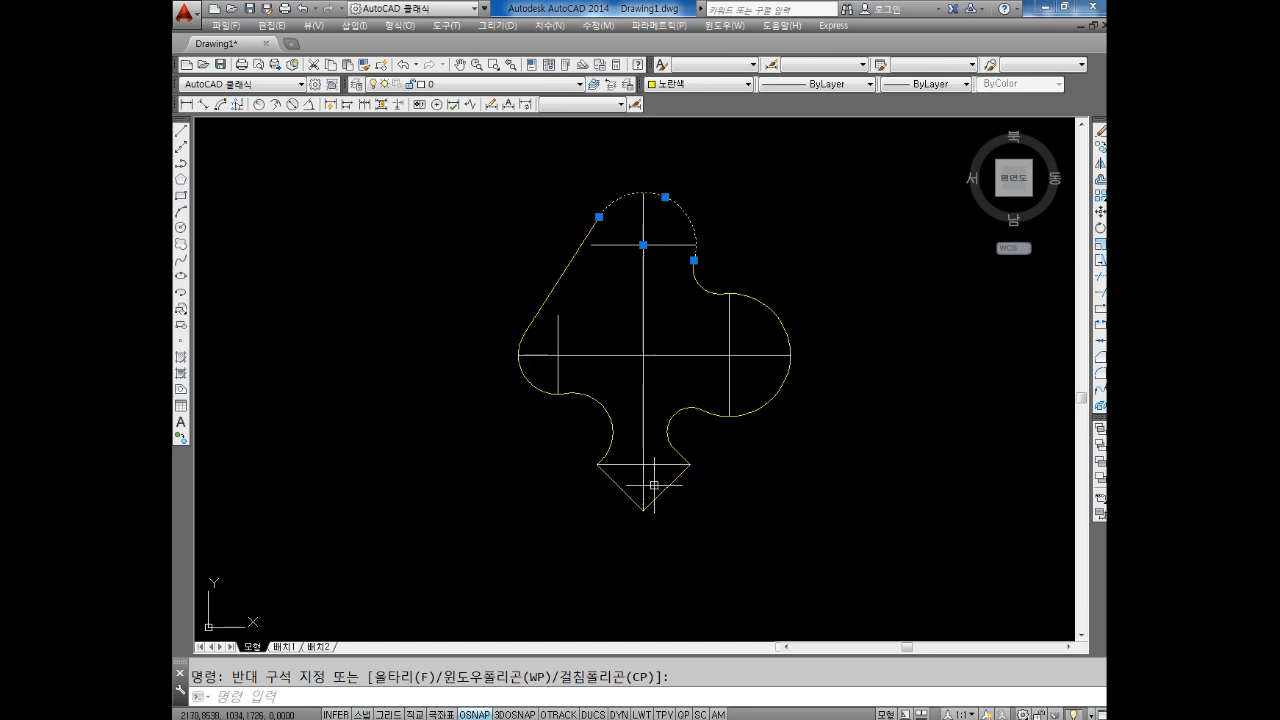
{"action": "key", "text": "Escape"}
{"action": "scroll", "coordinate": [677, 257], "scroll_direction": "up", "scroll_amount": 2}
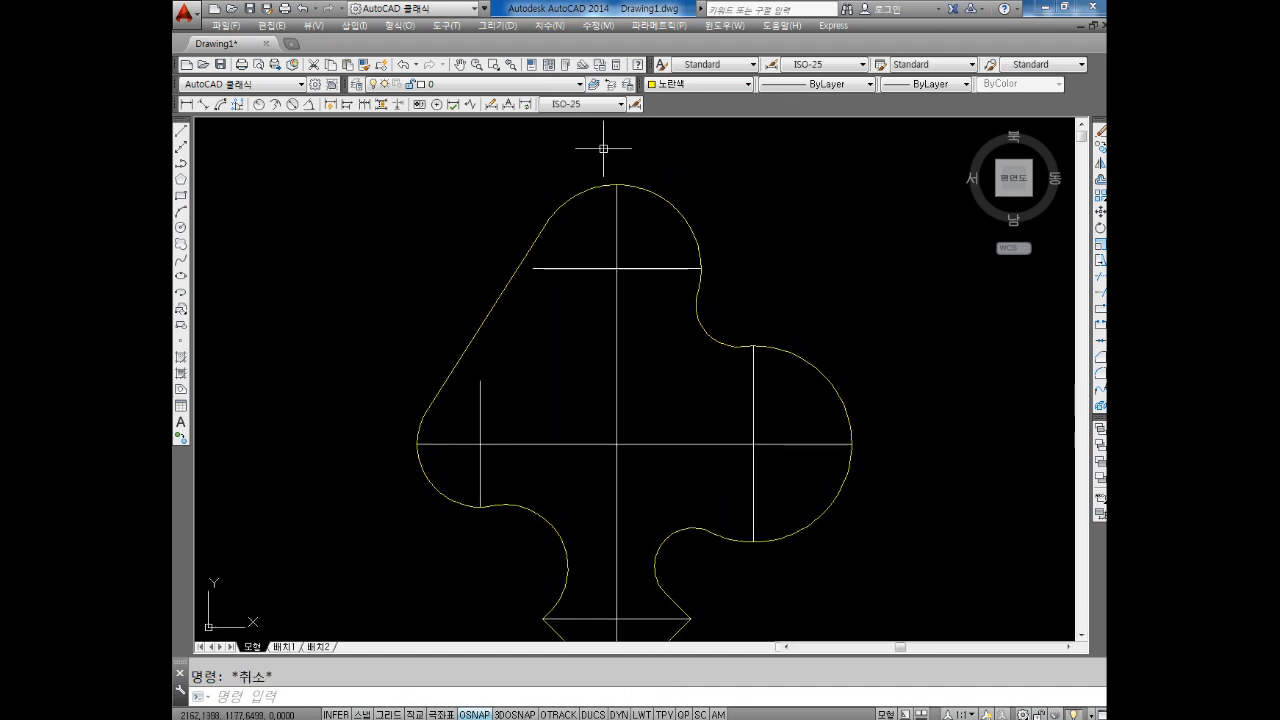
{"action": "scroll", "coordinate": [700, 223], "scroll_direction": "down", "scroll_amount": 2}
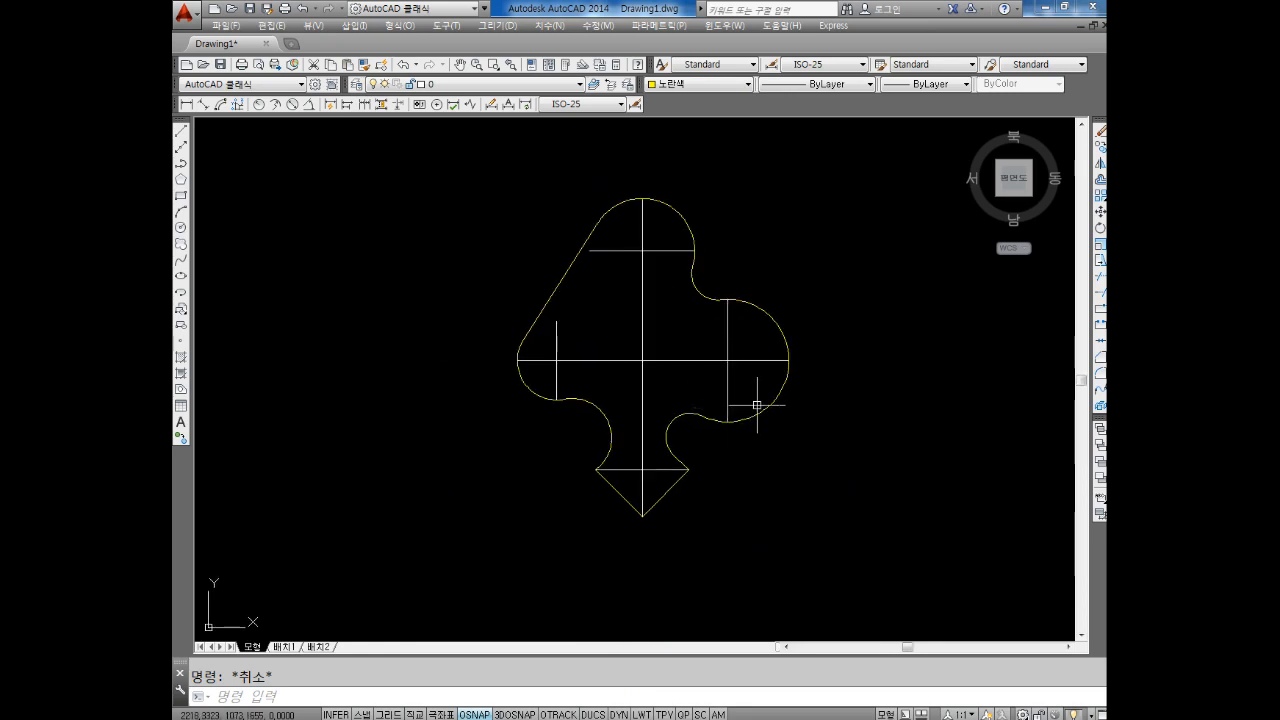
Start Lengthen with a delta of 3 and extend the diamond's horizontal line and the main vertical centre line's lower end.
{"action": "type", "text": "l"}
{"action": "key", "text": "Return"}
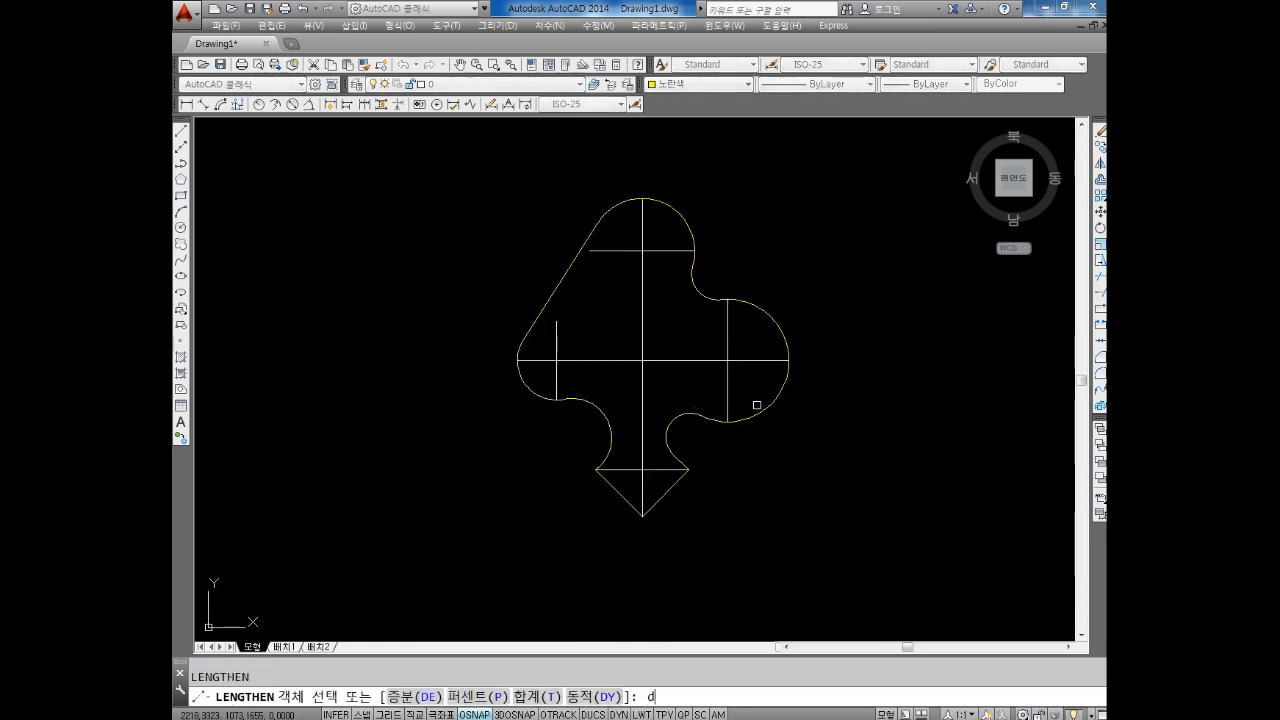
{"action": "type", "text": "de"}
{"action": "key", "text": "Return"}
{"action": "type", "text": "3"}
{"action": "key", "text": "Return"}
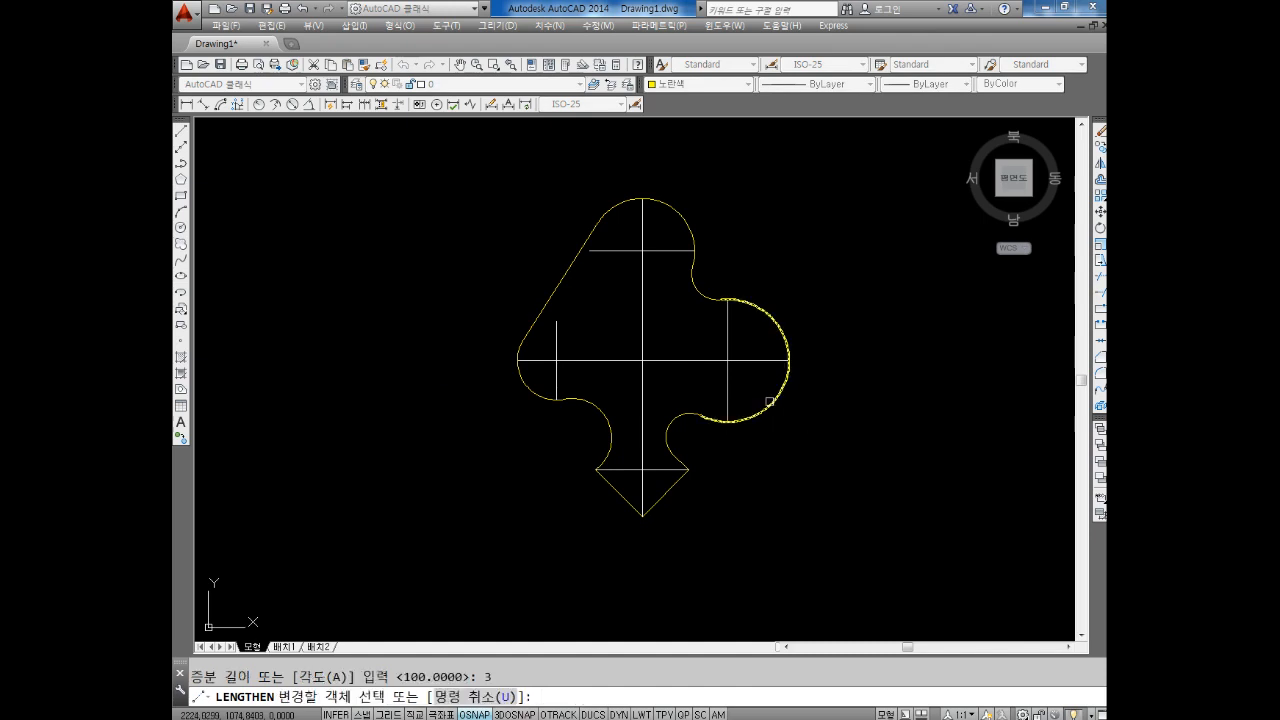
{"action": "scroll", "coordinate": [622, 485], "scroll_direction": "up", "scroll_amount": 1}
{"action": "left_click", "coordinate": [617, 455]}
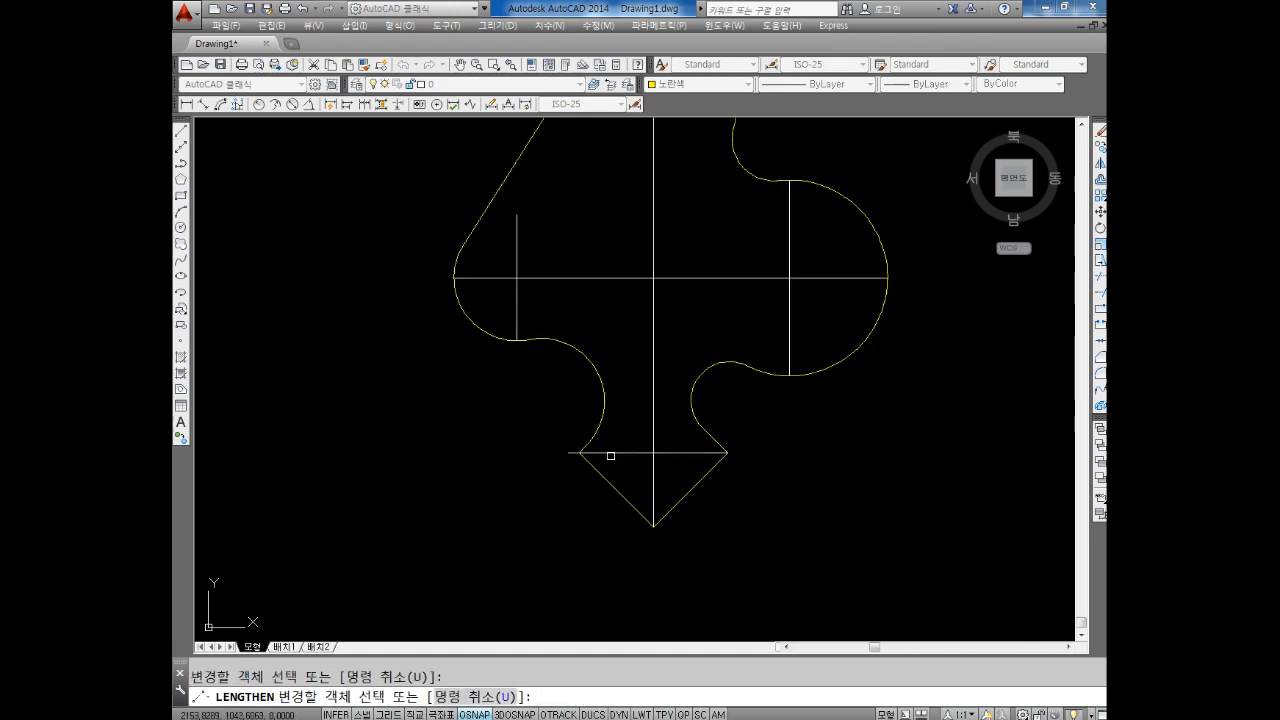
{"action": "left_click", "coordinate": [653, 492]}
Lengthen by 3 both ends of the right circle's vertical line and the long horizontal line, and the left vertical line's lower end.
{"action": "middle_click_drag", "start_coordinate": [869, 357], "coordinate": [846, 418]}
{"action": "left_click", "coordinate": [761, 262]}
{"action": "left_click", "coordinate": [836, 339]}
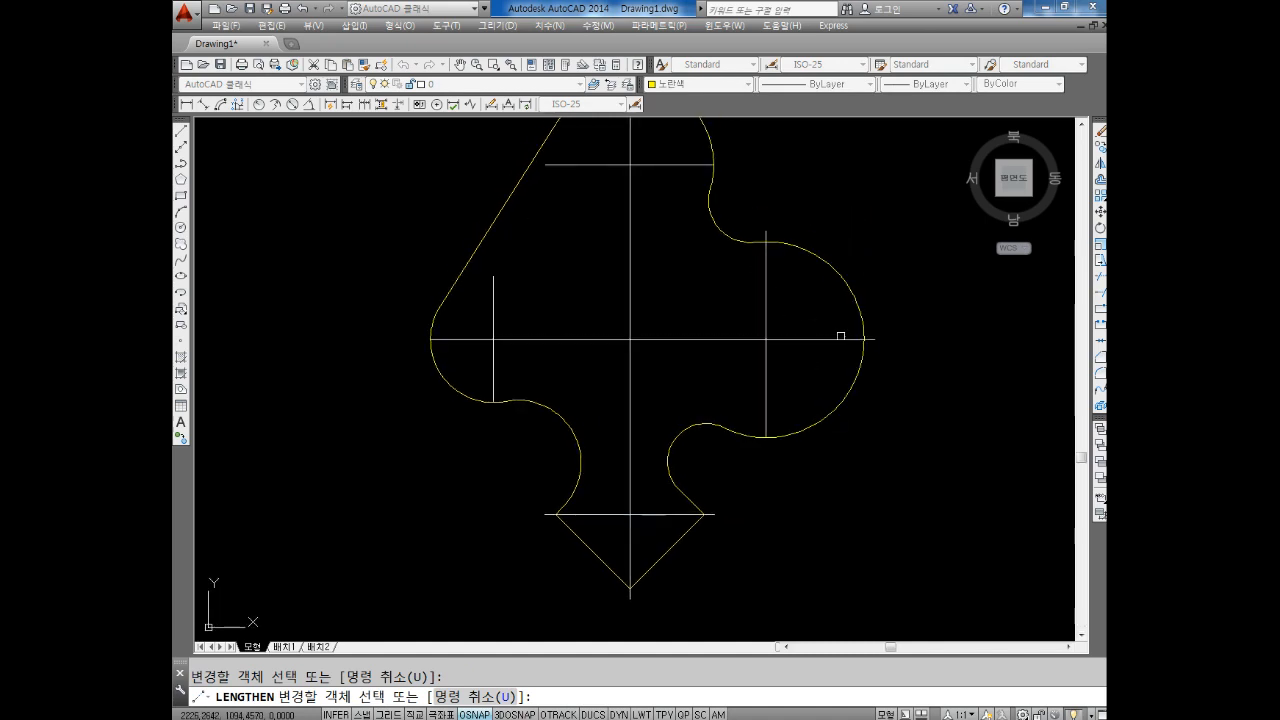
{"action": "left_click", "coordinate": [762, 417]}
{"action": "left_click", "coordinate": [493, 381]}
{"action": "left_click", "coordinate": [447, 340]}
Lengthen by 3 both ends of the top circle's horizontal line and the main vertical line's upper end, and end lengthening.
{"action": "middle_click_drag", "start_coordinate": [512, 284], "coordinate": [499, 329]}
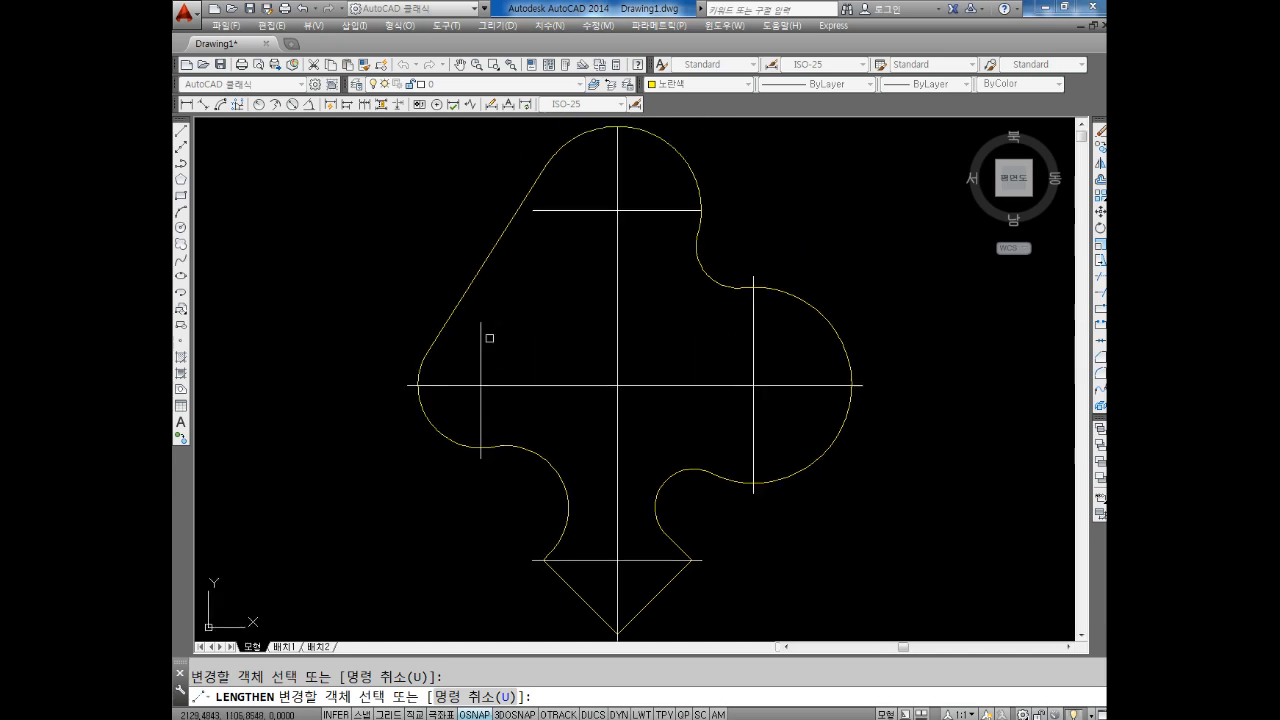
{"action": "middle_click_drag", "start_coordinate": [520, 301], "coordinate": [506, 352]}
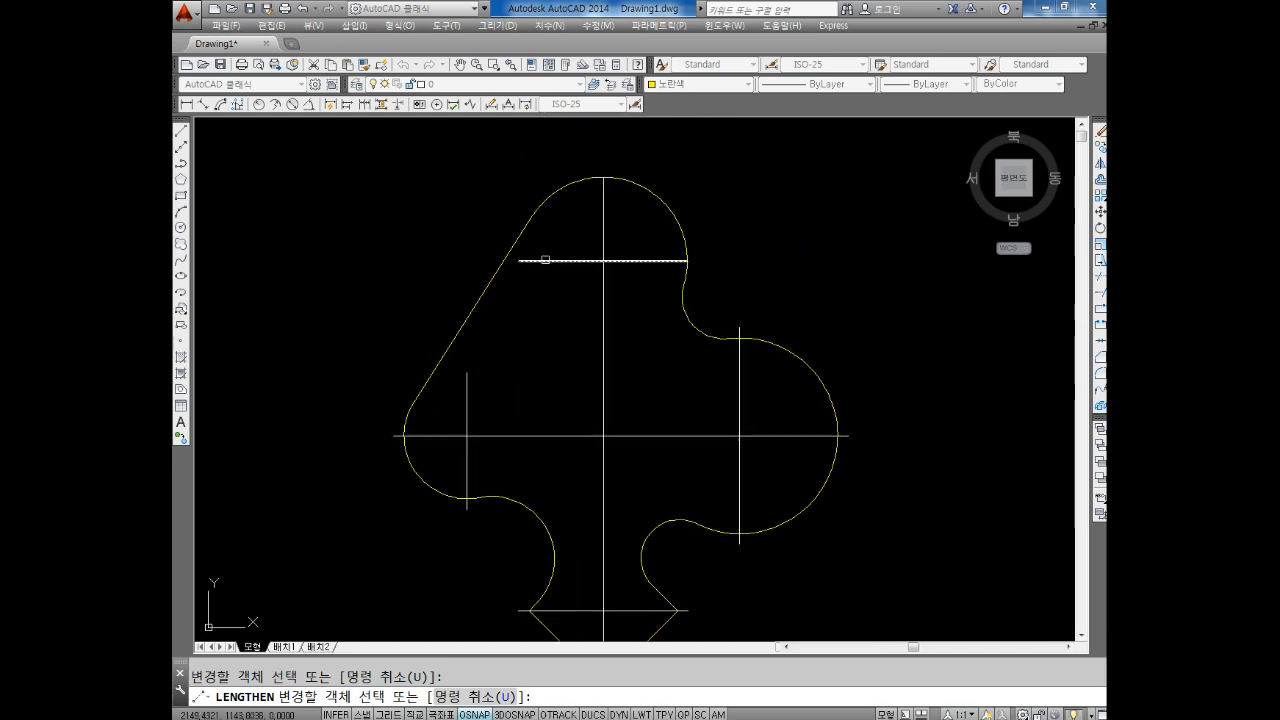
{"action": "left_click", "coordinate": [524, 260]}
{"action": "left_click", "coordinate": [603, 212]}
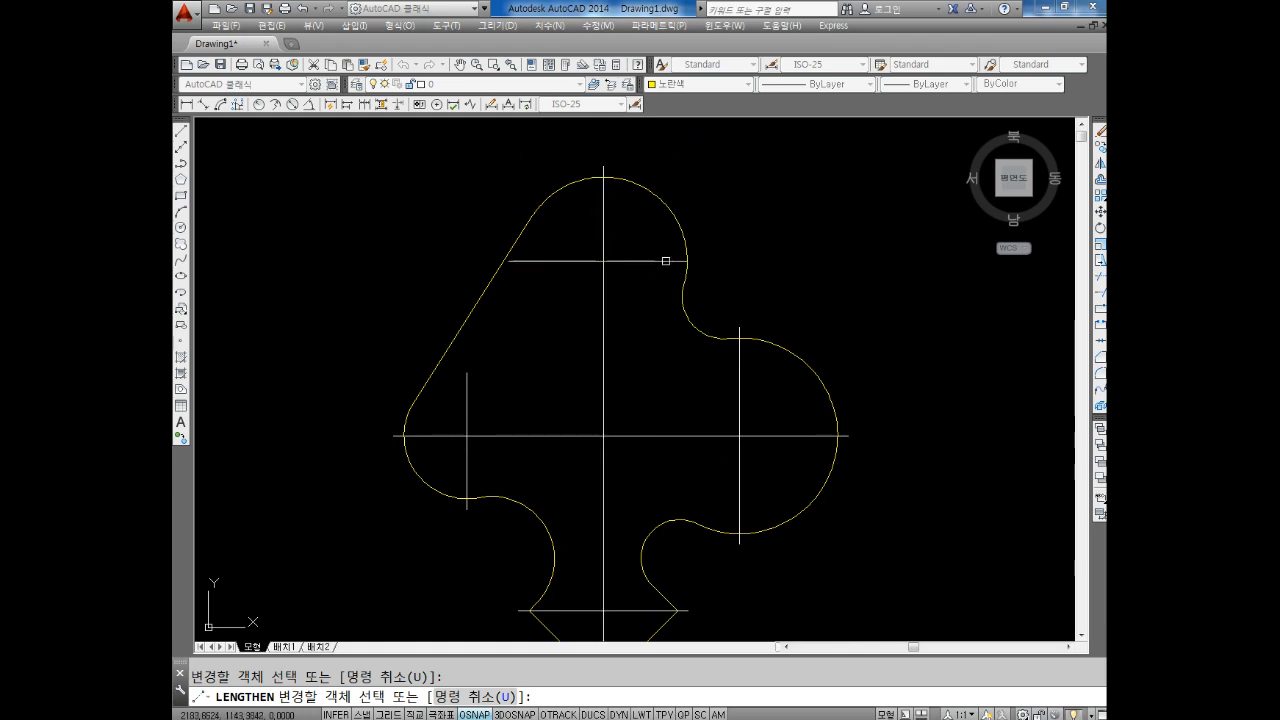
{"action": "middle_click_drag", "start_coordinate": [697, 342], "coordinate": [681, 319]}
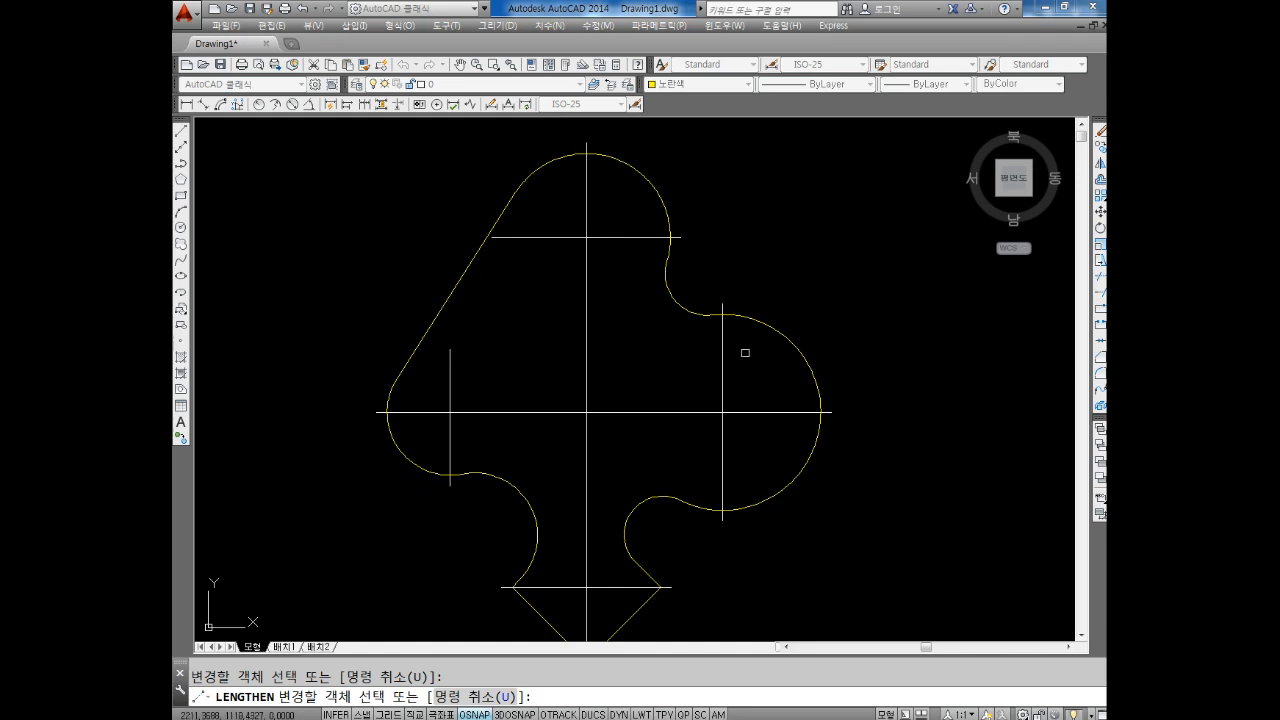
{"action": "scroll", "coordinate": [651, 274], "scroll_direction": "down", "scroll_amount": 2}
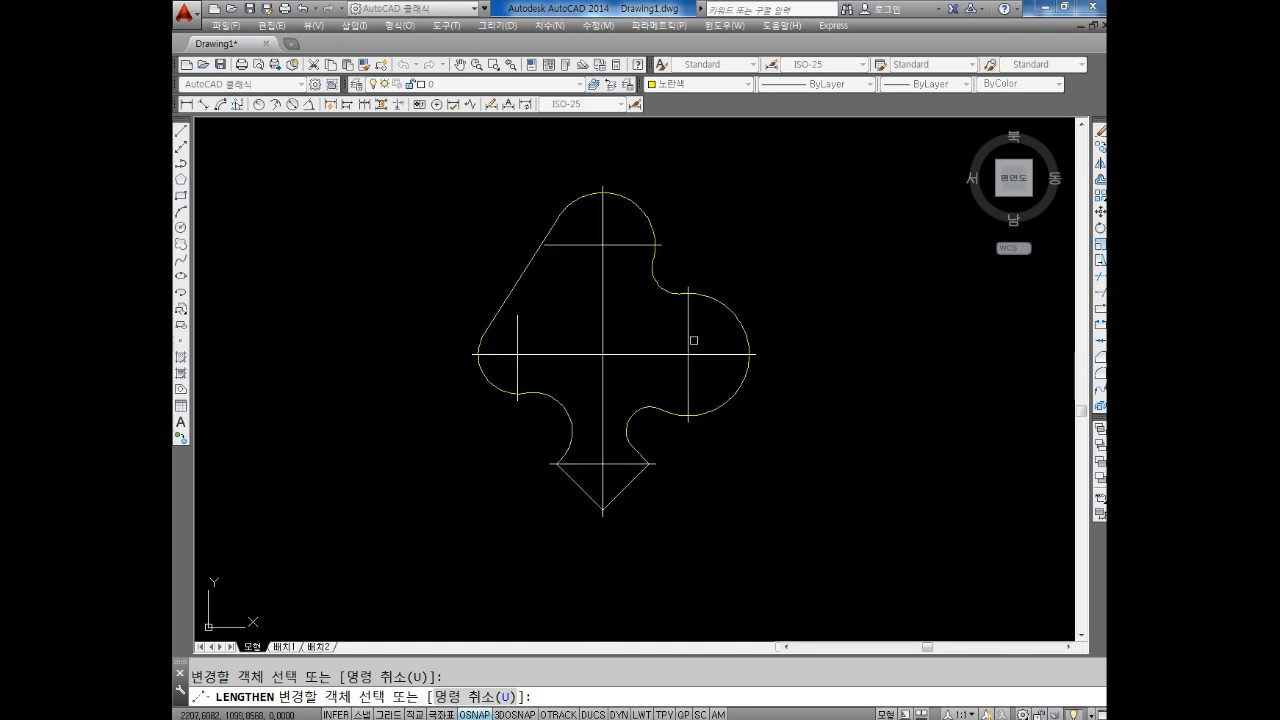
{"action": "scroll", "coordinate": [626, 220], "scroll_direction": "up", "scroll_amount": 5}
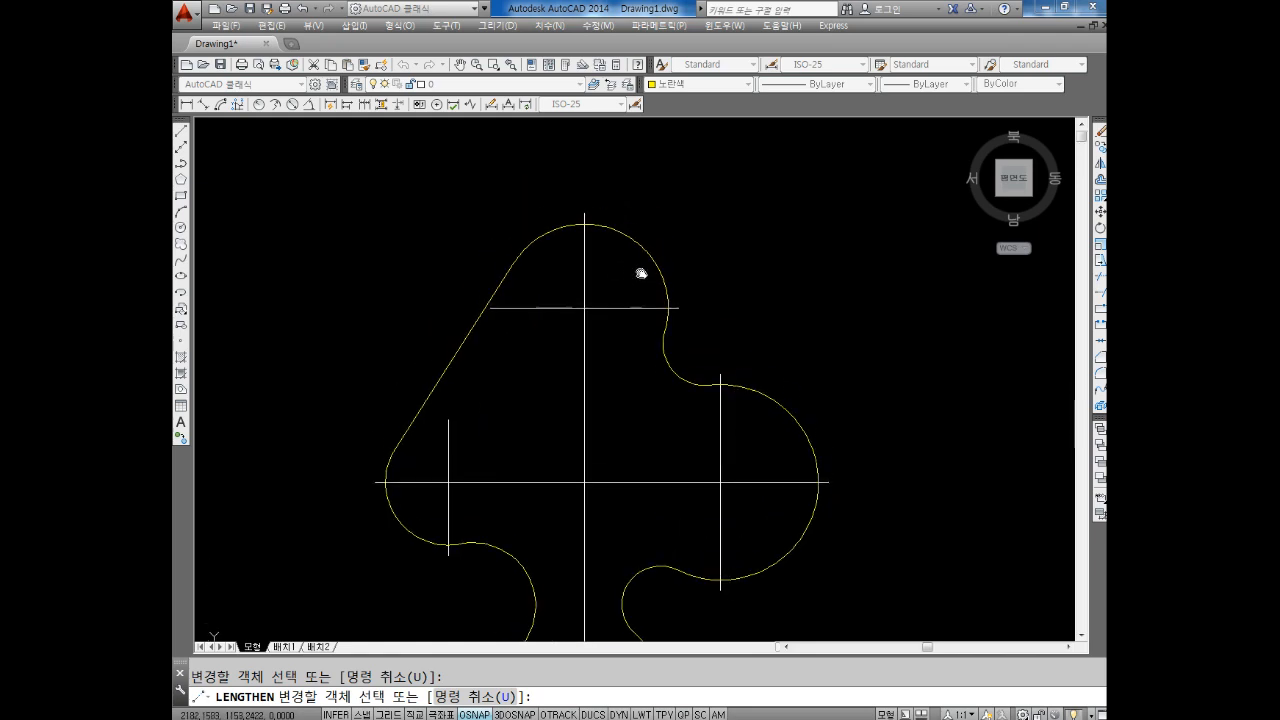
{"action": "key", "text": "Escape"}
Examine the lengthened centre-line ends around the whole outline.
{"action": "left_click", "coordinate": [586, 191]}
{"action": "left_click", "coordinate": [534, 231]}
{"action": "key", "text": "Escape"}
{"action": "scroll", "coordinate": [561, 254], "scroll_direction": "down", "scroll_amount": 4}
{"action": "scroll", "coordinate": [773, 372], "scroll_direction": "up", "scroll_amount": 4}
{"action": "left_click", "coordinate": [665, 308]}
{"action": "left_click", "coordinate": [619, 373]}
{"action": "key", "text": "Escape"}
{"action": "scroll", "coordinate": [611, 380], "scroll_direction": "down", "scroll_amount": 4}
{"action": "middle_click_drag", "start_coordinate": [705, 470], "coordinate": [711, 339]}
{"action": "middle_click_drag", "start_coordinate": [732, 419], "coordinate": [730, 357]}
{"action": "left_click", "coordinate": [899, 452]}
{"action": "left_click", "coordinate": [857, 471]}
{"action": "key", "text": "Escape"}
{"action": "mouse_move", "coordinate": [766, 452]}
{"action": "middle_mouse_down"}
{"action": "mouse_move", "coordinate": [766, 380]}
{"action": "mouse_move", "coordinate": [720, 429]}
{"action": "middle_mouse_up"}
{"action": "scroll", "coordinate": [640, 432], "scroll_direction": "down", "scroll_amount": 2}
{"action": "mouse_move", "coordinate": [638, 433]}
{"action": "middle_mouse_down"}
{"action": "mouse_move", "coordinate": [677, 323]}
{"action": "mouse_move", "coordinate": [704, 358]}
{"action": "middle_mouse_up"}
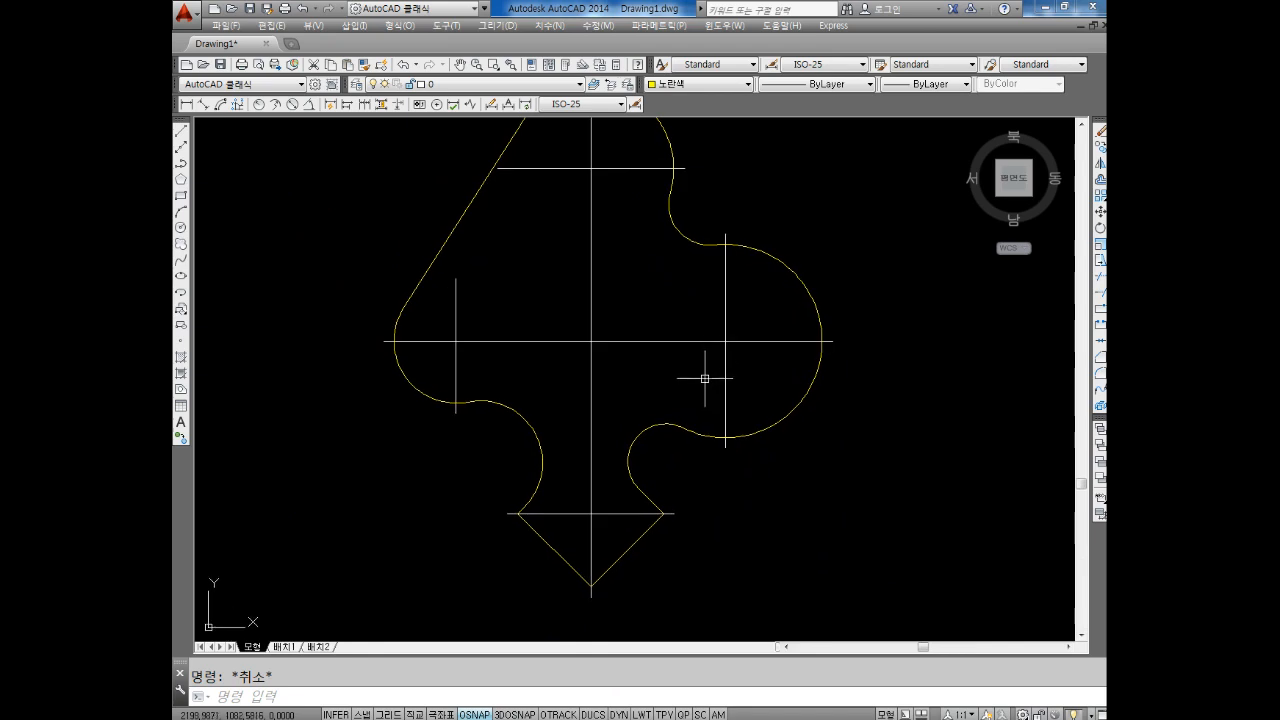
{"action": "middle_click_drag", "start_coordinate": [650, 336], "coordinate": [664, 368]}
{"action": "scroll", "coordinate": [633, 374], "scroll_direction": "down", "scroll_amount": 2}
{"action": "mouse_move", "coordinate": [621, 314]}
{"action": "middle_mouse_down"}
{"action": "mouse_move", "coordinate": [623, 303]}
{"action": "mouse_move", "coordinate": [623, 325]}
{"action": "middle_mouse_up"}
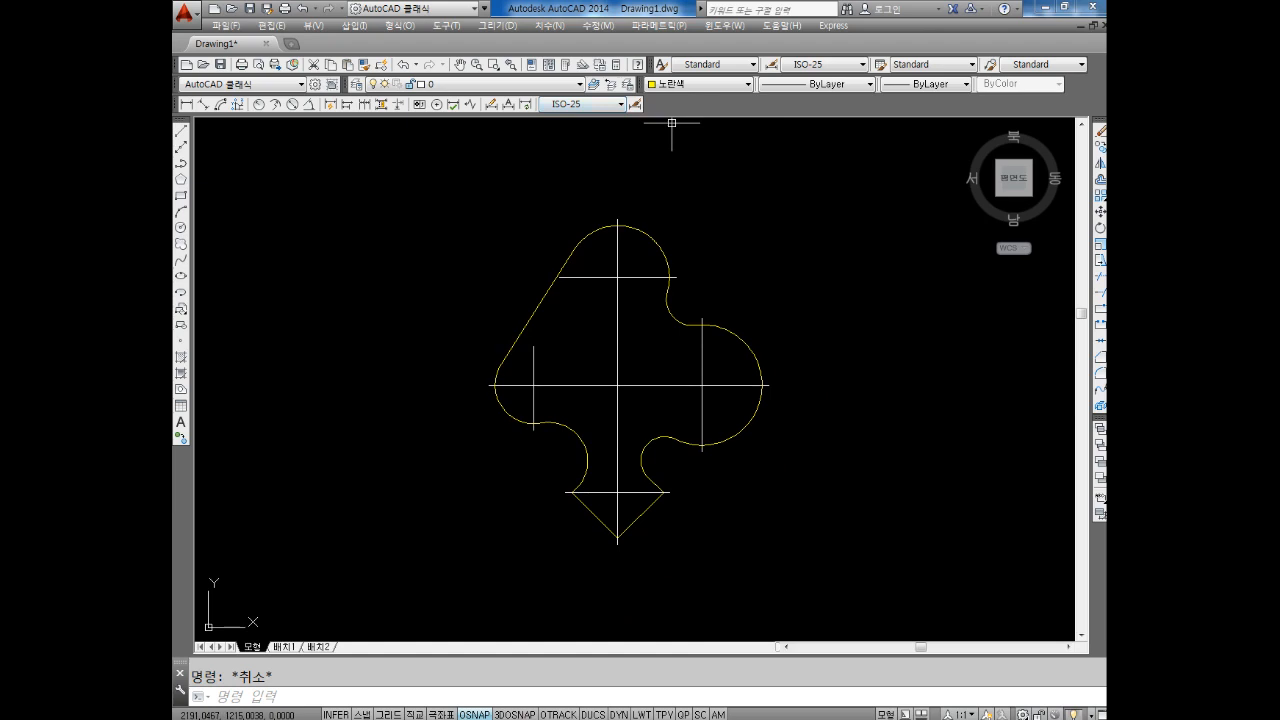
Hide the Properties (특성) toolbar.
{"action": "right_click", "coordinate": [737, 100]}
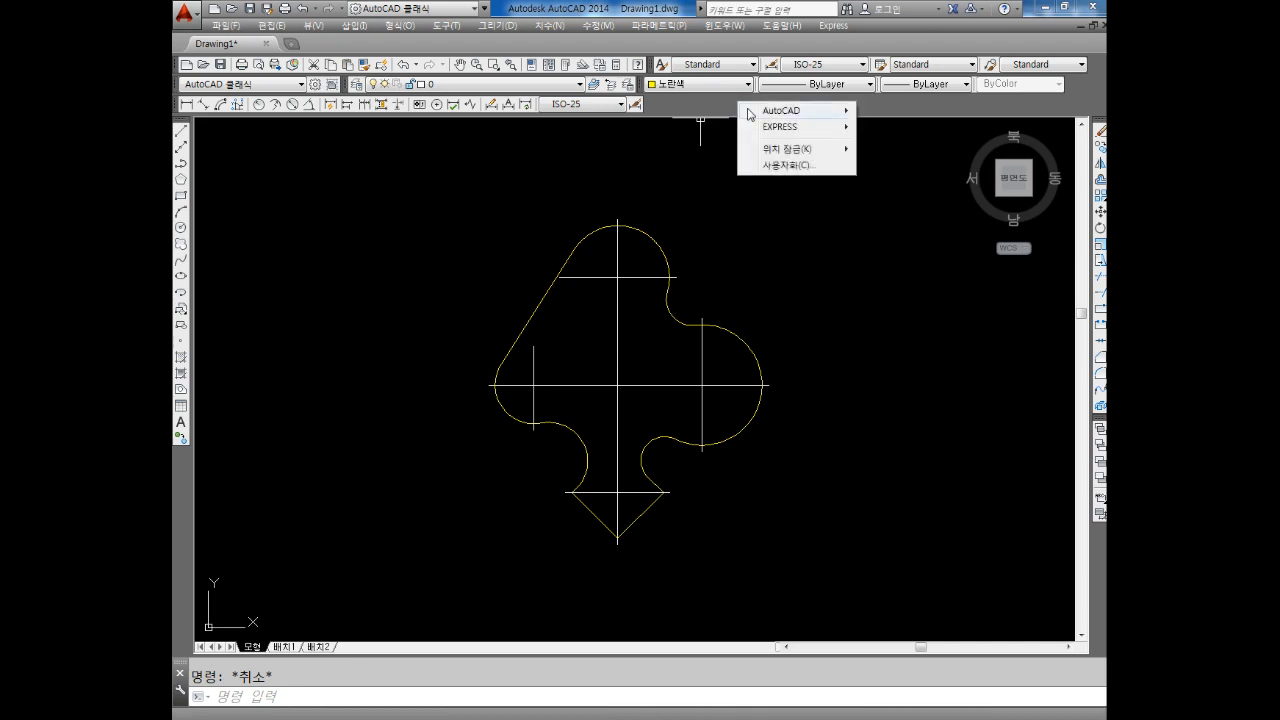
{"action": "mouse_move", "coordinate": [780, 112]}
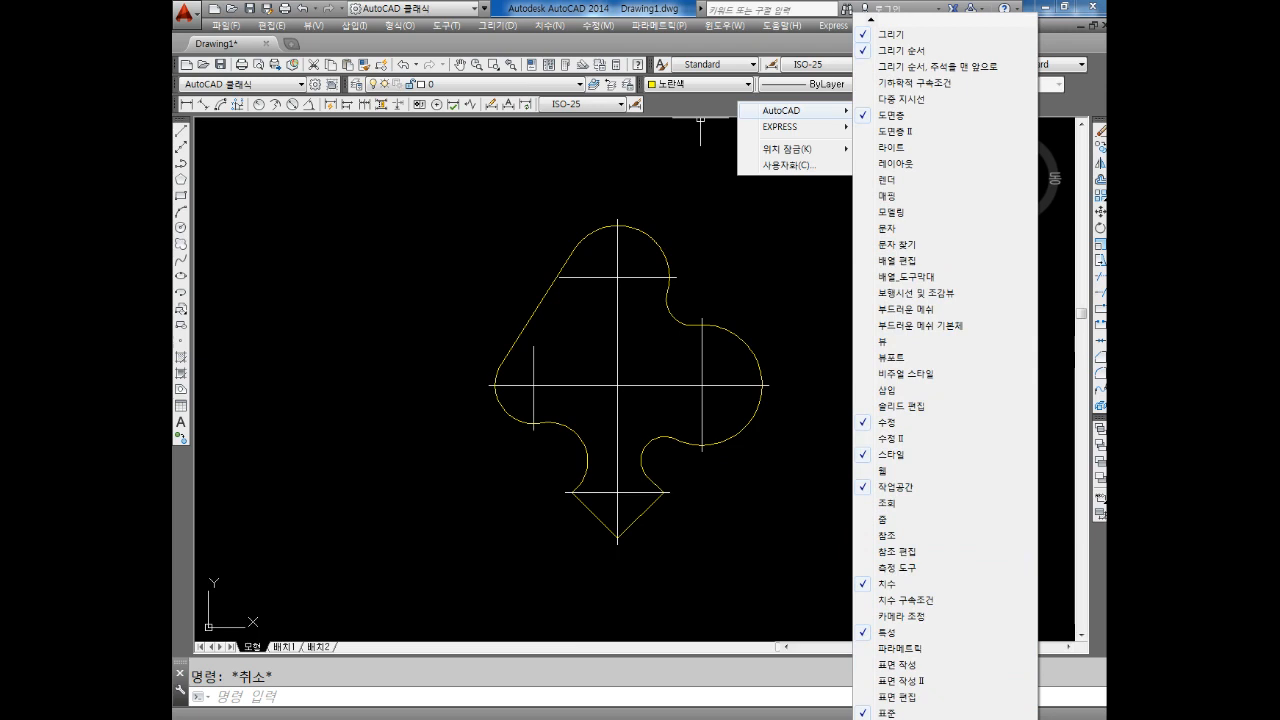
{"action": "left_click", "coordinate": [890, 633]}
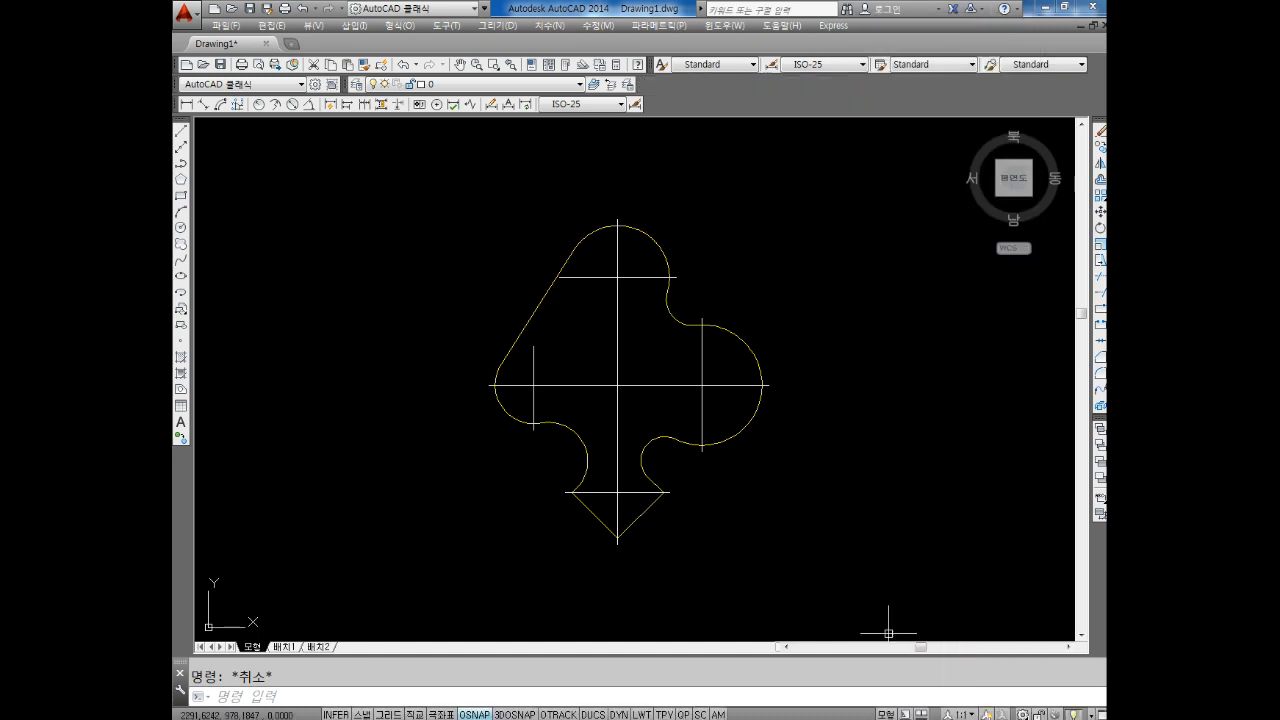
Show the Properties (특성) toolbar and float it over the drawing area above the outline.
{"action": "right_click", "coordinate": [775, 94]}
{"action": "mouse_move", "coordinate": [835, 108]}
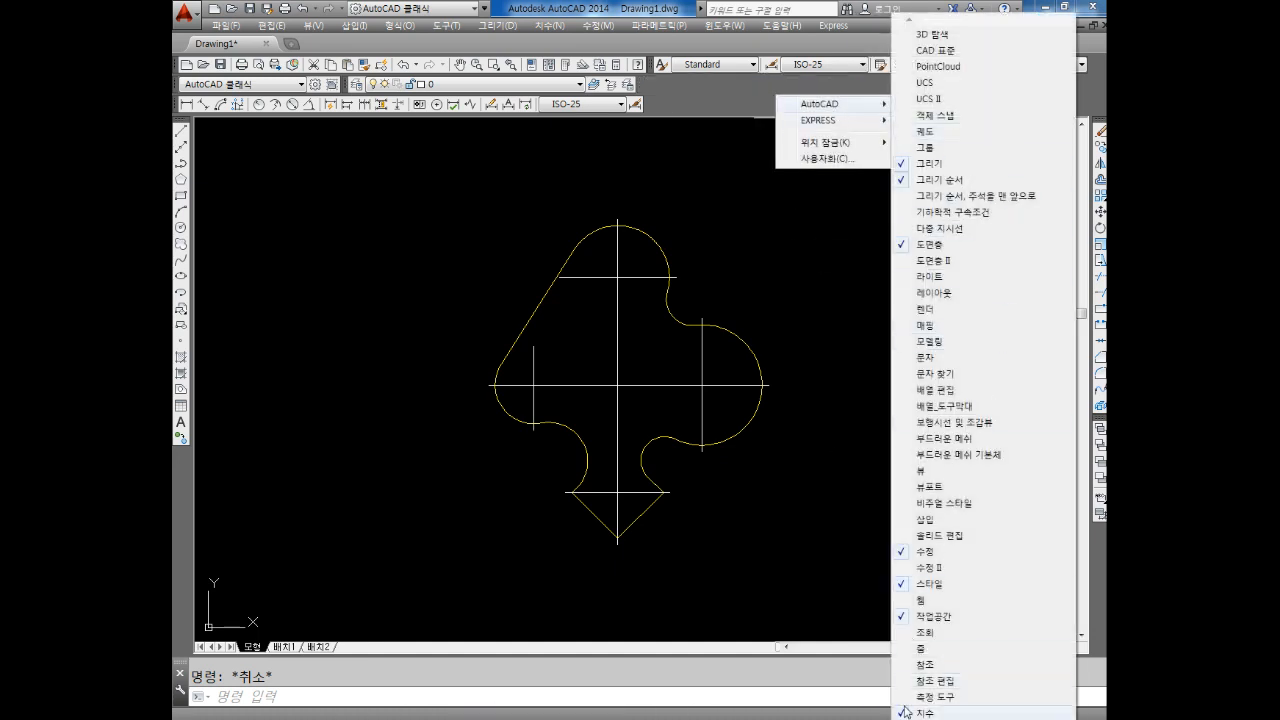
{"action": "scroll", "coordinate": [963, 375], "scroll_direction": "down", "scroll_amount": 8}
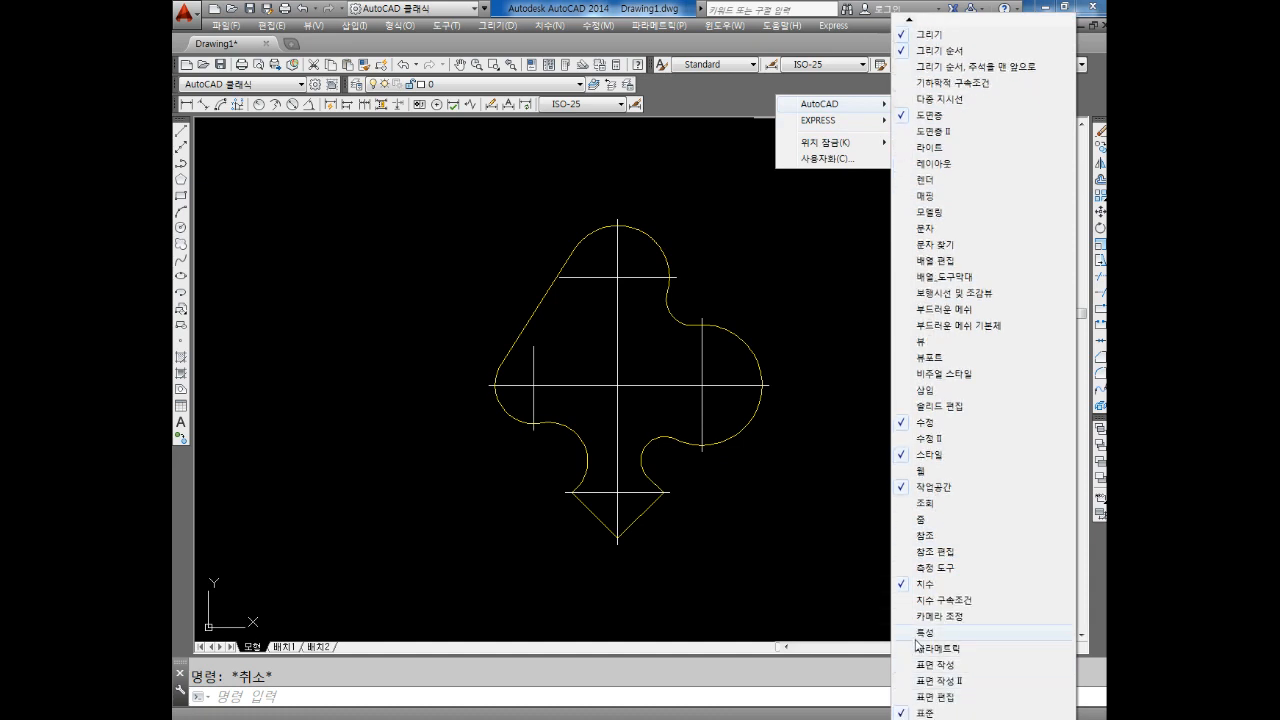
{"action": "left_click", "coordinate": [920, 633]}
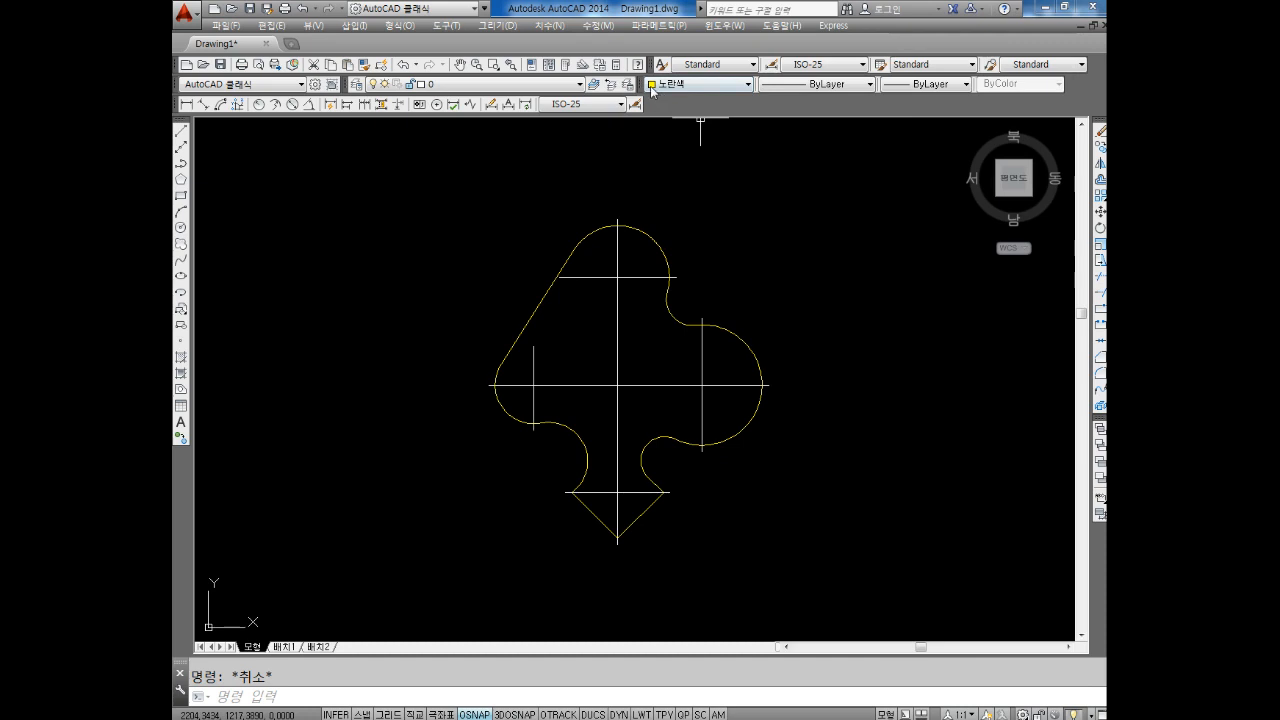
{"action": "double_click", "coordinate": [641, 84]}
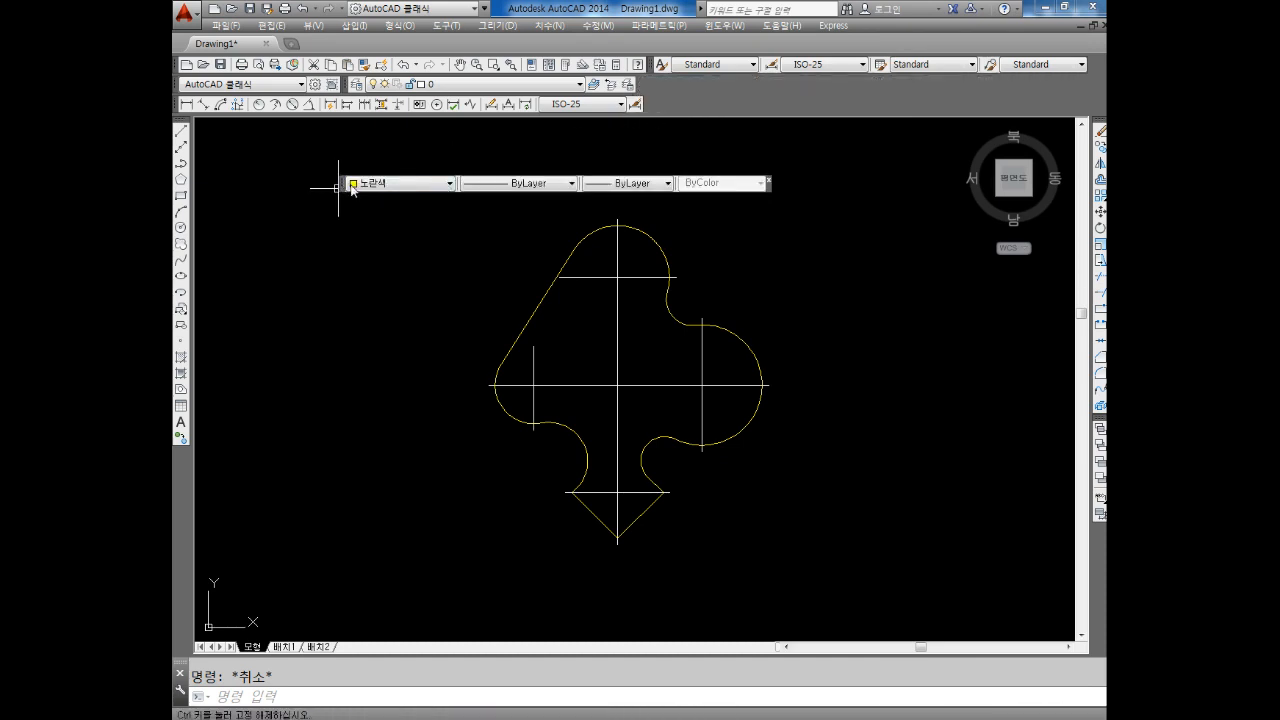
{"action": "left_click_drag", "start_coordinate": [339, 186], "coordinate": [414, 187]}
Set the current object color to ByLayer, trying ByBlock in between.
{"action": "left_click", "coordinate": [473, 186]}
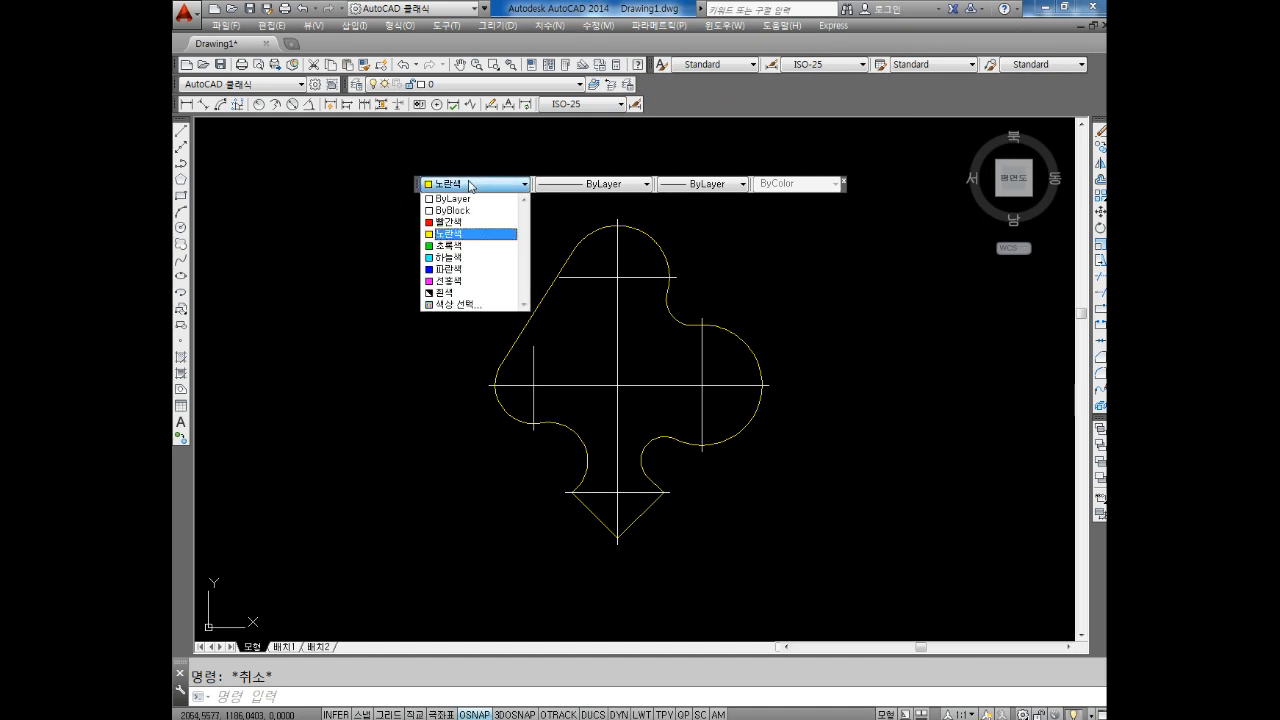
{"action": "left_click", "coordinate": [461, 201]}
{"action": "left_click", "coordinate": [463, 187]}
{"action": "left_click", "coordinate": [461, 200]}
{"action": "left_click", "coordinate": [464, 188]}
{"action": "left_click", "coordinate": [461, 200]}
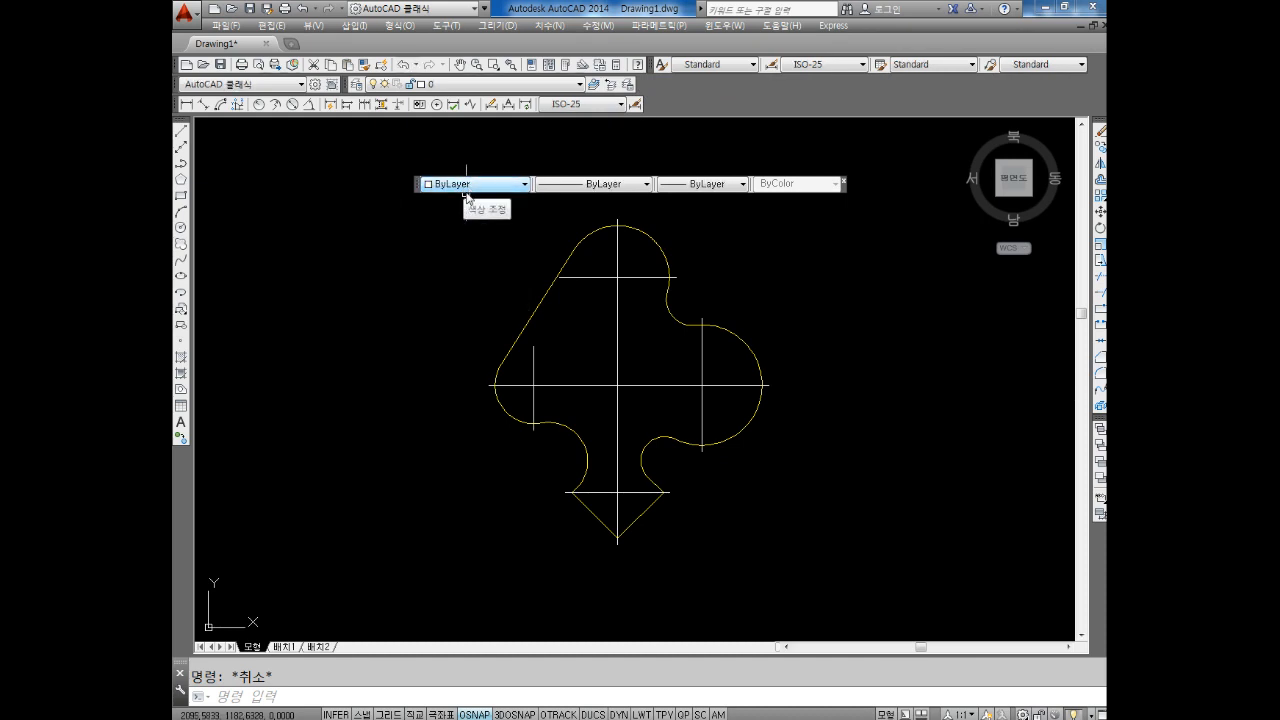
{"action": "left_click", "coordinate": [464, 188]}
{"action": "left_click", "coordinate": [461, 200]}
{"action": "left_click", "coordinate": [464, 188]}
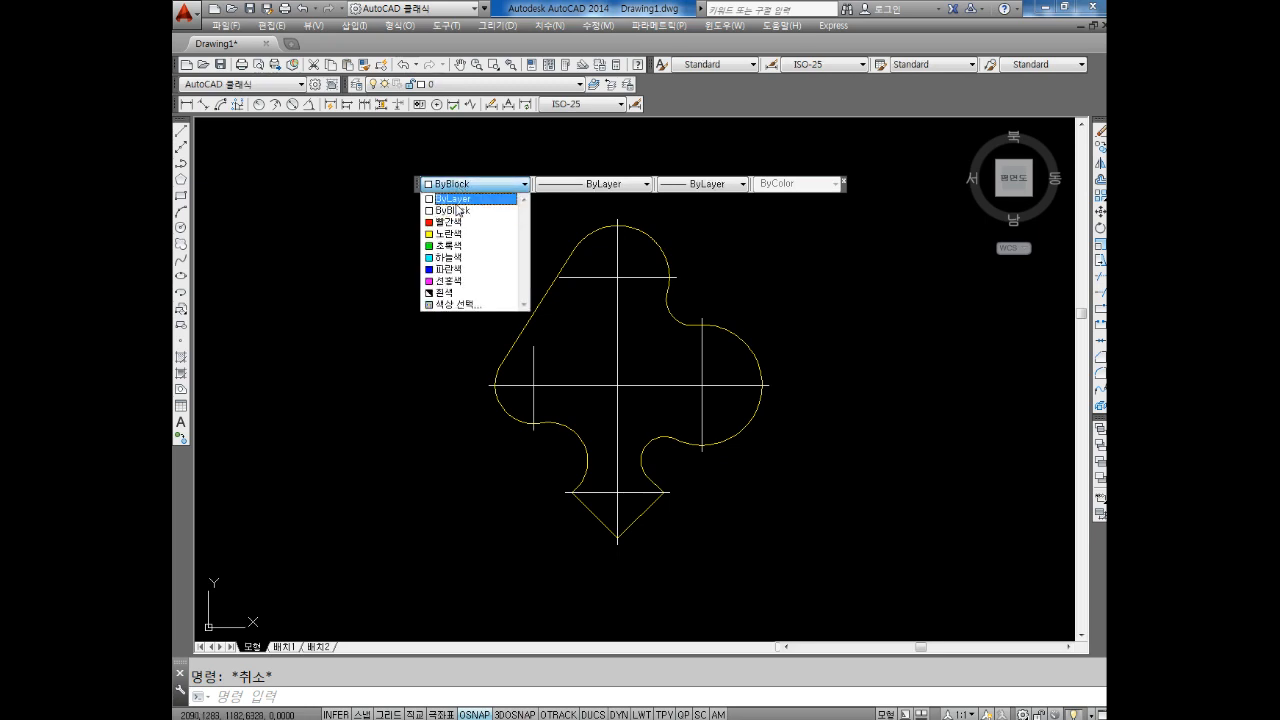
{"action": "left_click", "coordinate": [455, 201]}
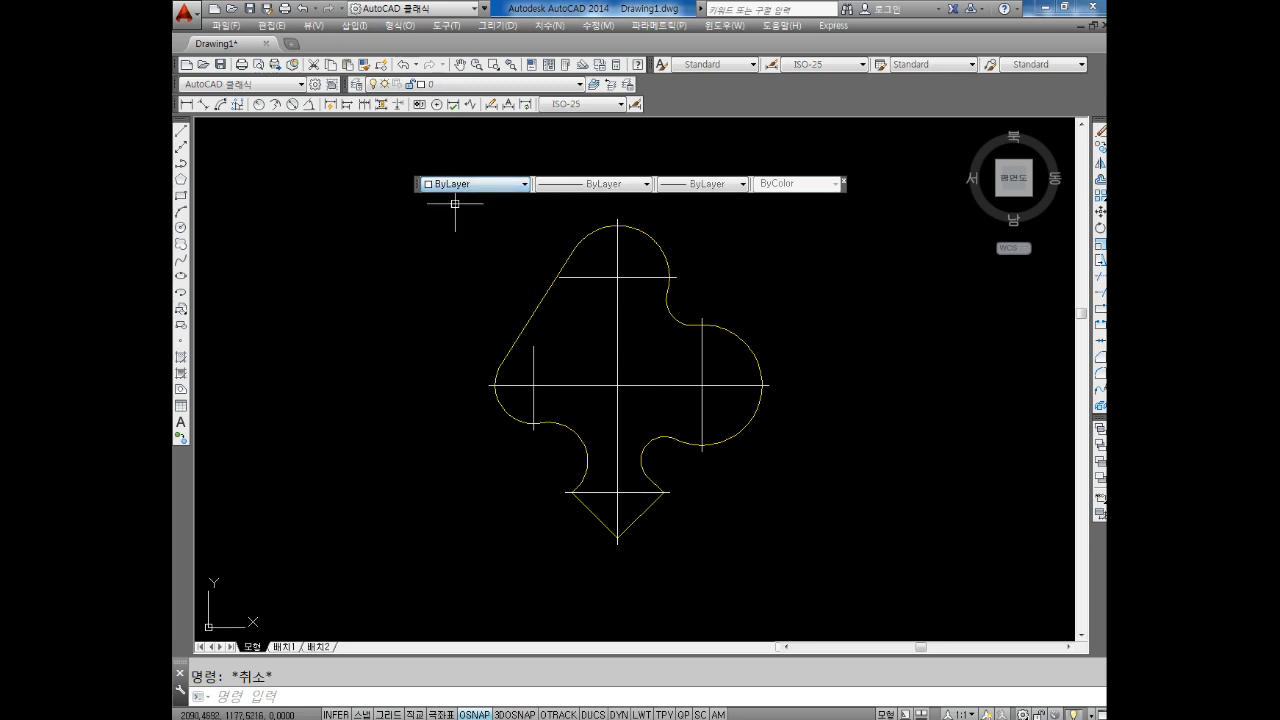
Review the linetype and lineweight choices, then dock the Properties toolbar and float it again just above the outline.
{"action": "left_click", "coordinate": [605, 186]}
{"action": "left_click", "coordinate": [726, 186]}
{"action": "left_click", "coordinate": [726, 186]}
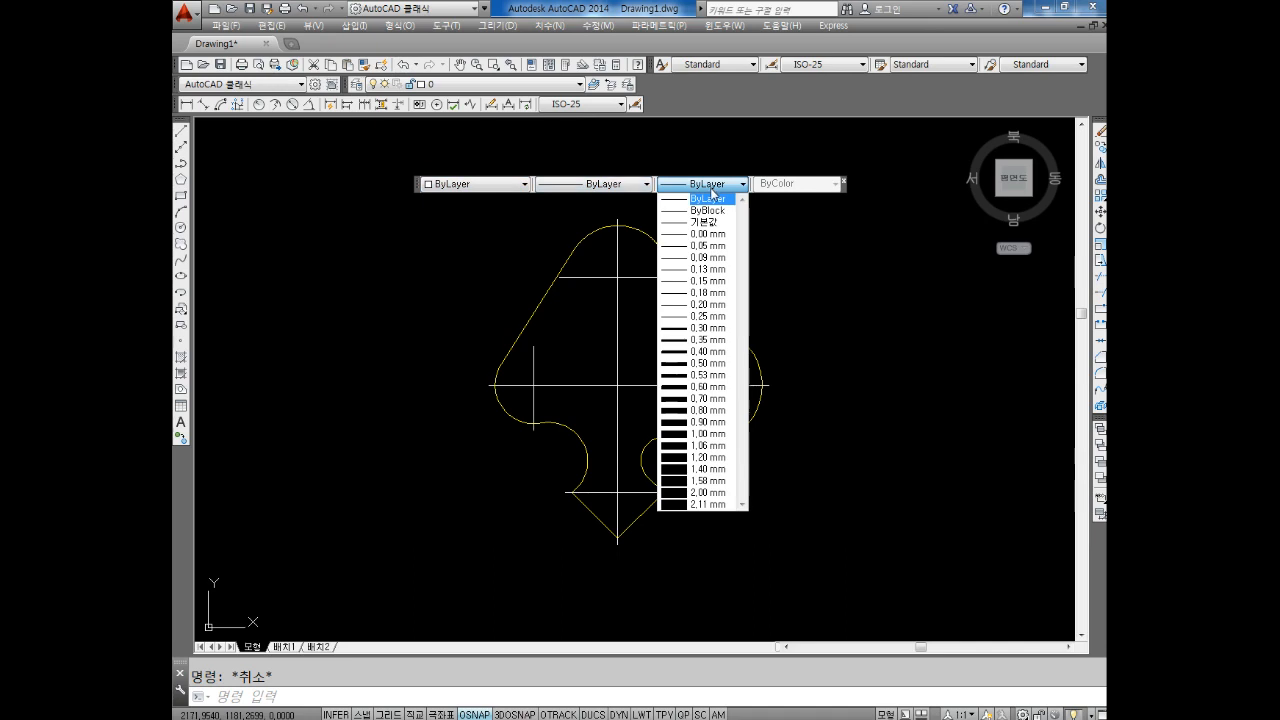
{"action": "left_click", "coordinate": [787, 212]}
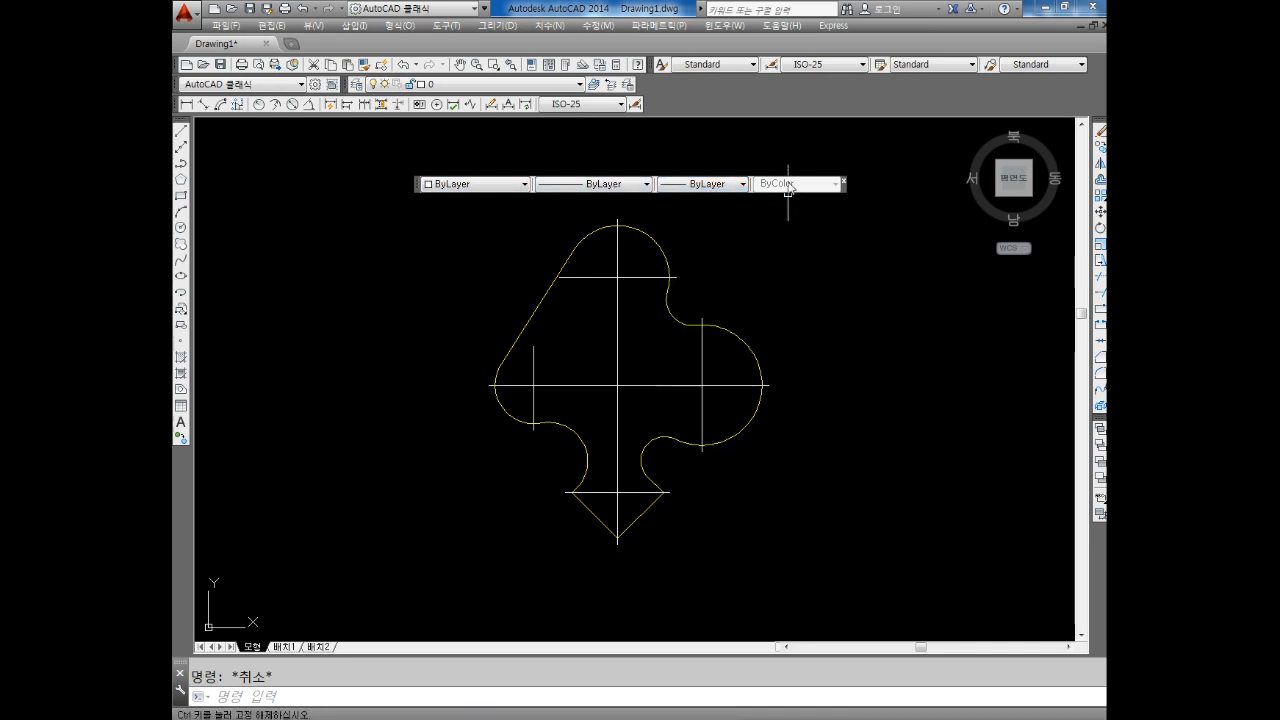
{"action": "double_click", "coordinate": [788, 190]}
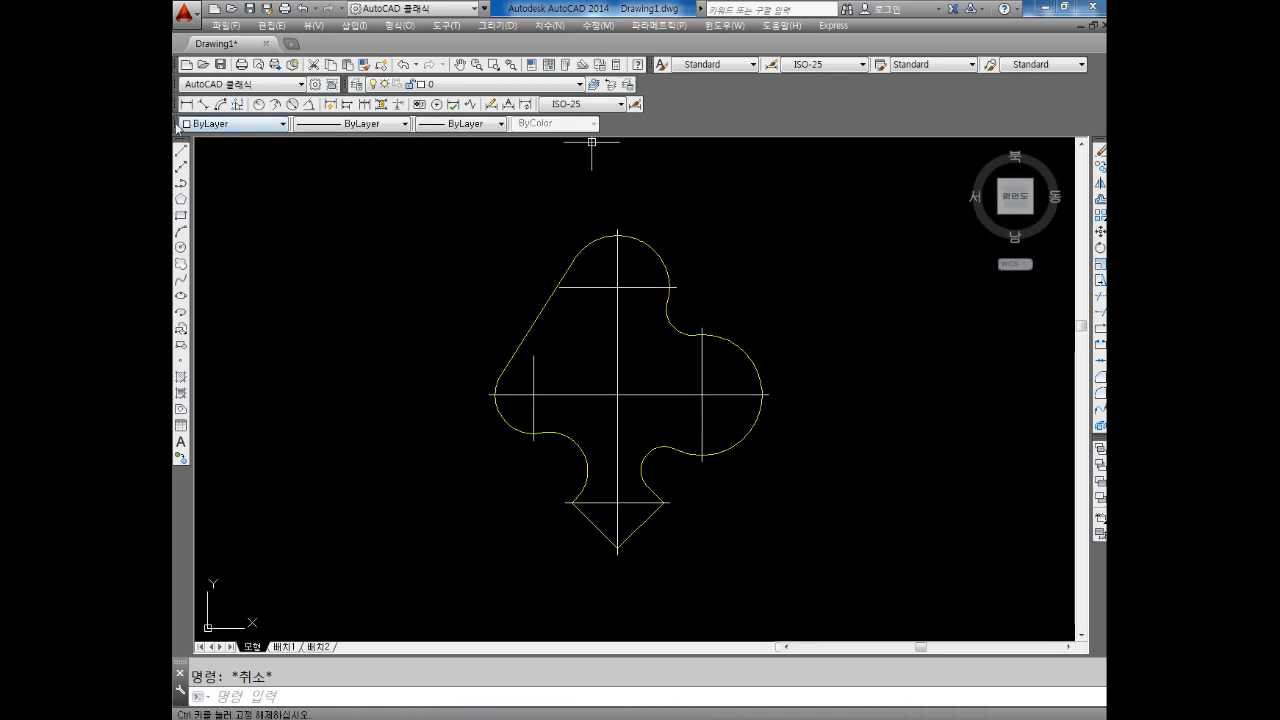
{"action": "left_click_drag", "start_coordinate": [597, 203], "coordinate": [616, 203]}
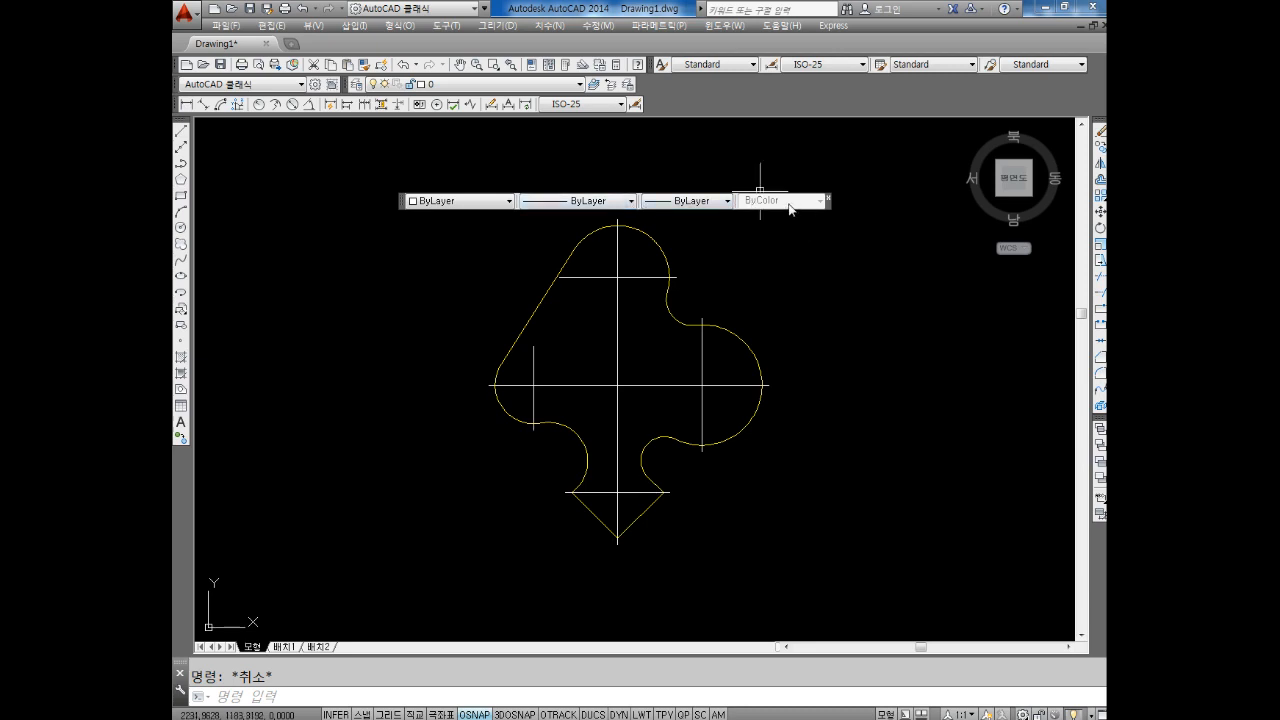
Examine the color, linetype and lineweight choices offered by the Properties toolbar.
{"action": "left_click", "coordinate": [422, 201]}
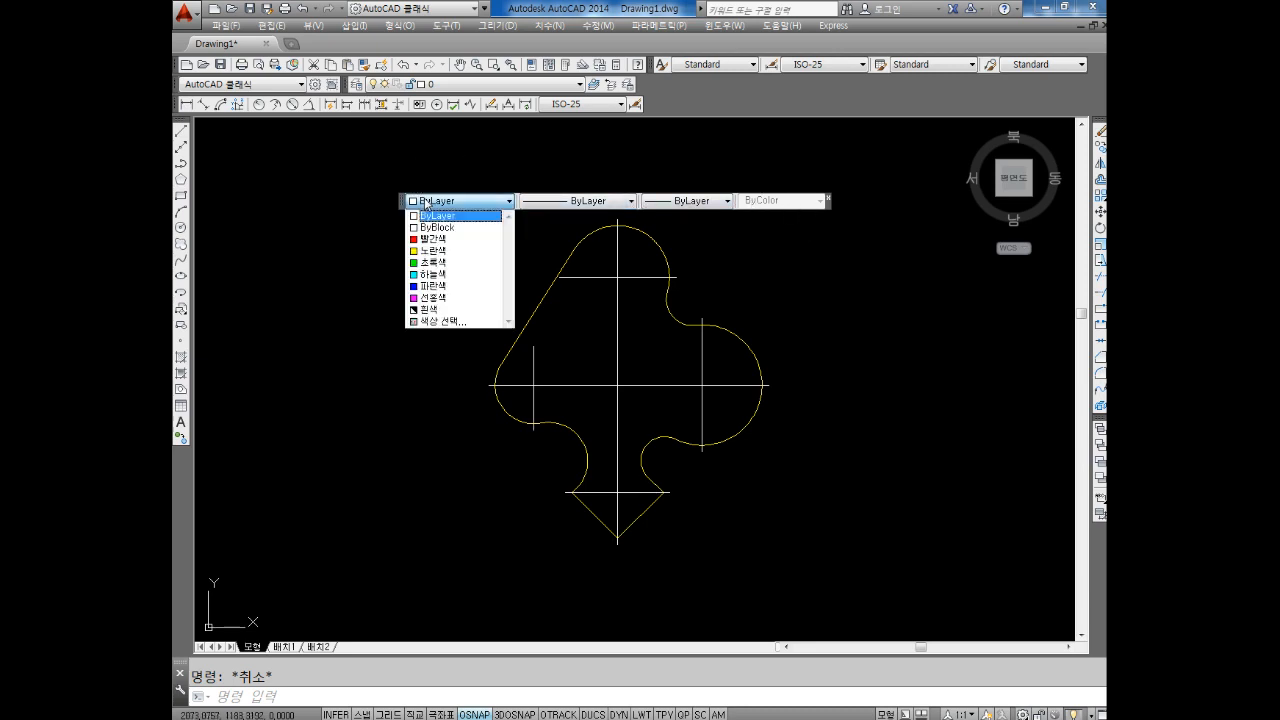
{"action": "left_click", "coordinate": [557, 212]}
{"action": "left_click", "coordinate": [578, 201]}
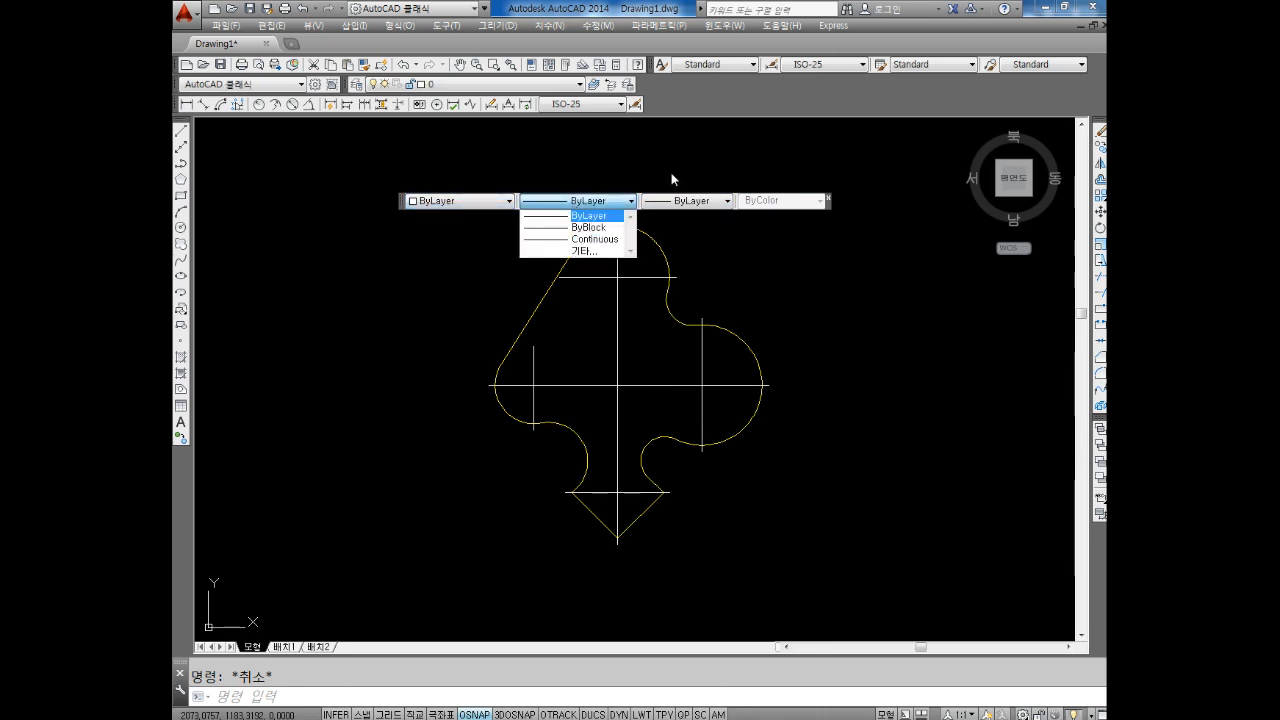
{"action": "left_click", "coordinate": [695, 204]}
{"action": "left_click", "coordinate": [695, 204]}
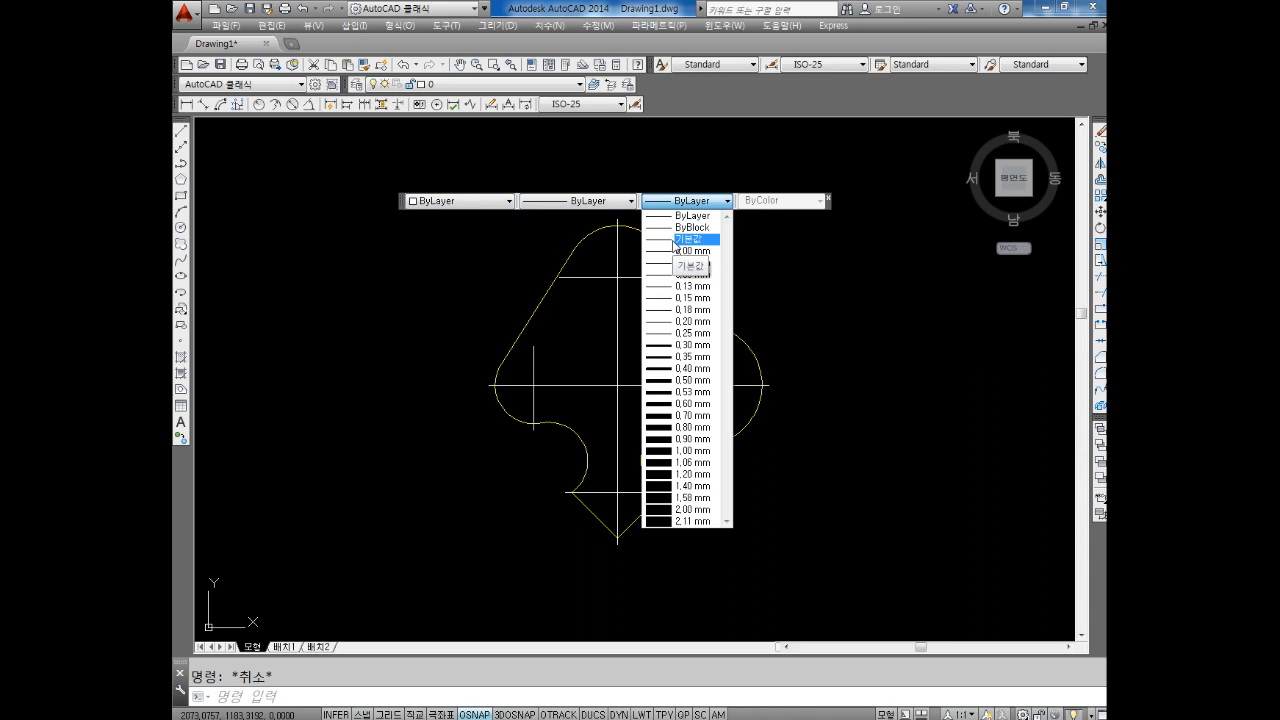
{"action": "left_click", "coordinate": [580, 208]}
{"action": "left_click", "coordinate": [580, 208]}
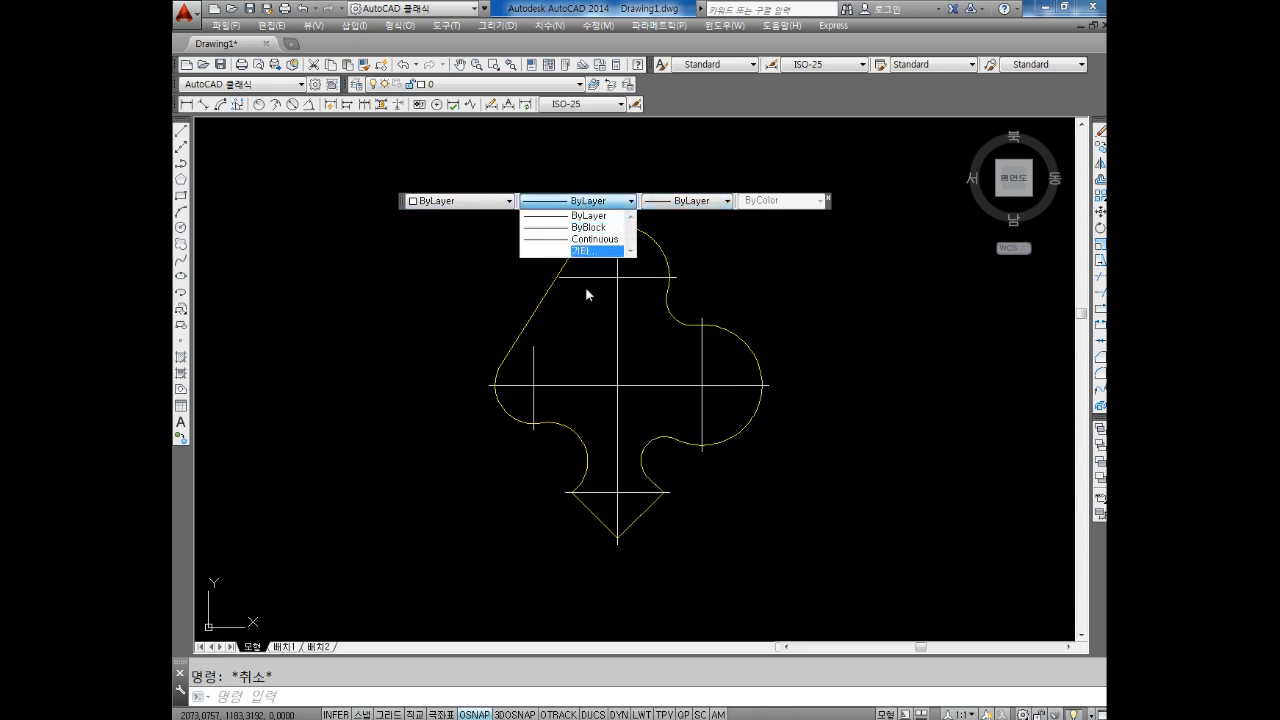
{"action": "left_click", "coordinate": [574, 214]}
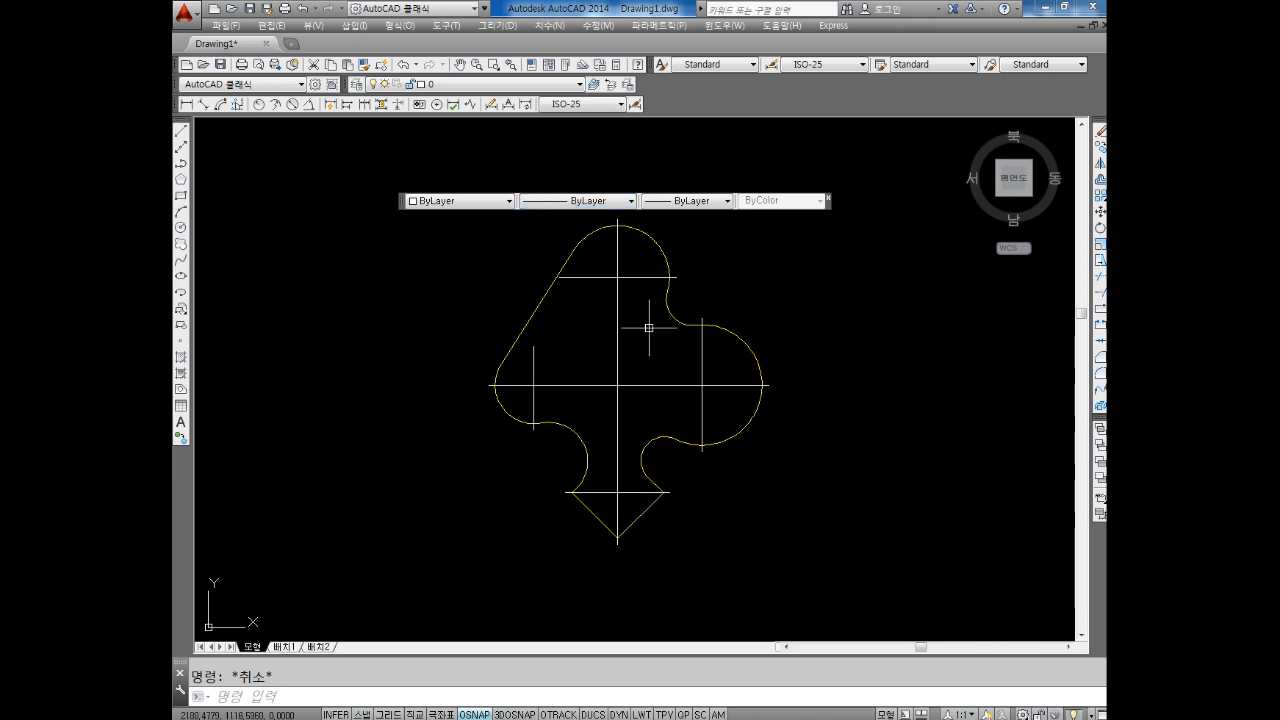
Recolor the top circle's horizontal center line and the main vertical center line red (빨간색).
{"action": "scroll", "coordinate": [652, 299], "scroll_direction": "up", "scroll_amount": 2}
{"action": "mouse_move", "coordinate": [628, 252]}
{"action": "middle_mouse_down"}
{"action": "mouse_move", "coordinate": [608, 295]}
{"action": "mouse_move", "coordinate": [597, 291]}
{"action": "middle_mouse_up"}
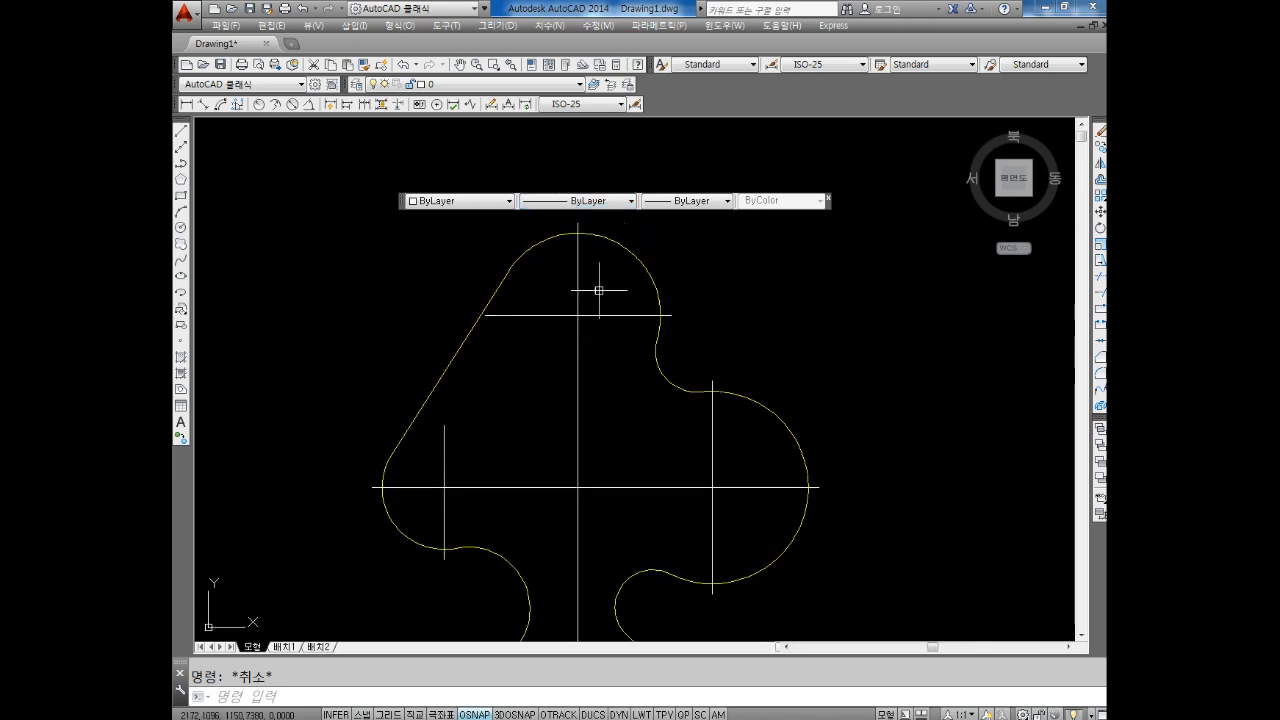
{"action": "left_click", "coordinate": [608, 284]}
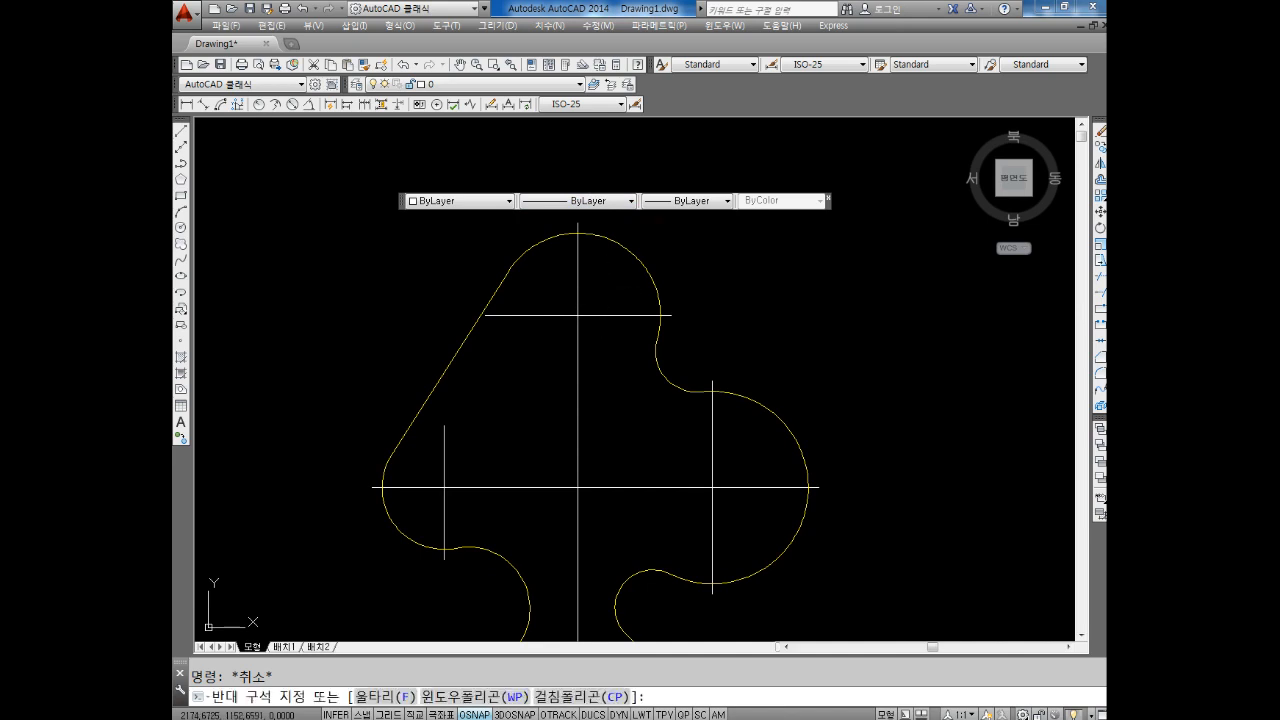
{"action": "left_click", "coordinate": [555, 321]}
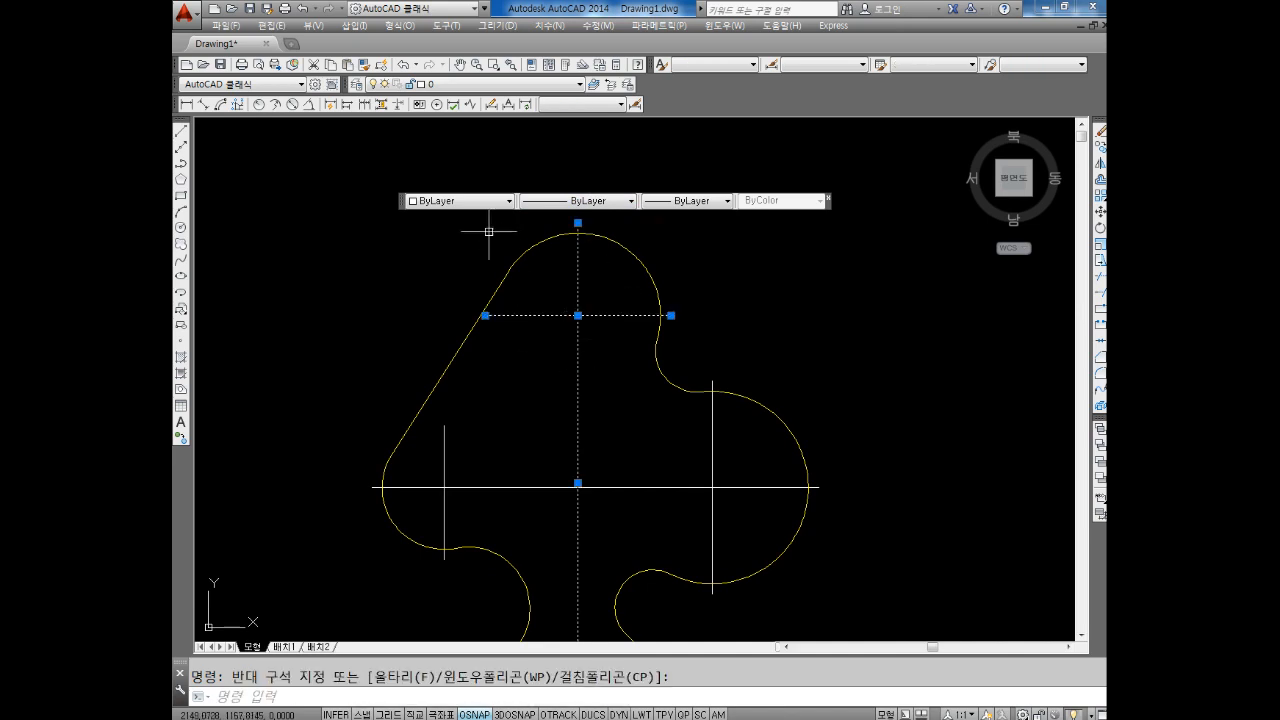
{"action": "left_click", "coordinate": [451, 203]}
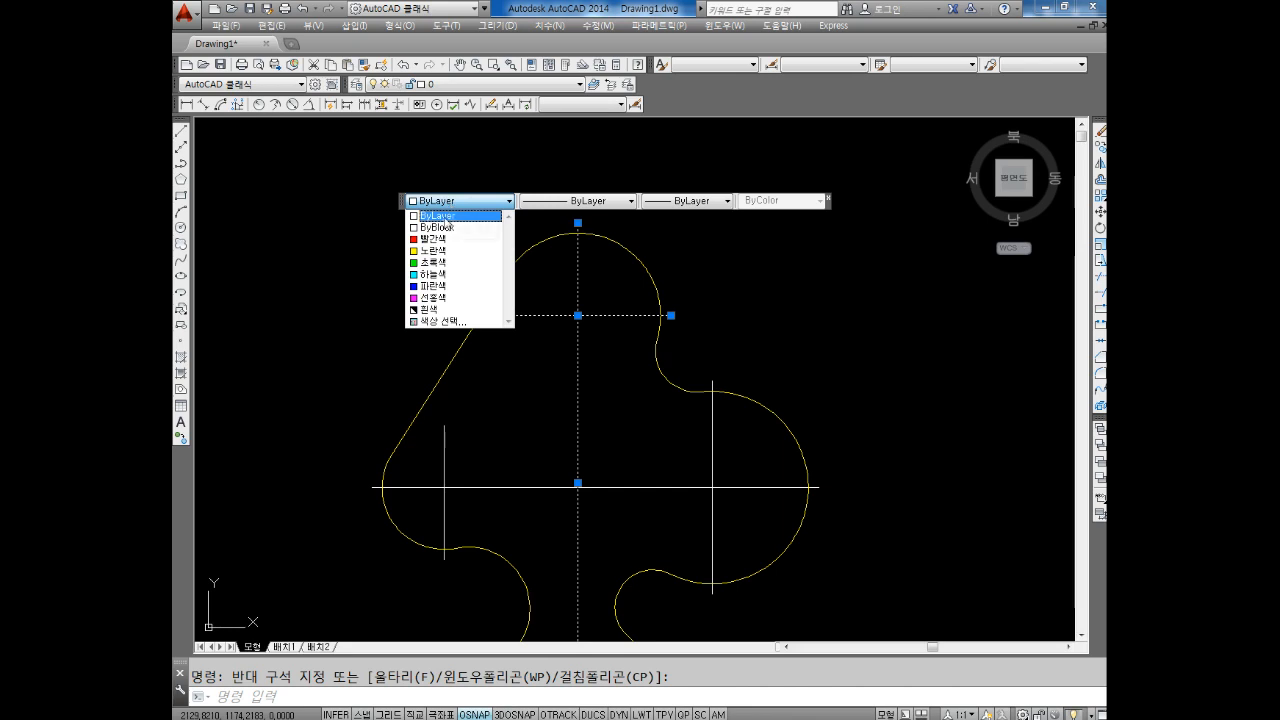
{"action": "left_click", "coordinate": [436, 239]}
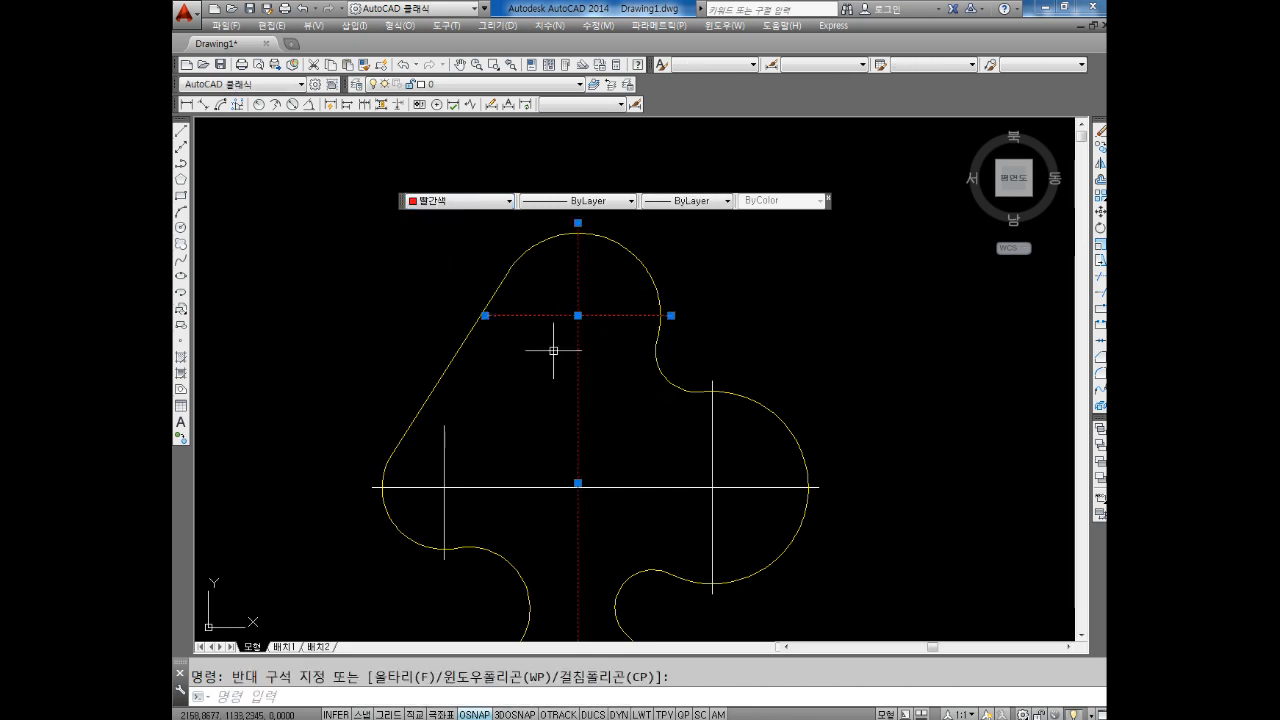
{"action": "middle_click_drag", "start_coordinate": [589, 401], "coordinate": [599, 375]}
{"action": "key", "text": "Escape"}
Recolor the left circle's vertical line and the long horizontal center line blue (파란색).
{"action": "left_click", "coordinate": [517, 398]}
{"action": "left_click", "coordinate": [423, 466]}
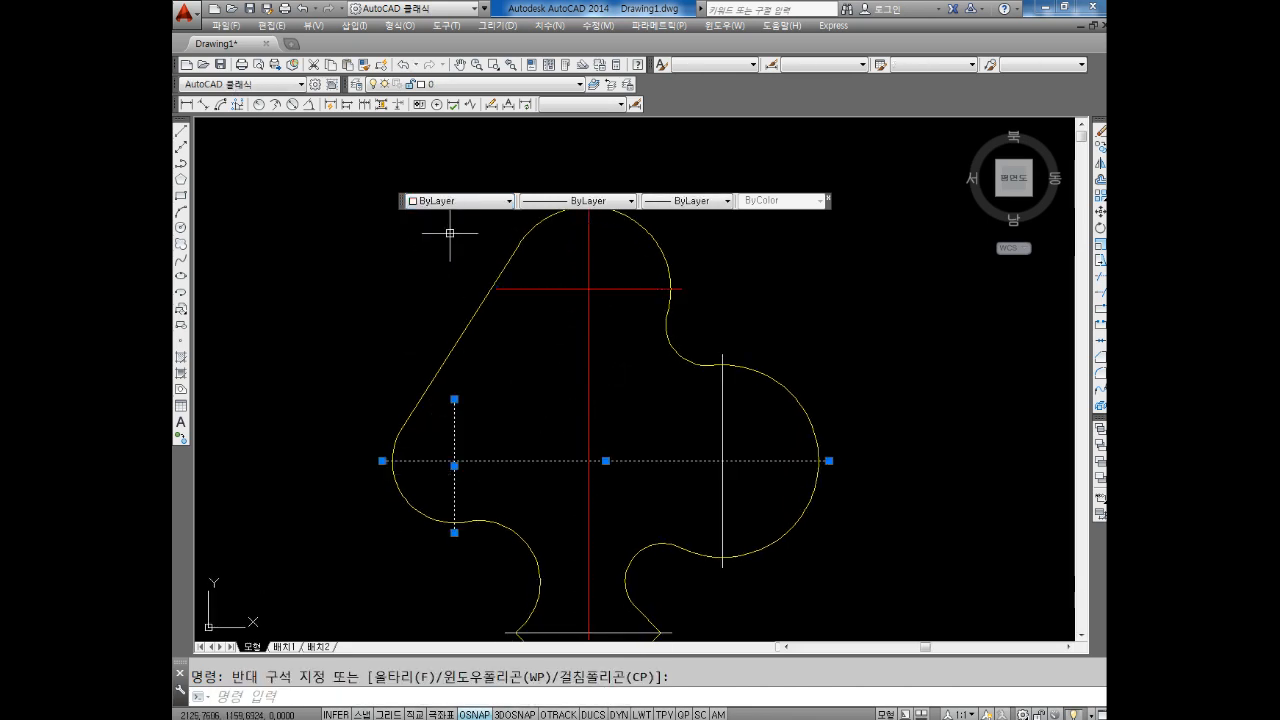
{"action": "left_click", "coordinate": [448, 203]}
{"action": "left_click", "coordinate": [437, 287]}
{"action": "key", "text": "Escape"}
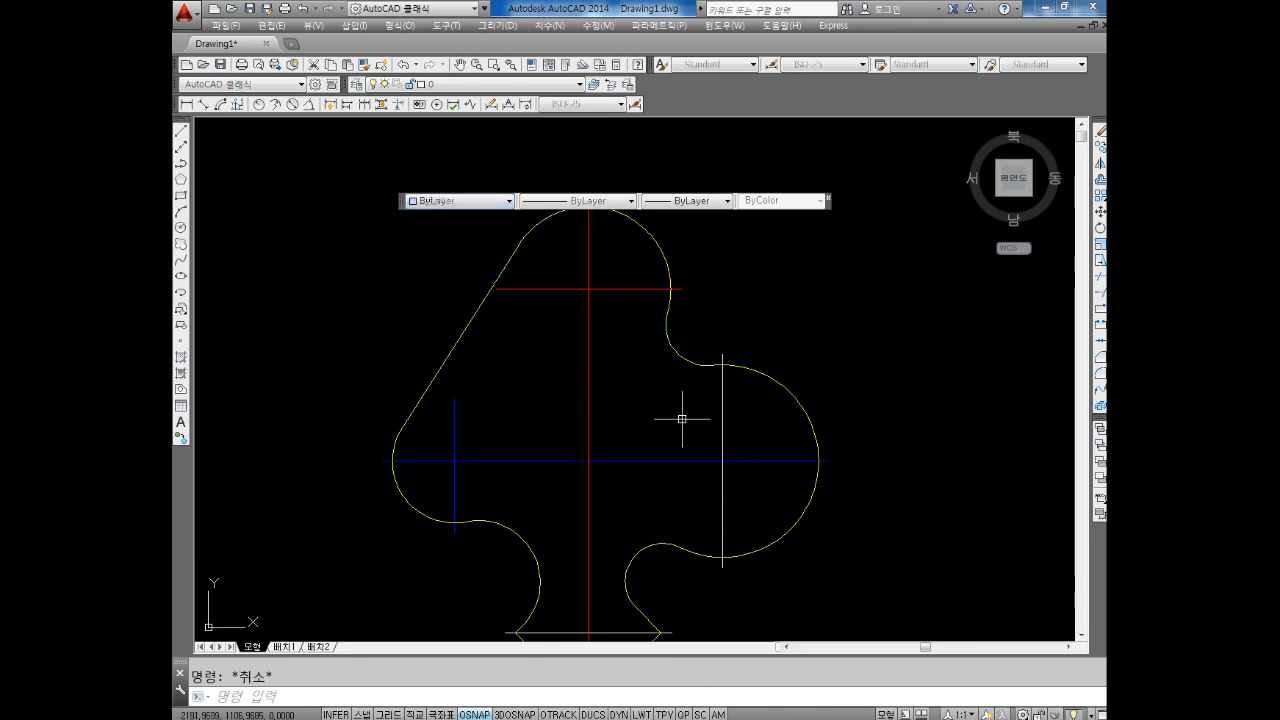
Recolor the right circle's vertical center line green (초록색).
{"action": "middle_click_drag", "start_coordinate": [763, 497], "coordinate": [750, 450]}
{"action": "left_click", "coordinate": [758, 456]}
{"action": "left_click", "coordinate": [697, 509]}
{"action": "left_click", "coordinate": [448, 201]}
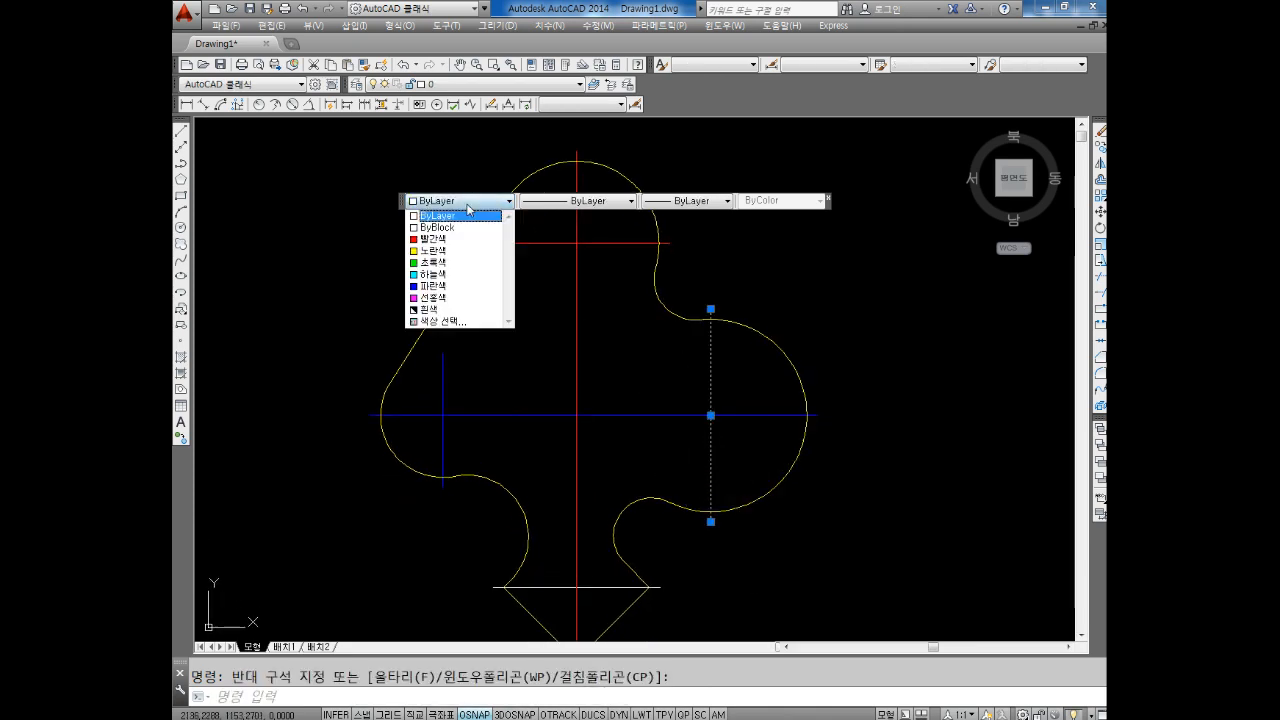
{"action": "left_click", "coordinate": [436, 263]}
{"action": "key", "text": "Escape"}
Recolor the horizontal line above the outline's pointed lower tip yellow (노란색).
{"action": "middle_click_drag", "start_coordinate": [756, 466], "coordinate": [754, 357]}
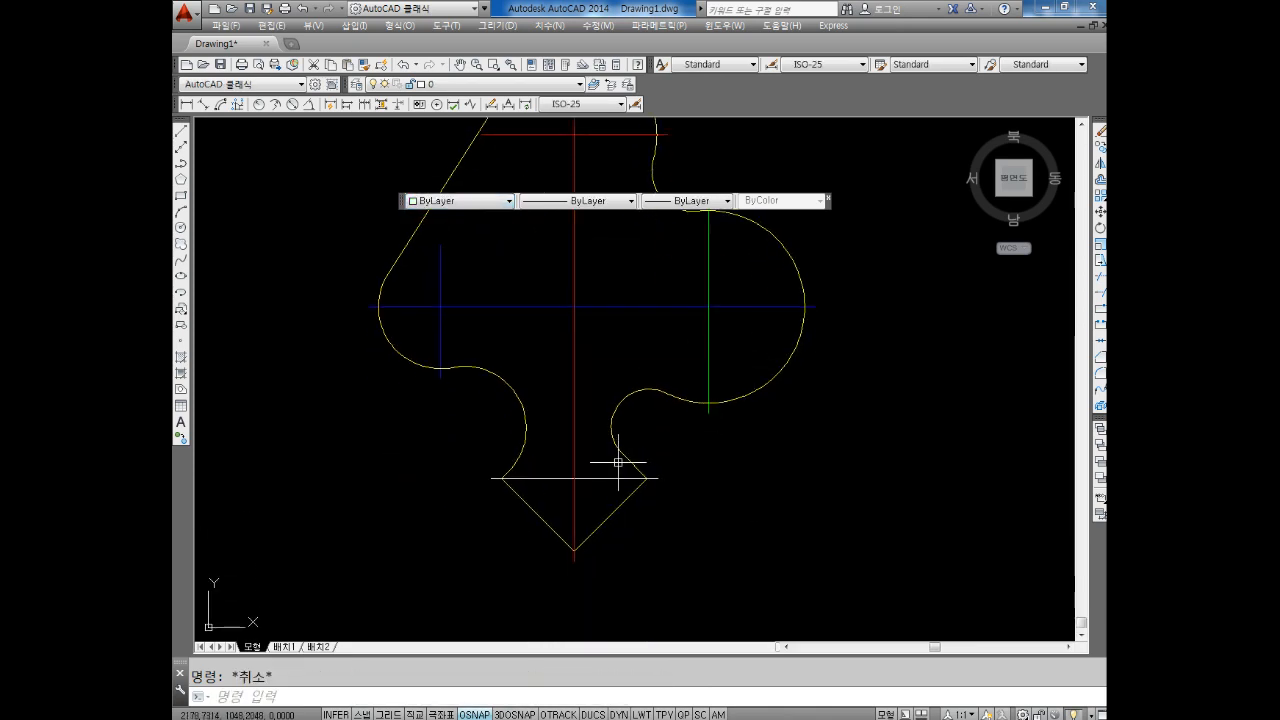
{"action": "left_click", "coordinate": [615, 485]}
{"action": "left_click", "coordinate": [592, 464]}
{"action": "left_click", "coordinate": [448, 201]}
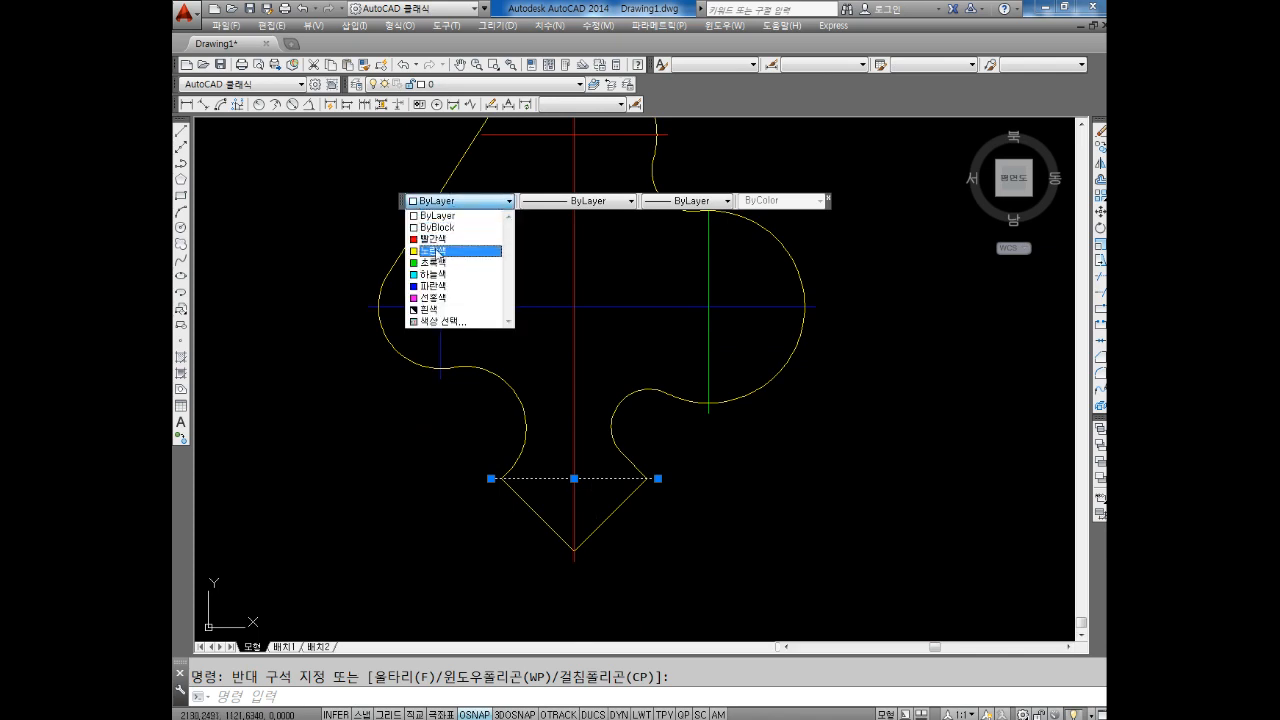
{"action": "left_click", "coordinate": [438, 251]}
{"action": "key", "text": "Escape"}
Set the color of the whole figure, outline and center lines together, to ByLayer.
{"action": "middle_click_drag", "start_coordinate": [612, 322], "coordinate": [651, 406]}
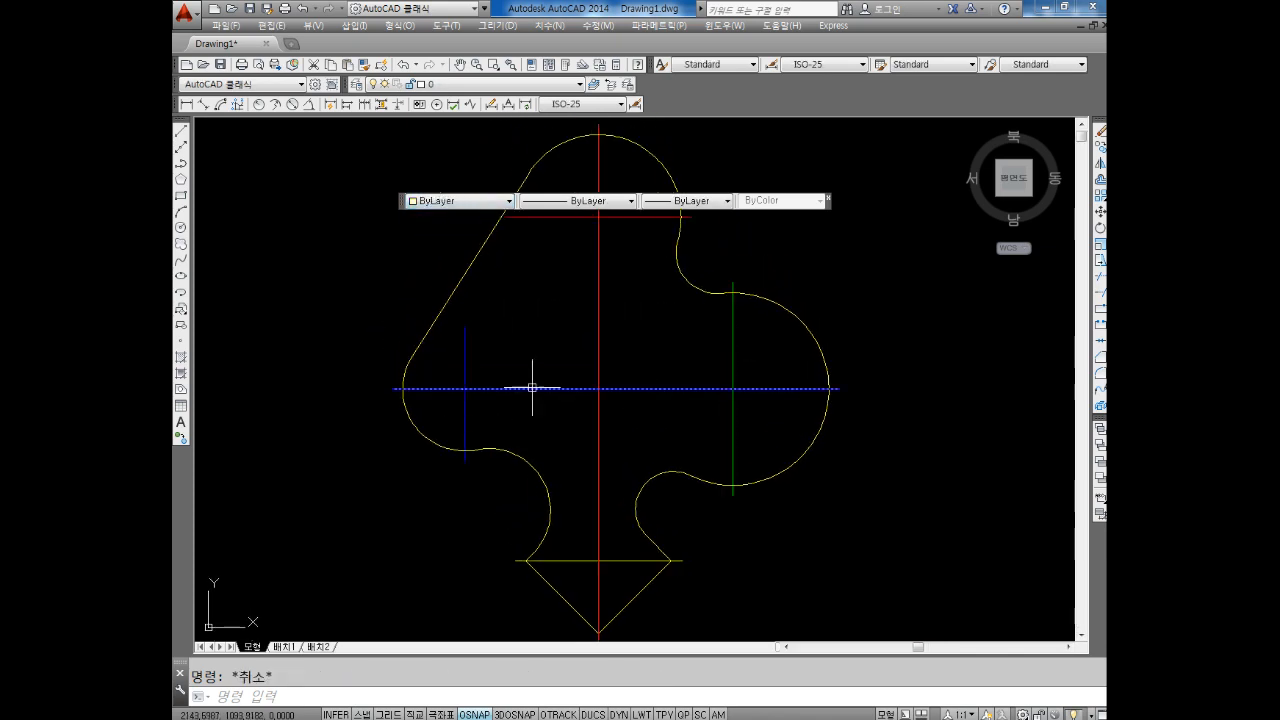
{"action": "scroll", "coordinate": [694, 391], "scroll_direction": "down", "scroll_amount": 3}
{"action": "left_click", "coordinate": [797, 270]}
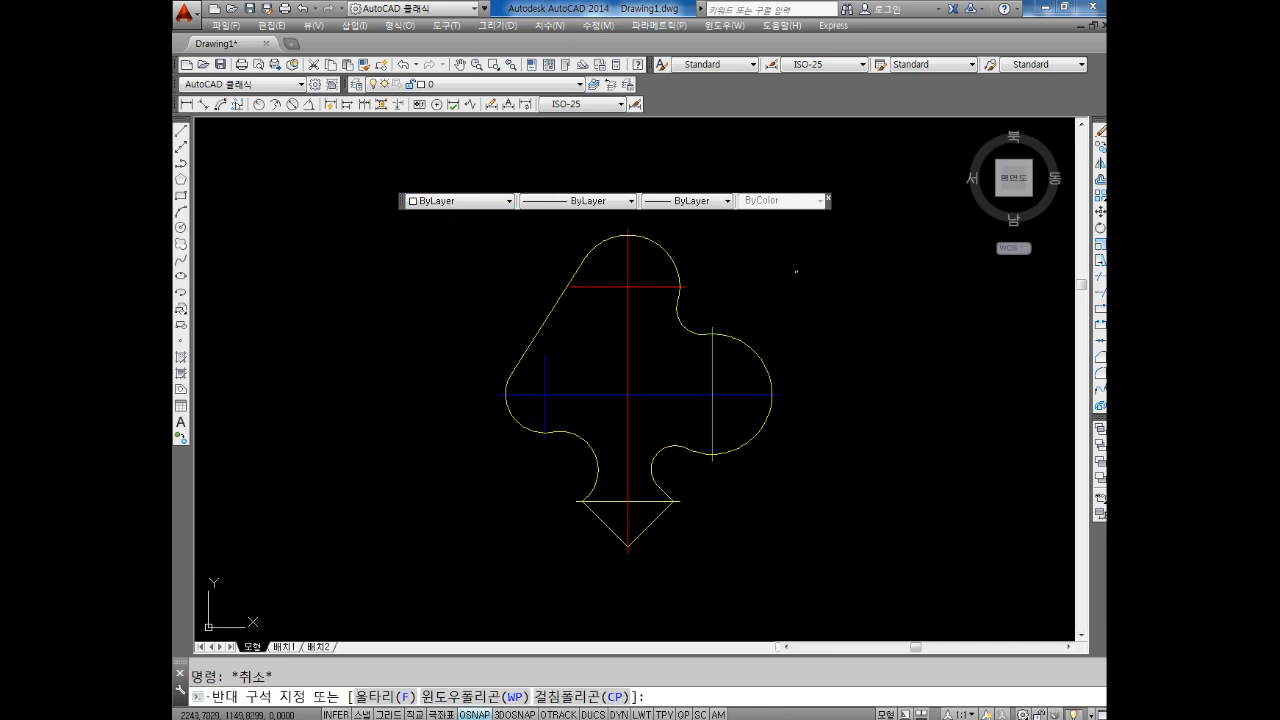
{"action": "left_click", "coordinate": [472, 538]}
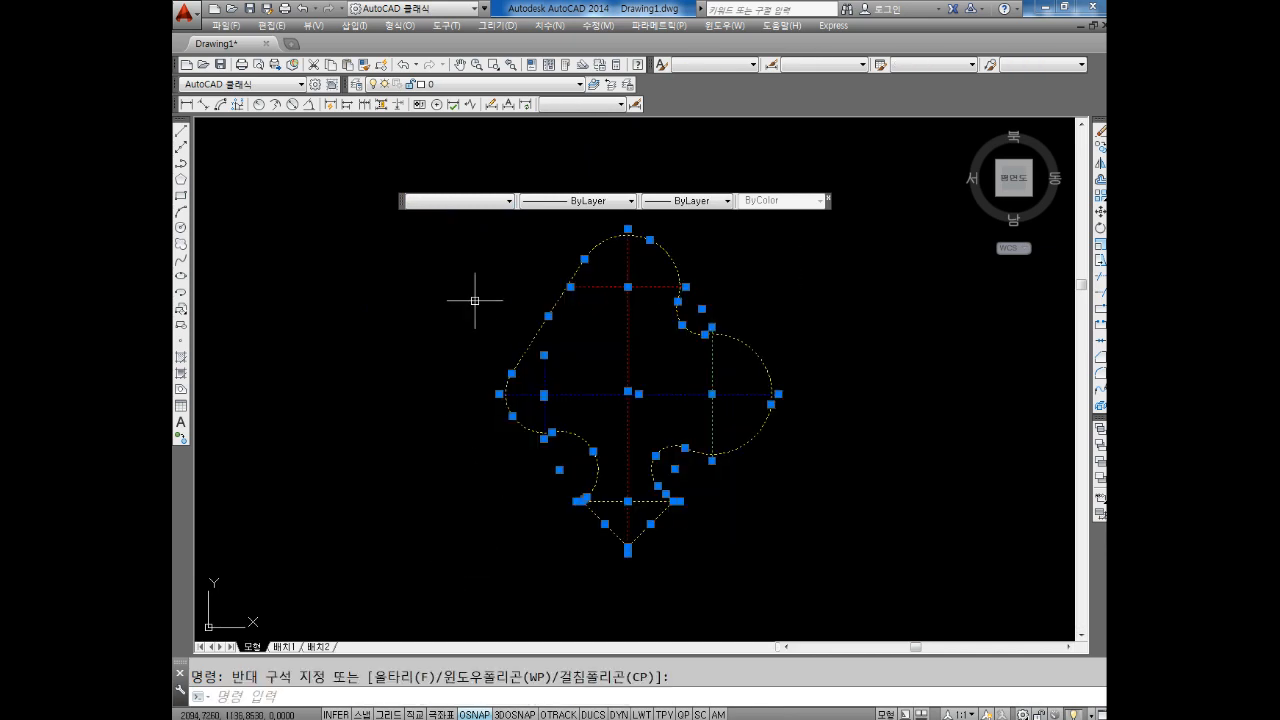
{"action": "left_click", "coordinate": [445, 202]}
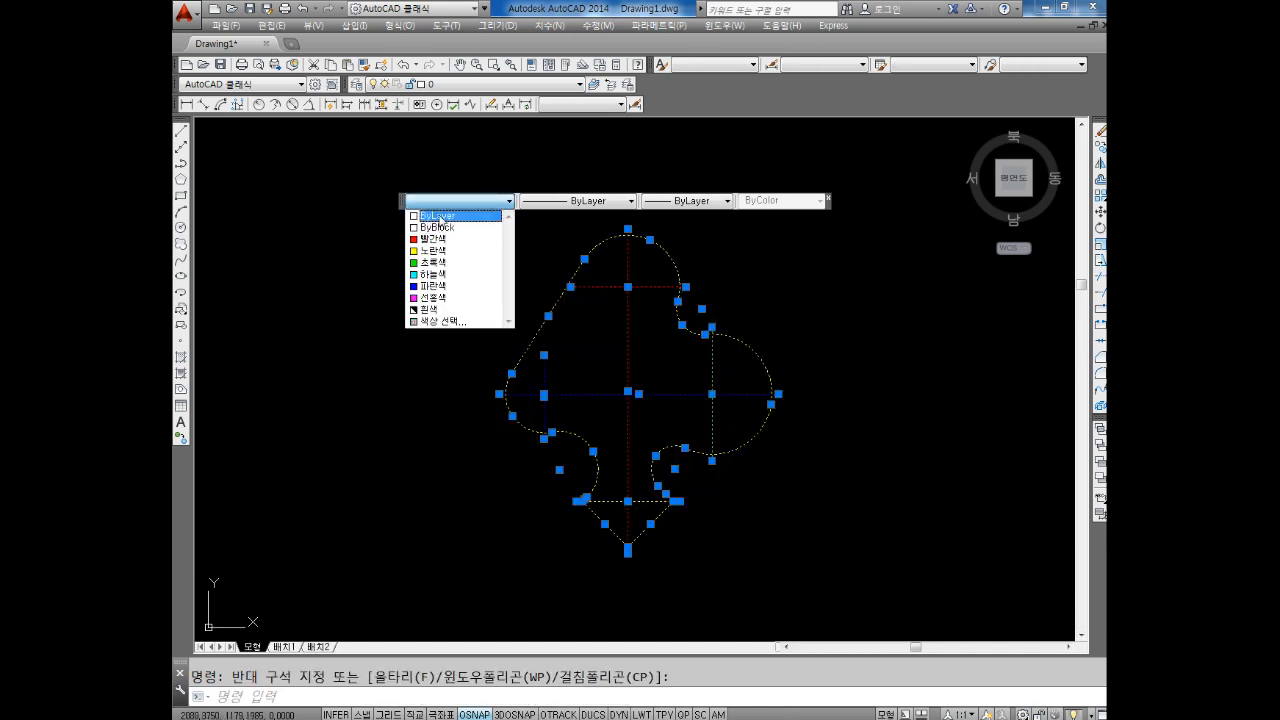
{"action": "left_click", "coordinate": [440, 216]}
{"action": "key", "text": "Escape"}
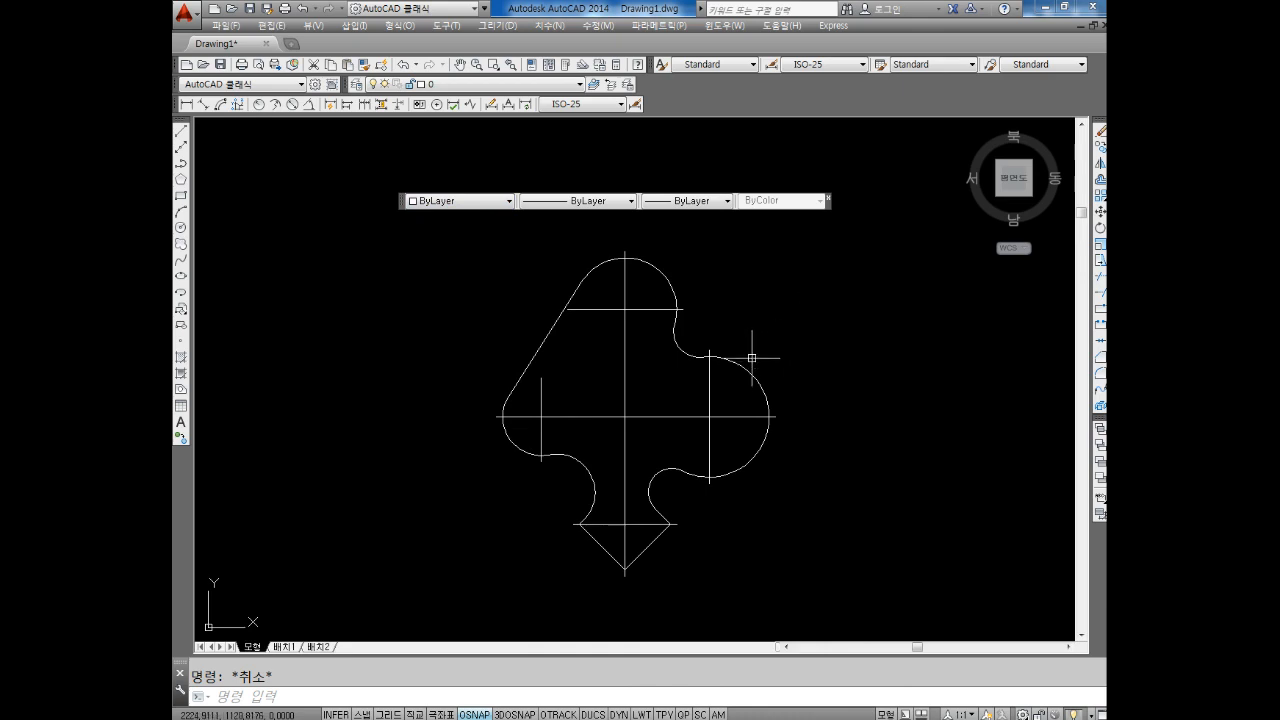
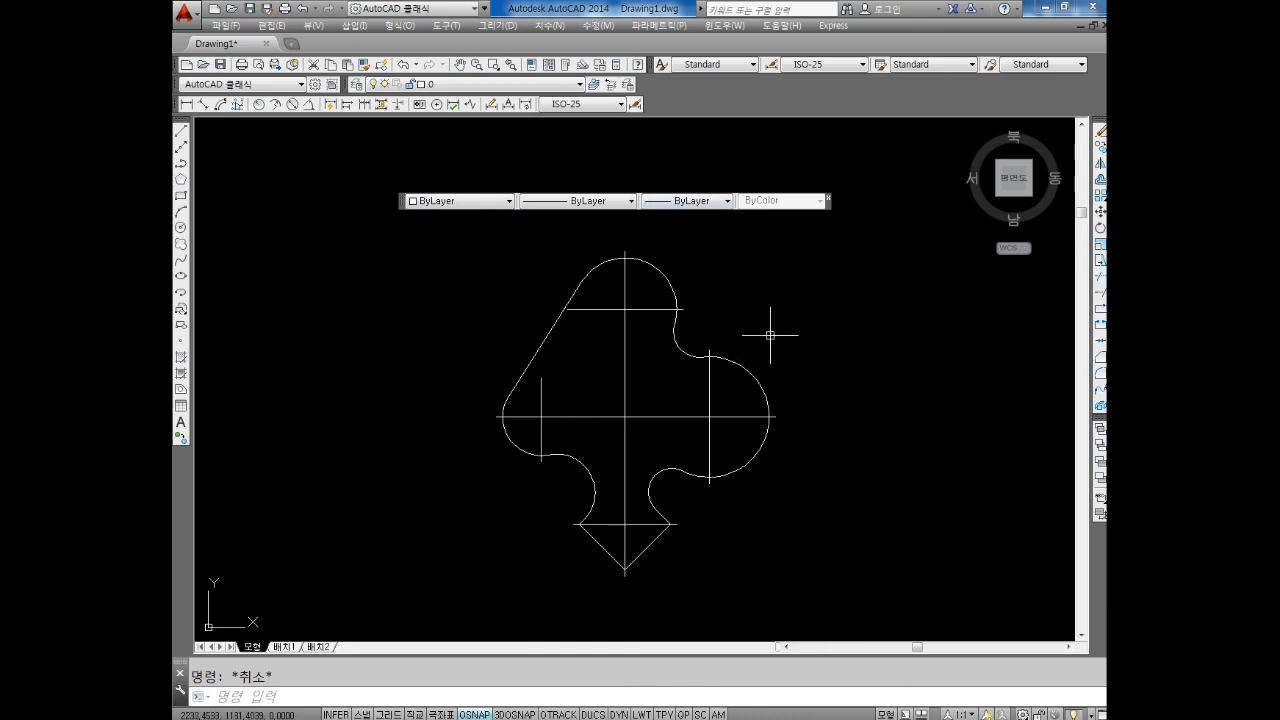
{"action": "left_click", "coordinate": [560, 208]}
{"action": "left_click", "coordinate": [573, 205]}
{"action": "left_click", "coordinate": [573, 205]}
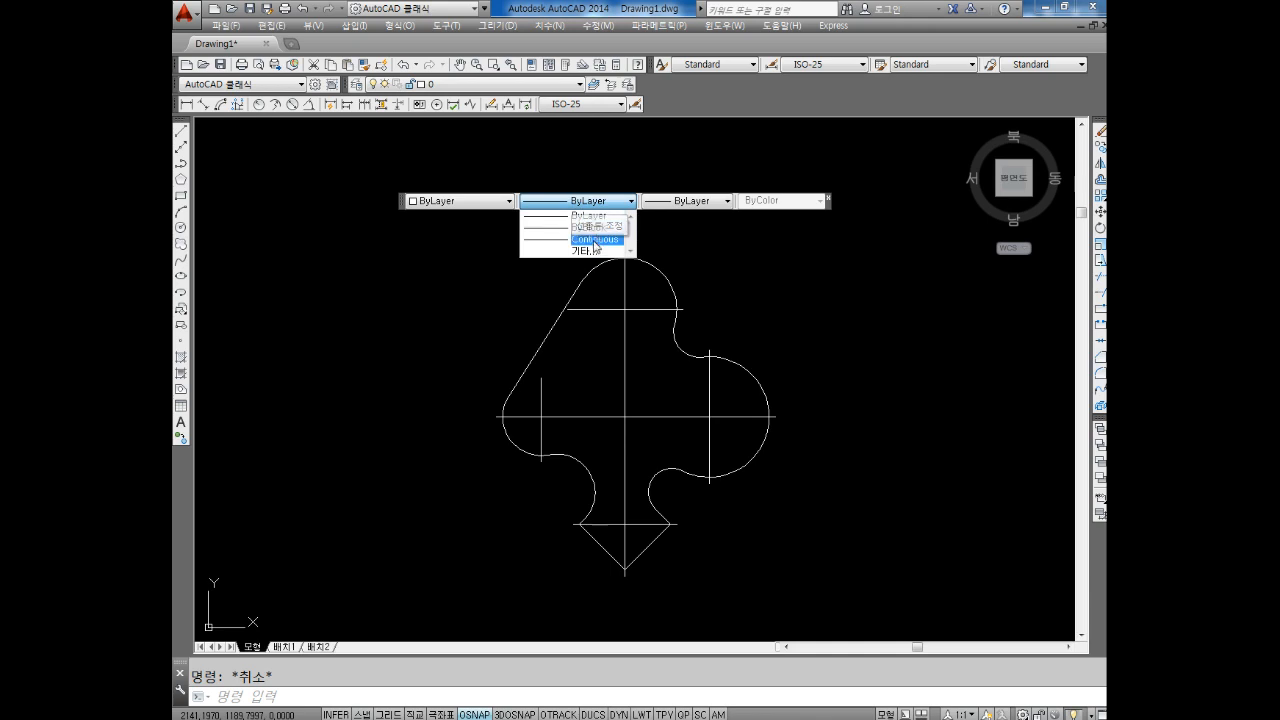
{"action": "left_click", "coordinate": [503, 254]}
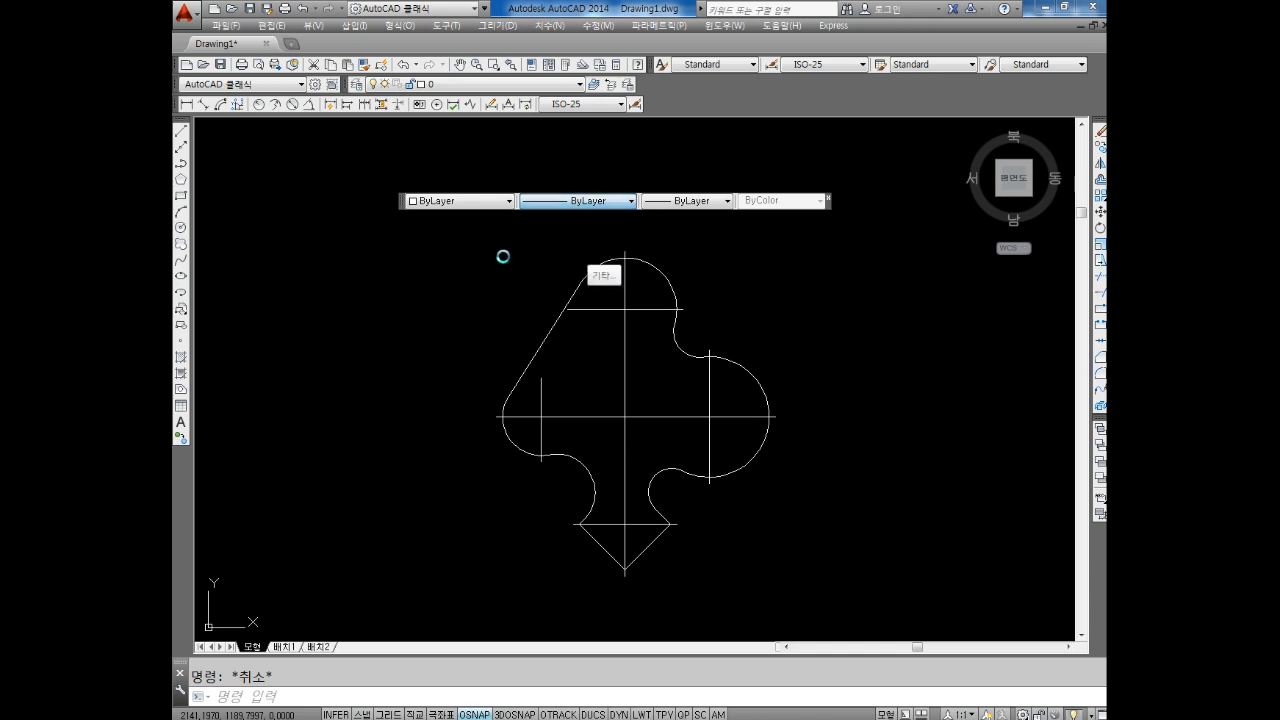
{"action": "left_click", "coordinate": [491, 200]}
{"action": "left_click", "coordinate": [619, 205]}
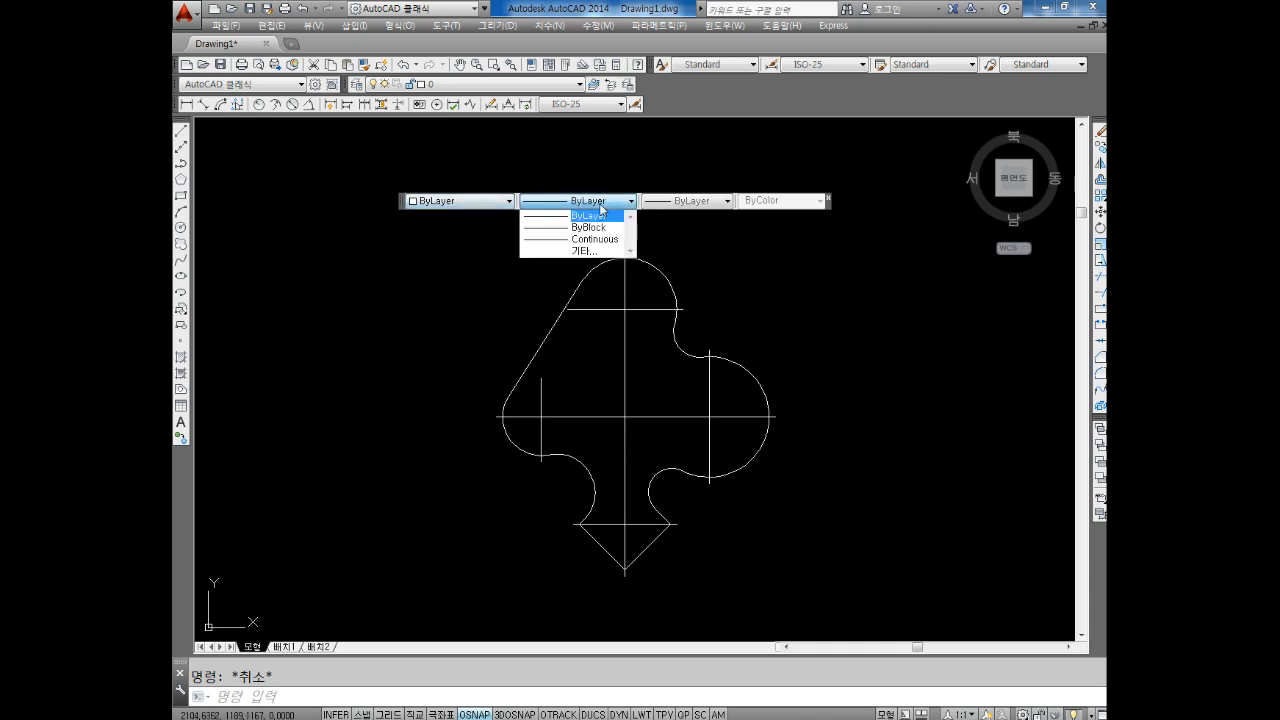
{"action": "left_click", "coordinate": [598, 250]}
{"action": "left_click_drag", "start_coordinate": [601, 235], "coordinate": [564, 108]}
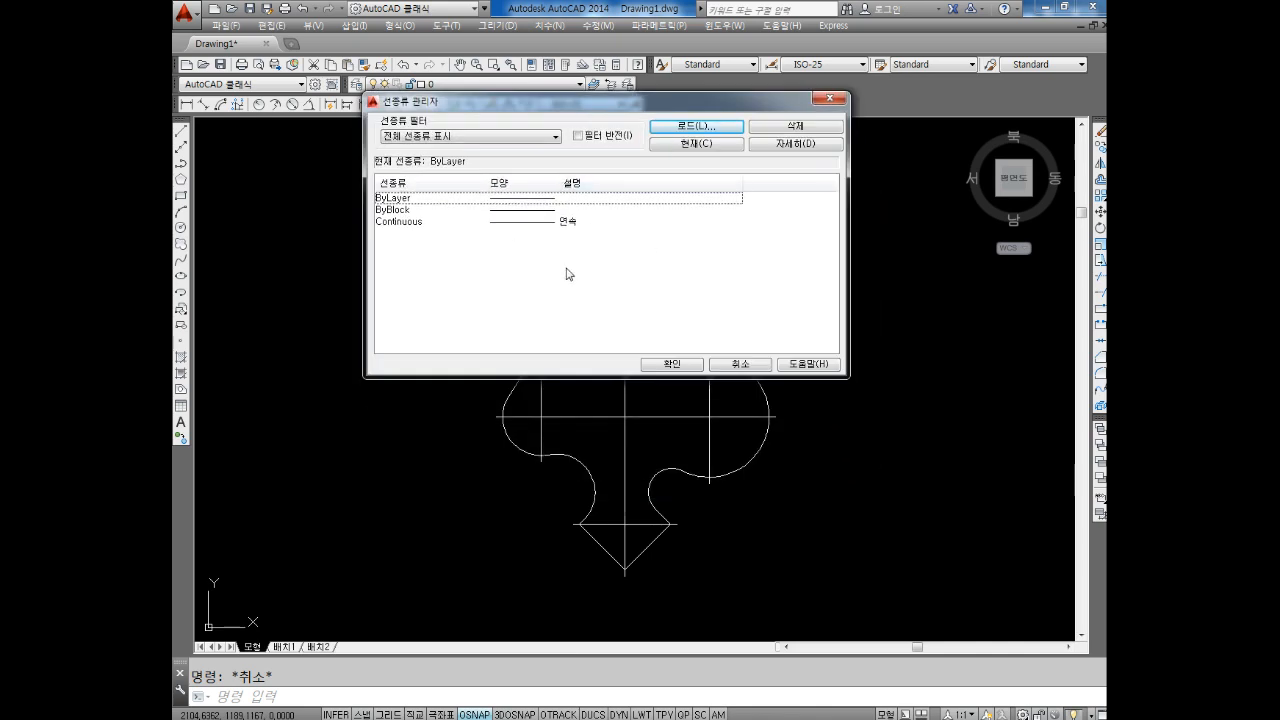
{"action": "left_click", "coordinate": [829, 97]}
Open the list of loadable linetypes from acadiso.lin in the linetype manager and examine the ISO dash and dot patterns.
{"action": "left_click", "coordinate": [630, 201]}
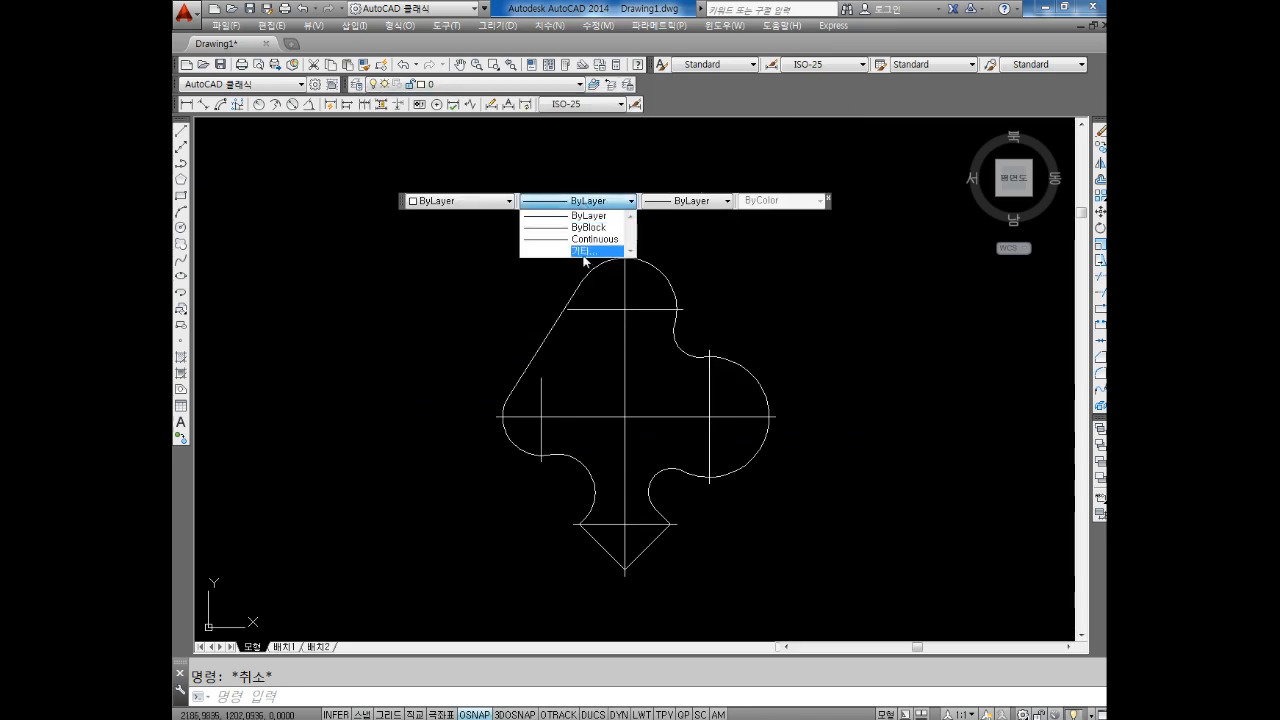
{"action": "left_click", "coordinate": [586, 251]}
{"action": "left_click_drag", "start_coordinate": [620, 229], "coordinate": [591, 104]}
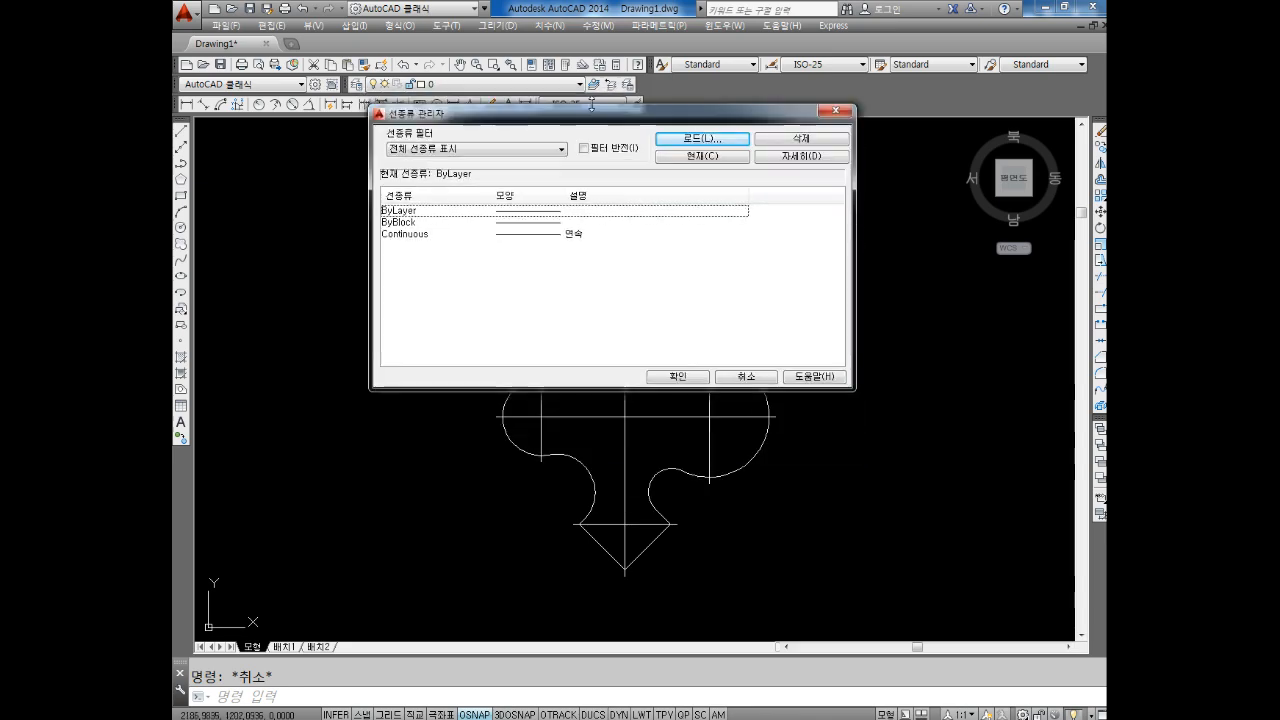
{"action": "left_click", "coordinate": [686, 140]}
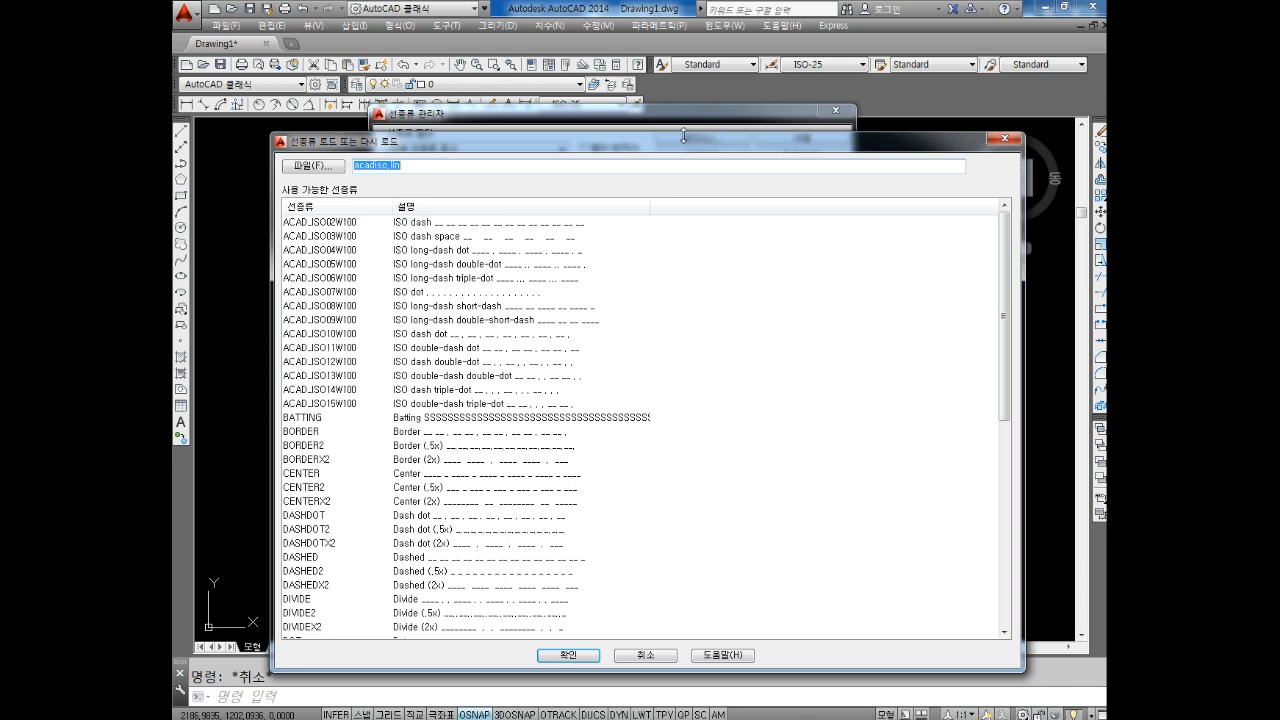
{"action": "left_click", "coordinate": [333, 290]}
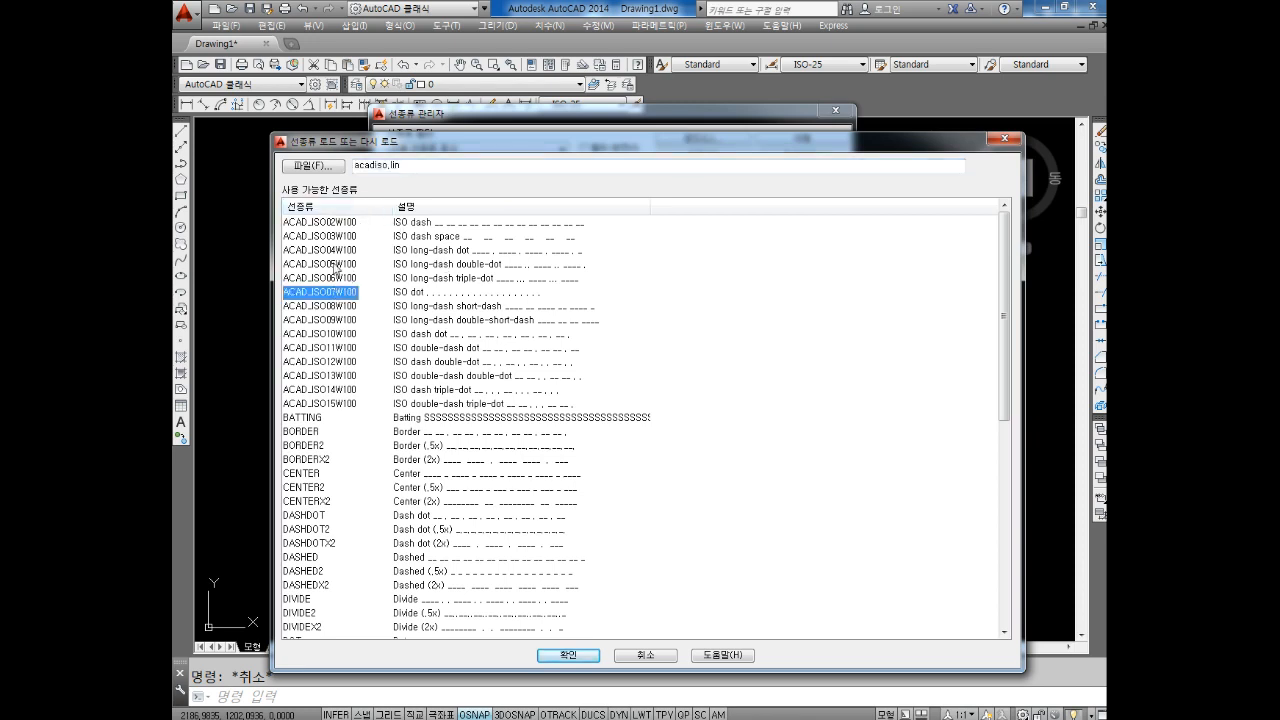
{"action": "left_click", "coordinate": [333, 265]}
{"action": "left_click", "coordinate": [322, 333]}
{"action": "left_click", "coordinate": [323, 278]}
{"action": "left_click_drag", "start_coordinate": [326, 299], "coordinate": [323, 336]}
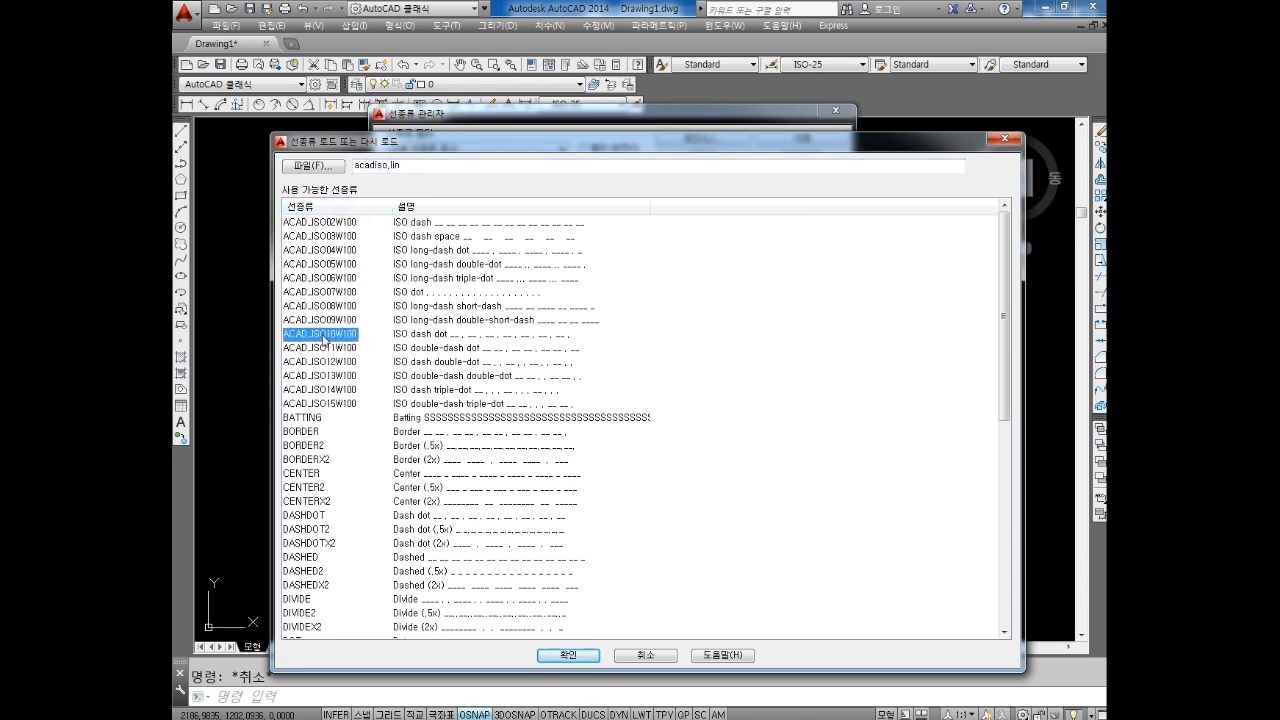
{"action": "left_click", "coordinate": [327, 305]}
{"action": "left_click", "coordinate": [330, 265]}
{"action": "left_click", "coordinate": [327, 310]}
{"action": "left_click", "coordinate": [327, 361]}
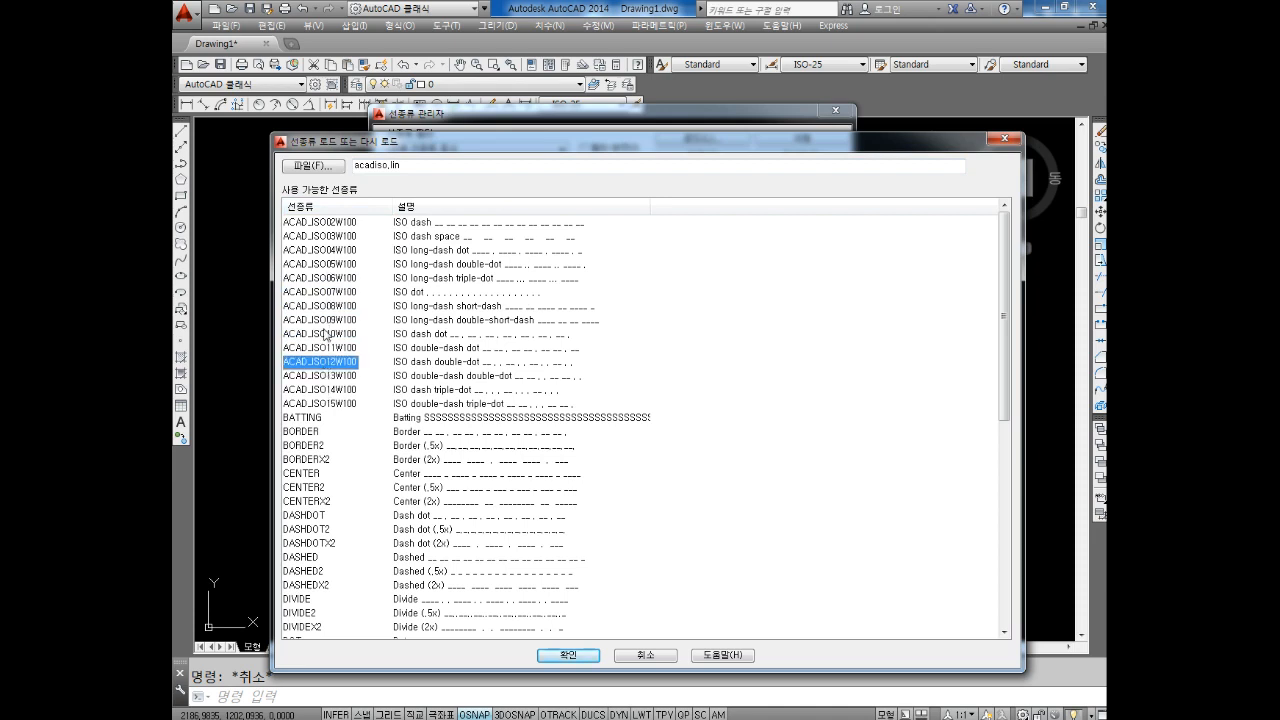
{"action": "left_click", "coordinate": [320, 250]}
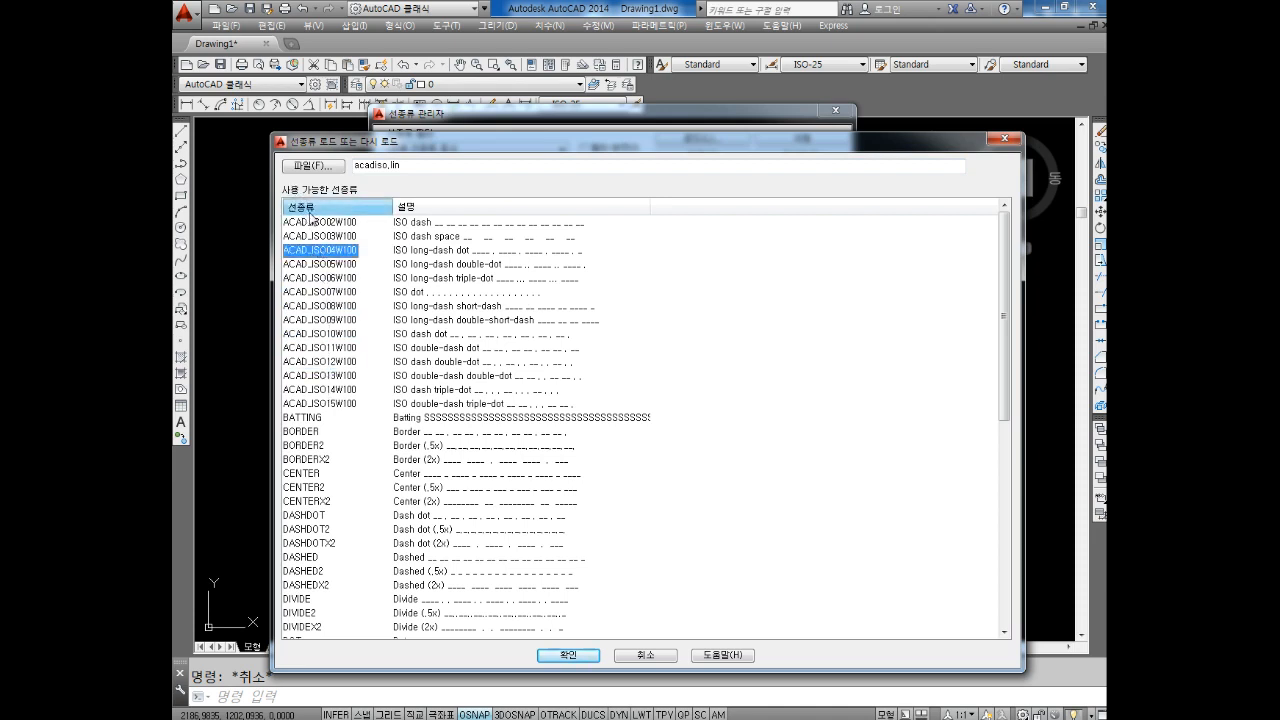
Sort the loadable linetypes by name in descending order and compare the dot, divide, dashed and dash-dot patterns.
{"action": "left_click", "coordinate": [300, 206]}
{"action": "left_click", "coordinate": [303, 237]}
{"action": "left_click_drag", "start_coordinate": [303, 236], "coordinate": [304, 254]}
{"action": "left_click", "coordinate": [304, 252]}
{"action": "left_click", "coordinate": [303, 279]}
{"action": "left_click", "coordinate": [302, 306]}
{"action": "left_click", "coordinate": [305, 264]}
{"action": "left_click", "coordinate": [302, 237]}
{"action": "left_click", "coordinate": [305, 264]}
{"action": "left_click", "coordinate": [300, 238]}
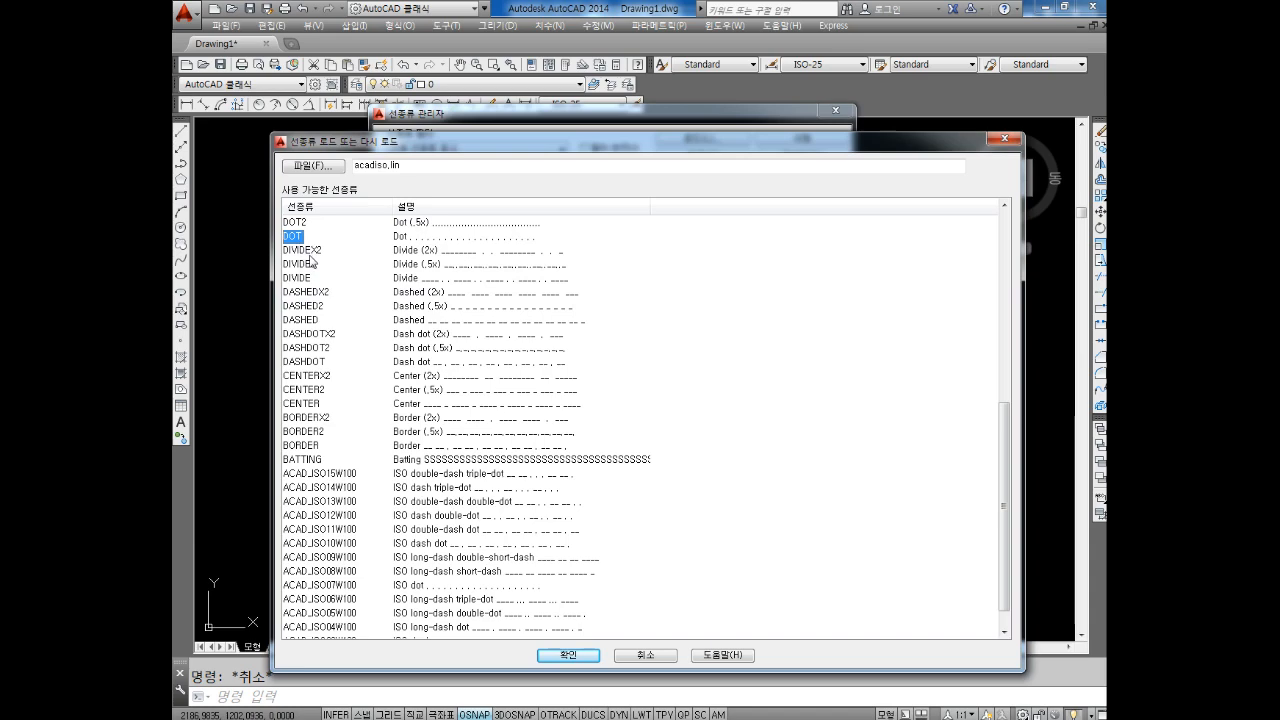
{"action": "left_click", "coordinate": [315, 292]}
{"action": "left_click", "coordinate": [306, 306]}
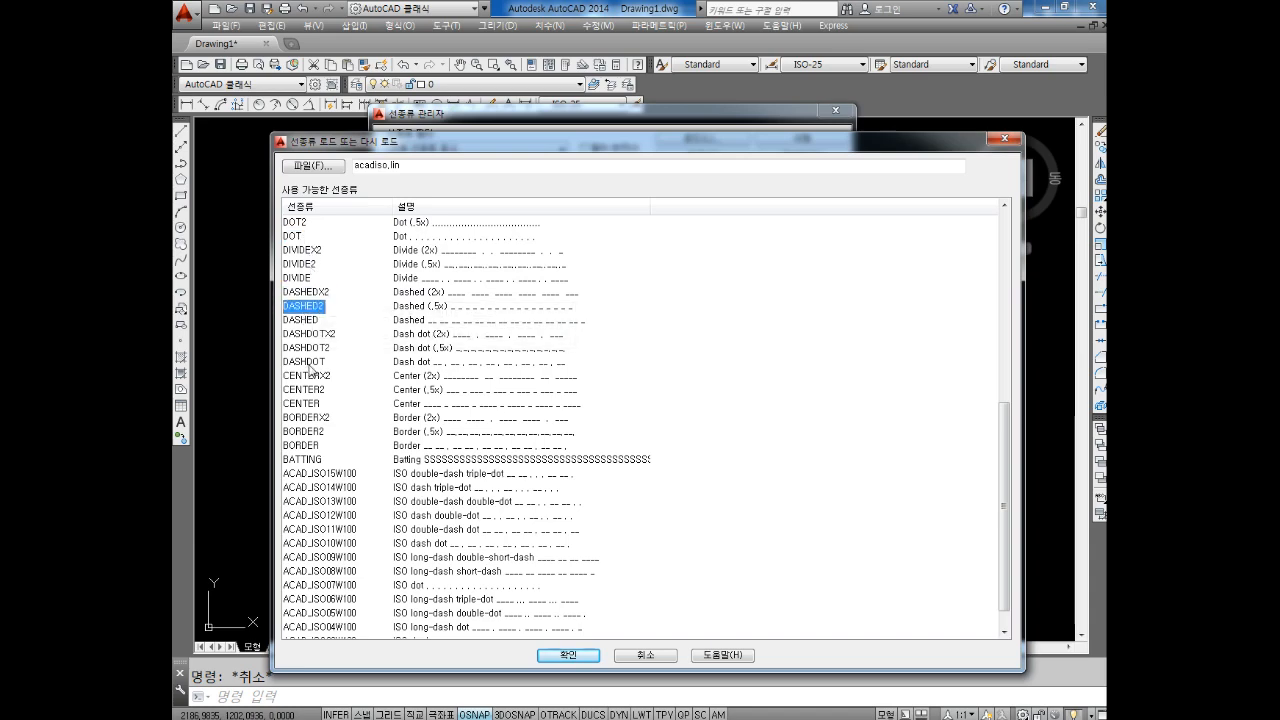
{"action": "left_click", "coordinate": [300, 238]}
{"action": "left_click", "coordinate": [305, 224]}
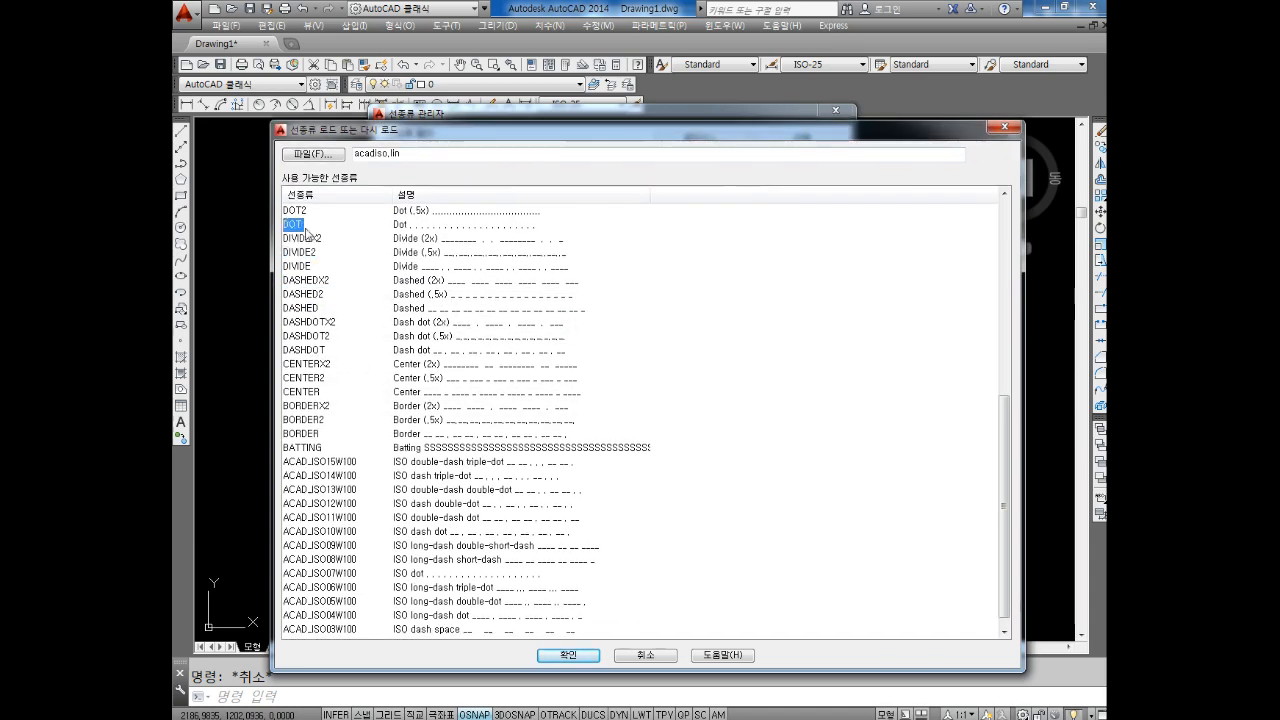
{"action": "left_click", "coordinate": [303, 211]}
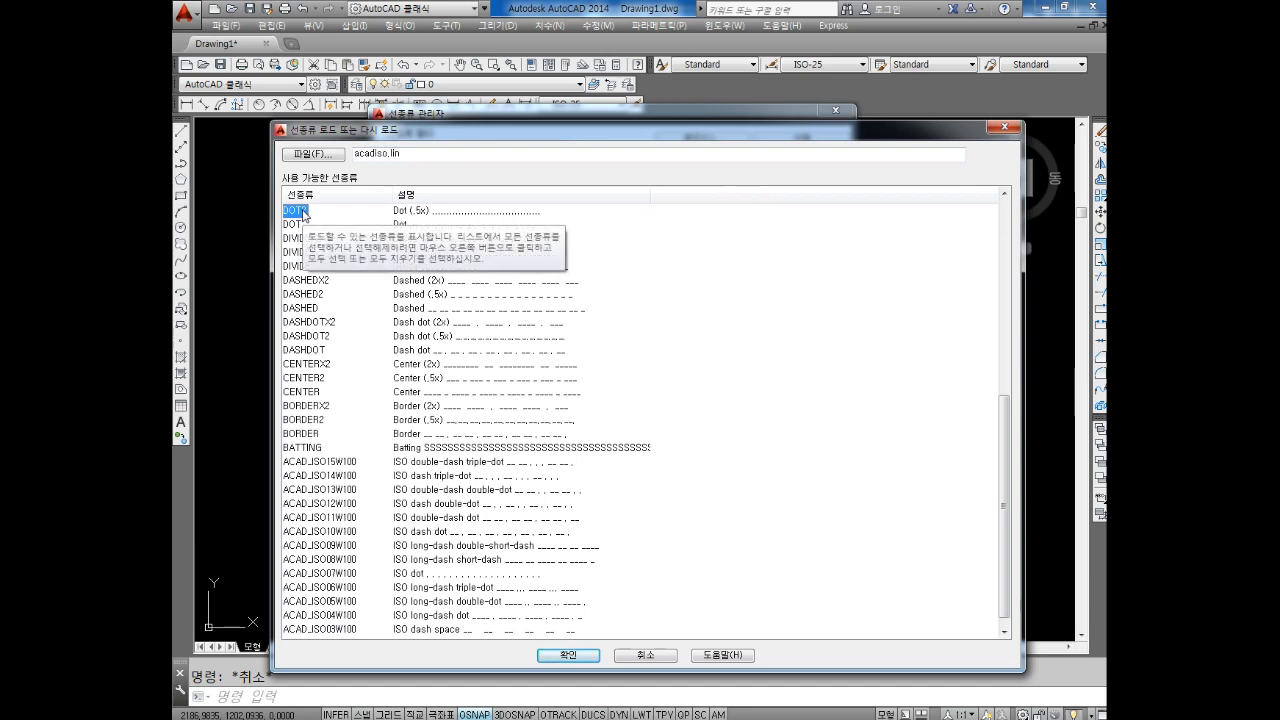
{"action": "left_click", "coordinate": [300, 252]}
{"action": "left_click", "coordinate": [305, 225]}
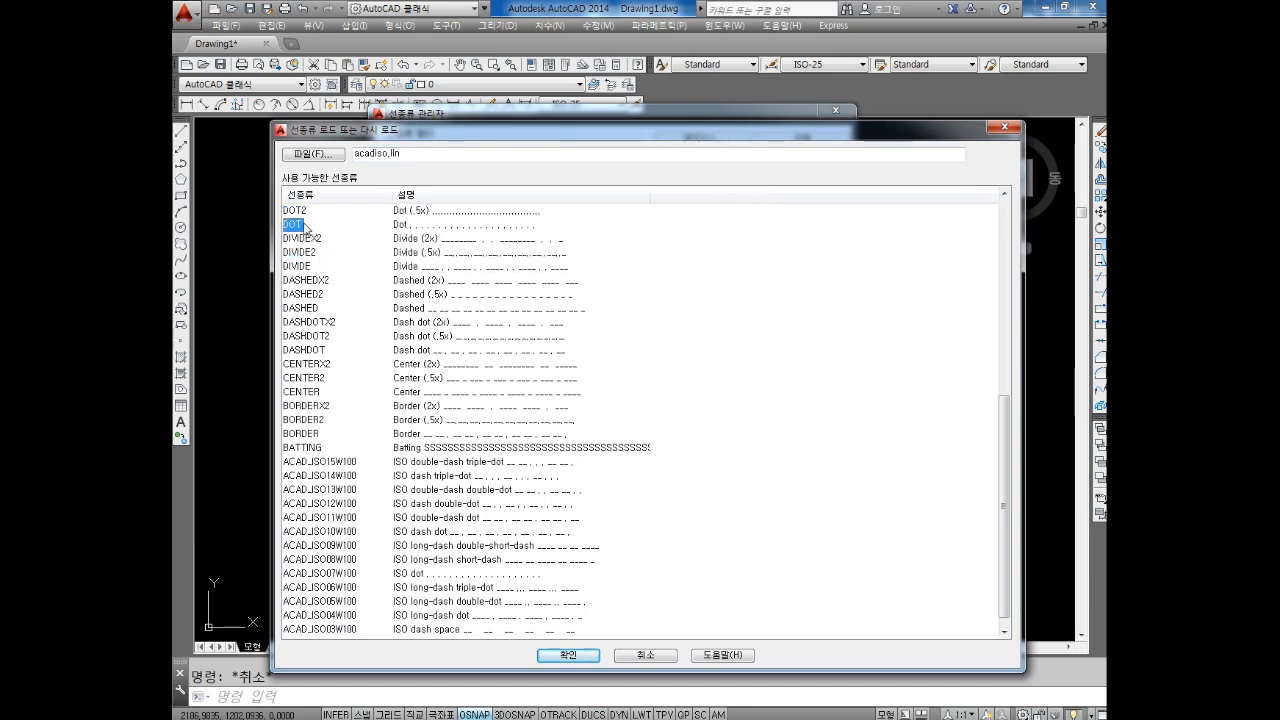
{"action": "left_click", "coordinate": [307, 323]}
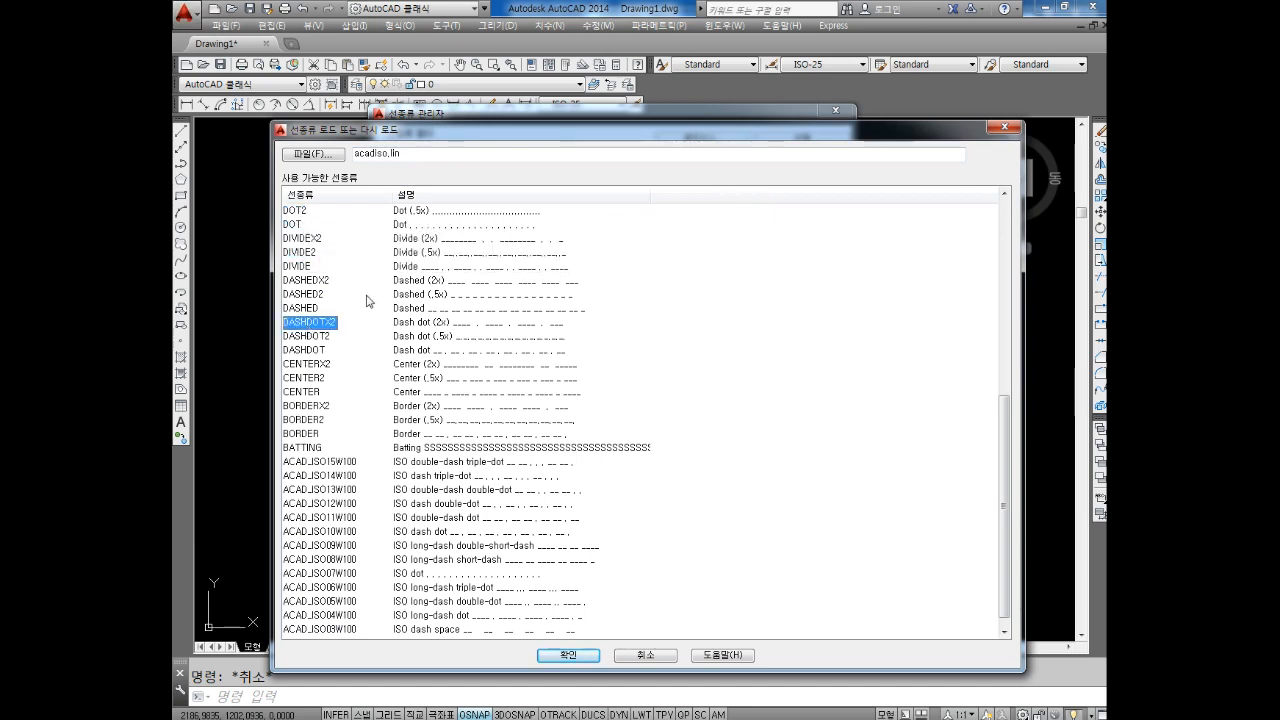
{"action": "left_click", "coordinate": [322, 281]}
{"action": "left_click", "coordinate": [321, 254]}
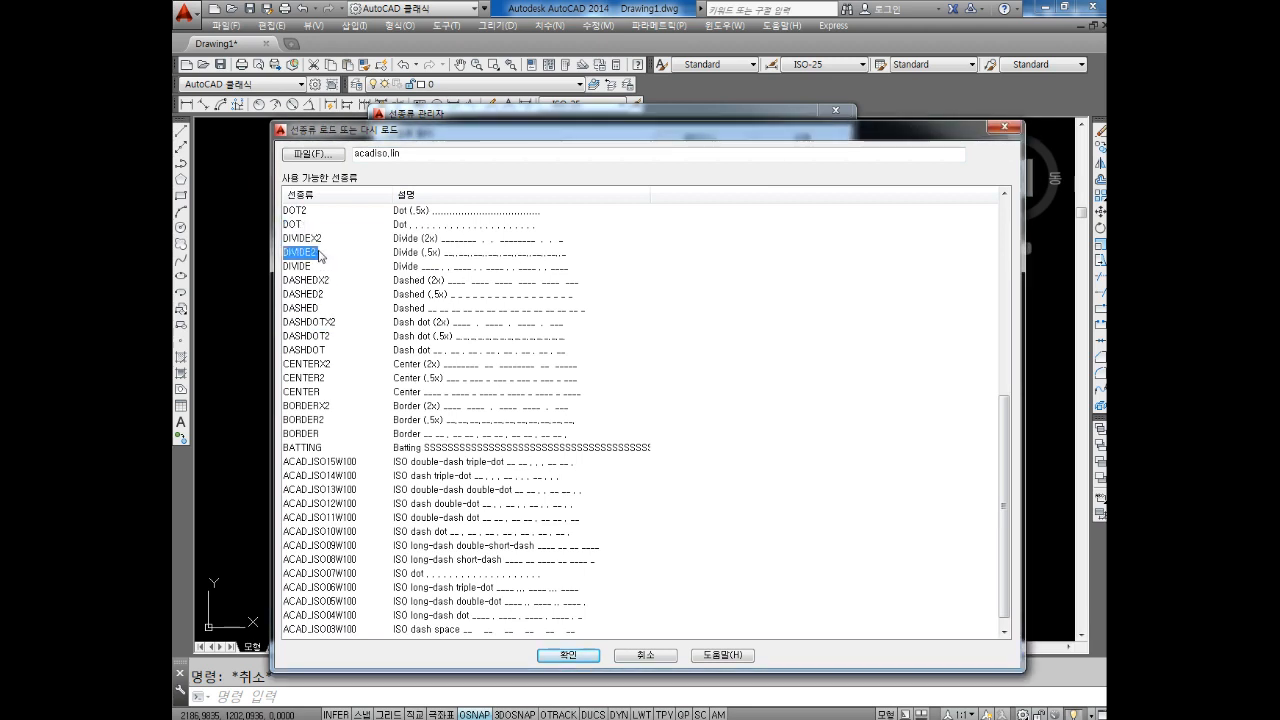
Load the DOT2 linetype into the drawing.
{"action": "left_click", "coordinate": [300, 211]}
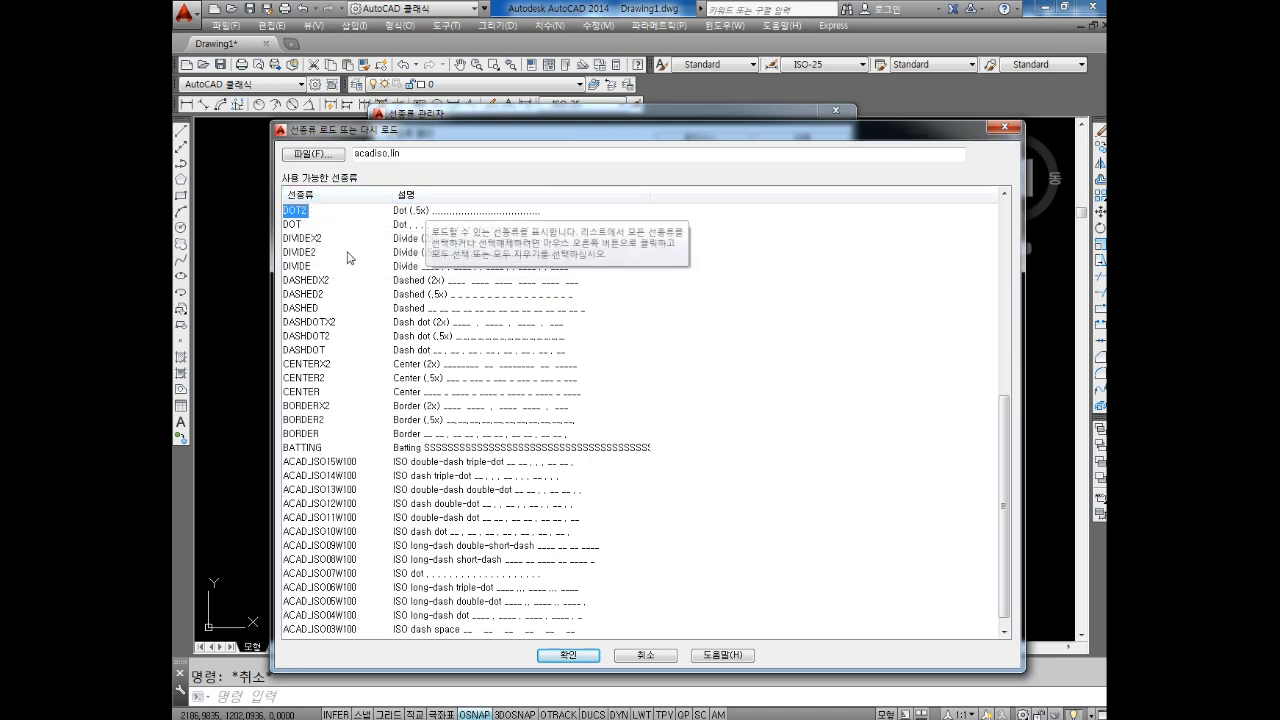
{"action": "left_click", "coordinate": [314, 199]}
{"action": "key", "text": "Return"}
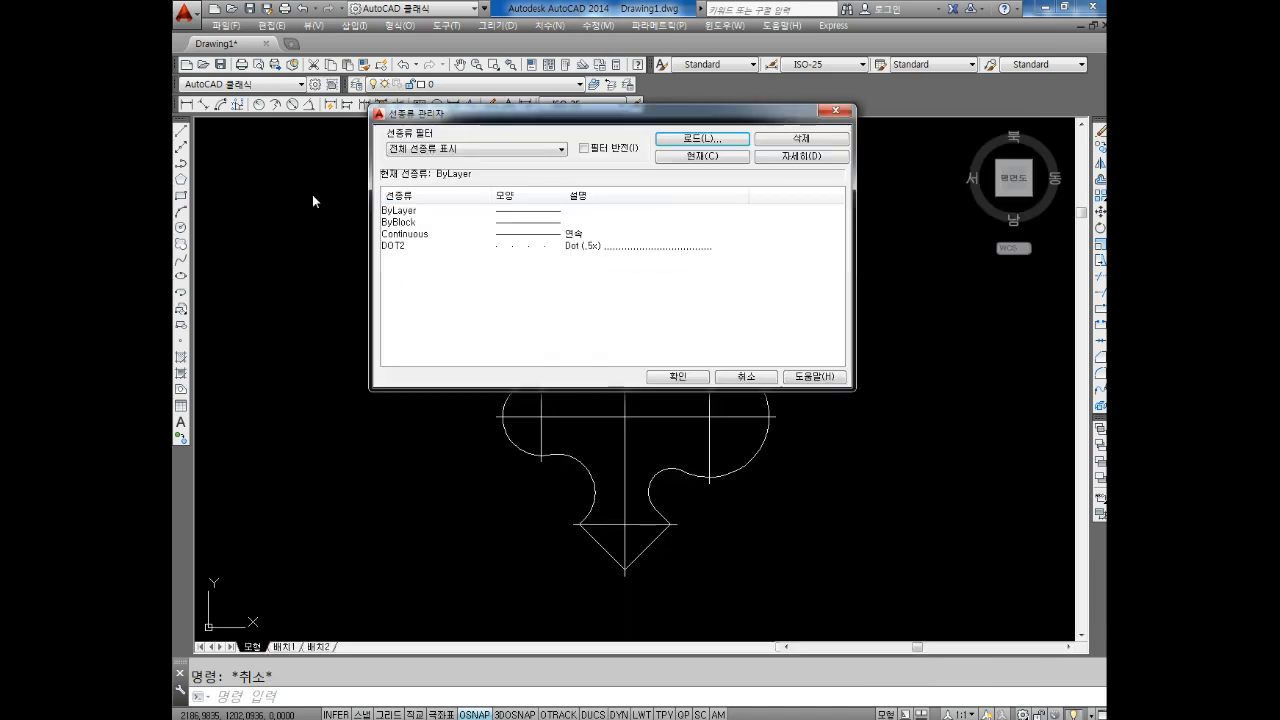
Reopen the list of loadable linetypes and switch its name sorting between descending and ascending order, ending in ascending order.
{"action": "left_click", "coordinate": [701, 138]}
{"action": "left_click", "coordinate": [320, 195]}
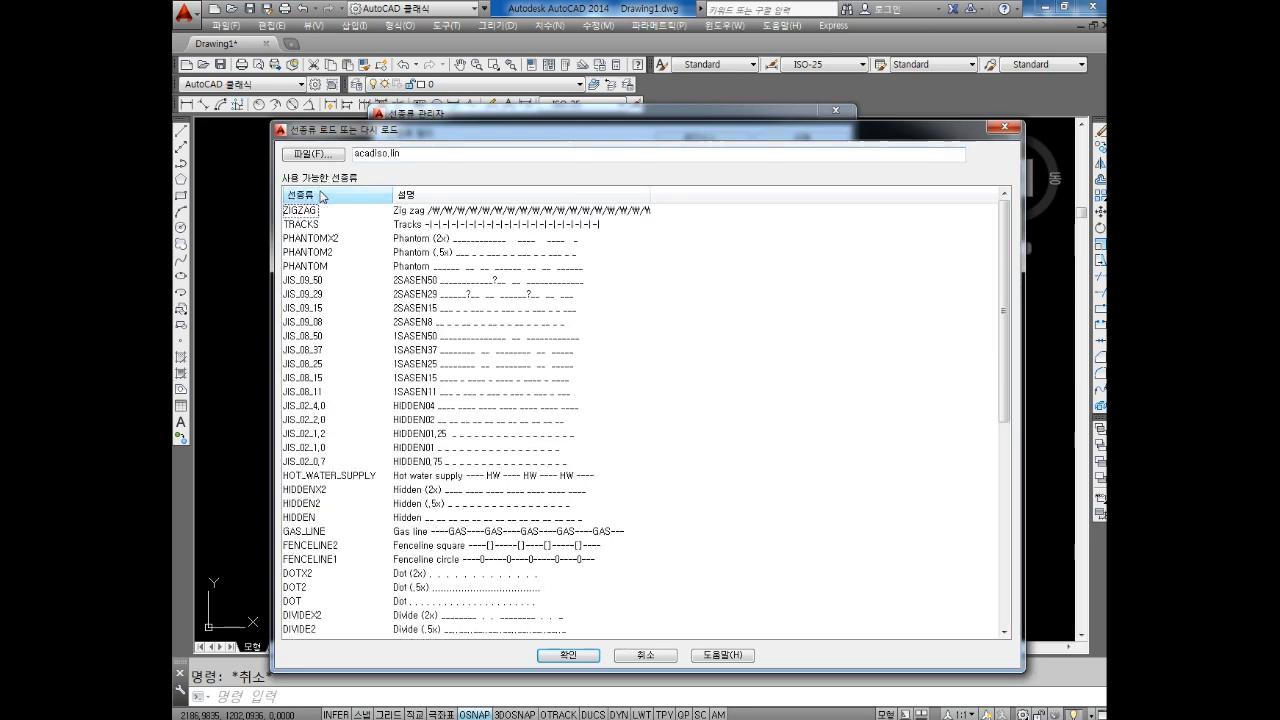
{"action": "left_click", "coordinate": [320, 195]}
{"action": "left_click", "coordinate": [320, 195]}
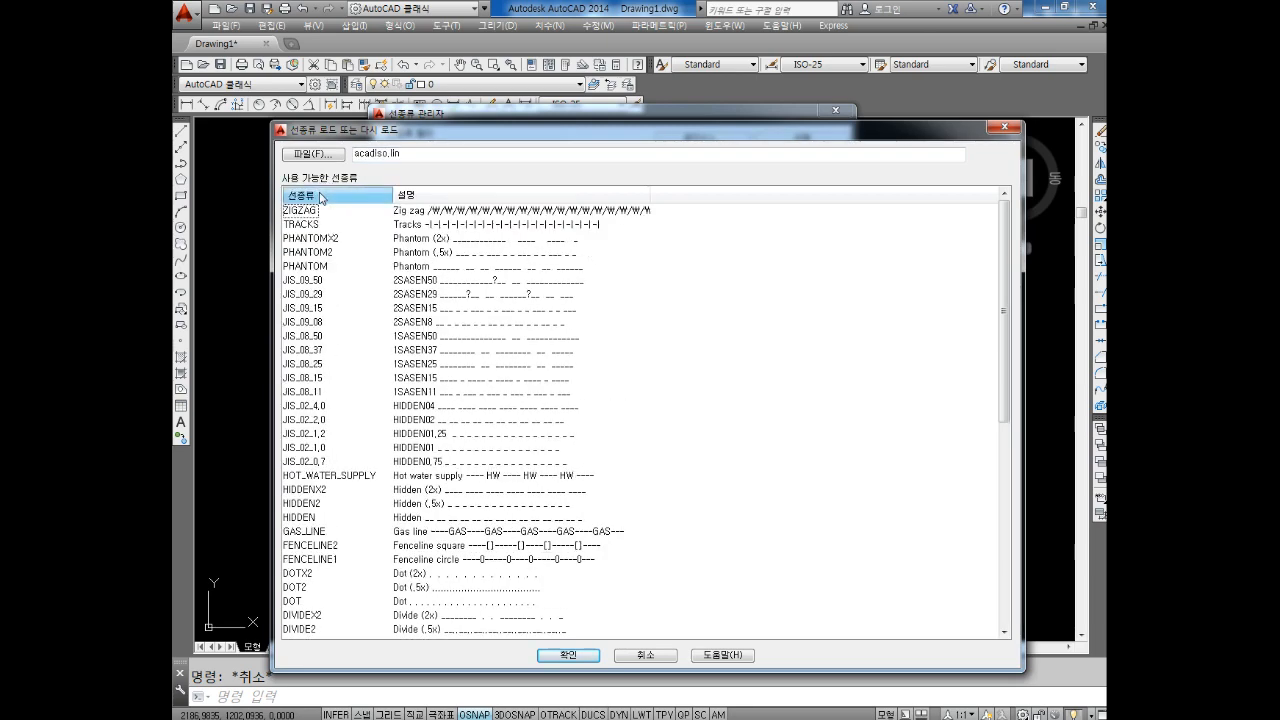
{"action": "left_click", "coordinate": [320, 195]}
{"action": "left_click", "coordinate": [320, 195]}
{"action": "left_click", "coordinate": [320, 195]}
{"action": "left_click", "coordinate": [320, 195]}
{"action": "left_click", "coordinate": [320, 195]}
{"action": "left_click", "coordinate": [320, 195]}
{"action": "left_click", "coordinate": [320, 195]}
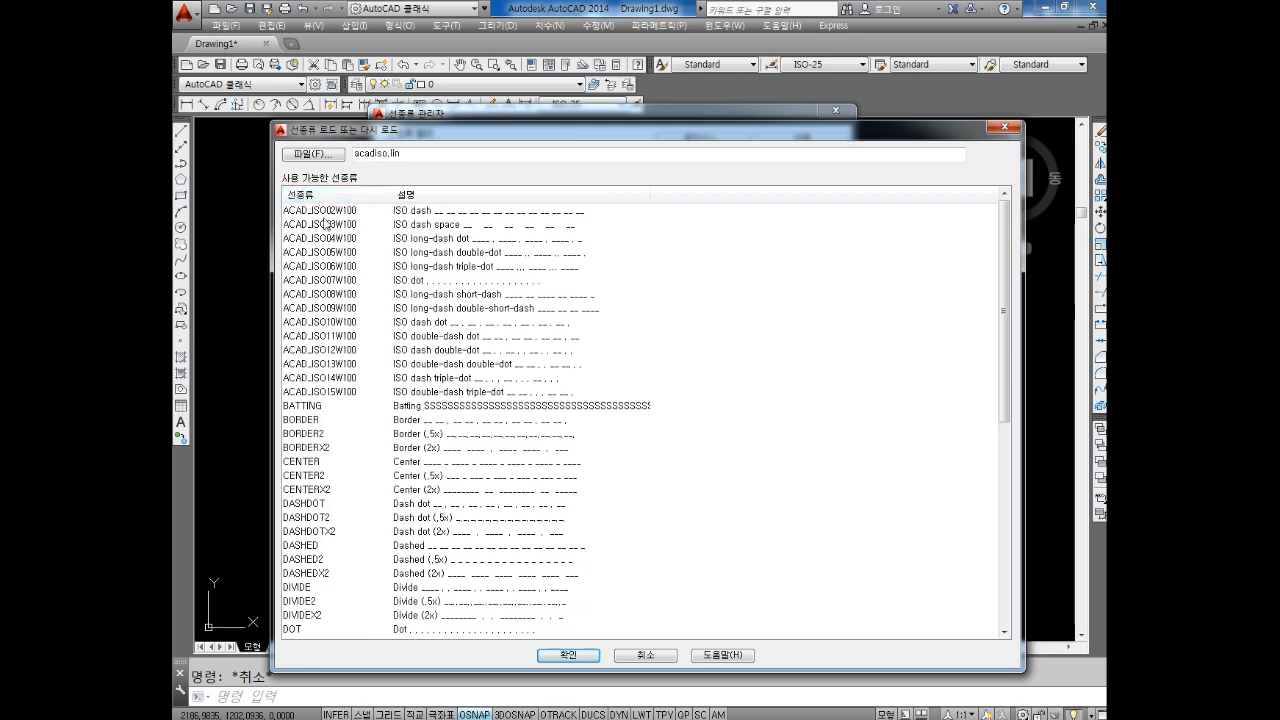
Load the CENTER linetype from acadiso.lin and accept the linetype manager with CENTER highlighted.
{"action": "left_click", "coordinate": [303, 476]}
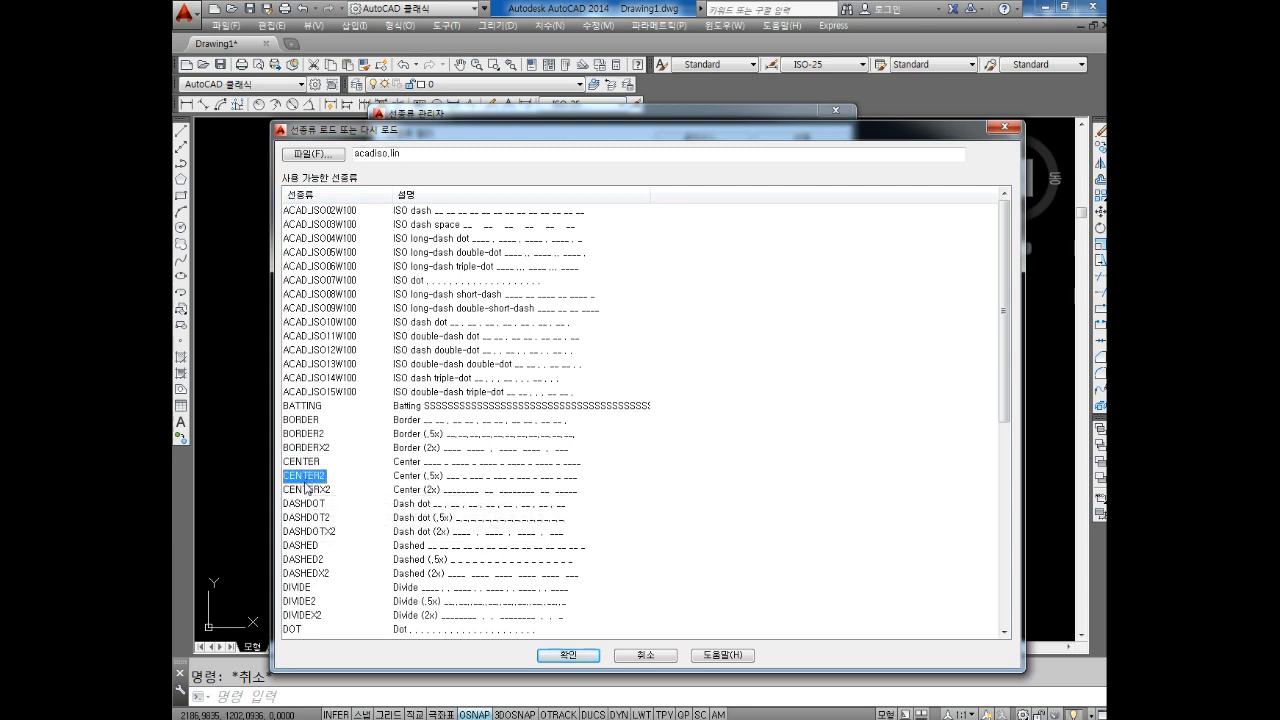
{"action": "scroll", "coordinate": [347, 225], "scroll_direction": "down", "scroll_amount": 3}
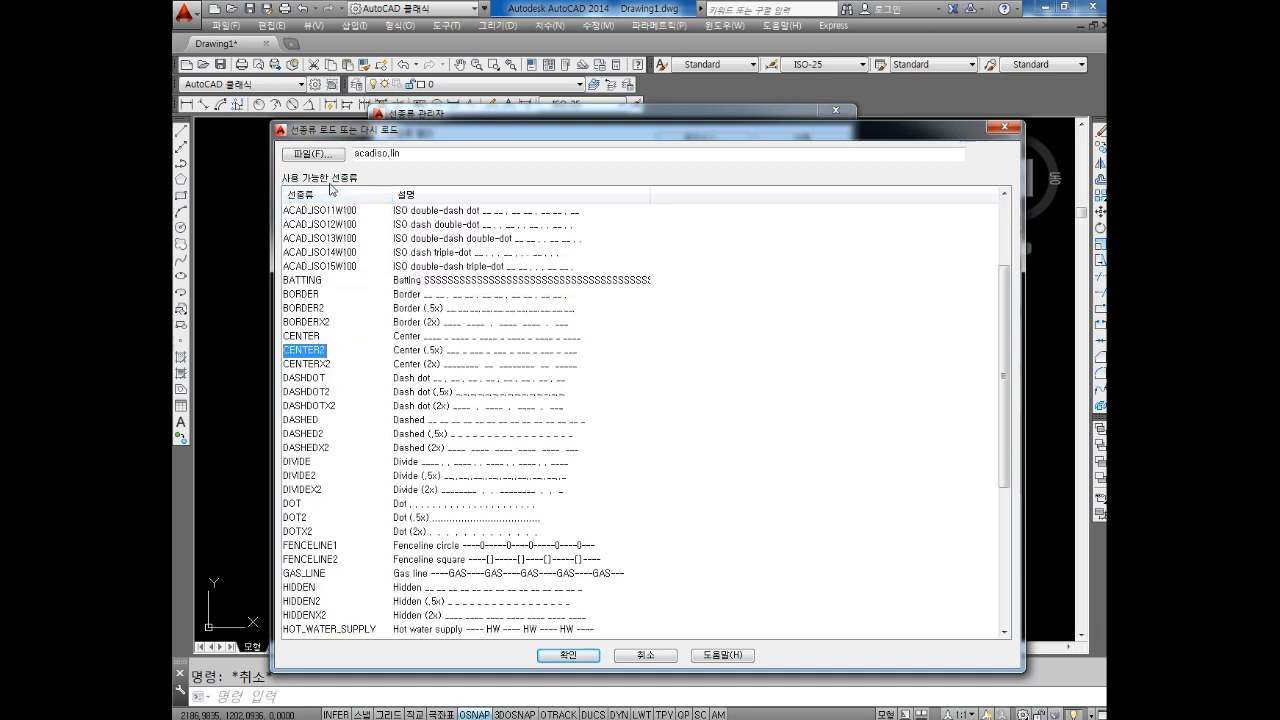
{"action": "left_click", "coordinate": [330, 195]}
{"action": "left_click", "coordinate": [333, 196]}
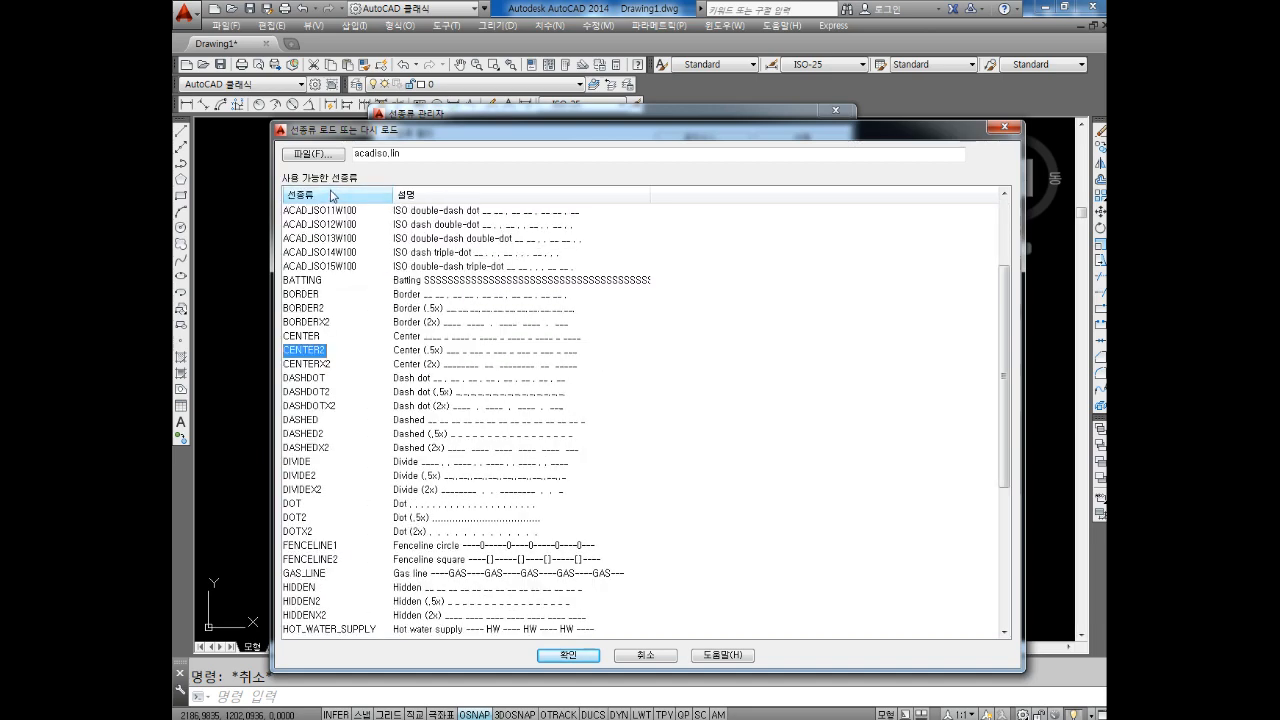
{"action": "left_click", "coordinate": [310, 337]}
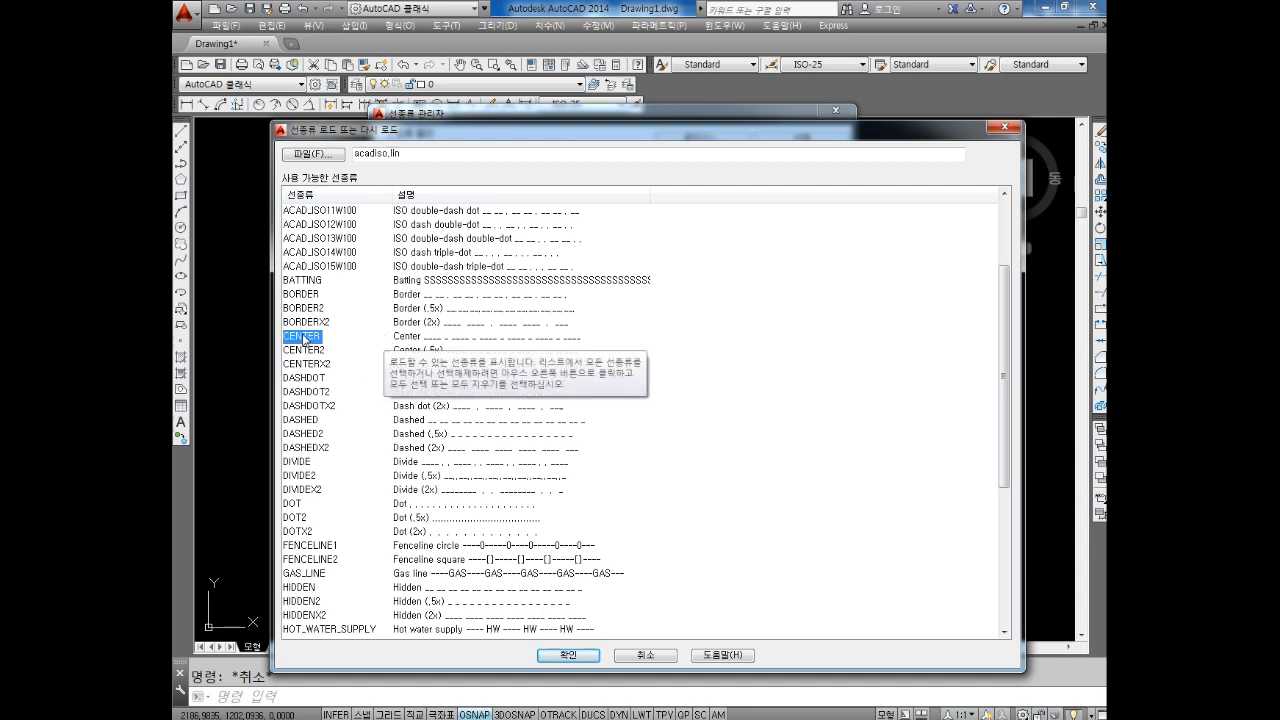
{"action": "left_click", "coordinate": [568, 655]}
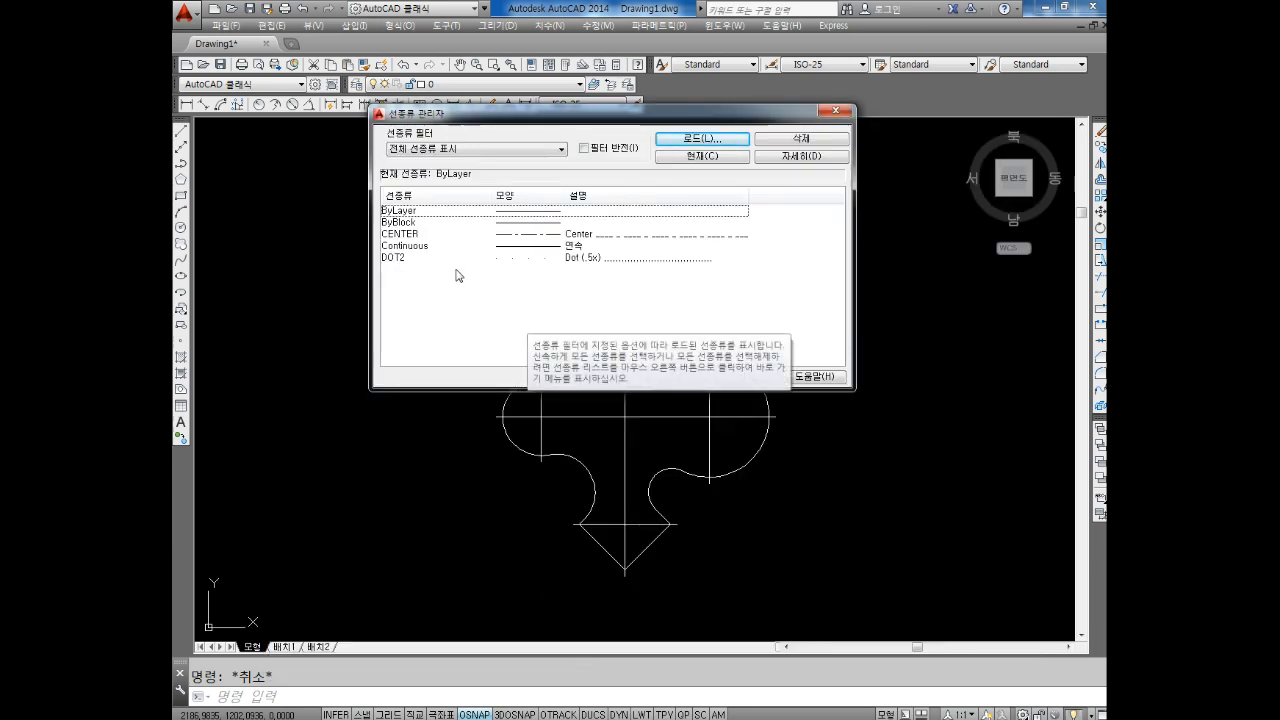
{"action": "left_click", "coordinate": [407, 234]}
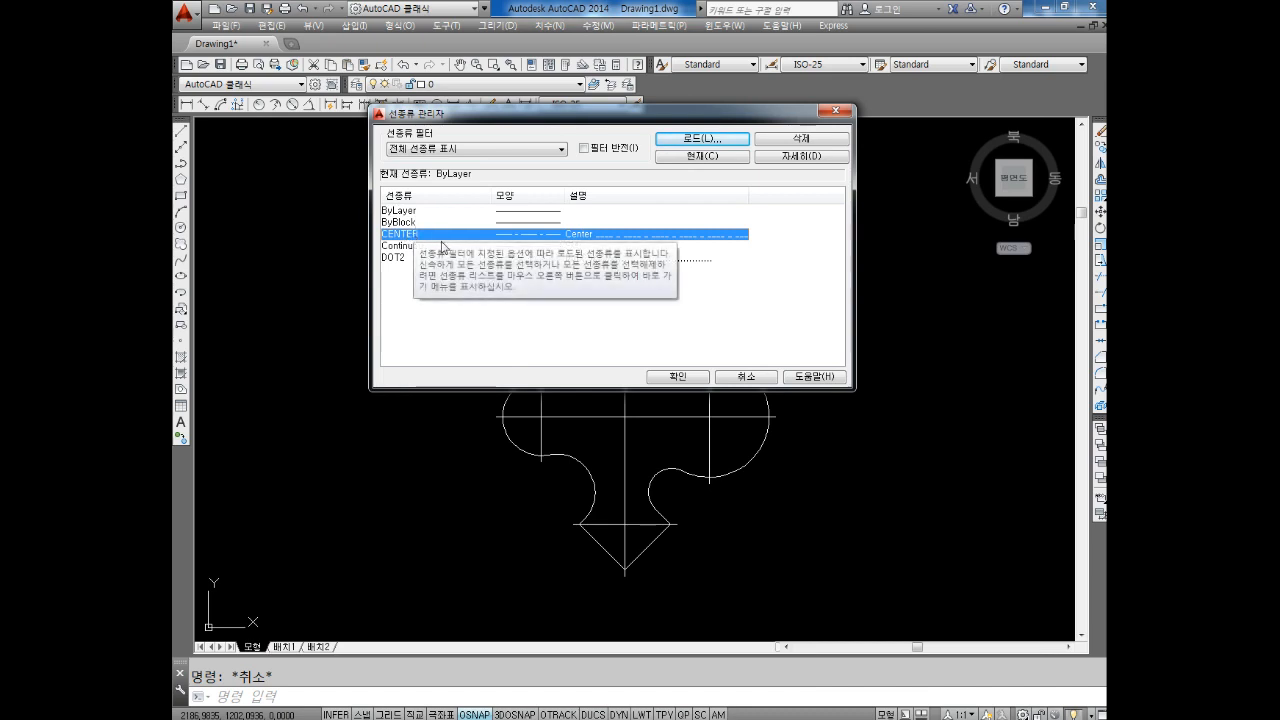
{"action": "left_click", "coordinate": [706, 378]}
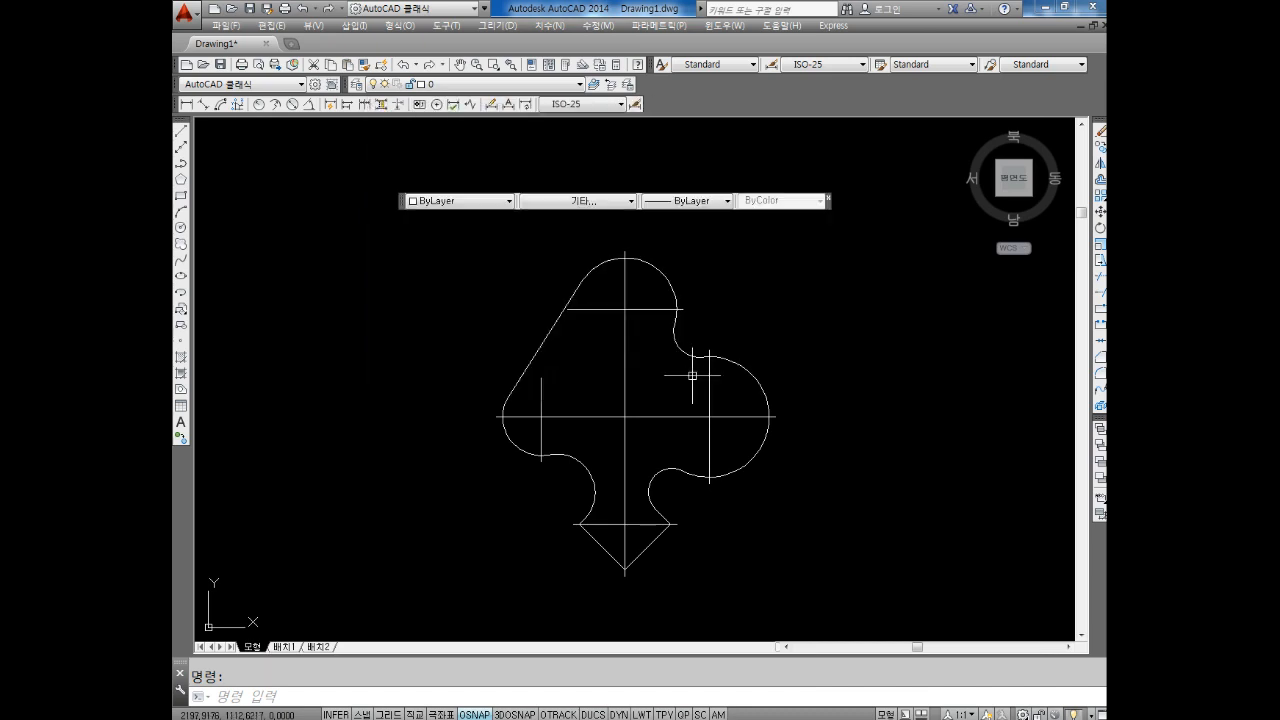
Change all the center lines, including the horizontal line above the outline's pointed lower tip, to the CENTER linetype.
{"action": "scroll", "coordinate": [680, 355], "scroll_direction": "up", "scroll_amount": 2}
{"action": "left_click", "coordinate": [765, 401]}
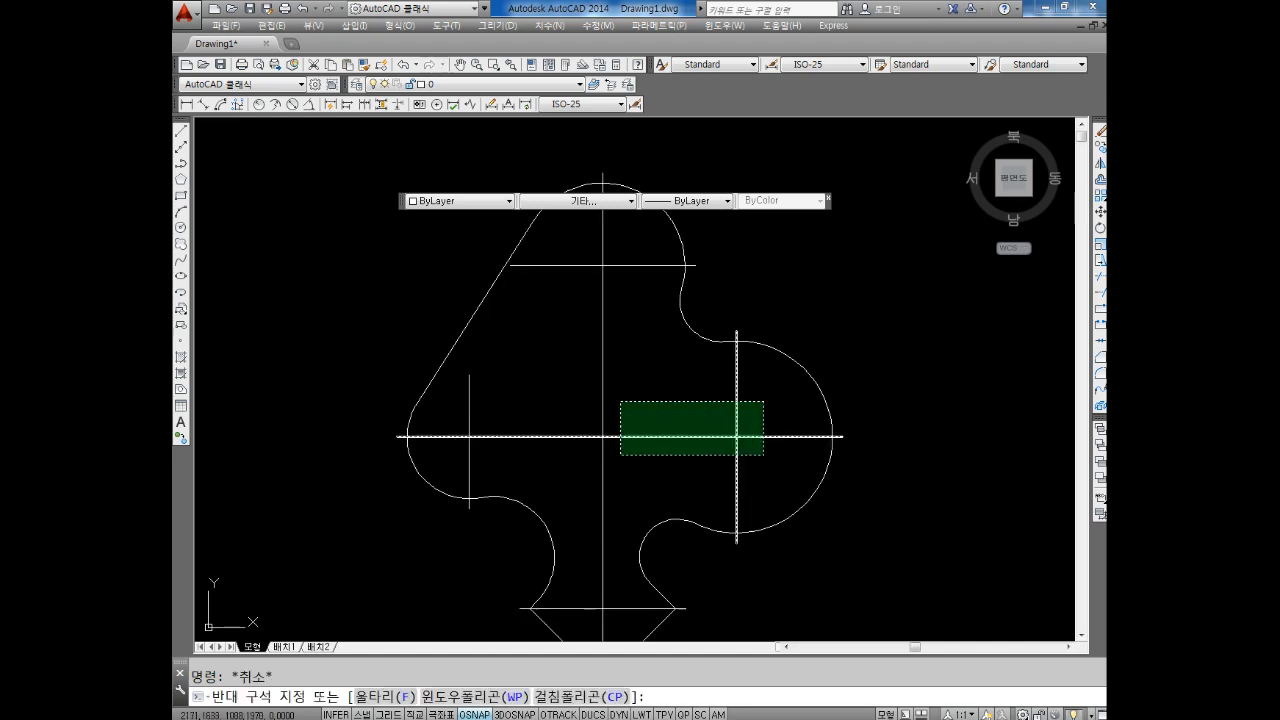
{"action": "left_click", "coordinate": [465, 458]}
{"action": "left_click", "coordinate": [638, 222]}
{"action": "left_click", "coordinate": [580, 398]}
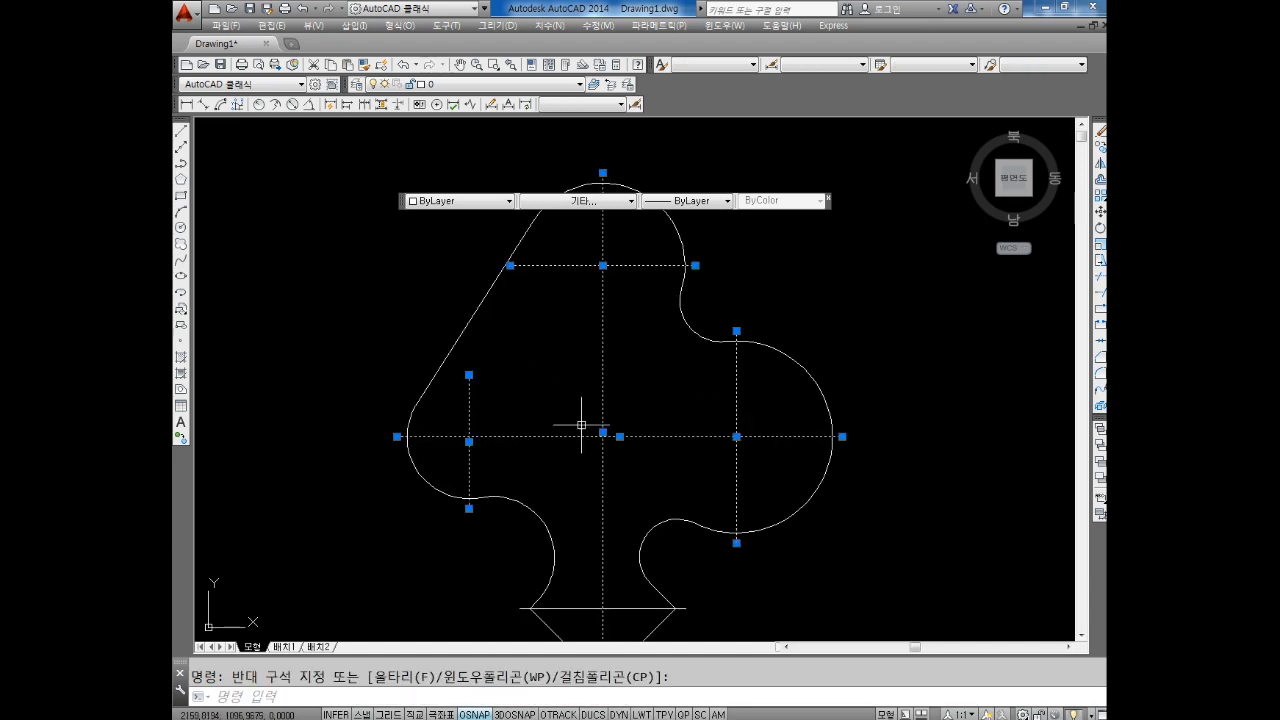
{"action": "middle_click_drag", "start_coordinate": [583, 400], "coordinate": [584, 324]}
{"action": "left_click", "coordinate": [625, 514]}
{"action": "left_click", "coordinate": [601, 539]}
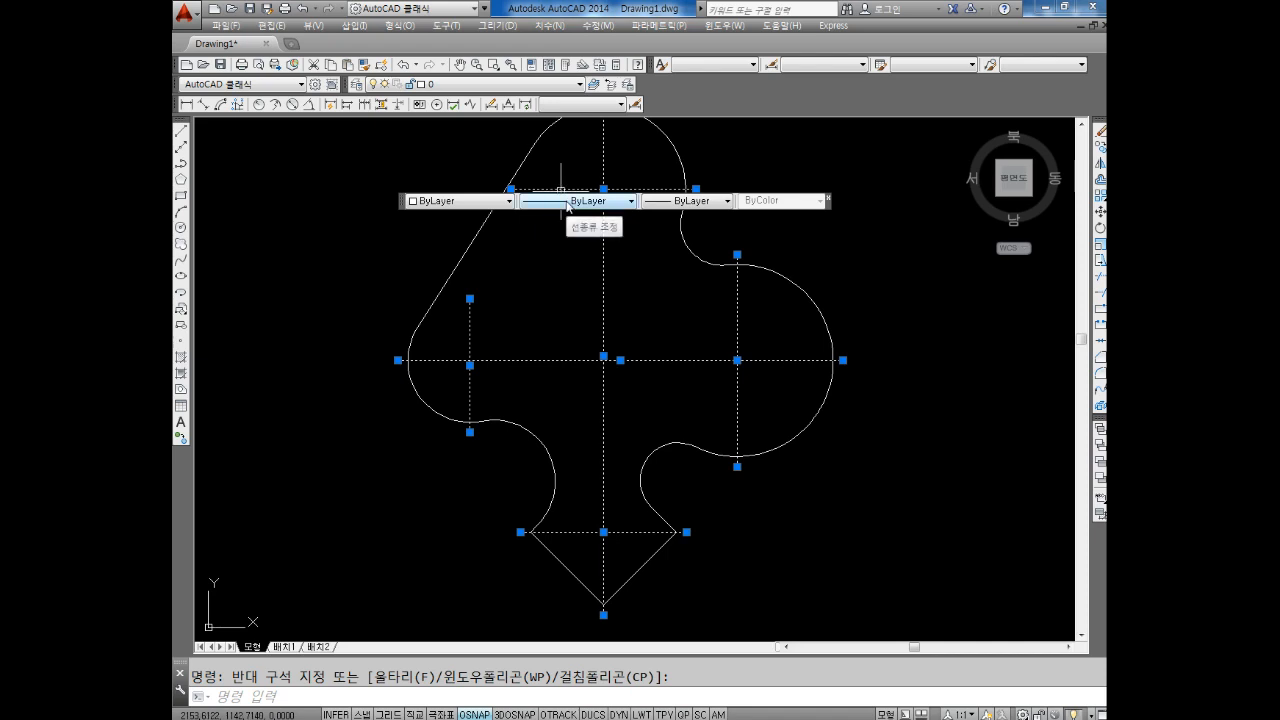
{"action": "left_click", "coordinate": [567, 205]}
{"action": "left_click", "coordinate": [592, 244]}
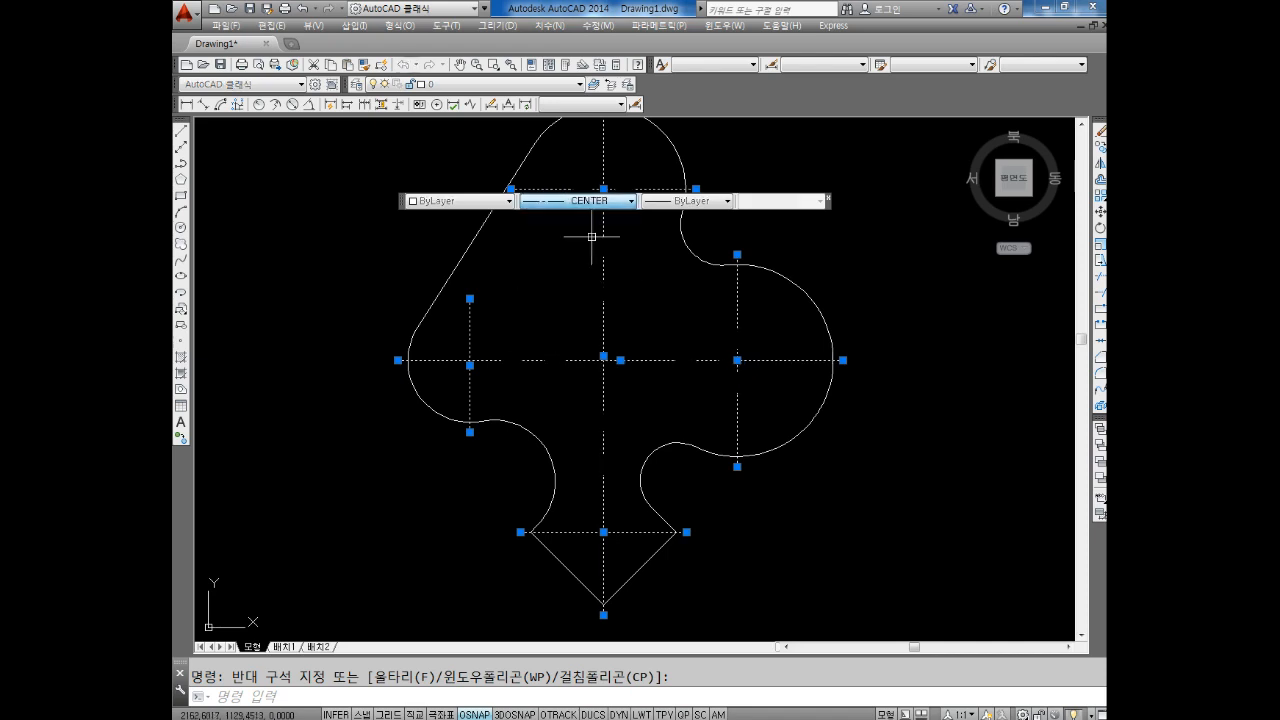
{"action": "key", "text": "Escape"}
{"action": "scroll", "coordinate": [660, 366], "scroll_direction": "down", "scroll_amount": 2}
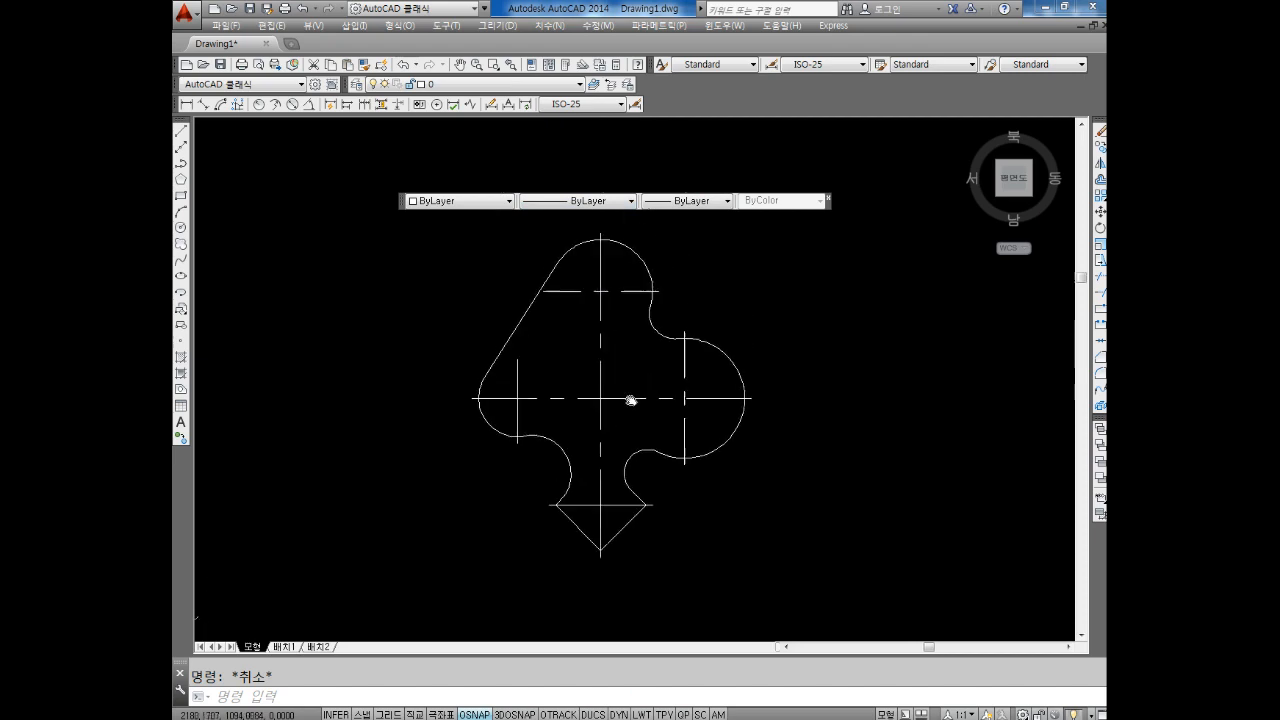
Change the color of all the center lines, including the one above the outline's pointed lower tip, to red.
{"action": "scroll", "coordinate": [611, 362], "scroll_direction": "up", "scroll_amount": 2}
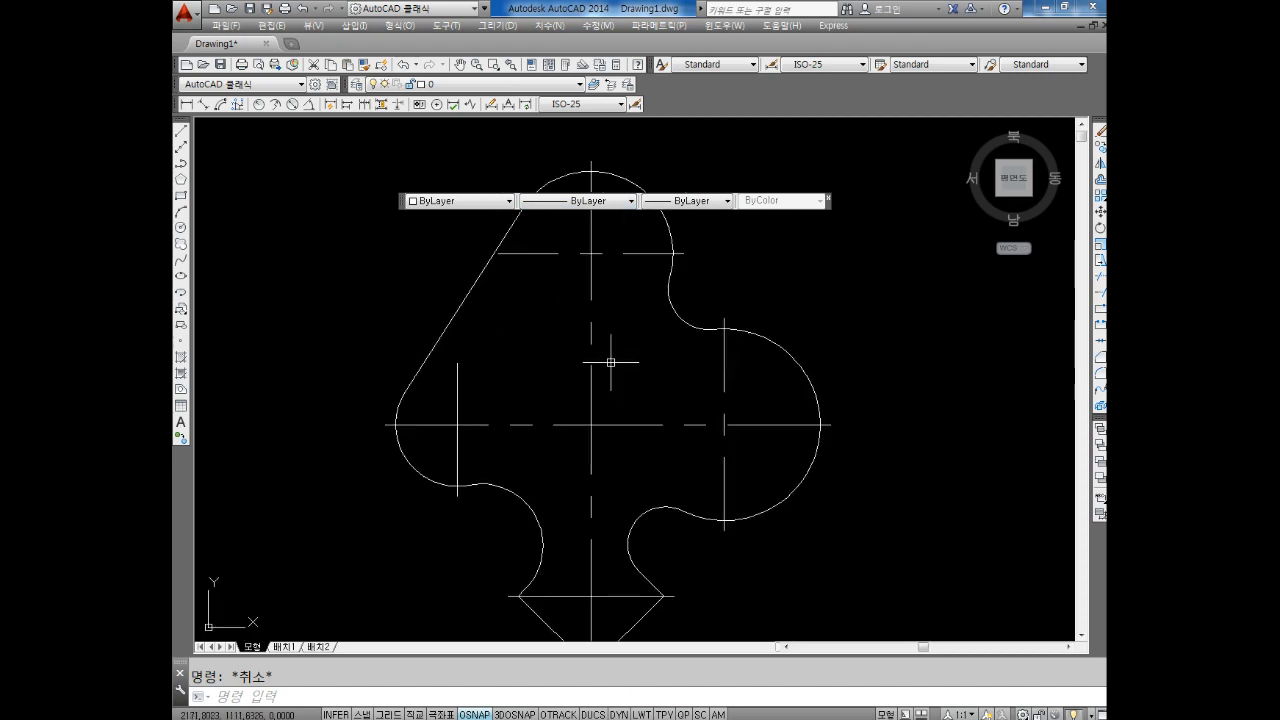
{"action": "middle_click_drag", "start_coordinate": [611, 362], "coordinate": [613, 353]}
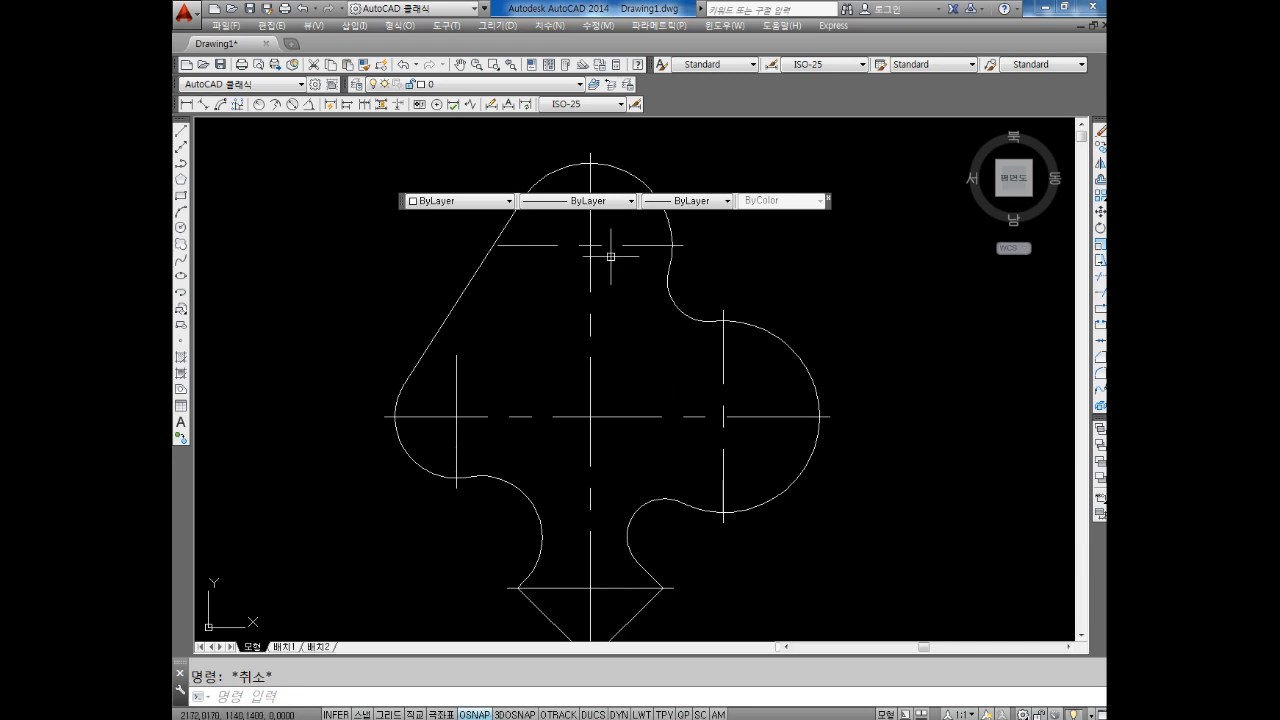
{"action": "left_click", "coordinate": [630, 229]}
{"action": "left_click", "coordinate": [539, 451]}
{"action": "left_click", "coordinate": [728, 409]}
{"action": "left_click", "coordinate": [655, 455]}
{"action": "left_click", "coordinate": [615, 557]}
{"action": "left_click", "coordinate": [590, 598]}
{"action": "left_click", "coordinate": [482, 401]}
{"action": "left_click", "coordinate": [428, 424]}
{"action": "left_click", "coordinate": [562, 206]}
{"action": "left_click", "coordinate": [562, 206]}
{"action": "left_click", "coordinate": [464, 204]}
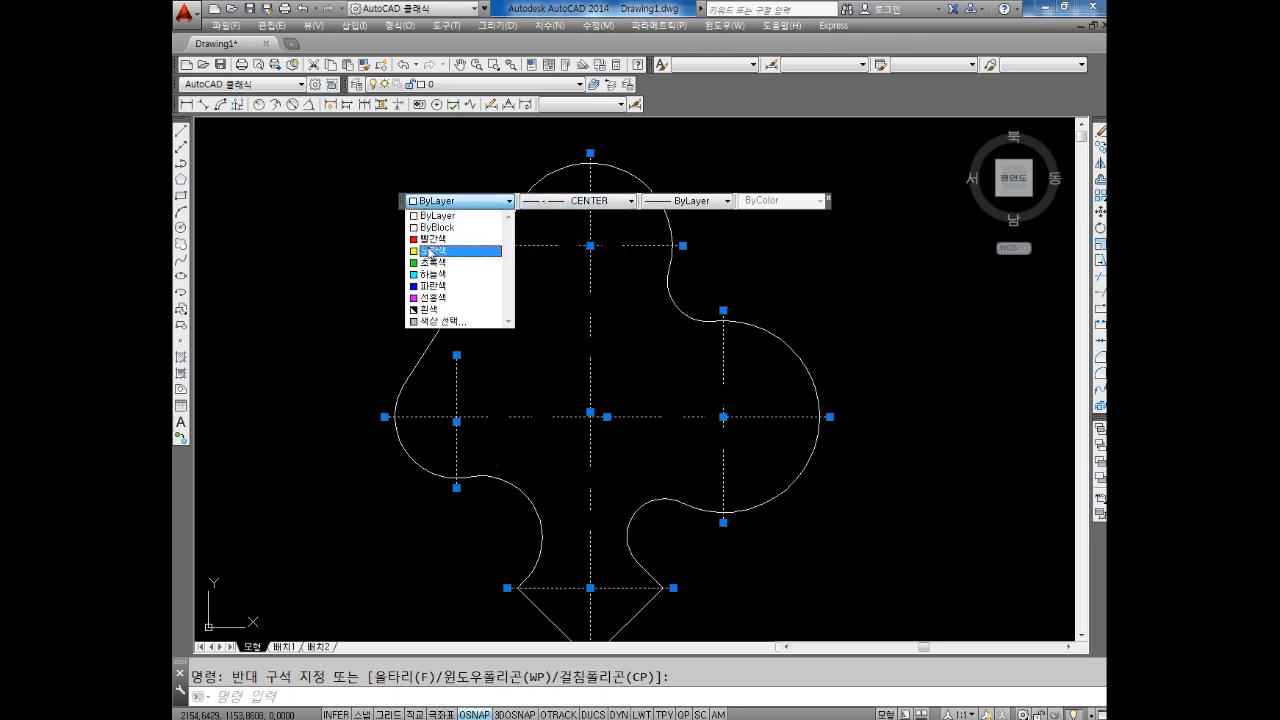
{"action": "left_click", "coordinate": [432, 240]}
{"action": "key", "text": "Escape"}
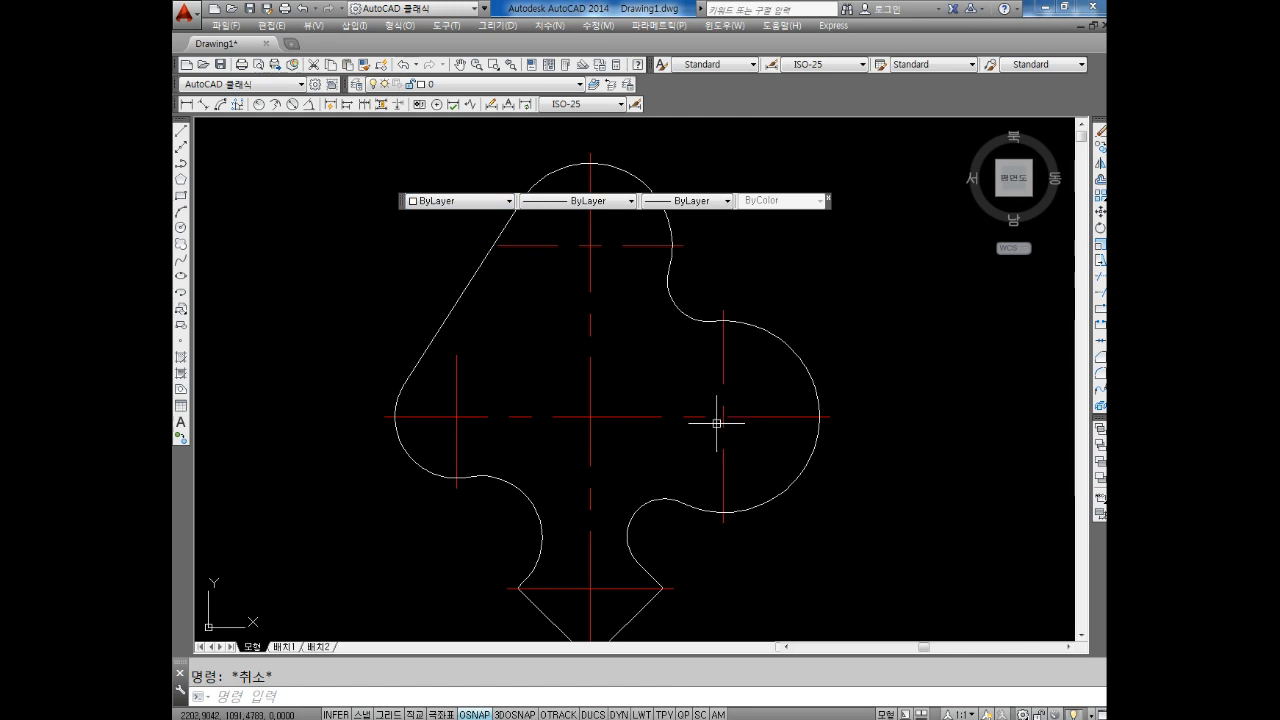
{"action": "mouse_move", "coordinate": [811, 414]}
{"action": "middle_mouse_down"}
{"action": "mouse_move", "coordinate": [830, 465]}
{"action": "mouse_move", "coordinate": [829, 420]}
{"action": "middle_mouse_up"}
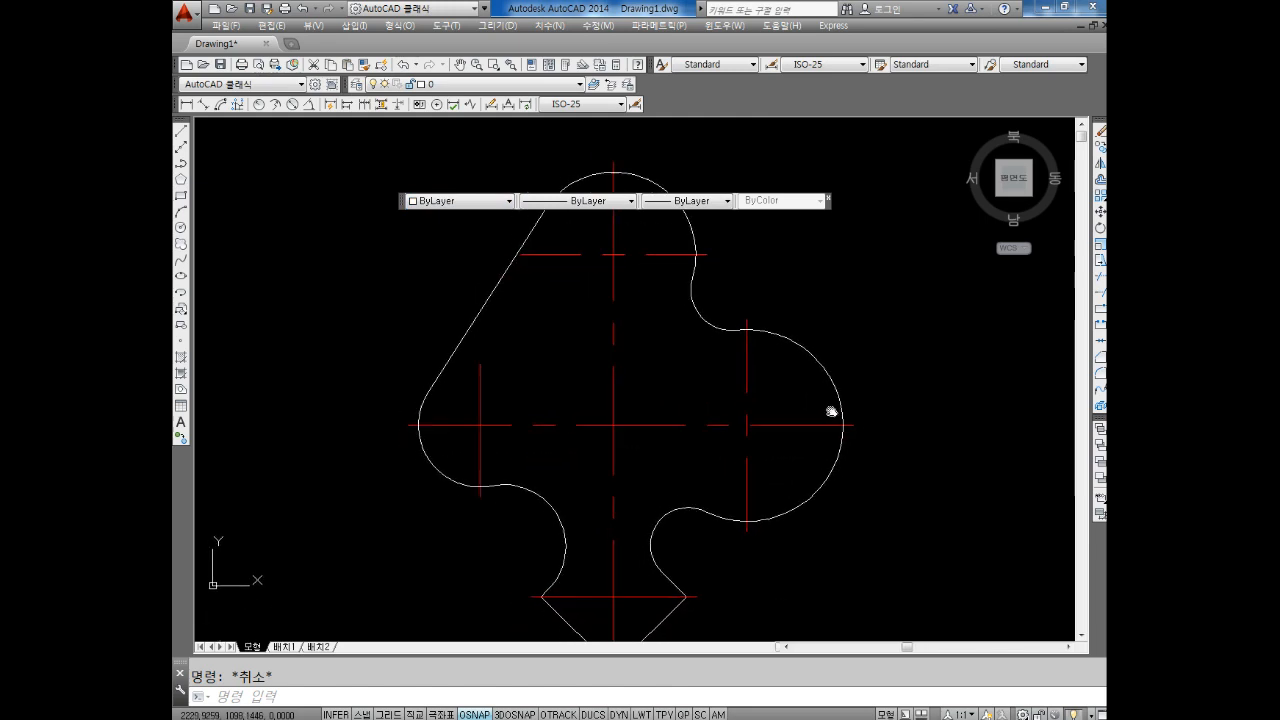
{"action": "scroll", "coordinate": [829, 403], "scroll_direction": "down", "scroll_amount": 2}
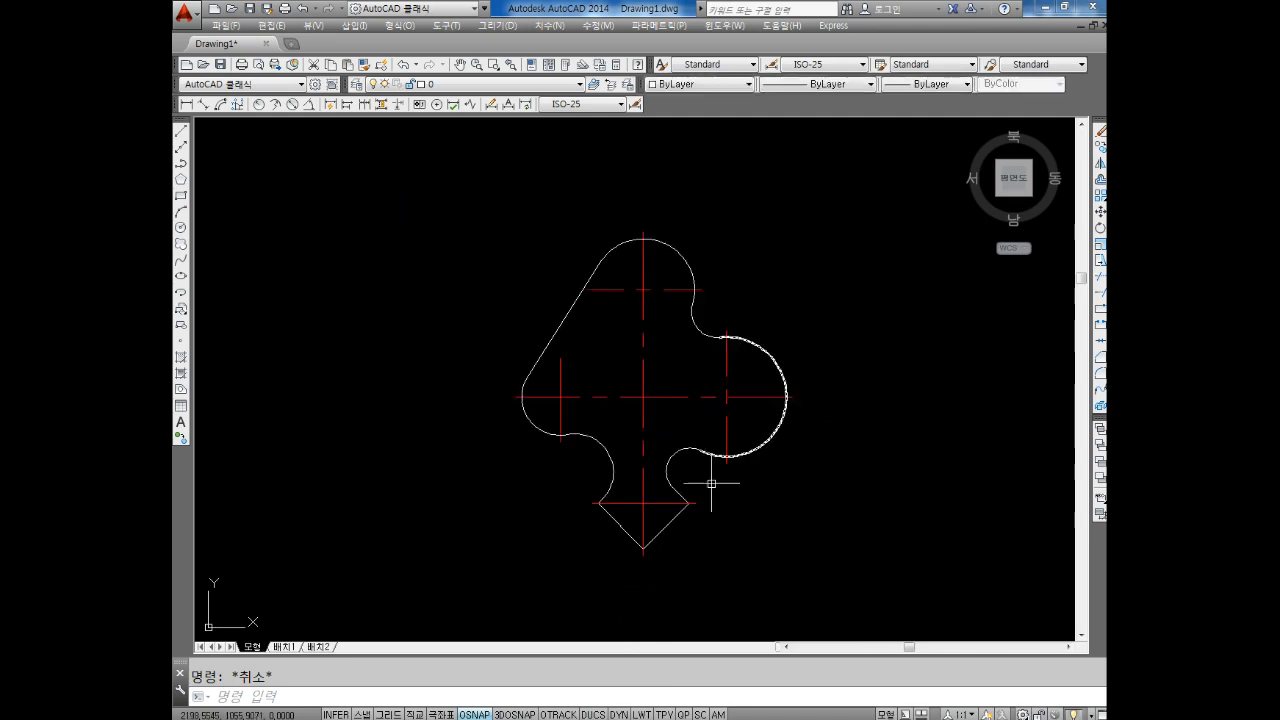
Examine the dash pattern of the long horizontal center line and the short vertical one through the small arc.
{"action": "left_click", "coordinate": [625, 718]}
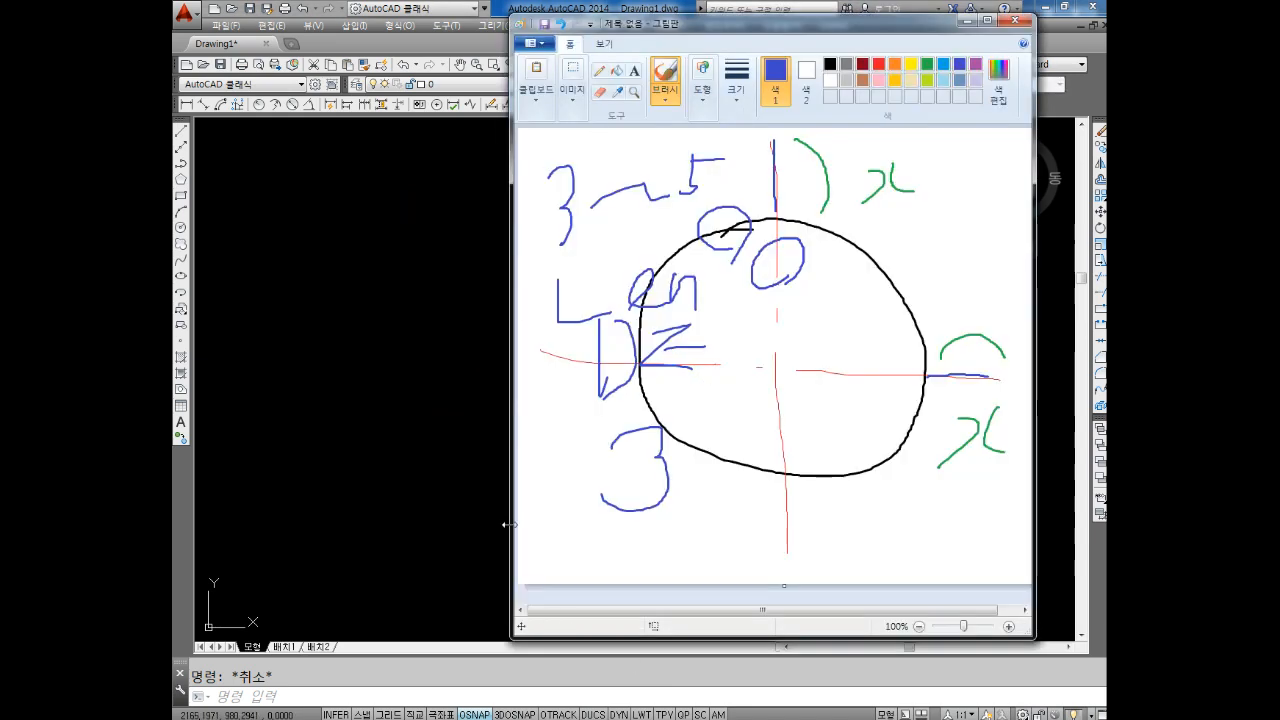
{"action": "left_click", "coordinate": [967, 20]}
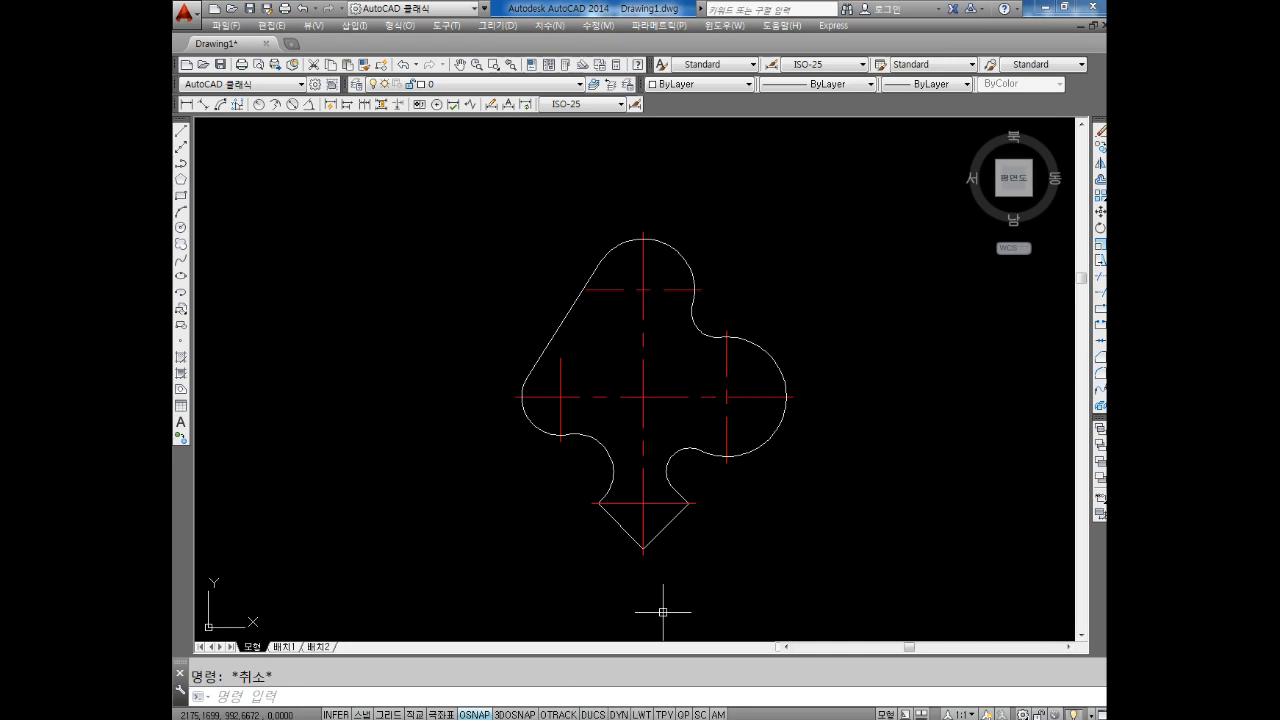
{"action": "scroll", "coordinate": [640, 390], "scroll_direction": "up", "scroll_amount": 2}
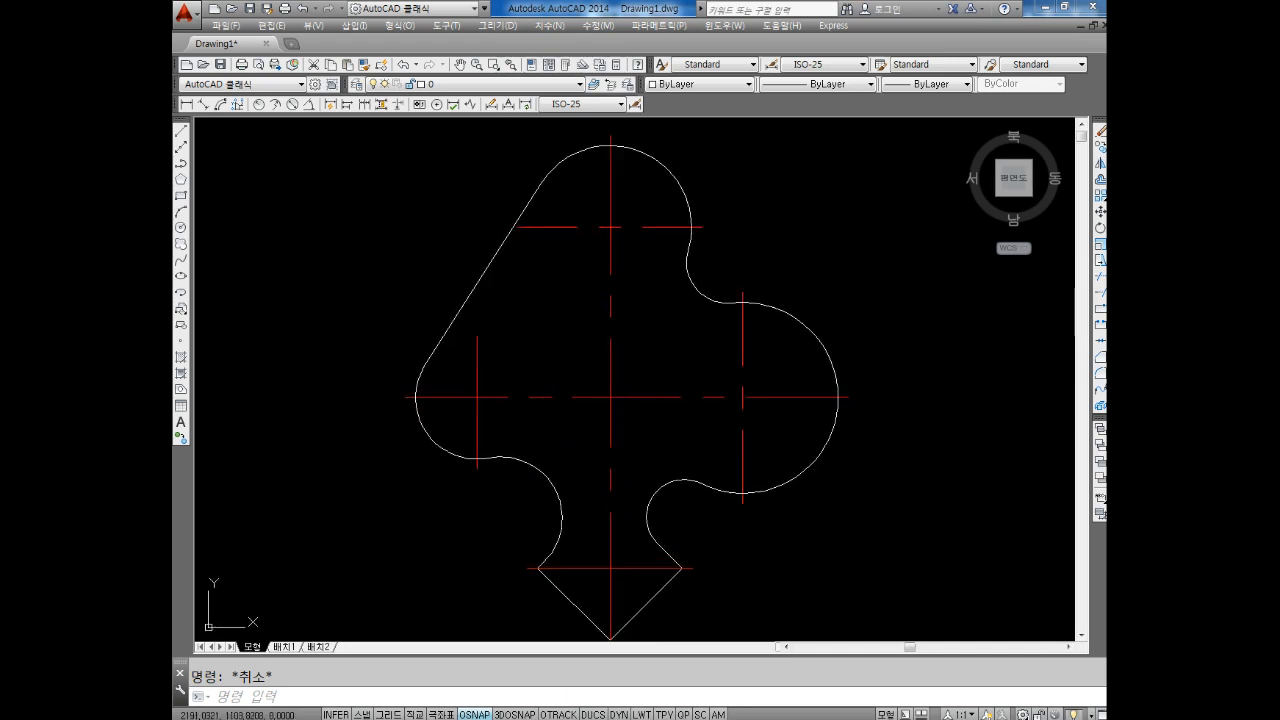
{"action": "left_click", "coordinate": [715, 411]}
{"action": "left_click", "coordinate": [668, 384]}
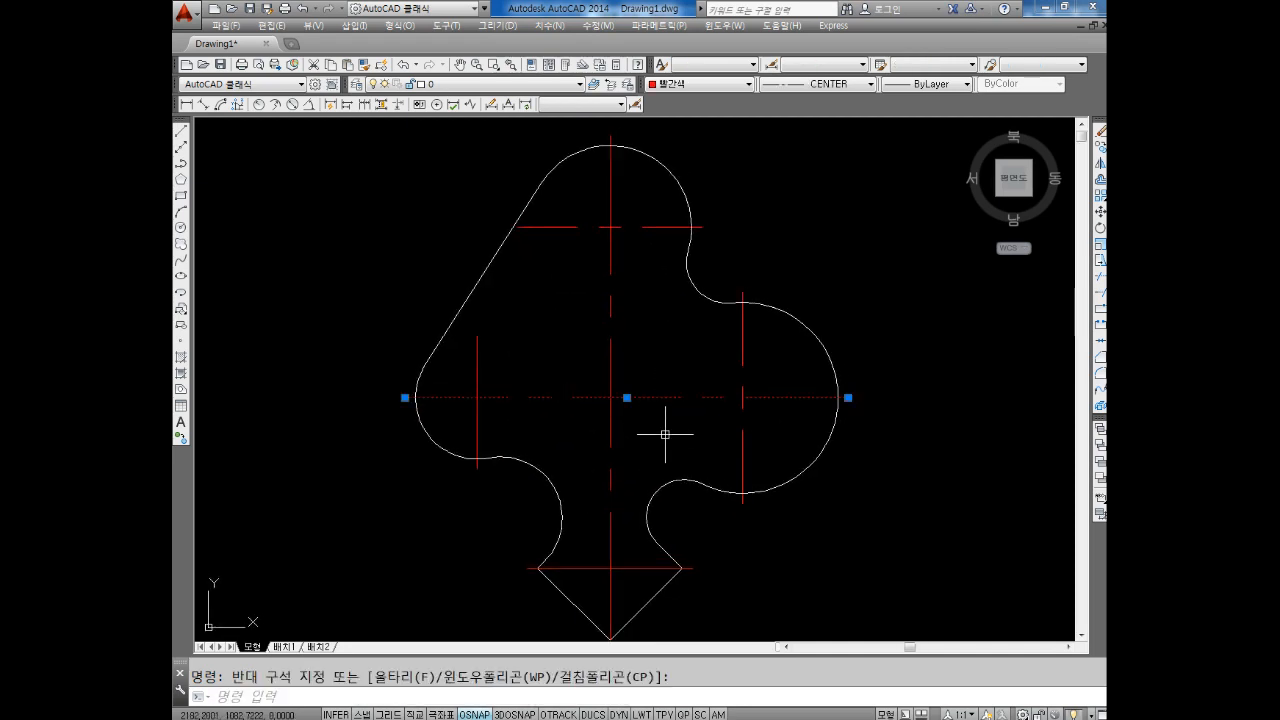
{"action": "key", "text": "Escape"}
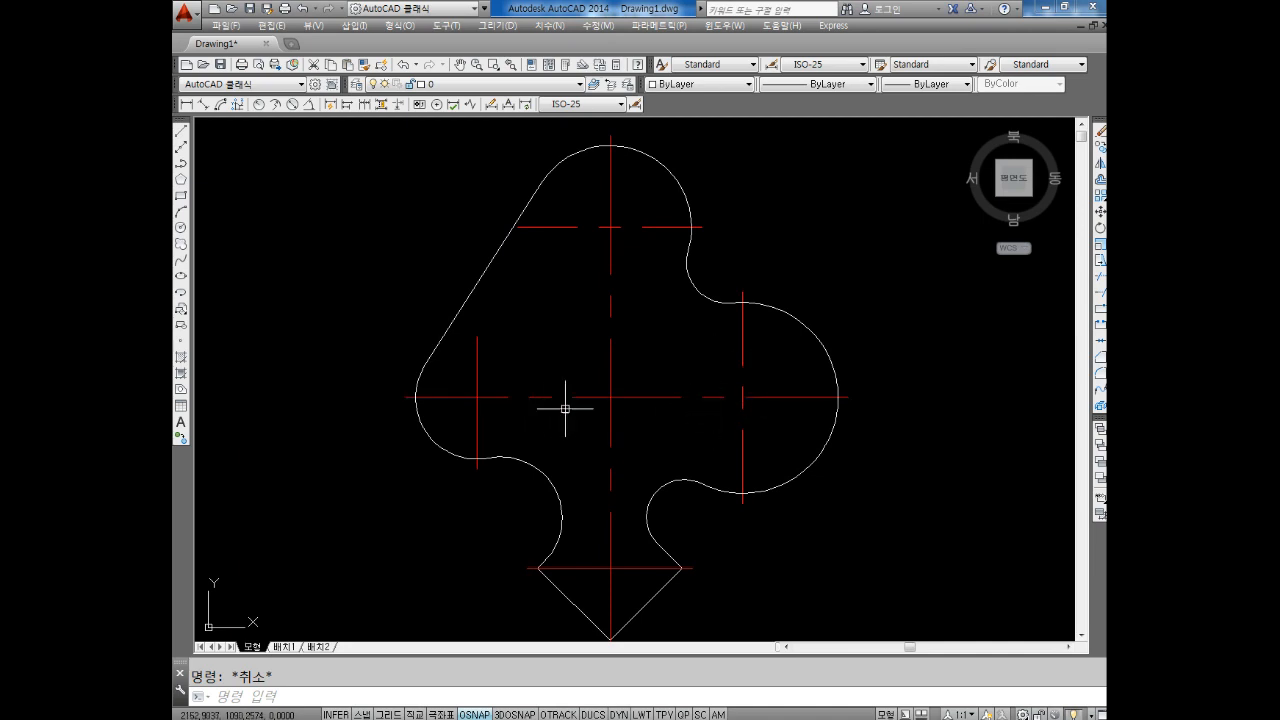
{"action": "left_click", "coordinate": [495, 365]}
{"action": "left_click", "coordinate": [457, 389]}
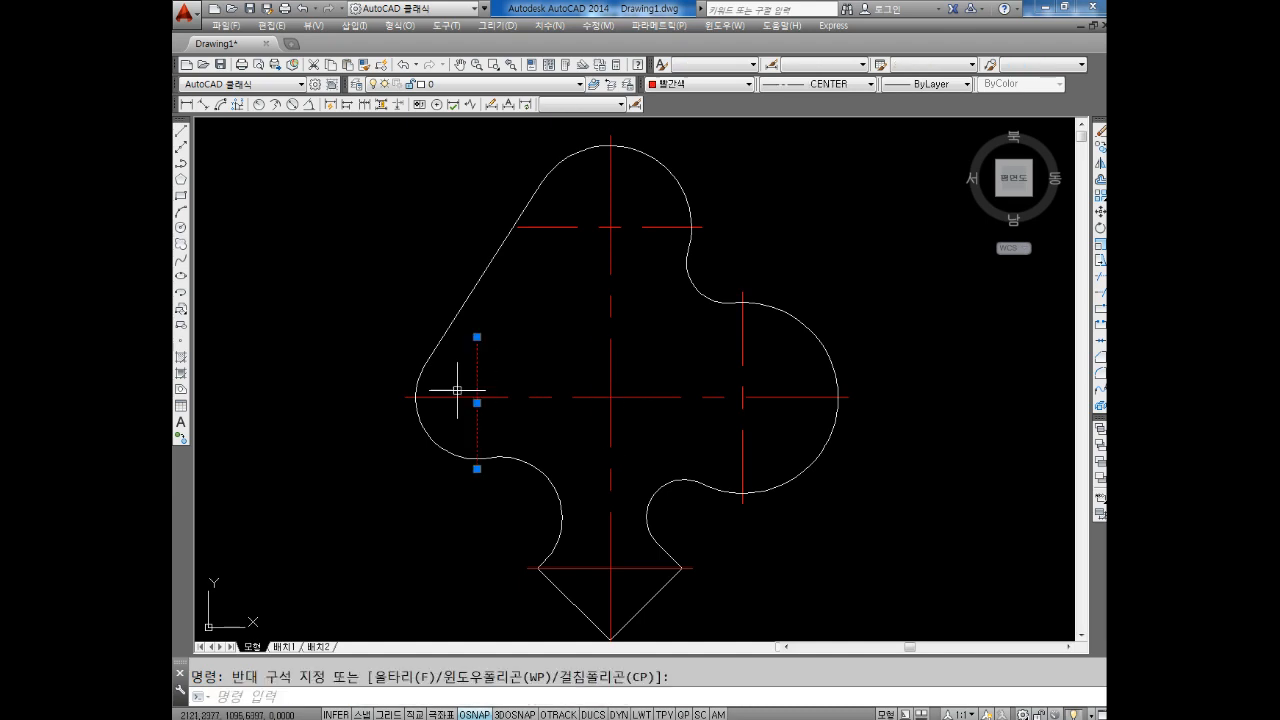
{"action": "key", "text": "Escape"}
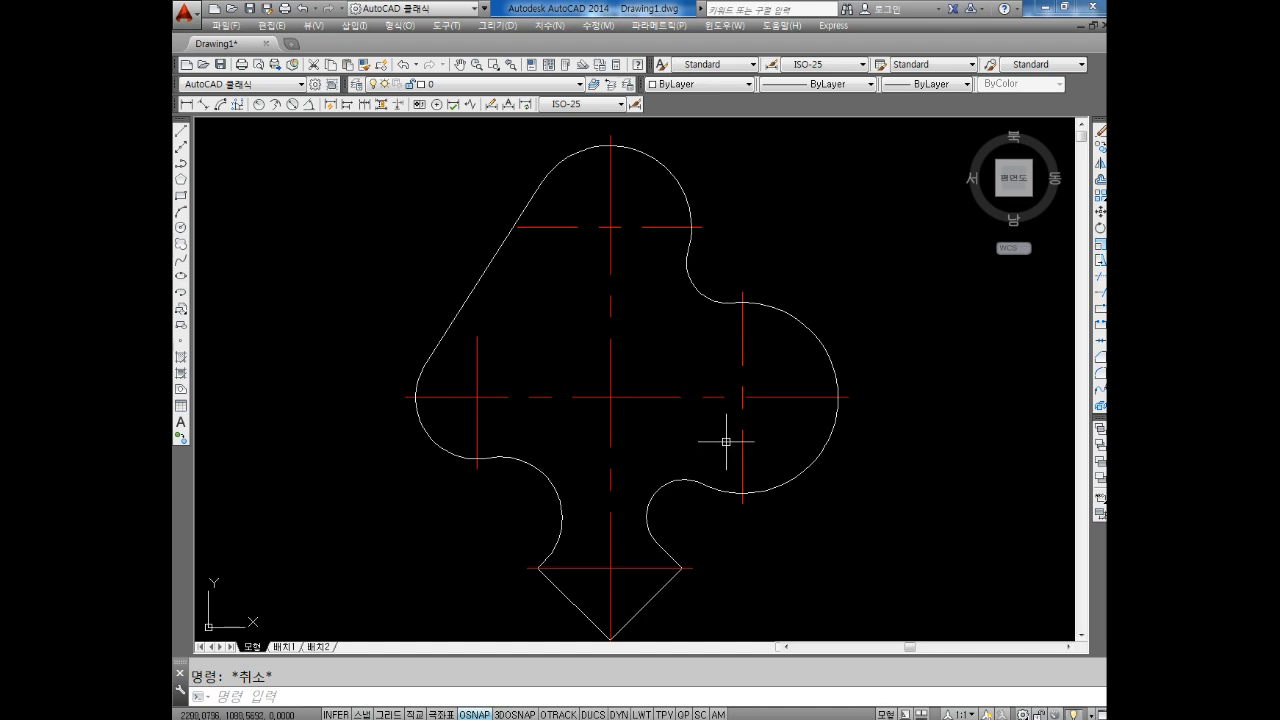
Switch to Notepad and add the line "lts 점의 간격조절" with "1 기본" beneath it after the ex notes.
{"action": "middle_click_drag", "start_coordinate": [648, 536], "coordinate": [634, 511]}
{"action": "left_click", "coordinate": [481, 716]}
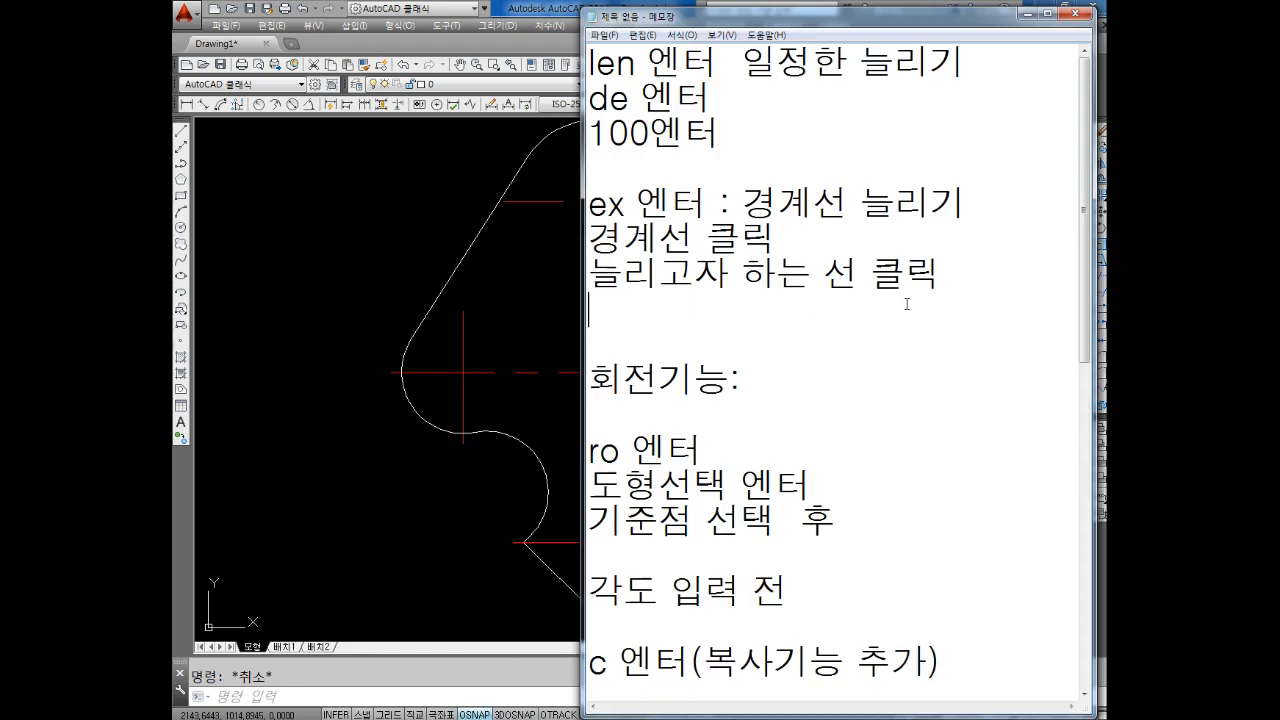
{"action": "key", "text": "Return"}
{"action": "key", "text": "Return"}
{"action": "key", "text": "Return"}
{"action": "key", "text": "Up"}
{"action": "key", "text": "Up"}
{"action": "type", "text": "lts"}
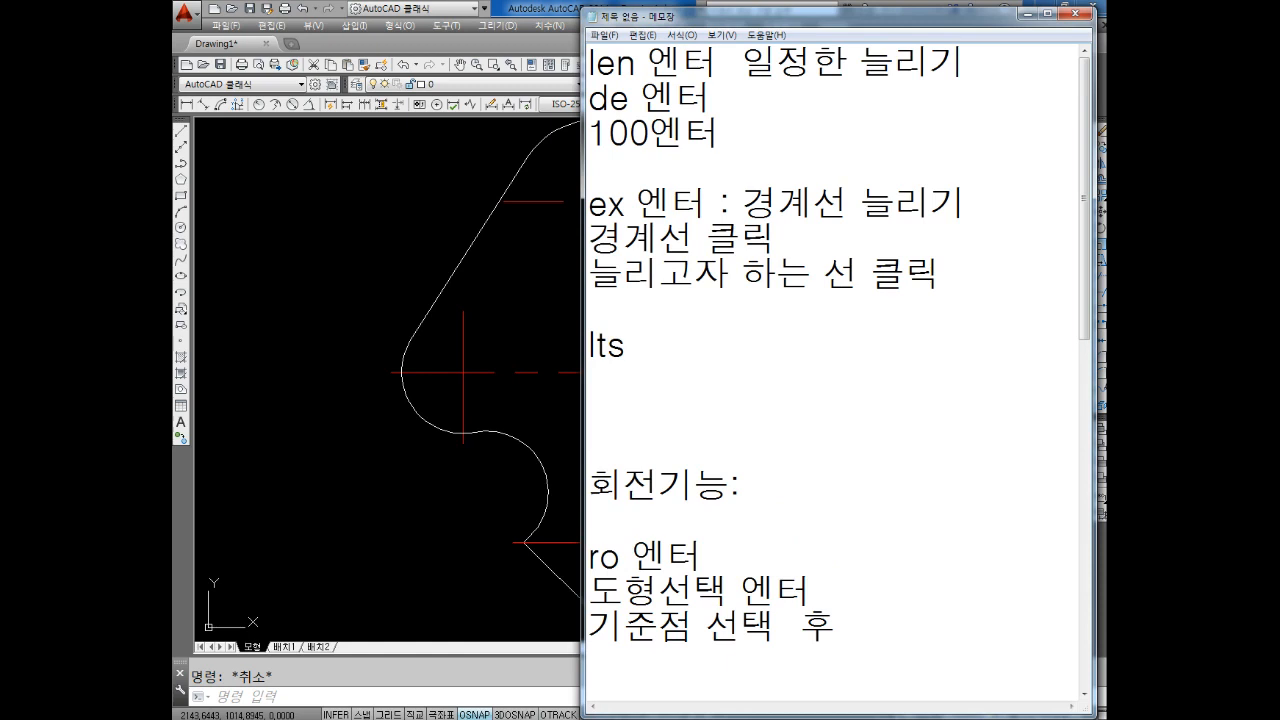
{"action": "type", "text": "점의 간격조절"}
{"action": "key", "text": "Return"}
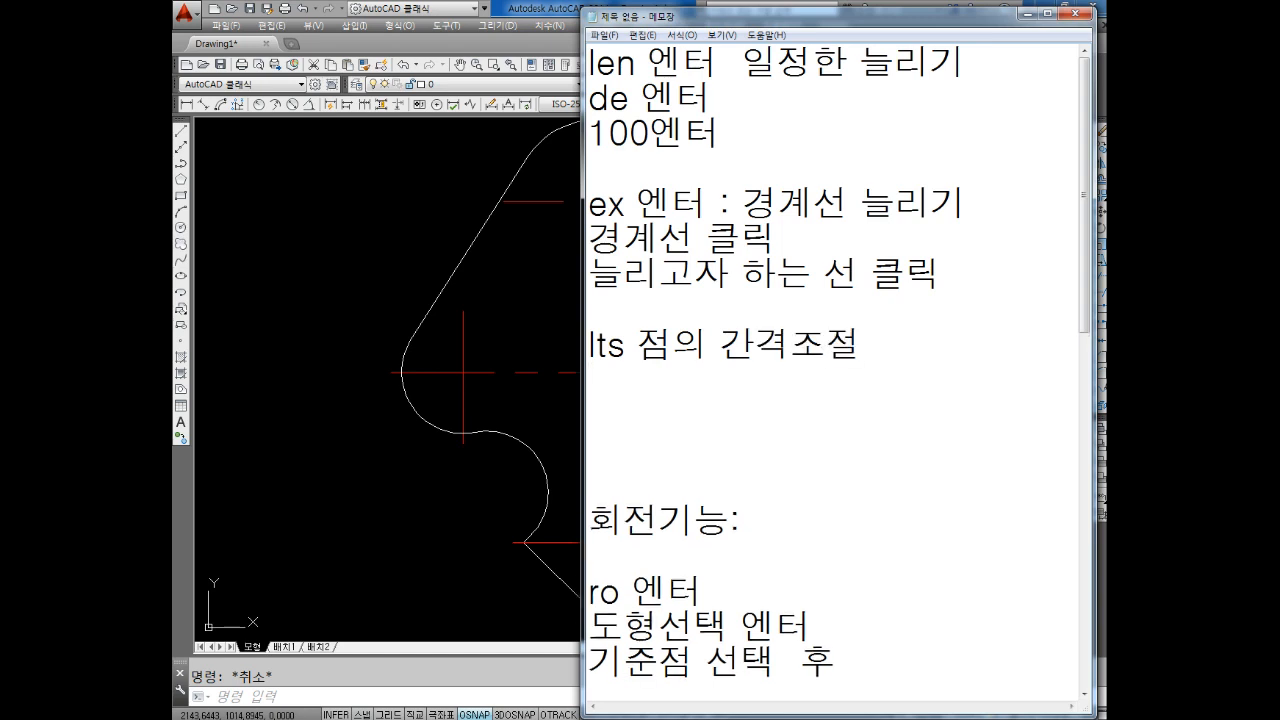
{"action": "type", "text": "1 기본"}
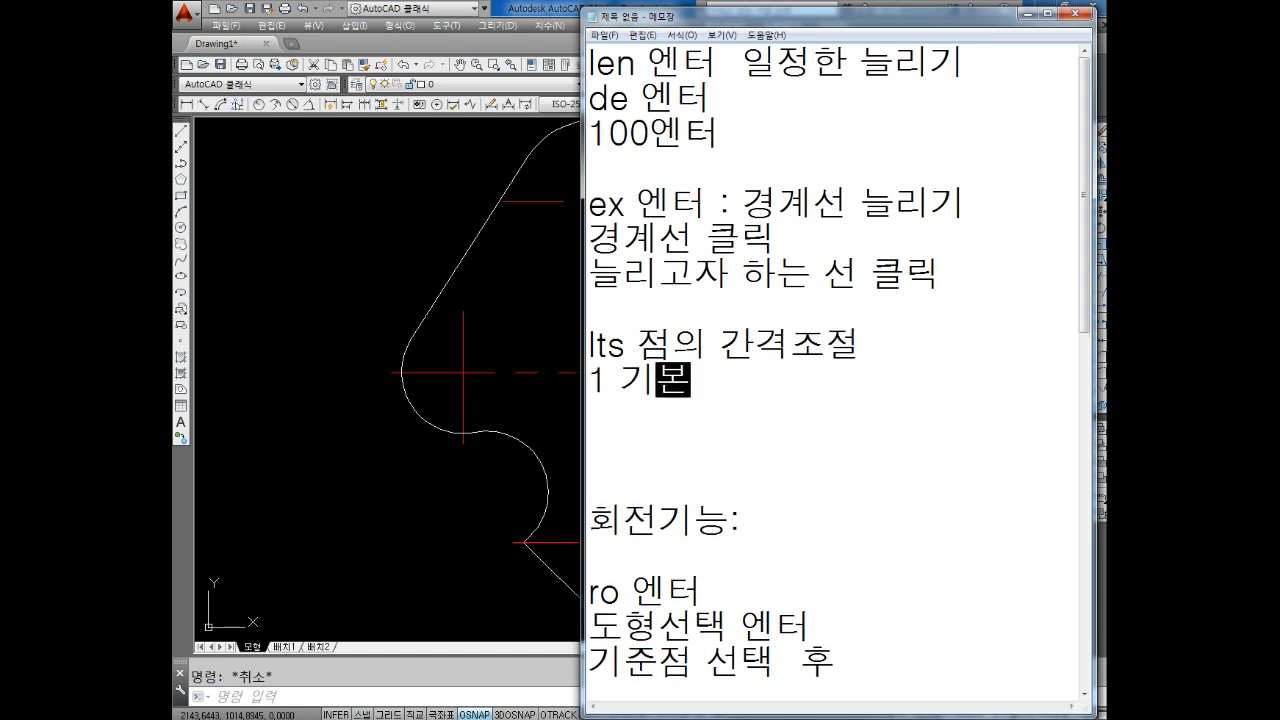
Add the lines "1보다 작게 점의 조밀" and "1보다 크게 점" under the lts note.
{"action": "key", "text": "Return"}
{"action": "type", "text": "1"}
{"action": "type", "text": "보다"}
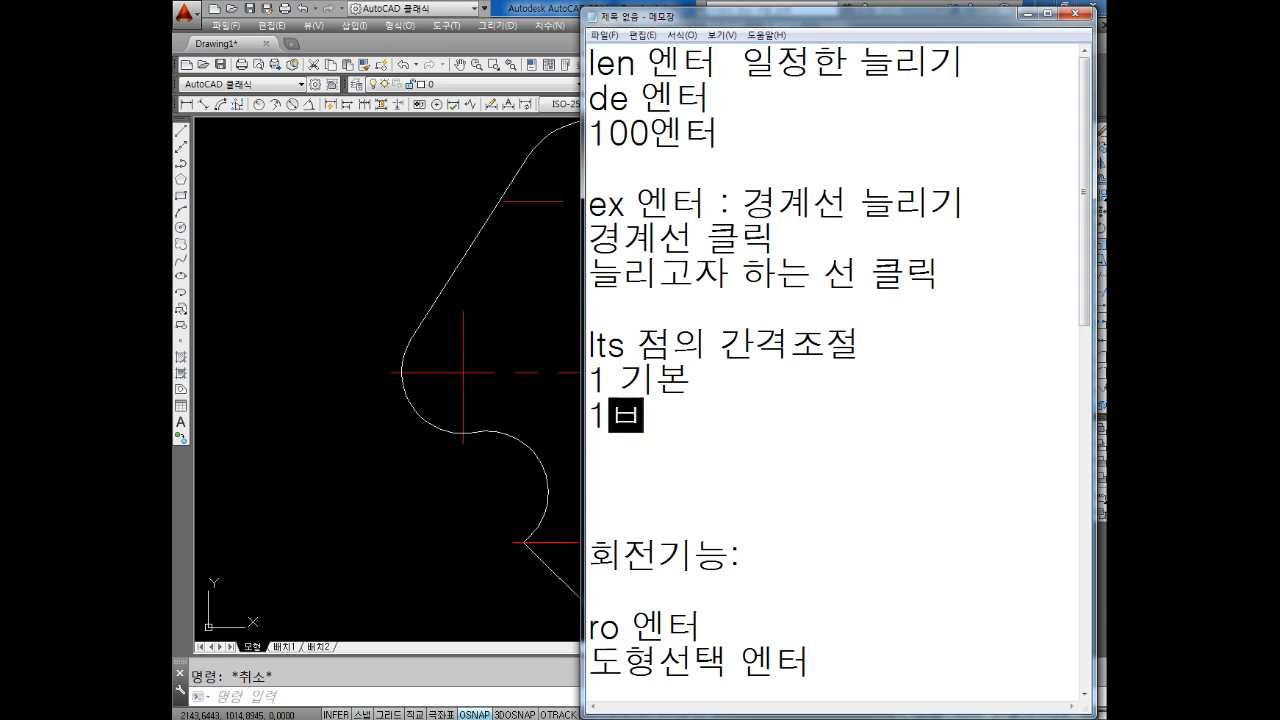
{"action": "type", "text": " 작게 "}
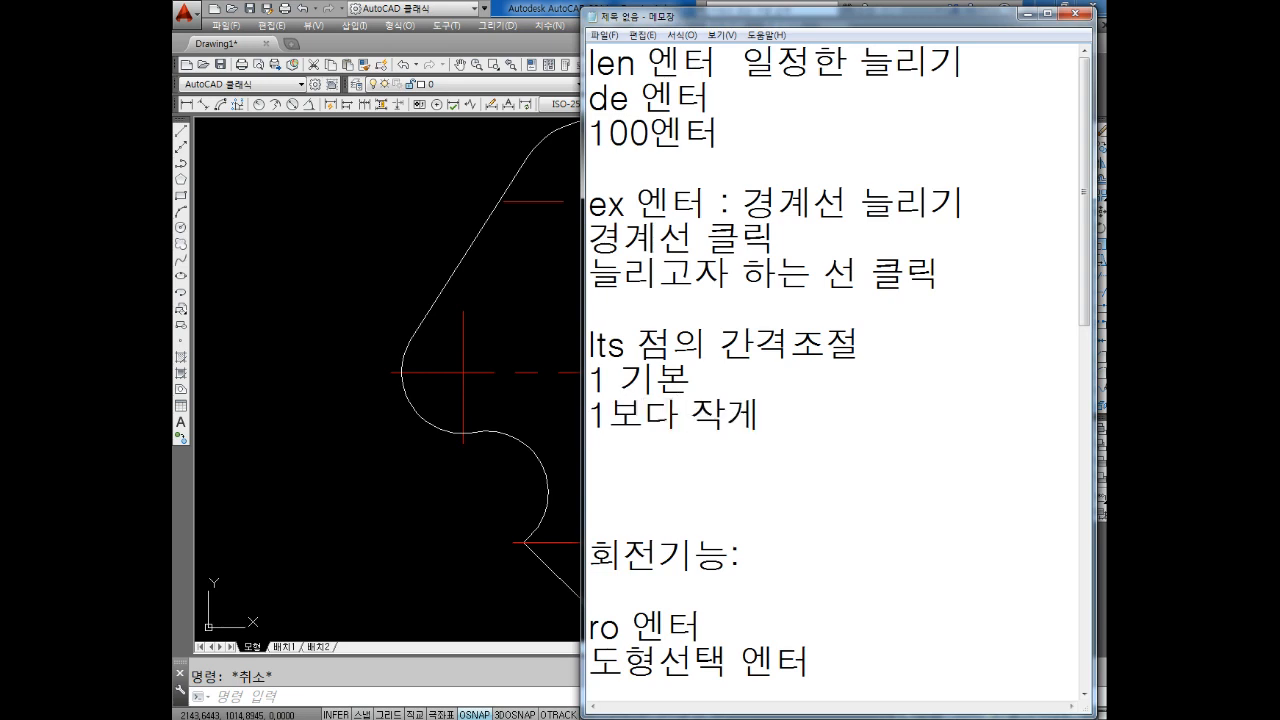
{"action": "type", "text": "점의 조밀"}
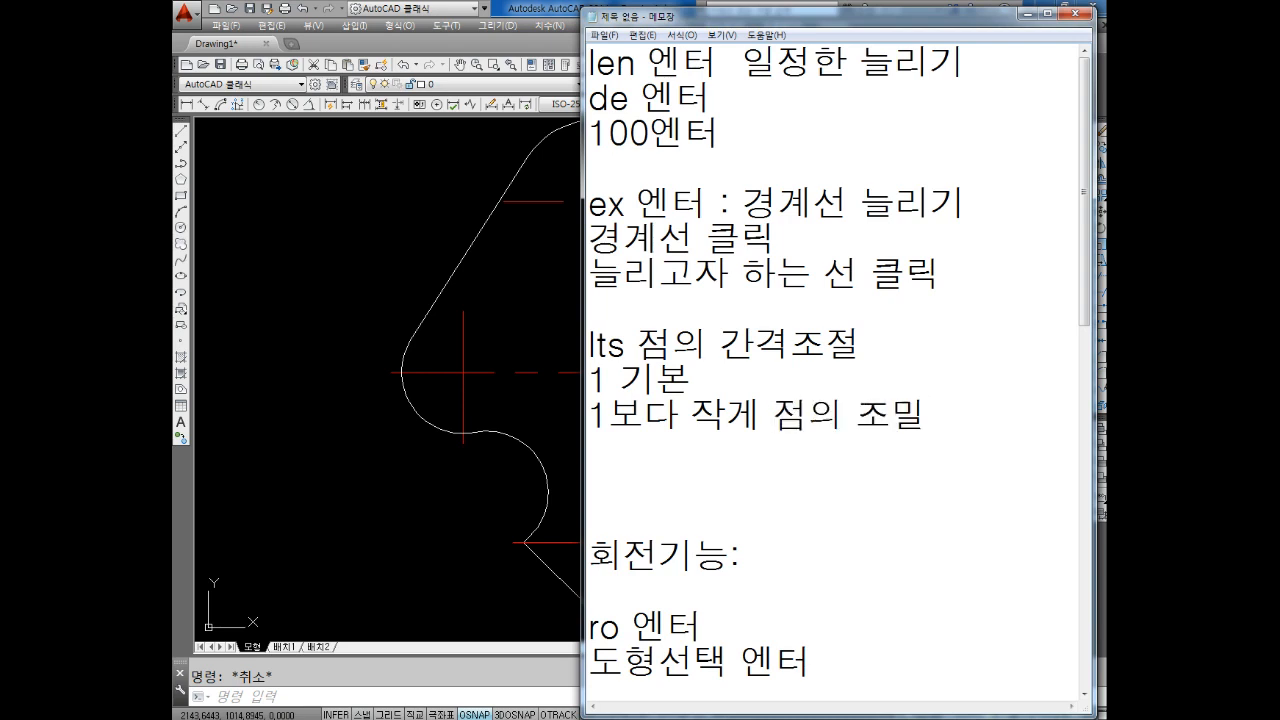
{"action": "key", "text": "Return"}
{"action": "type", "text": "1보다 크게 ㅈ"}
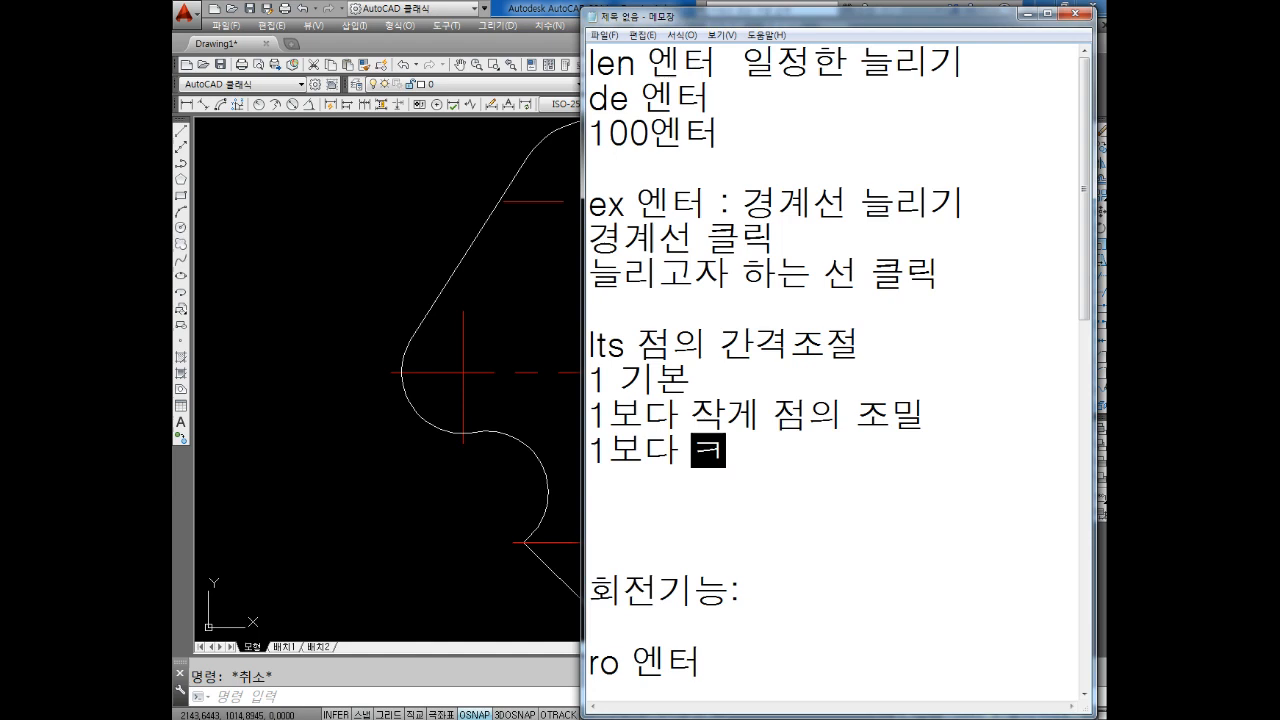
{"action": "type", "text": "ㅓㅁ"}
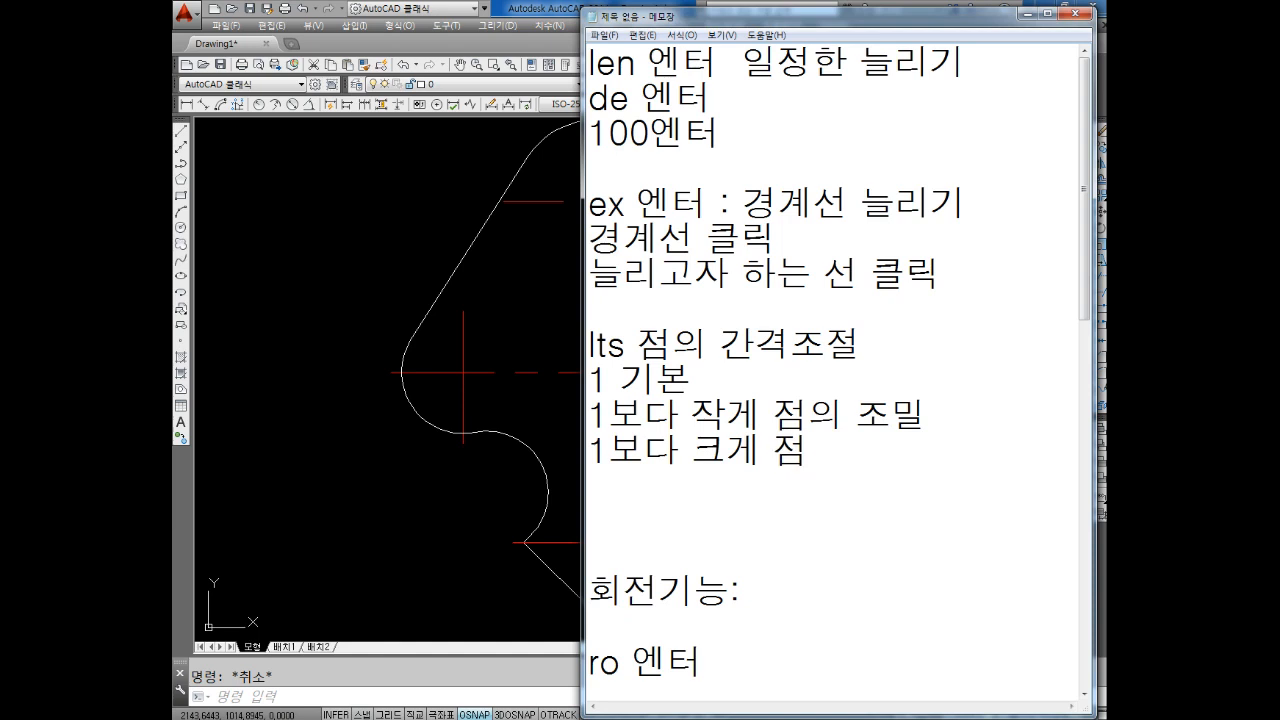
Insert the line "0.3엔터" followed by a blank line above "1보다 작게 점의 조밀".
{"action": "key", "text": "Up"}
{"action": "key", "text": "Return"}
{"action": "type", "text": "0.3"}
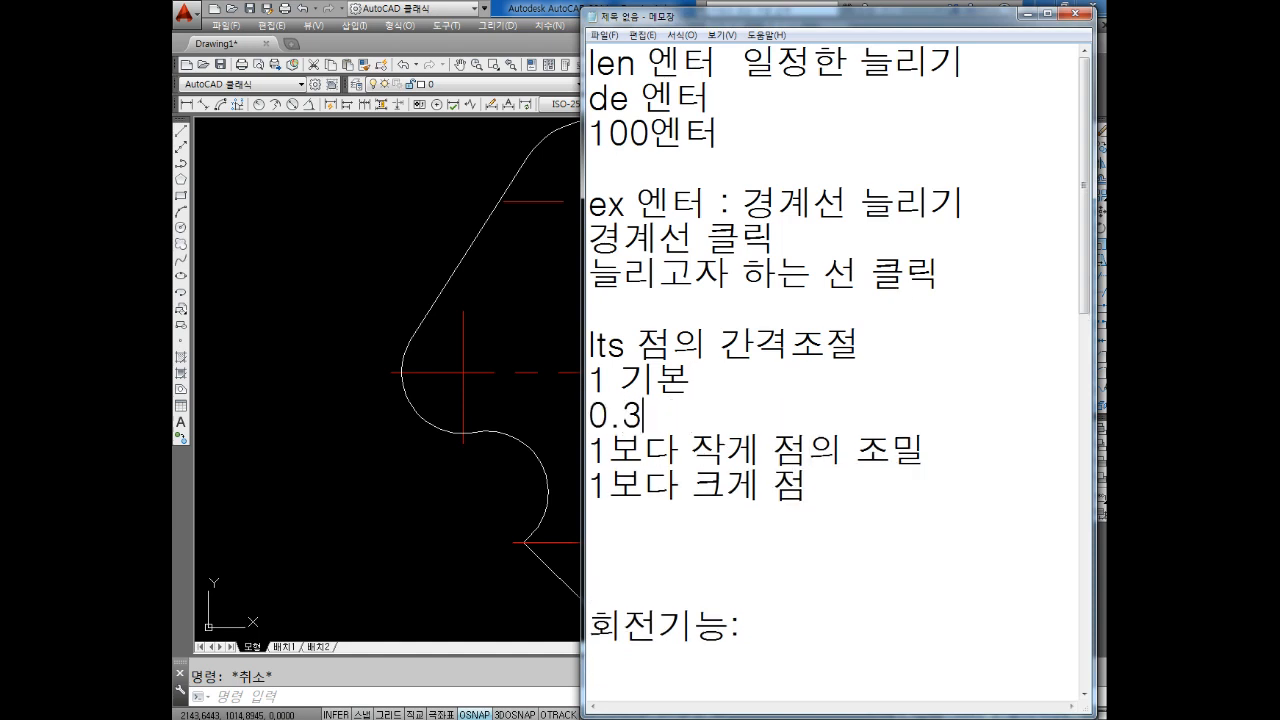
{"action": "type", "text": "엔터"}
{"action": "key", "text": "Return"}
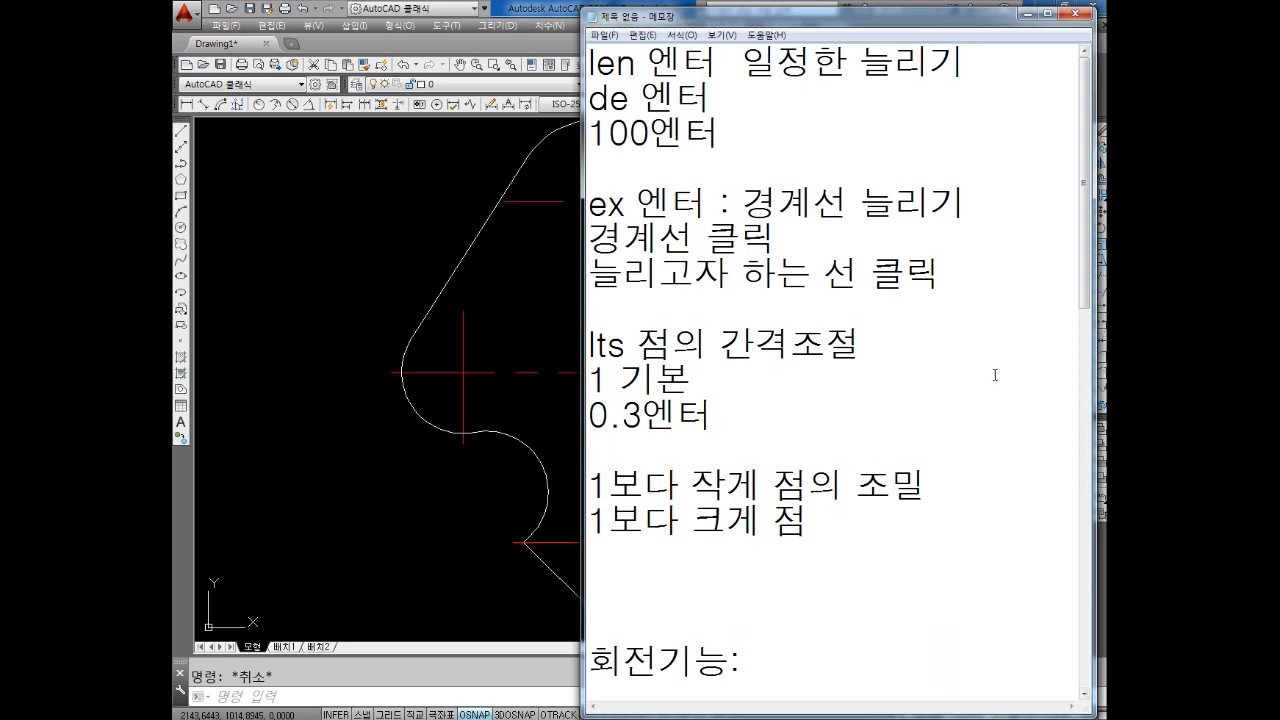
Remove the "1 기본" line and extend the value line below the lts heading to "0.3엔터(1,기본)".
{"action": "key", "text": "BackSpace"}
{"action": "key", "text": "BackSpace"}
{"action": "key", "text": "BackSpace"}
{"action": "key", "text": "BackSpace"}
{"action": "key", "text": "BackSpace"}
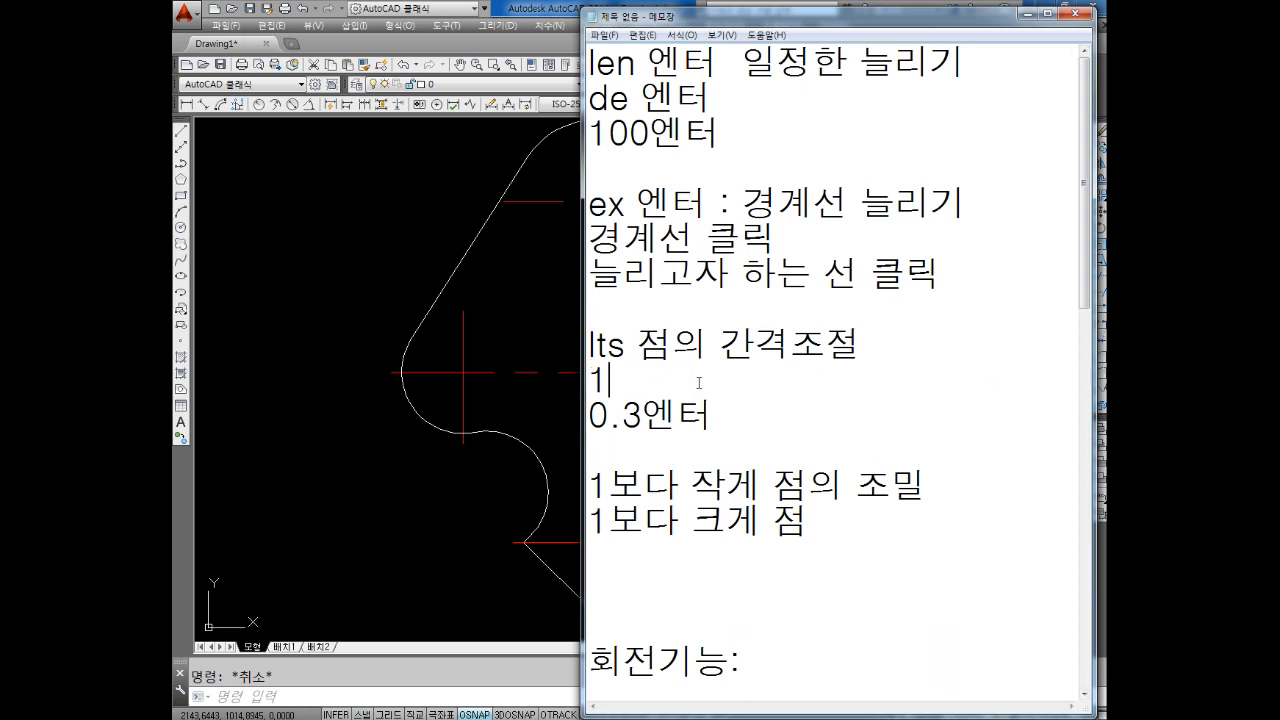
{"action": "type", "text": "기본)"}
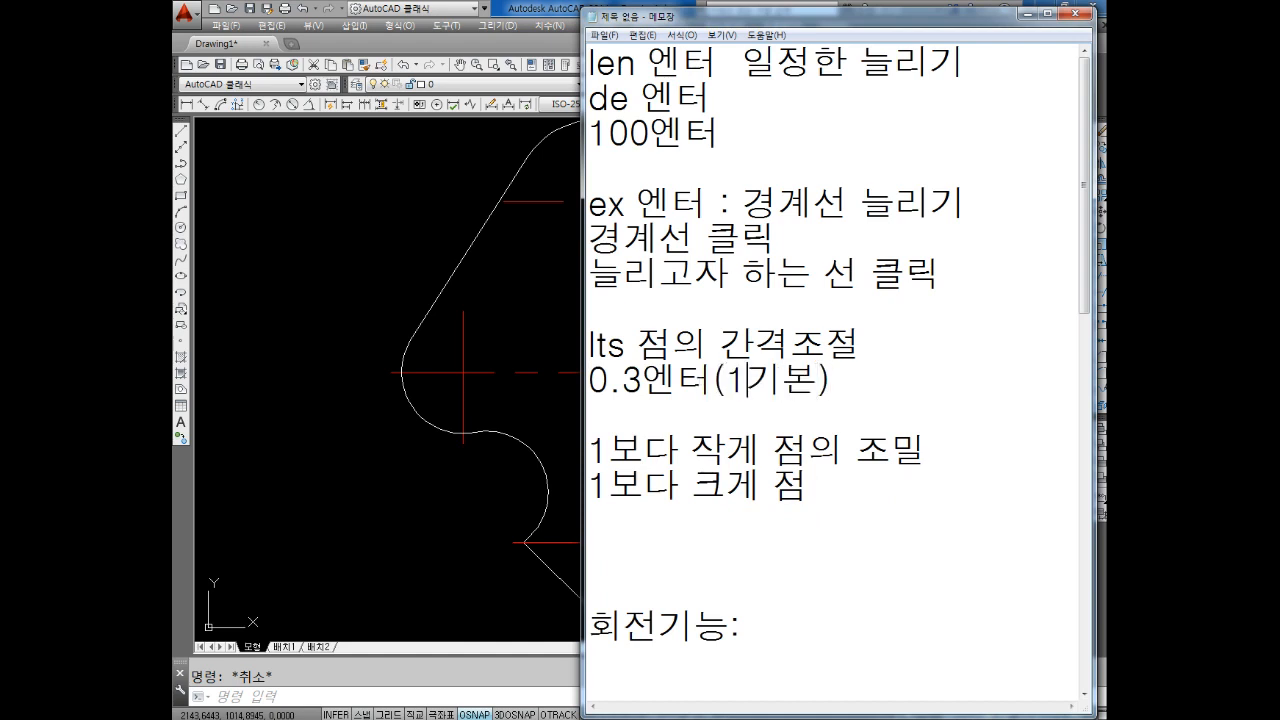
{"action": "type", "text": ".,"}
{"action": "key", "text": "BackSpace"}
{"action": "key", "text": "BackSpace"}
{"action": "type", "text": ","}
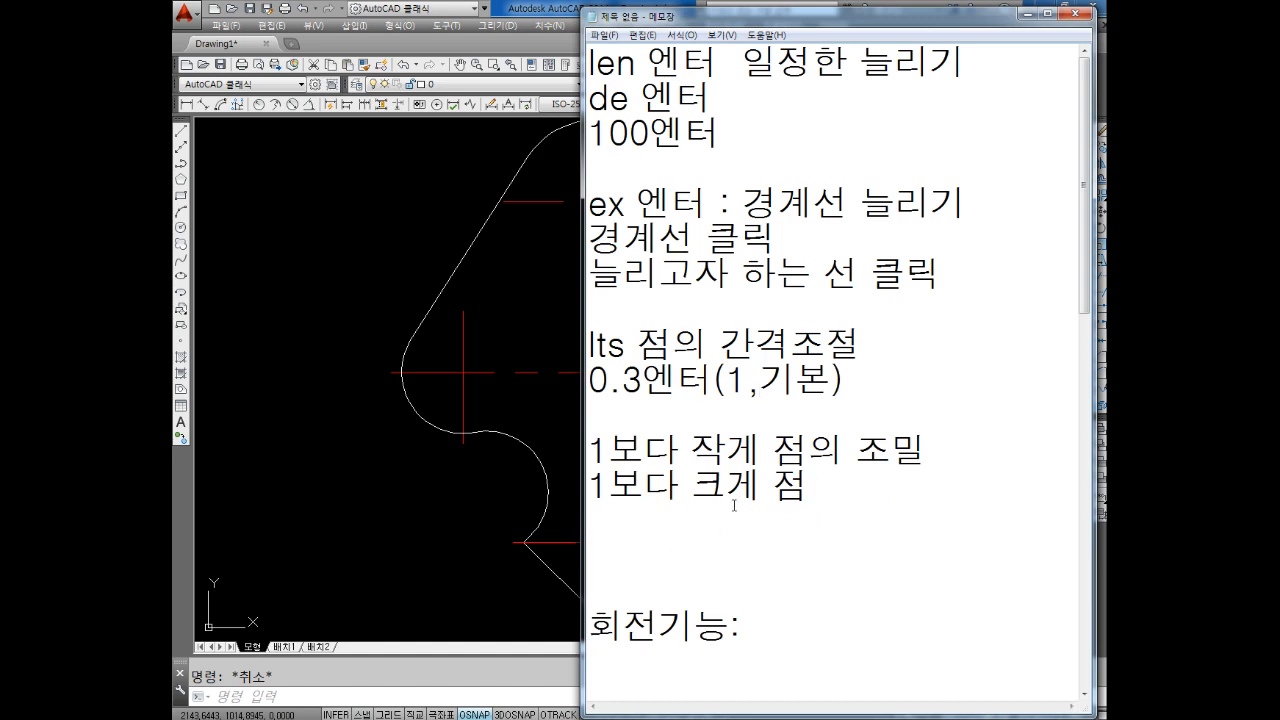
Switch to AutoCAD and set the global linetype scale (LTS) to 0.3.
{"action": "left_click", "coordinate": [479, 312]}
{"action": "middle_click_drag", "start_coordinate": [544, 292], "coordinate": [491, 281]}
{"action": "type", "text": "lts"}
{"action": "key", "text": "Return"}
{"action": "type", "text": "0.3"}
{"action": "key", "text": "Return"}
{"action": "key", "text": "Escape"}
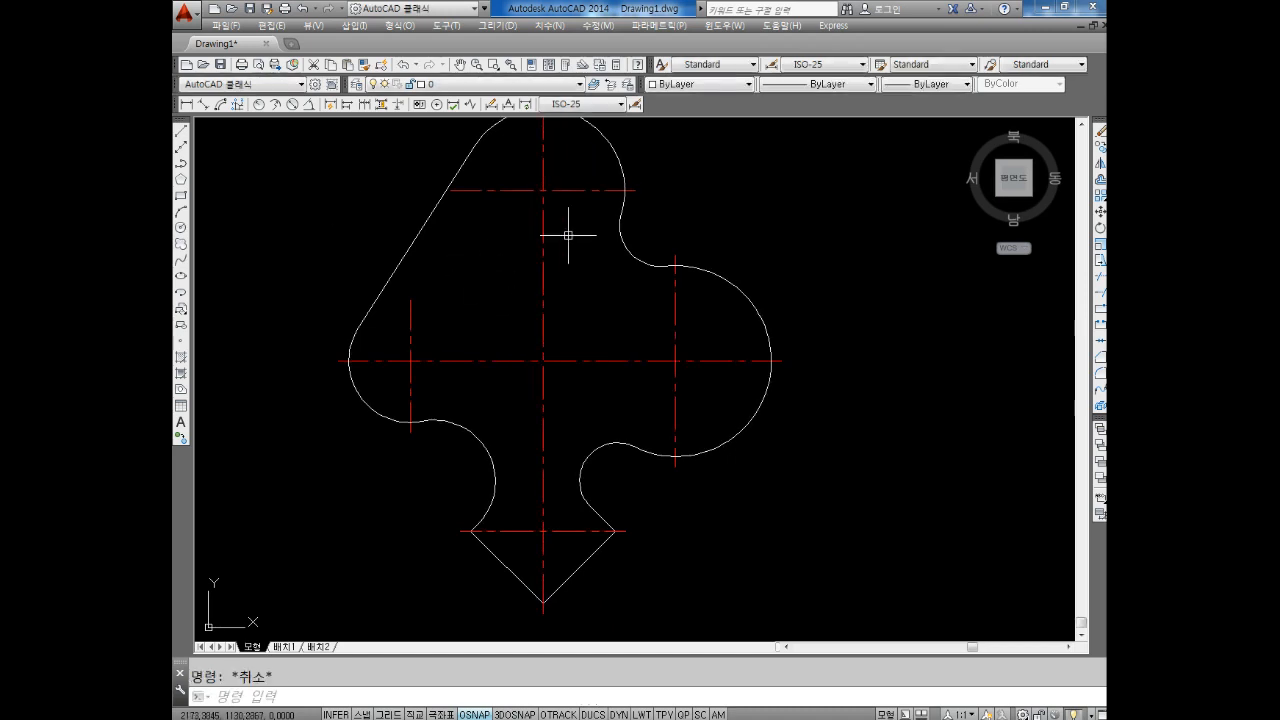
{"action": "middle_click_drag", "start_coordinate": [571, 257], "coordinate": [572, 275]}
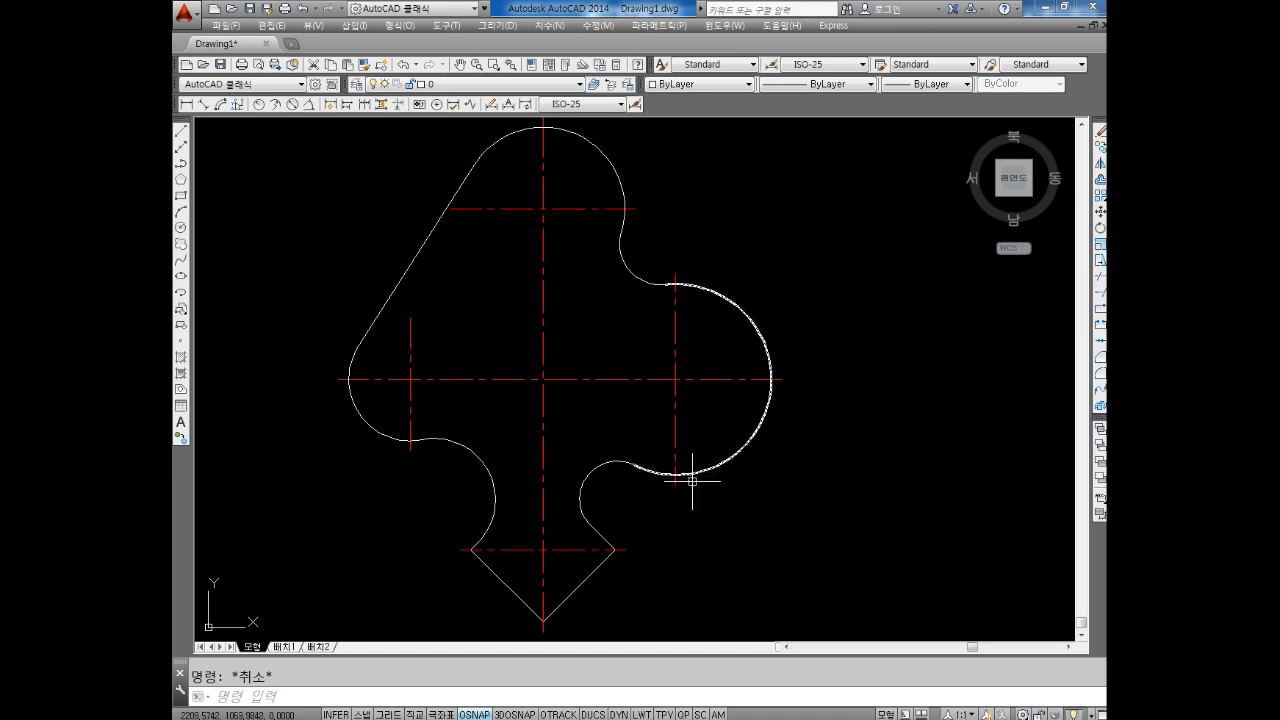
{"action": "middle_click_drag", "start_coordinate": [584, 341], "coordinate": [601, 367]}
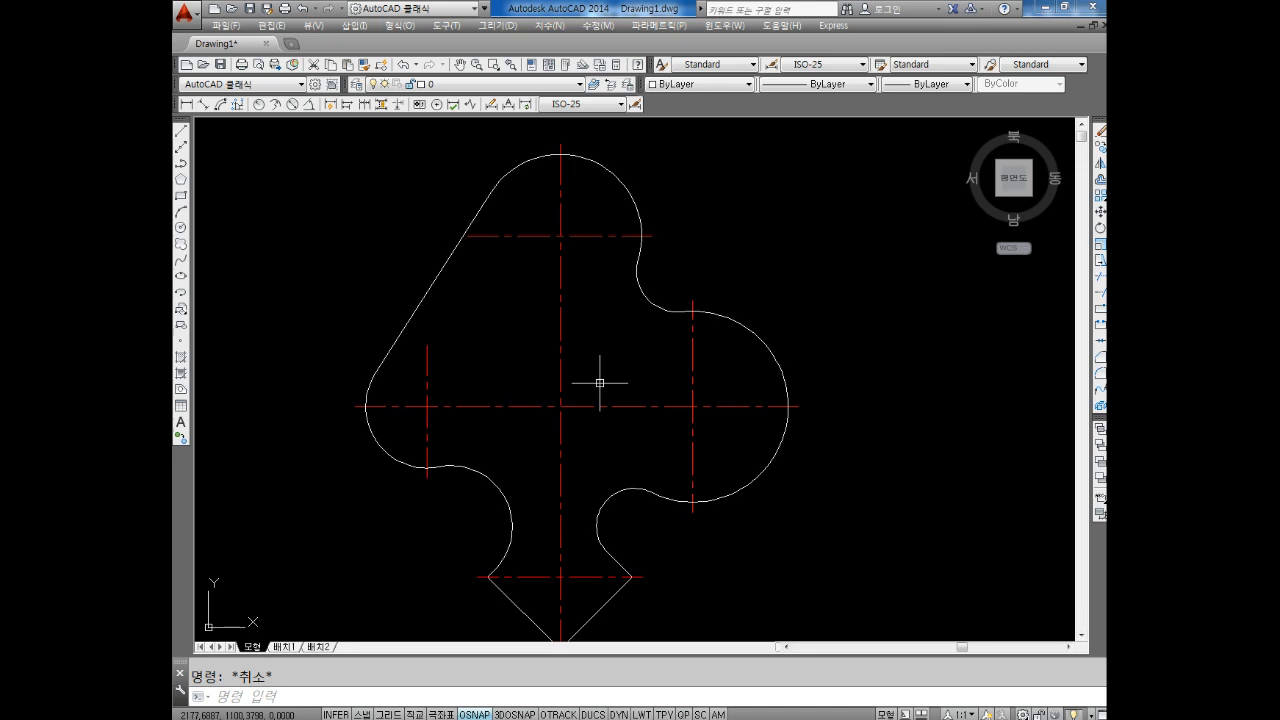
Switch to Notepad and insert "선" into the len note so that it reads "일정한 선 늘리기".
{"action": "left_click", "coordinate": [425, 718]}
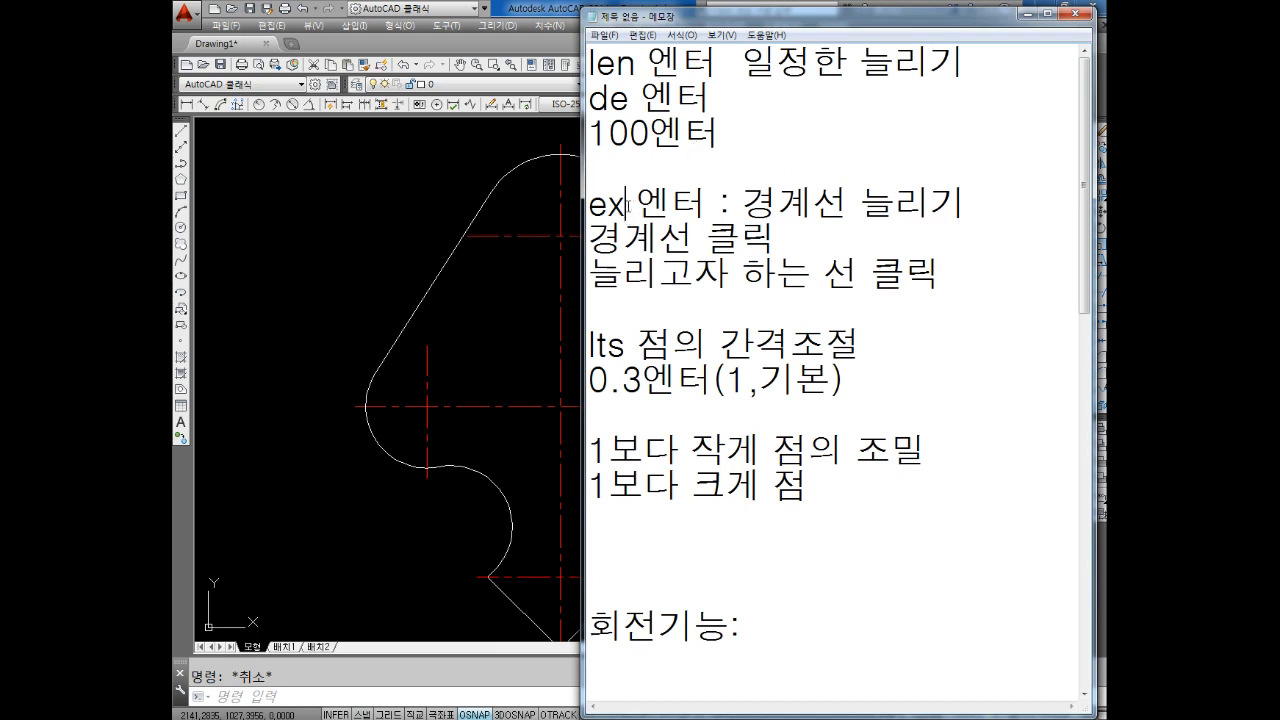
{"action": "left_click_drag", "start_coordinate": [628, 205], "coordinate": [574, 210]}
{"action": "double_click", "coordinate": [620, 66]}
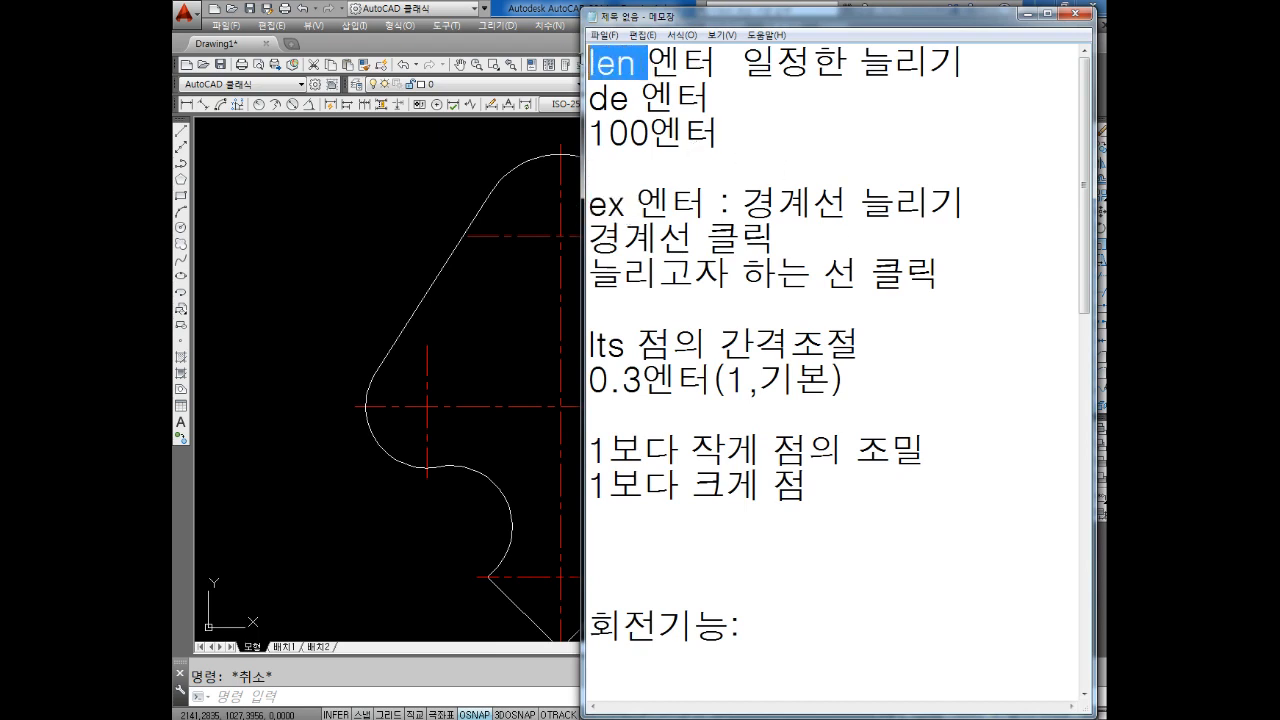
{"action": "left_click_drag", "start_coordinate": [626, 205], "coordinate": [580, 208]}
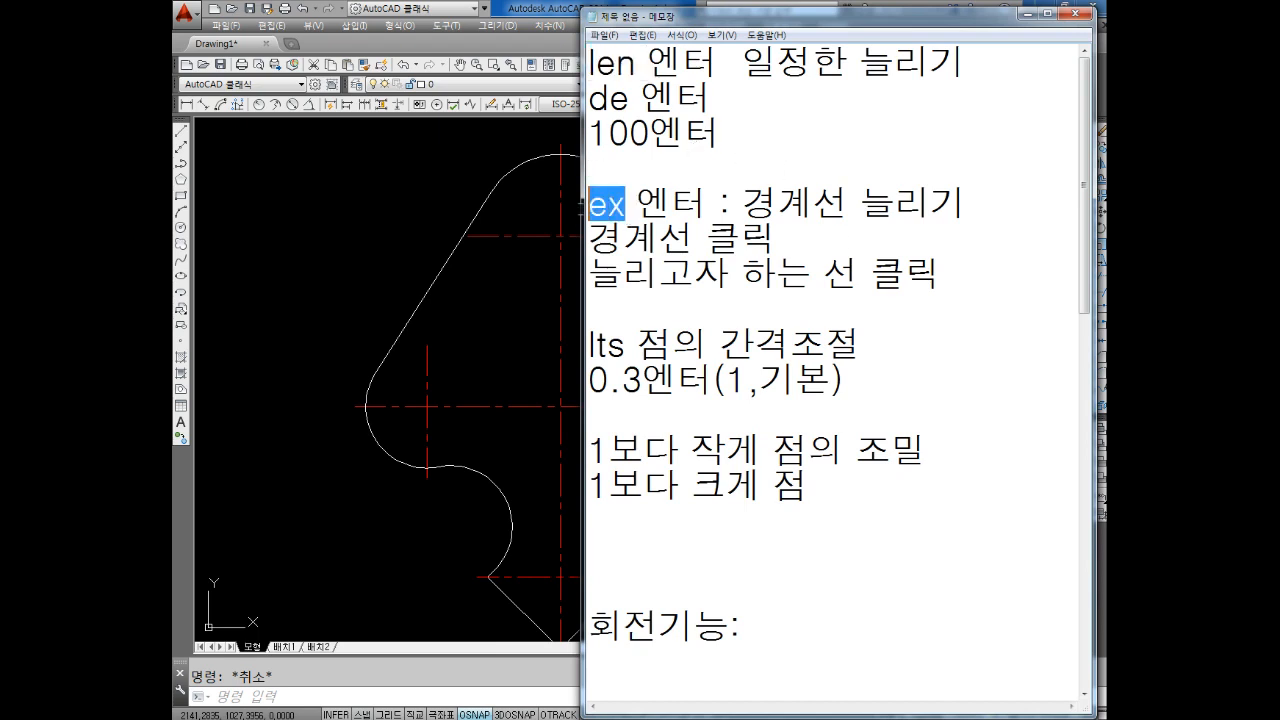
{"action": "left_click", "coordinate": [833, 167]}
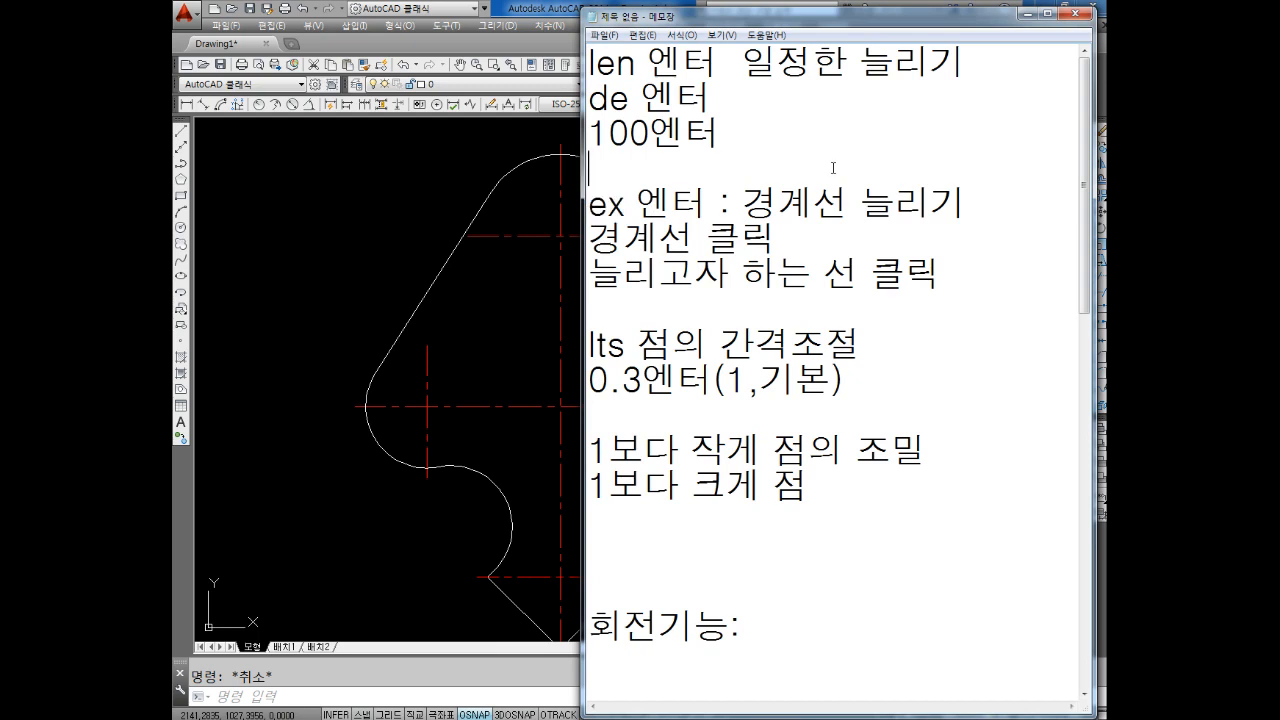
{"action": "left_click", "coordinate": [858, 58]}
{"action": "type", "text": "선"}
{"action": "left_click", "coordinate": [768, 212]}
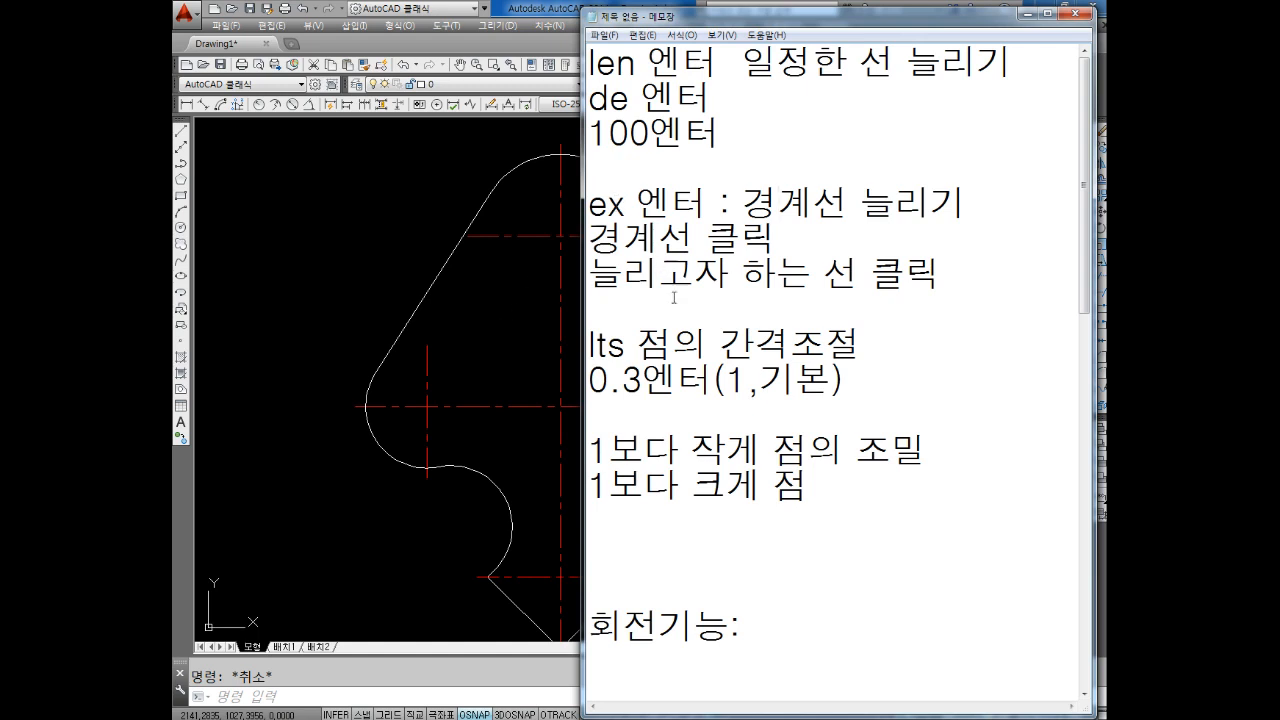
Switch back to AutoCAD and review the loaded linetypes and the center lines they apply to.
{"action": "left_click", "coordinate": [523, 291]}
{"action": "left_click", "coordinate": [831, 86]}
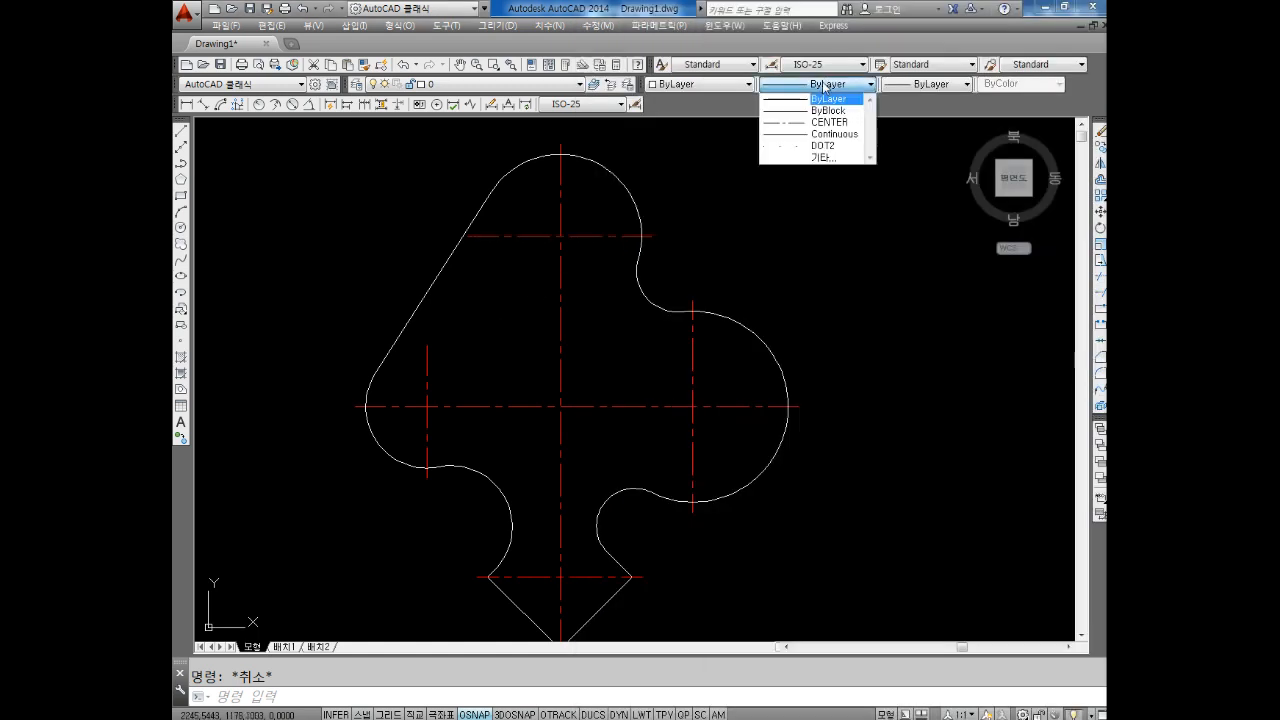
{"action": "left_click", "coordinate": [609, 278]}
{"action": "left_click", "coordinate": [597, 219]}
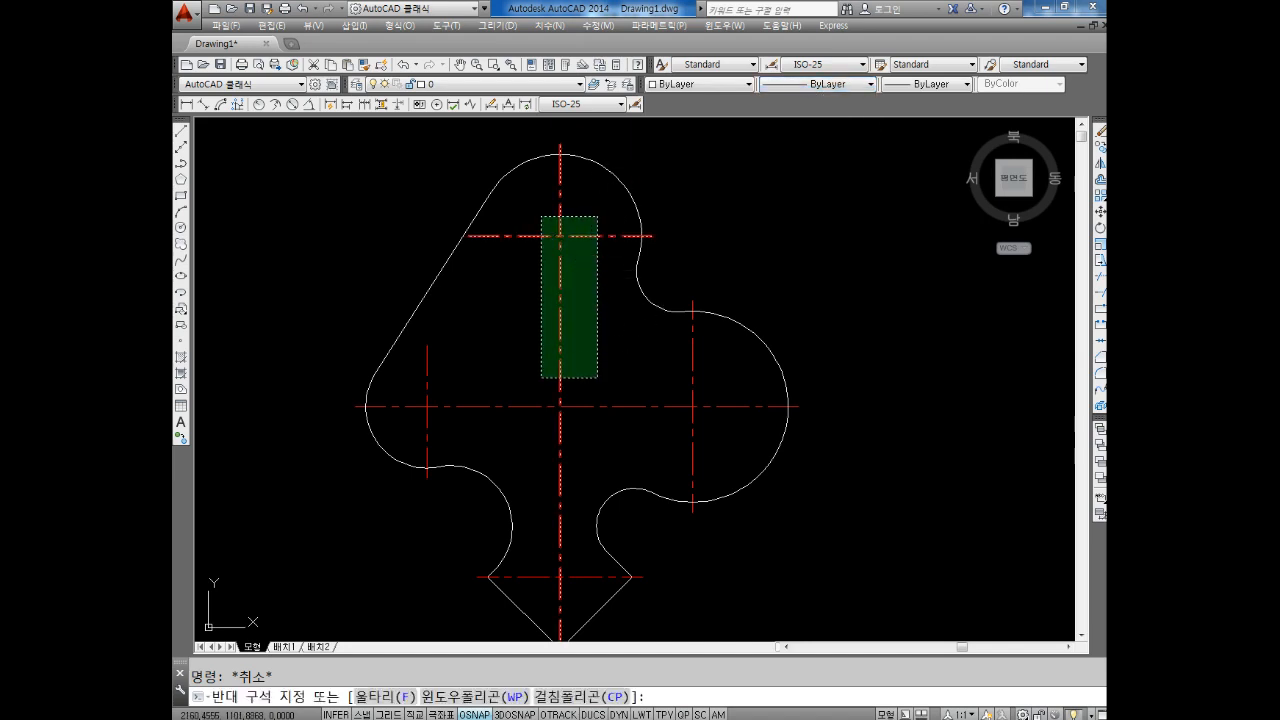
{"action": "left_click", "coordinate": [537, 380]}
{"action": "left_click", "coordinate": [706, 376]}
{"action": "left_click", "coordinate": [679, 406]}
{"action": "left_click", "coordinate": [558, 556]}
{"action": "left_click", "coordinate": [553, 588]}
{"action": "left_click", "coordinate": [446, 366]}
{"action": "key", "text": "Escape"}
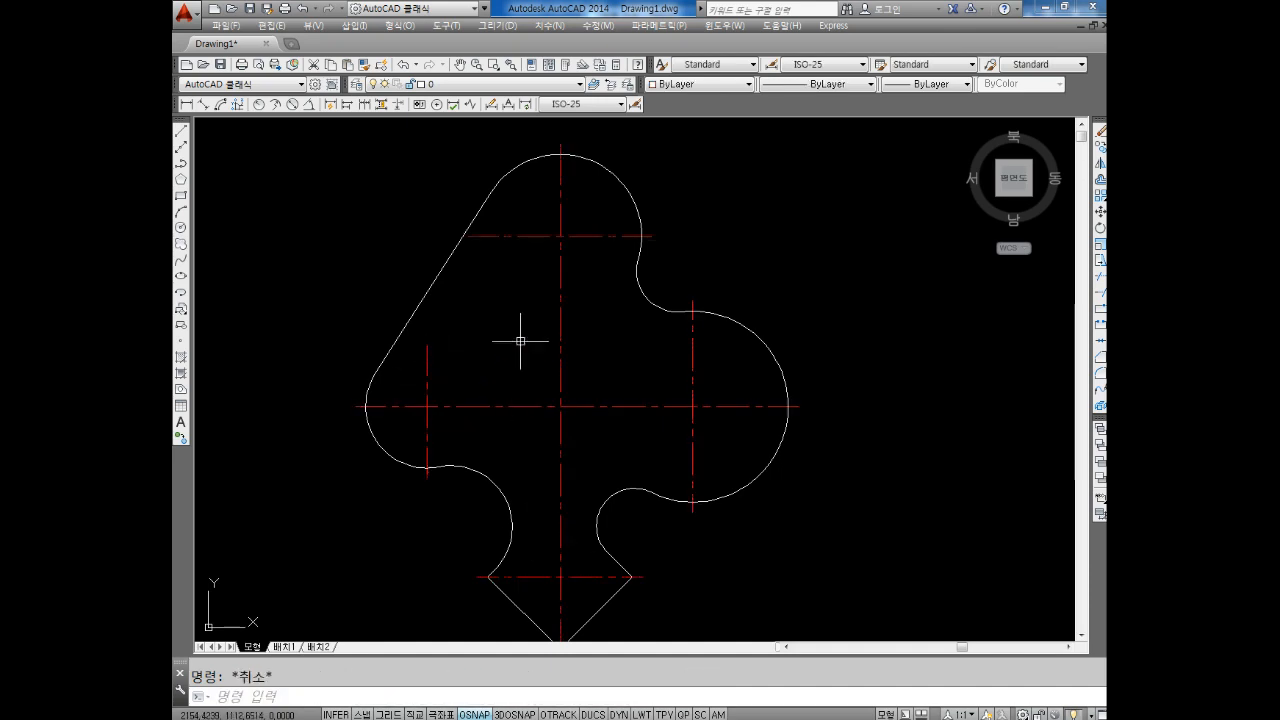
{"action": "scroll", "coordinate": [654, 371], "scroll_direction": "down", "scroll_amount": 2}
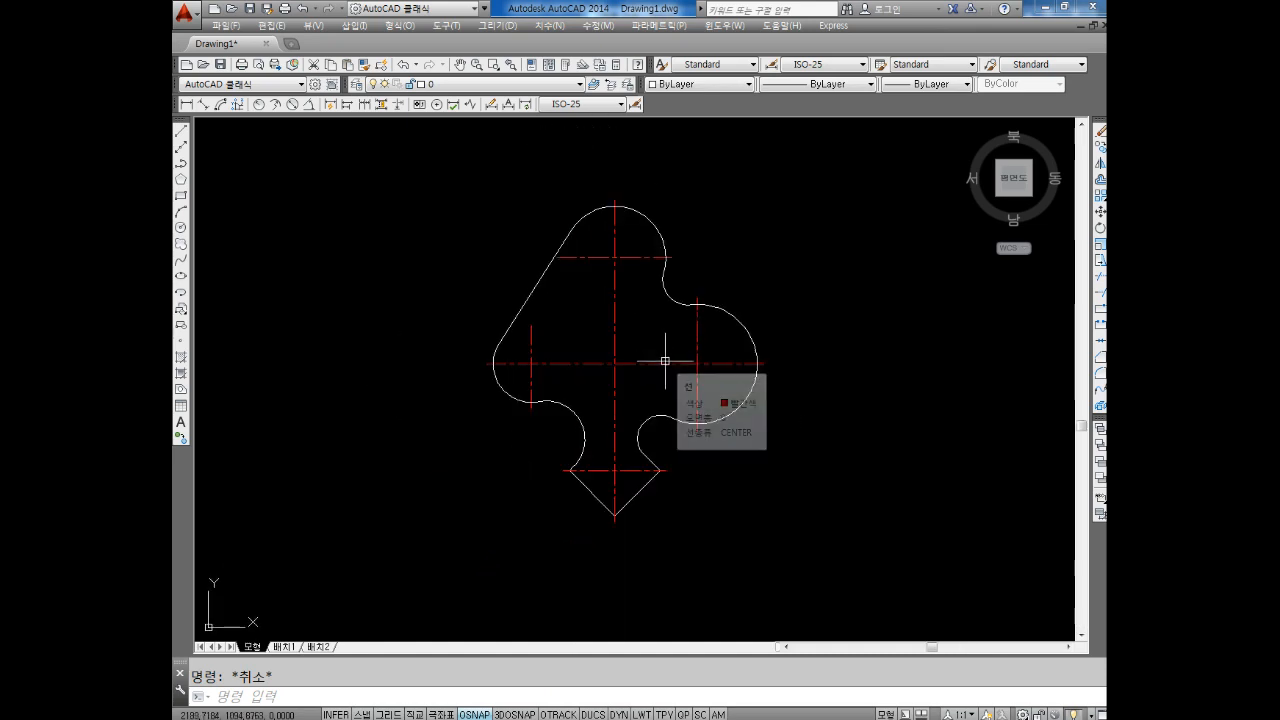